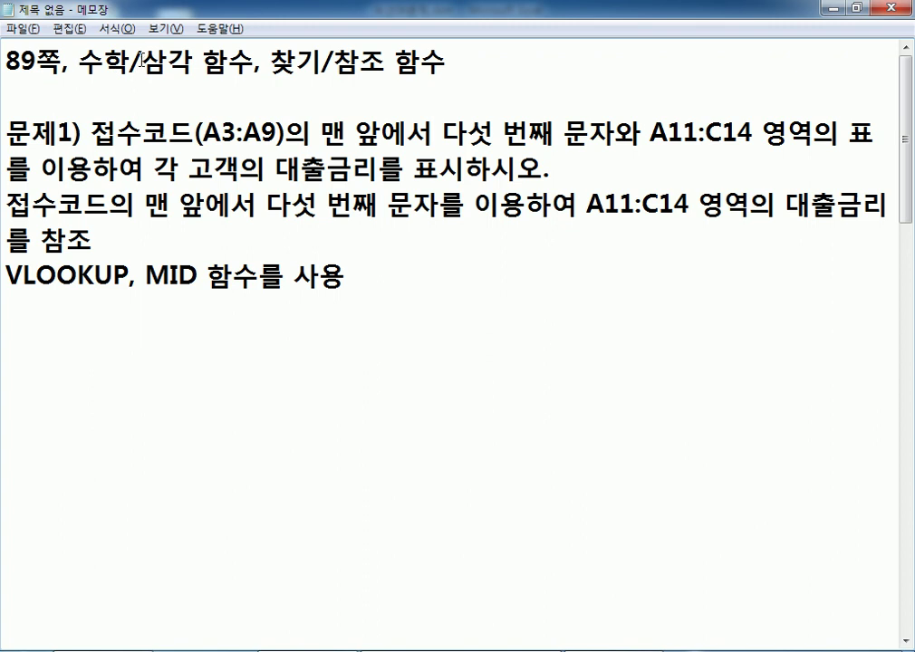
Review the function topics and problem 1 in the notes, comparing them with the loan table in the Excel workbook.
{"action": "left_click_drag", "start_coordinate": [130, 62], "coordinate": [193, 62]}
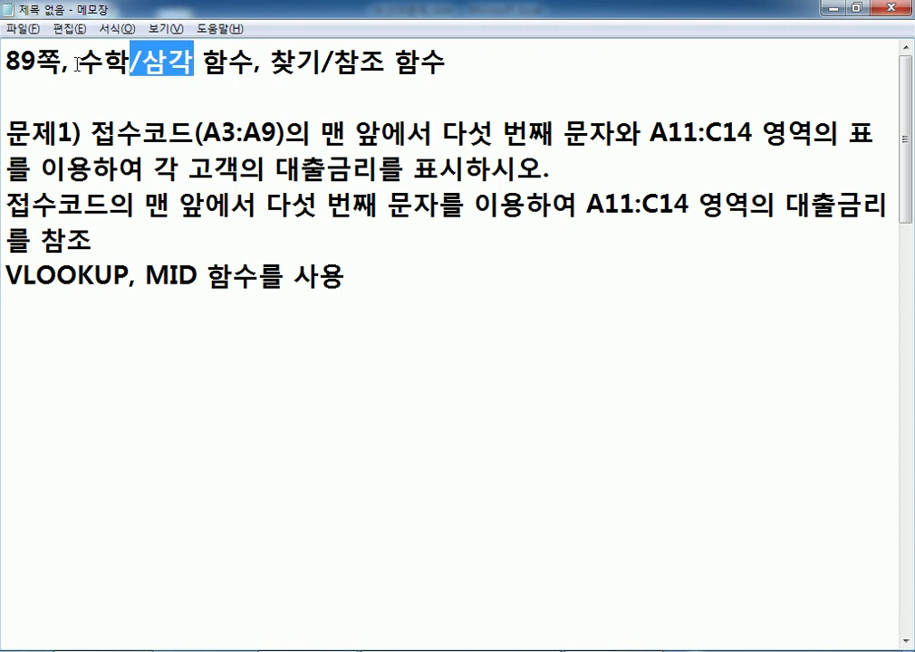
{"action": "left_click_drag", "start_coordinate": [79, 63], "coordinate": [130, 63]}
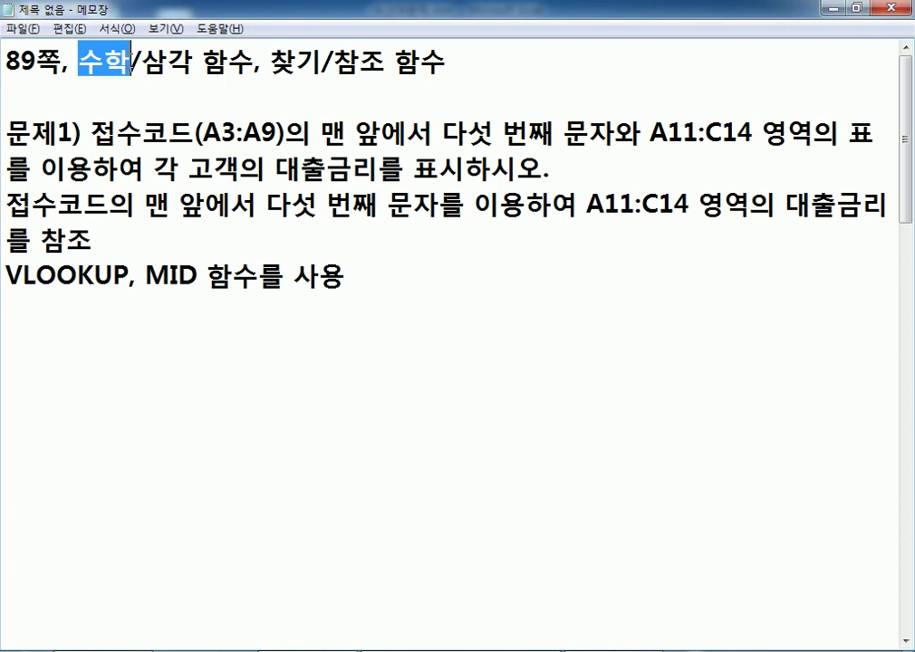
{"action": "left_click_drag", "start_coordinate": [270, 63], "coordinate": [379, 62]}
{"action": "left_click", "coordinate": [282, 95]}
{"action": "left_click", "coordinate": [90, 314]}
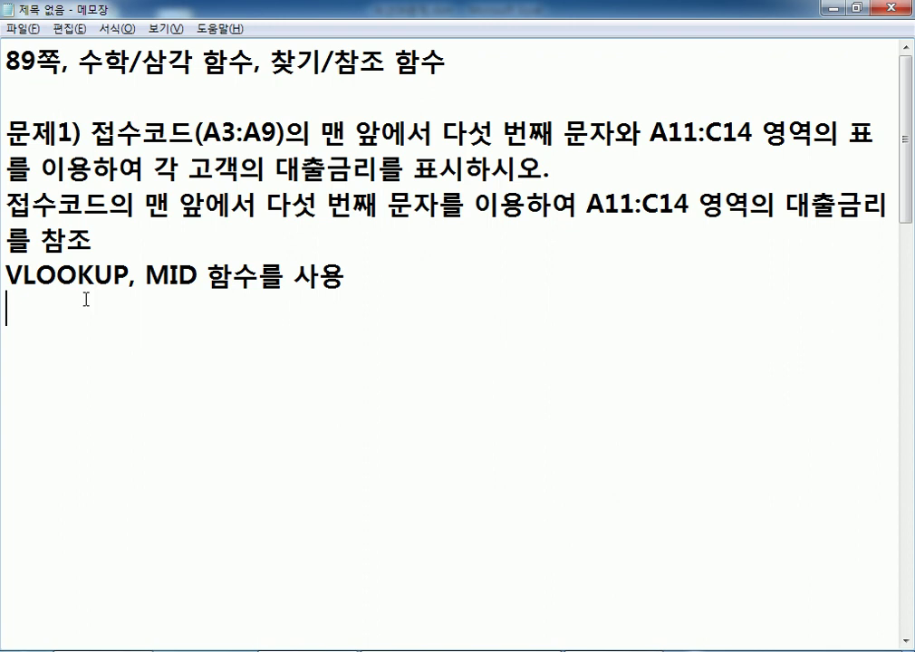
{"action": "key", "text": "alt+Tab"}
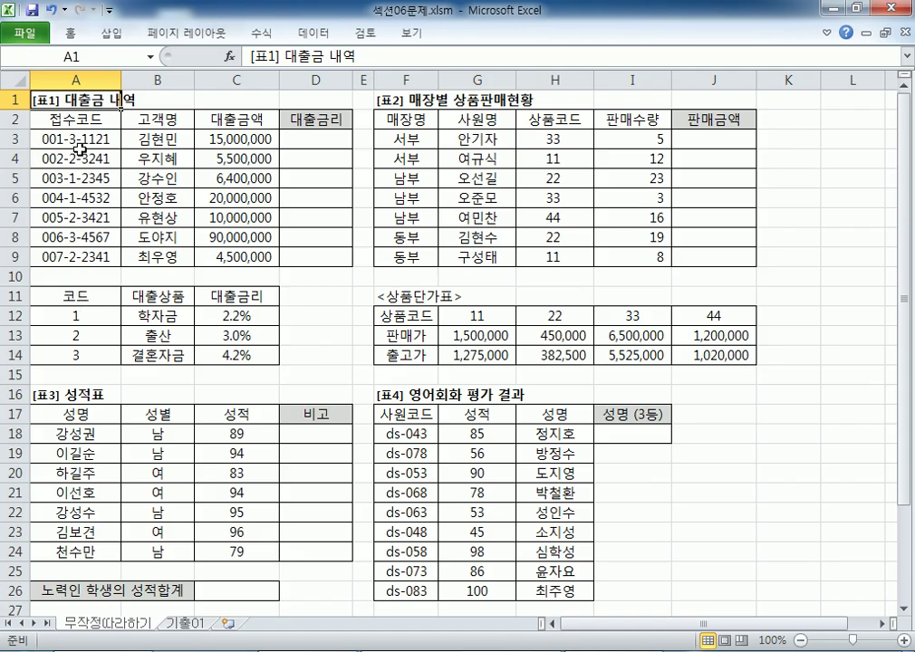
{"action": "key", "text": "alt+Tab"}
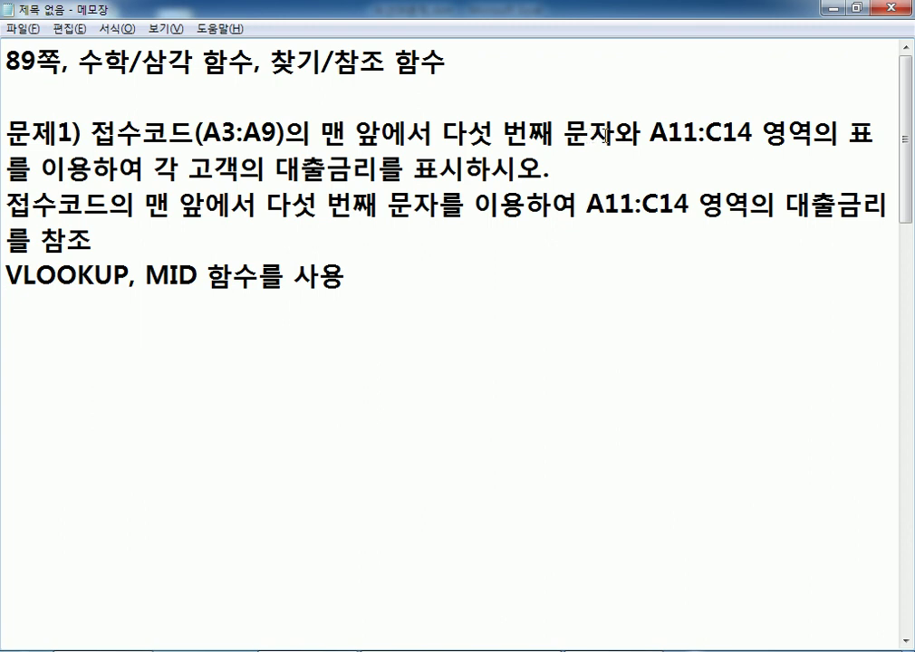
{"action": "key", "text": "alt+Tab"}
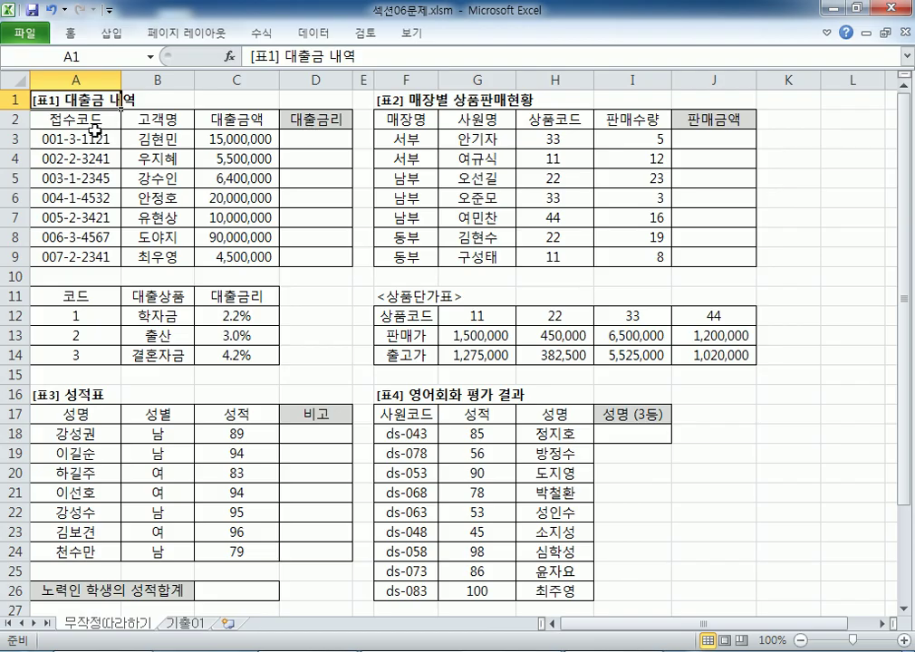
Examine the fifth character of the 접수코드 in A3 and A4 against the 코드 and 대출금리 table in A11:C14.
{"action": "scroll", "coordinate": [82, 91], "scroll_direction": "up", "scroll_amount": 6}
{"action": "left_click", "coordinate": [132, 202]}
{"action": "double_click", "coordinate": [132, 201]}
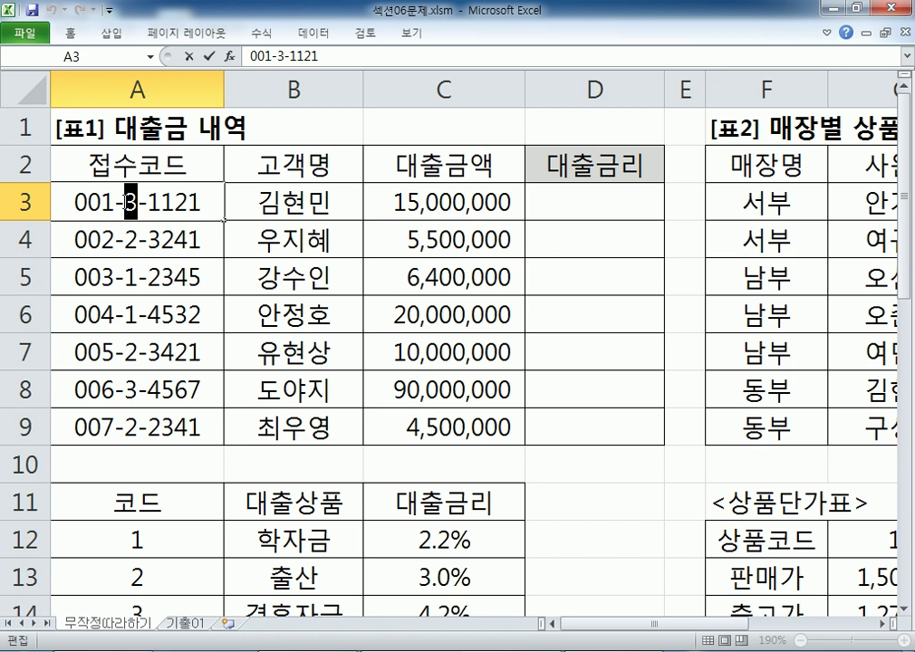
{"action": "scroll", "coordinate": [225, 228], "scroll_direction": "down", "scroll_amount": 3}
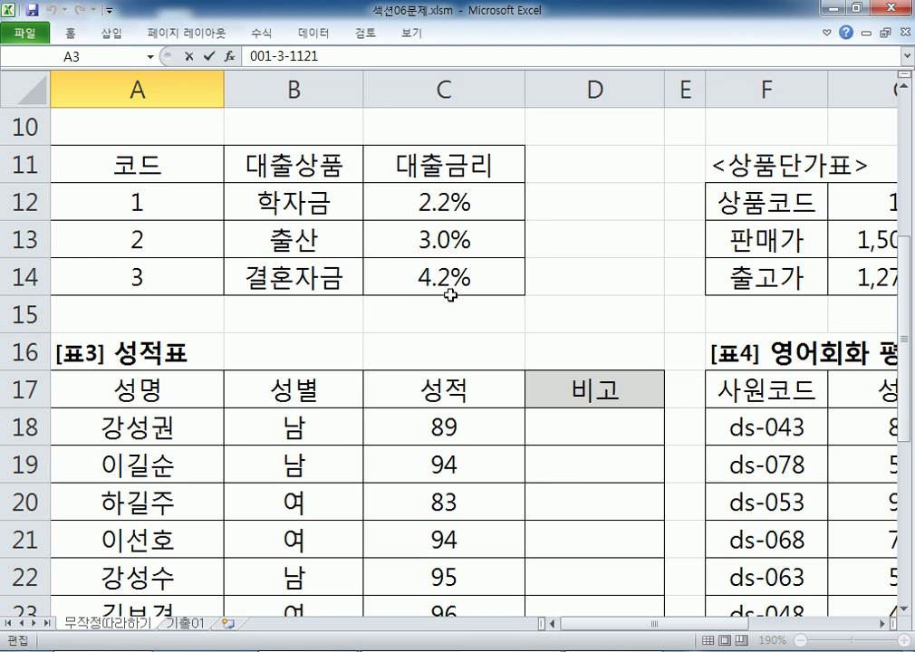
{"action": "scroll", "coordinate": [463, 272], "scroll_direction": "up", "scroll_amount": 3}
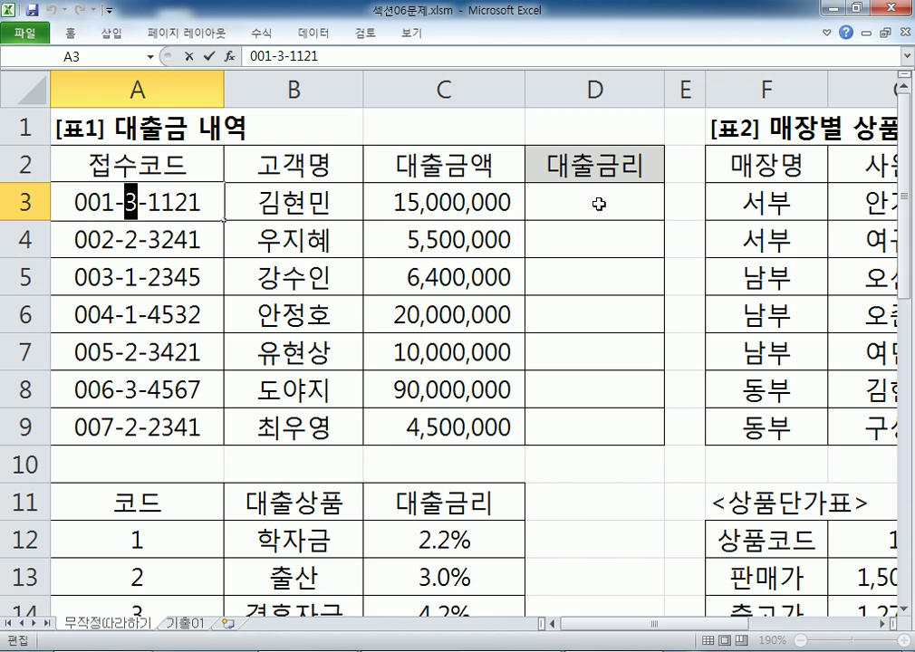
{"action": "left_click", "coordinate": [127, 238]}
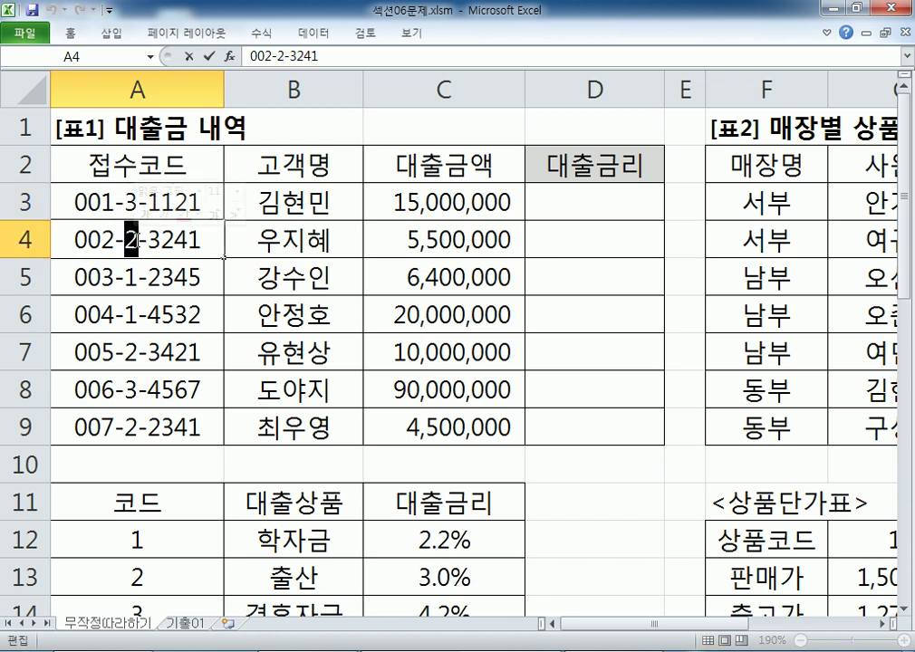
{"action": "scroll", "coordinate": [118, 227], "scroll_direction": "down", "scroll_amount": 2}
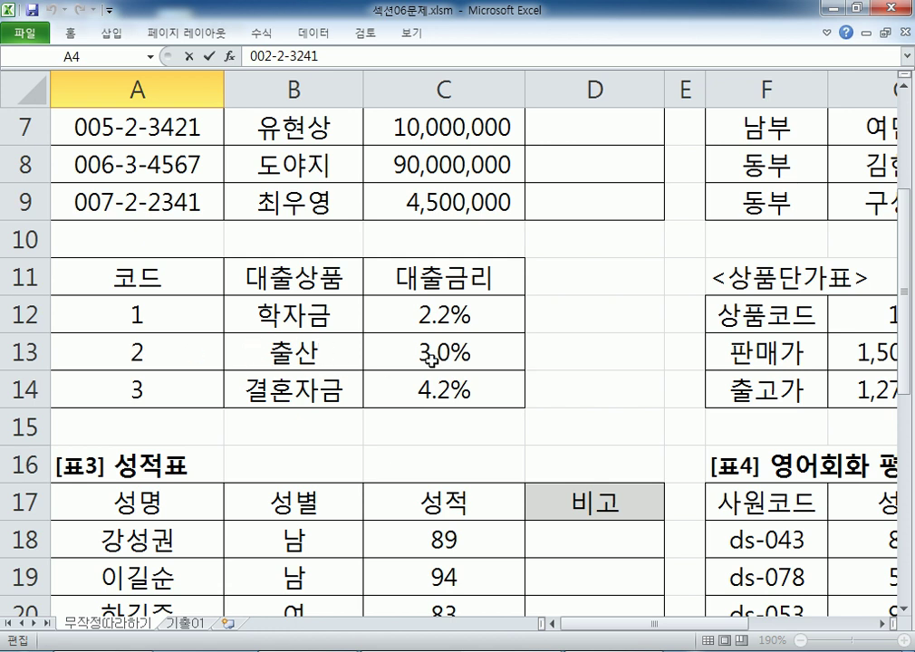
{"action": "scroll", "coordinate": [458, 355], "scroll_direction": "up", "scroll_amount": 2}
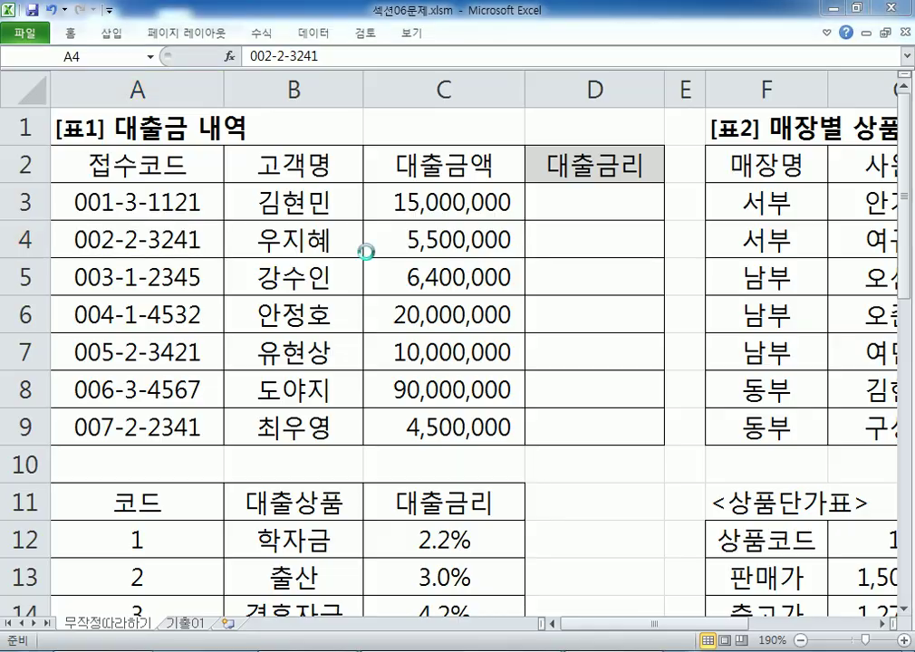
Check in the Notepad notes which functions problem 1 requires.
{"action": "key", "text": "alt+Tab"}
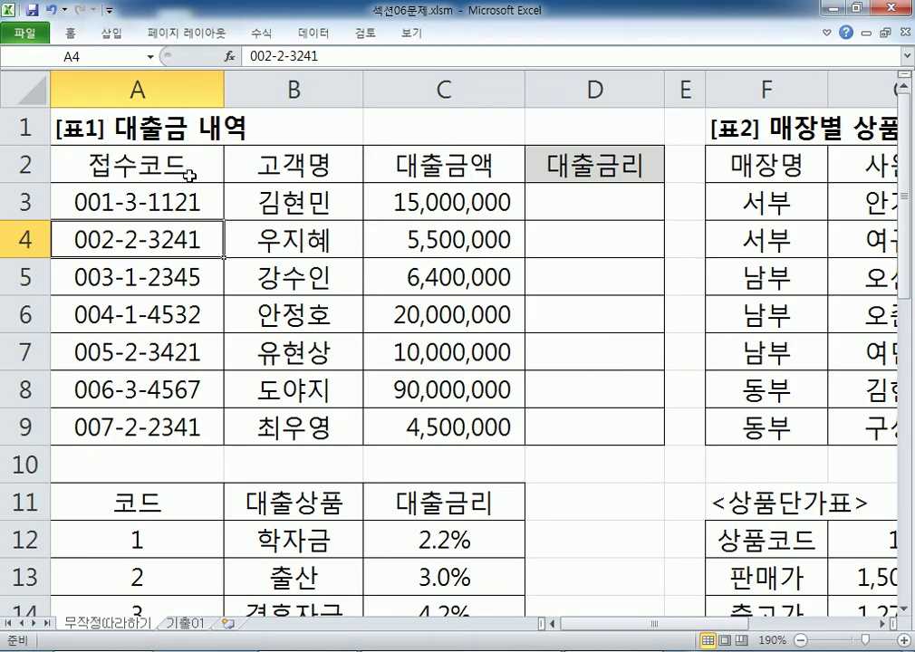
{"action": "key", "text": "alt+Tab"}
{"action": "key", "text": "alt+Tab"}
{"action": "left_click_drag", "start_coordinate": [11, 276], "coordinate": [198, 275]}
{"action": "left_click", "coordinate": [175, 319]}
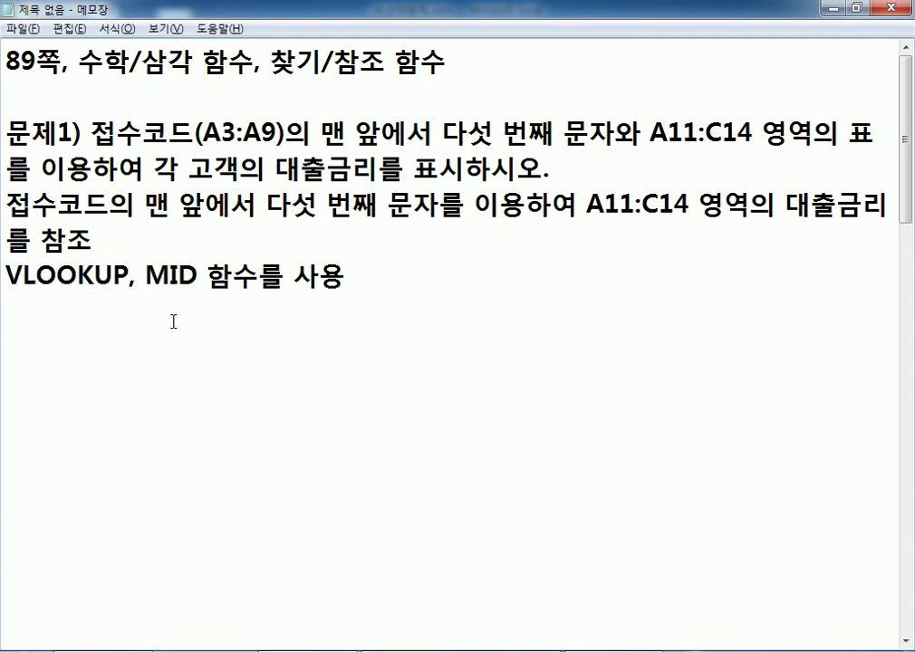
In Excel, enter =MID(A3,5,1) in cell D3 of the 대출금리 column to extract the fifth character of the 접수코드.
{"action": "key", "text": "alt+Tab"}
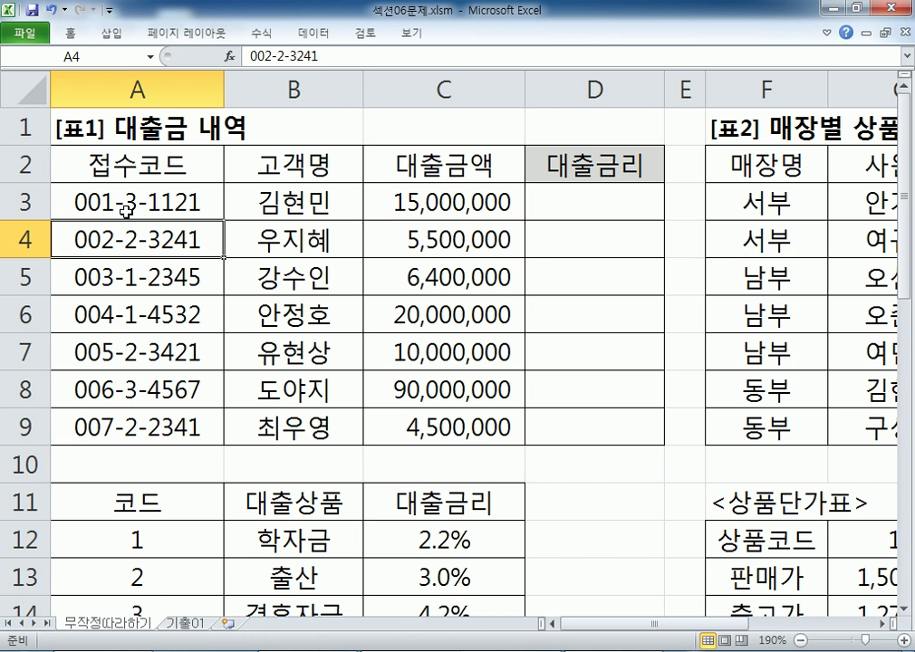
{"action": "left_click", "coordinate": [574, 203]}
{"action": "type", "text": "=MID"}
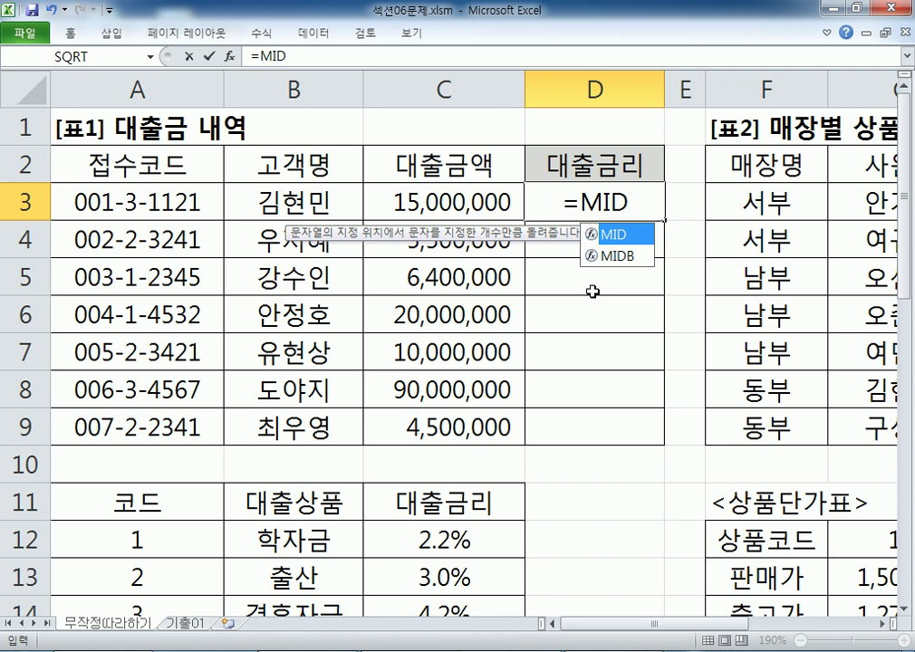
{"action": "type", "text": "("}
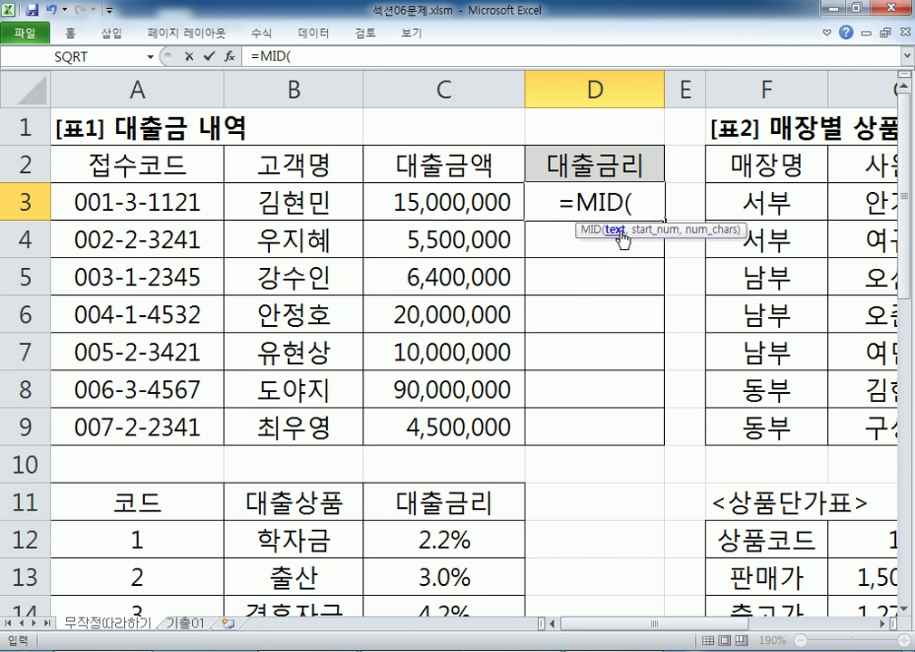
{"action": "left_click", "coordinate": [174, 203]}
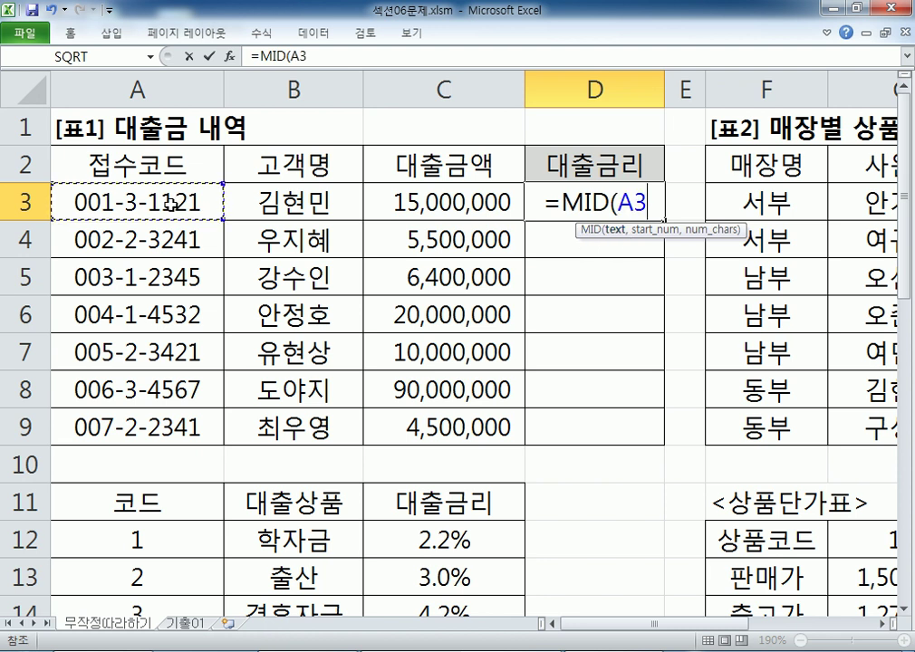
{"action": "type", "text": ","}
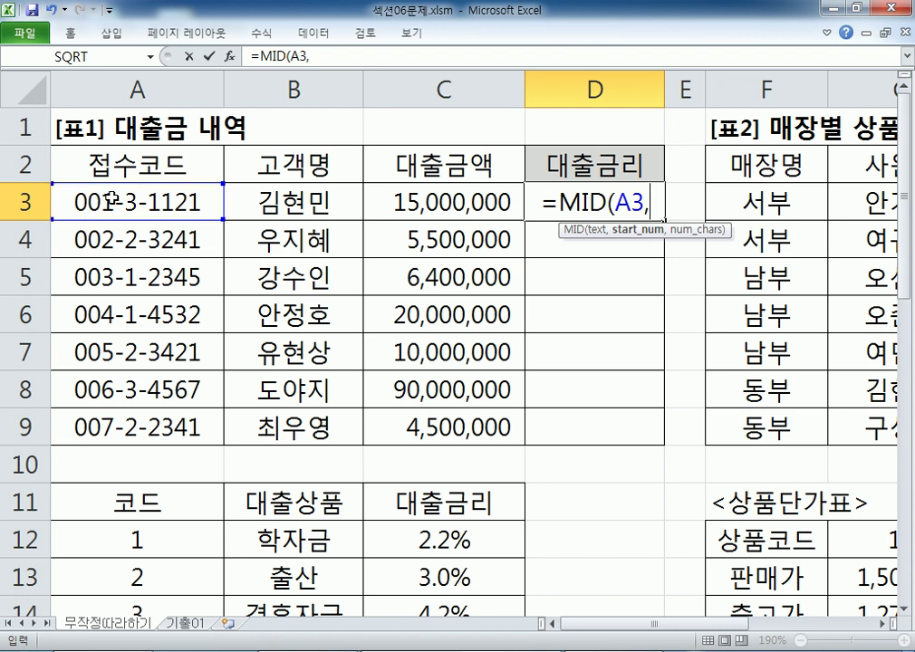
{"action": "key", "text": "alt+Tab"}
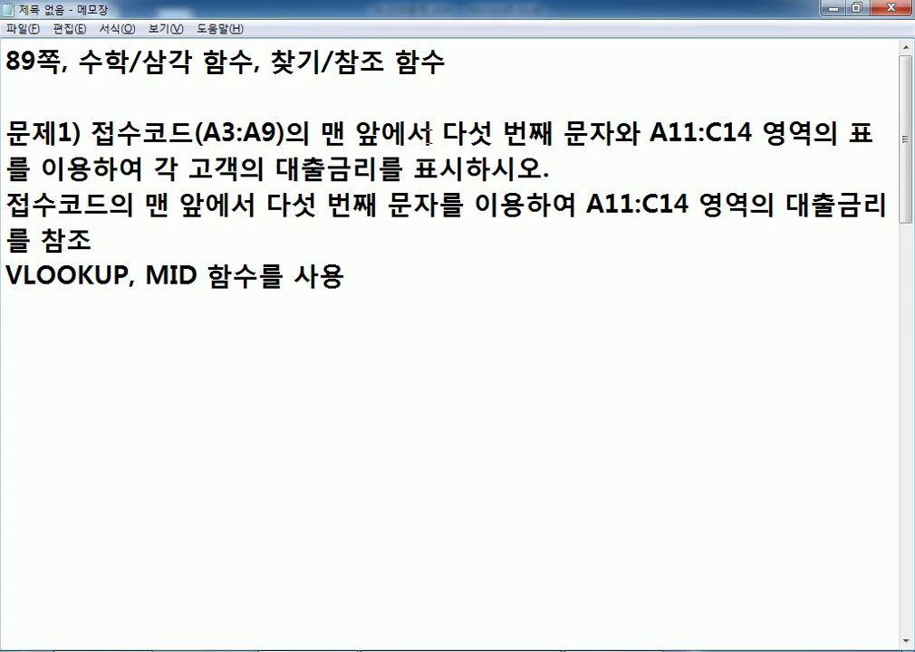
{"action": "key", "text": "alt+Tab"}
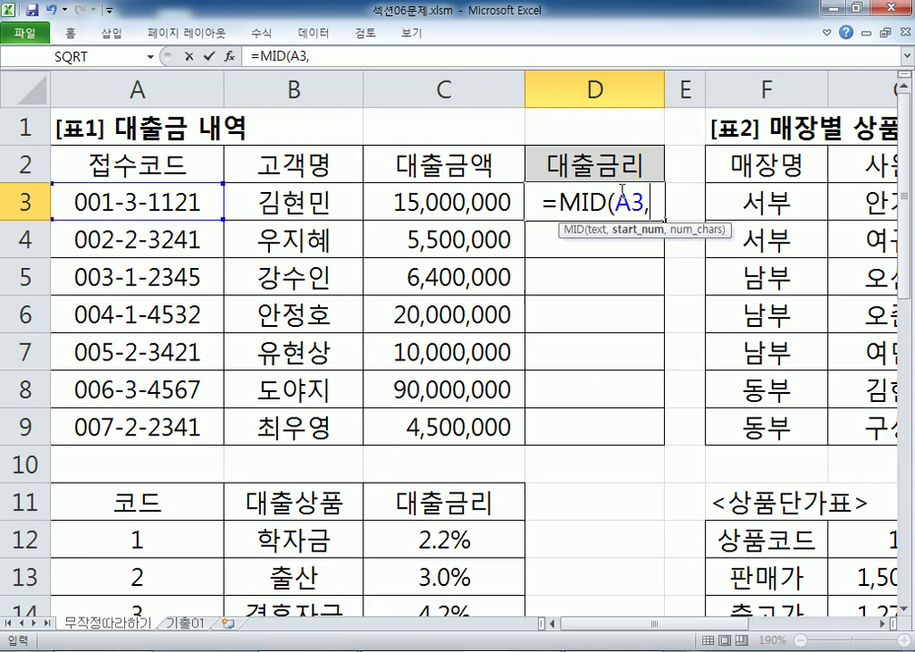
{"action": "type", "text": "5,"}
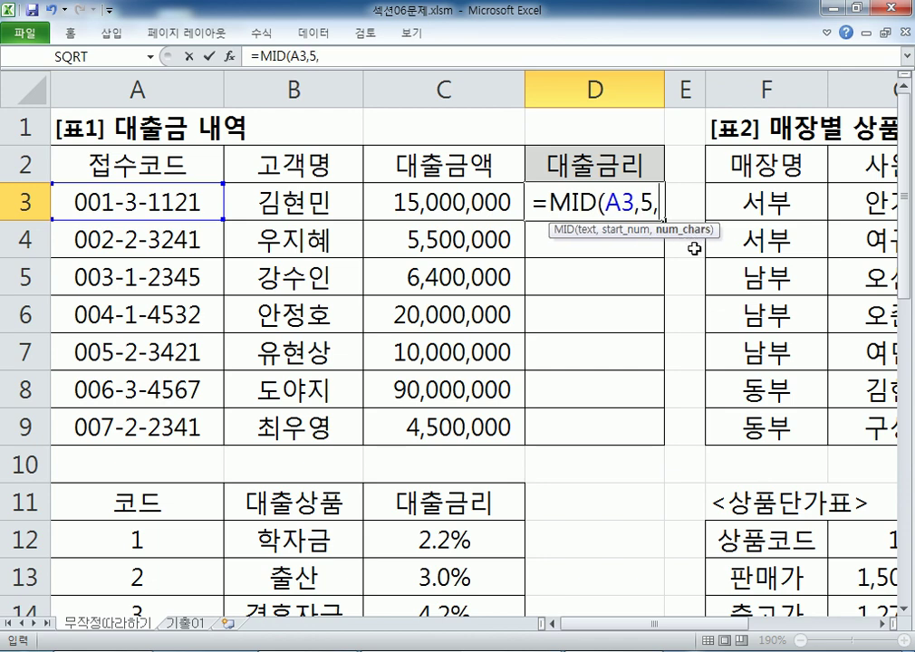
{"action": "key", "text": "alt+Tab"}
{"action": "left_click", "coordinate": [614, 134]}
{"action": "key", "text": "alt+Tab"}
{"action": "type", "text": "1"}
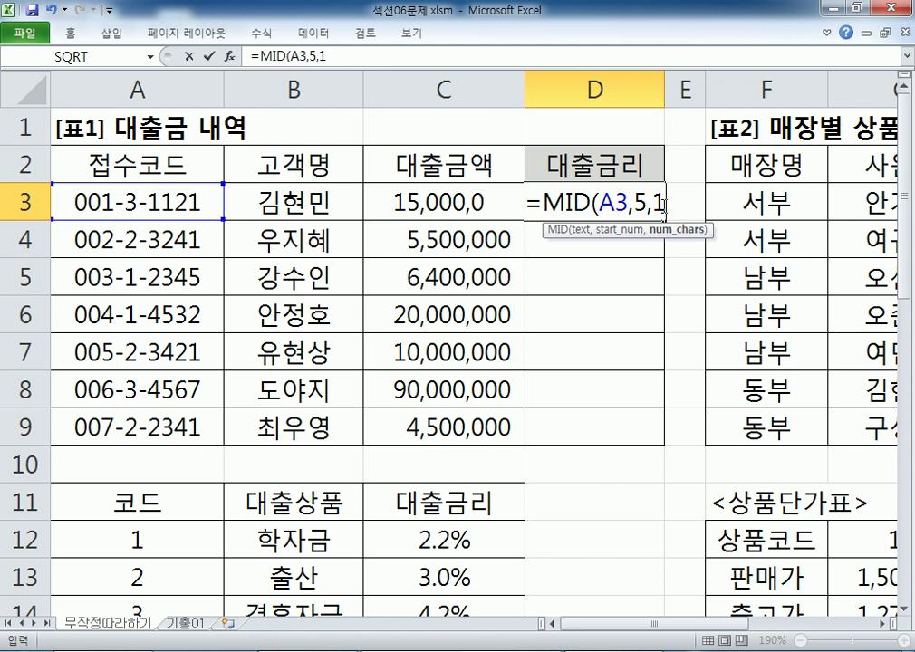
{"action": "key", "text": "Return"}
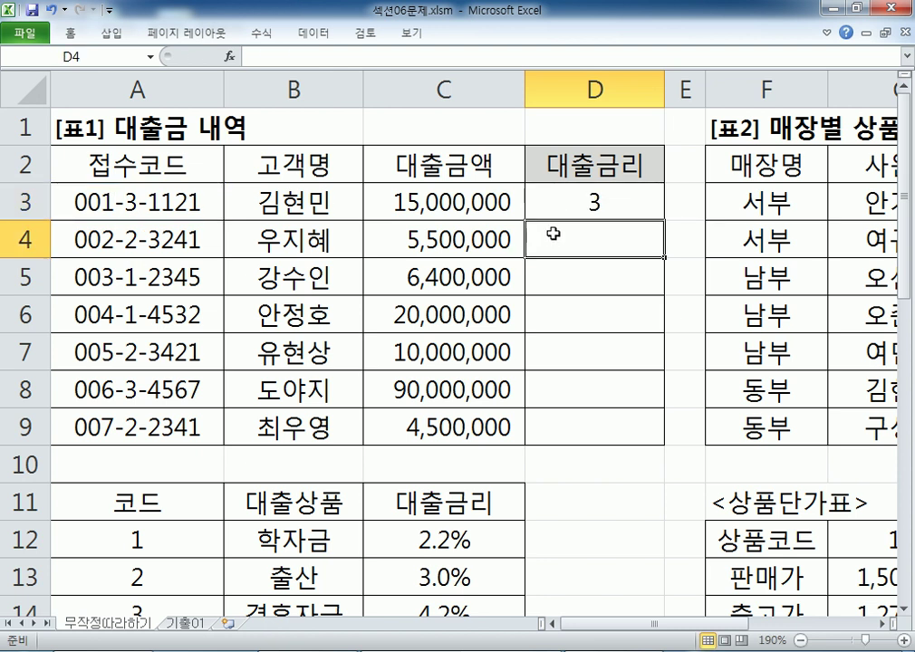
Copy the formula from D3 into the Notepad notes, on the line below the required functions.
{"action": "left_click", "coordinate": [617, 199]}
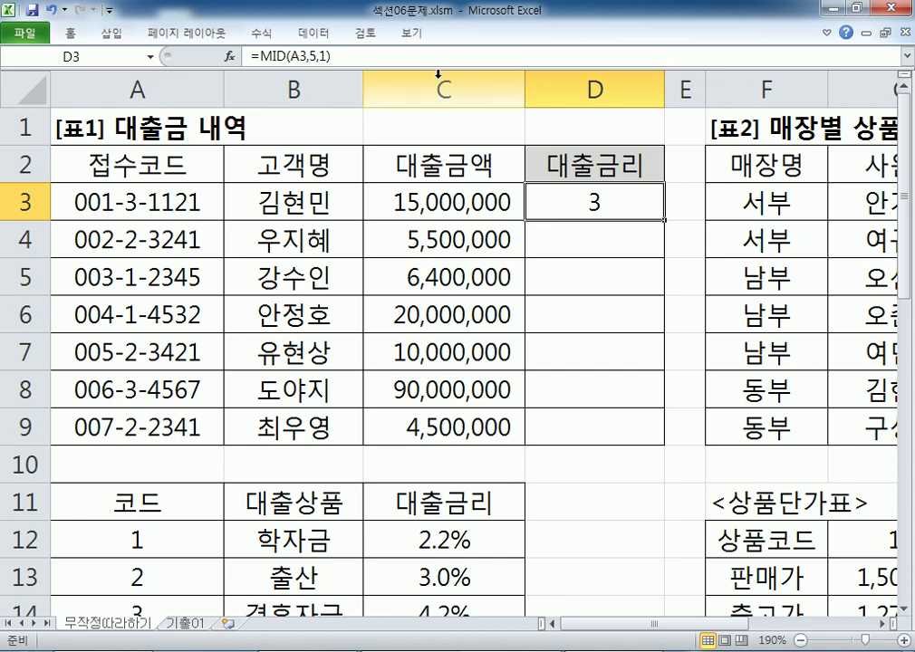
{"action": "left_click", "coordinate": [366, 57]}
{"action": "key", "text": "alt+Tab"}
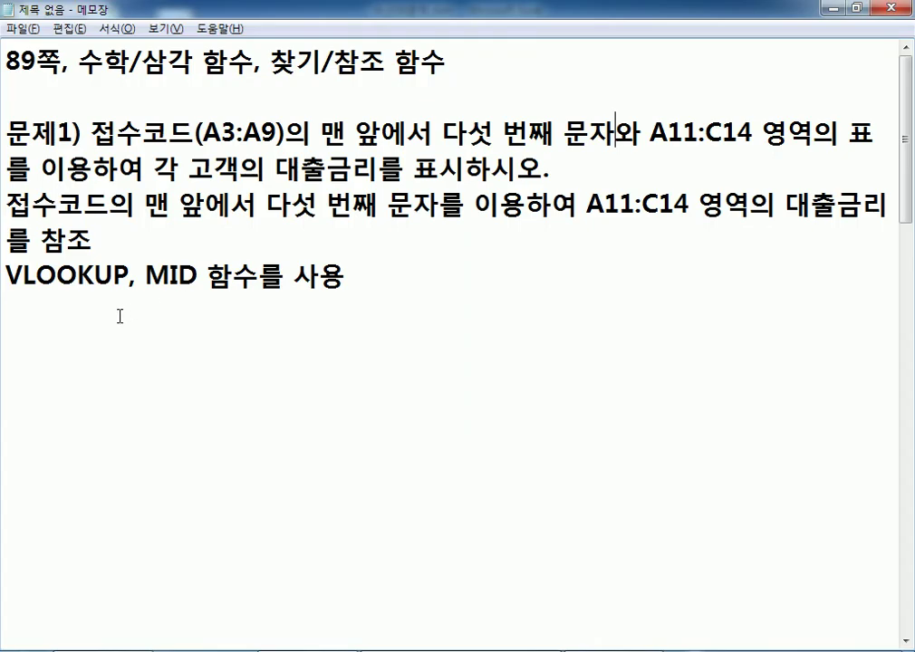
{"action": "key", "text": "ctrl+v"}
{"action": "key", "text": "ctrl+z"}
{"action": "key", "text": "ctrl+v"}
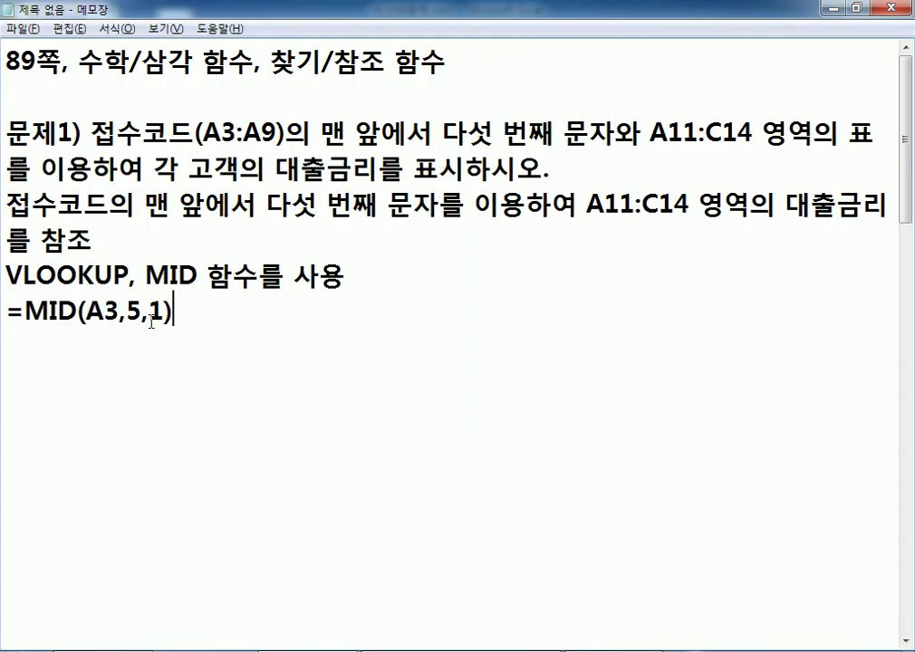
Space out the arguments of the pasted formula as =MID(A3, 5, 1) and add a colon after it.
{"action": "key", "text": "Left"}
{"action": "key", "text": "Left"}
{"action": "key", "text": "Left"}
{"action": "key", "text": "Left"}
{"action": "key", "text": "Right"}
{"action": "key", "text": "Right"}
{"action": "key", "text": "Right"}
{"action": "key", "text": "Right"}
{"action": "type", "text": ": "}
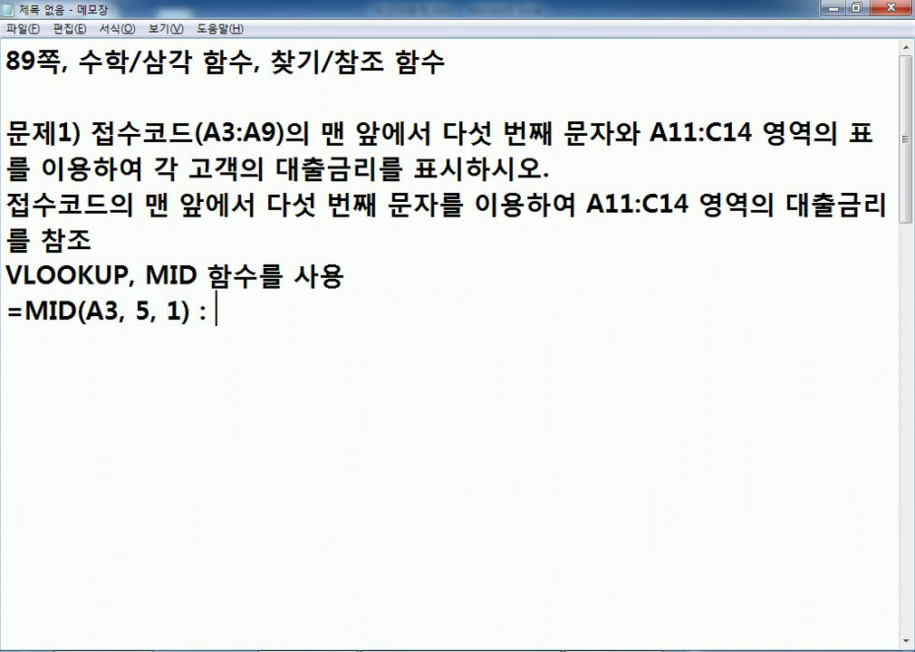
Write the explanation "A3(접수코드)의 5번째에서 시작하여 1글자" after the colon and highlight "다섯 번째 문자" in the problem text.
{"action": "type", "text": "A3버"}
{"action": "key", "text": "BackSpace"}
{"action": "key", "text": "BackSpace"}
{"action": "type", "text": "(접"}
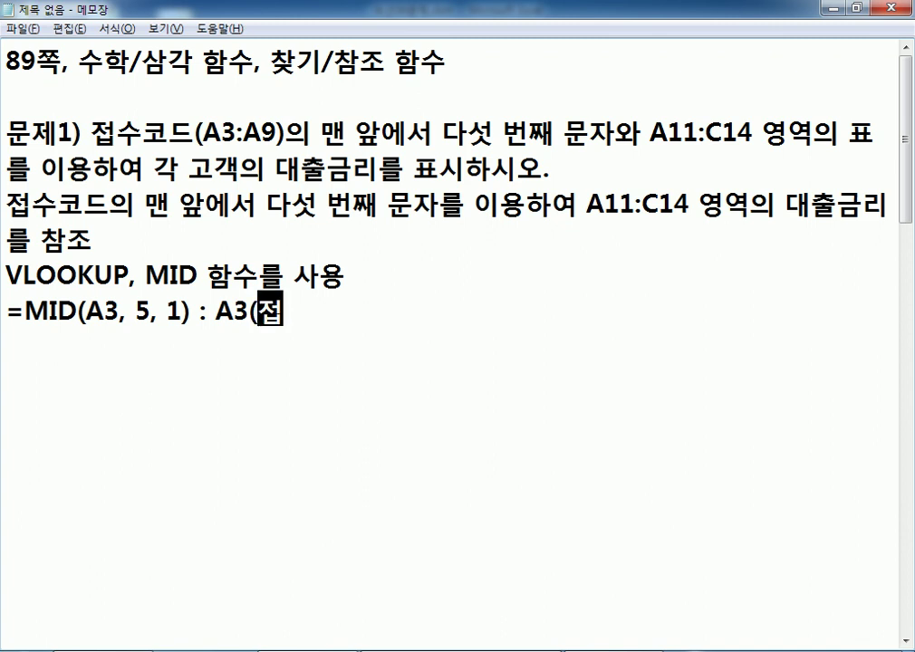
{"action": "type", "text": "수코드)의 4"}
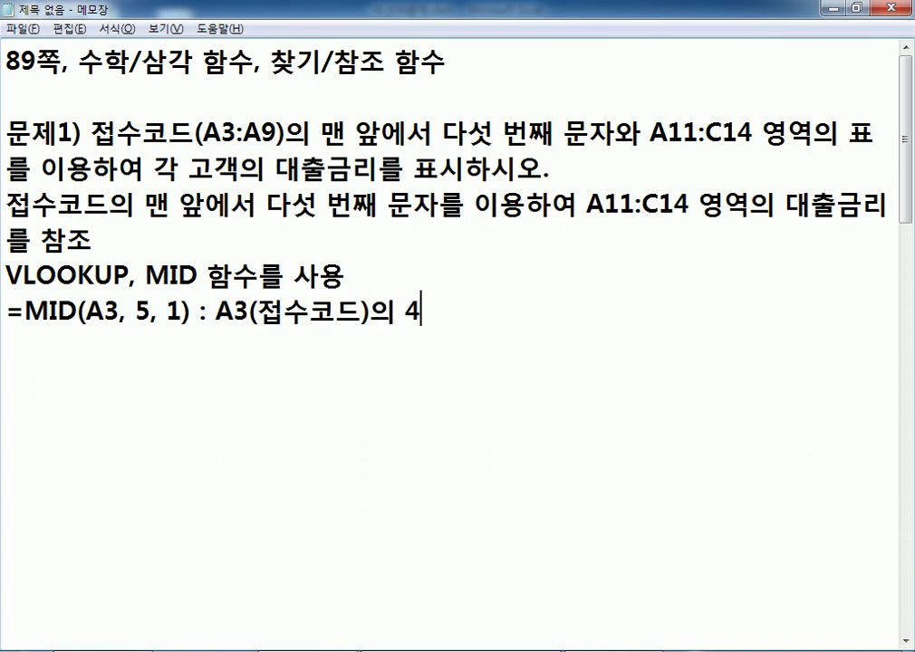
{"action": "key", "text": "BackSpace"}
{"action": "type", "text": "5번째"}
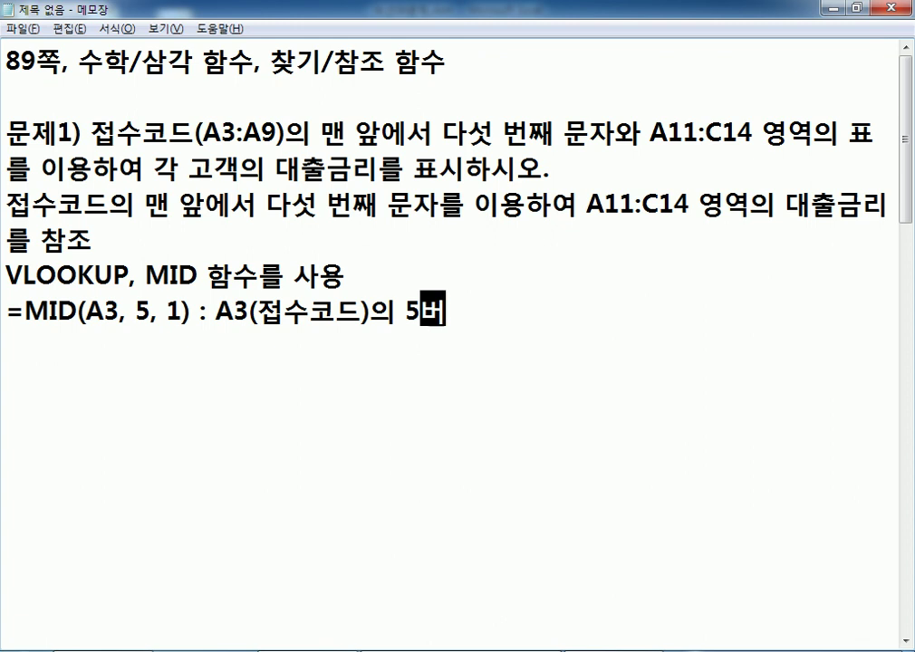
{"action": "type", "text": "에서 시작"}
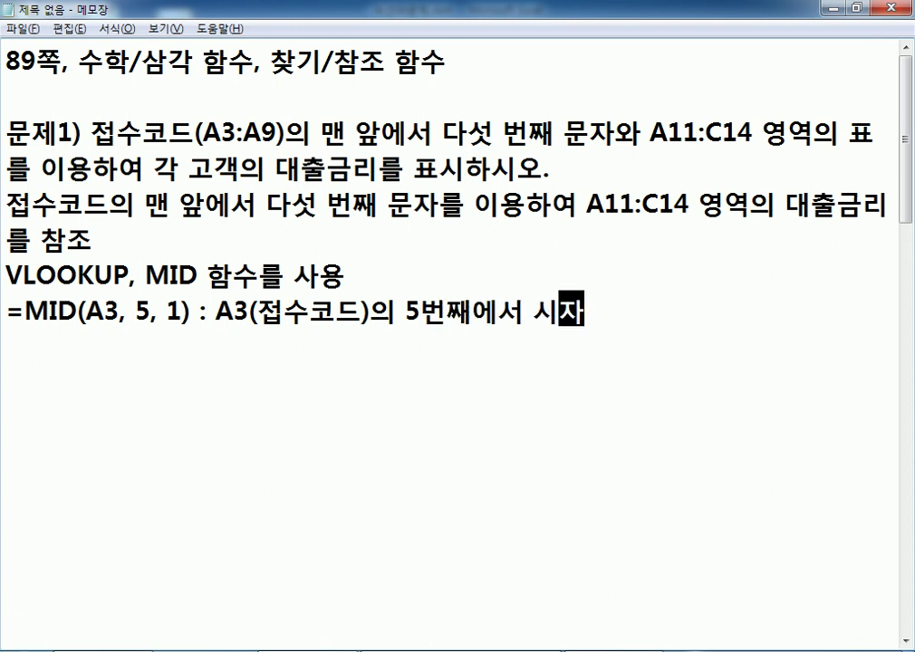
{"action": "type", "text": "하여 "}
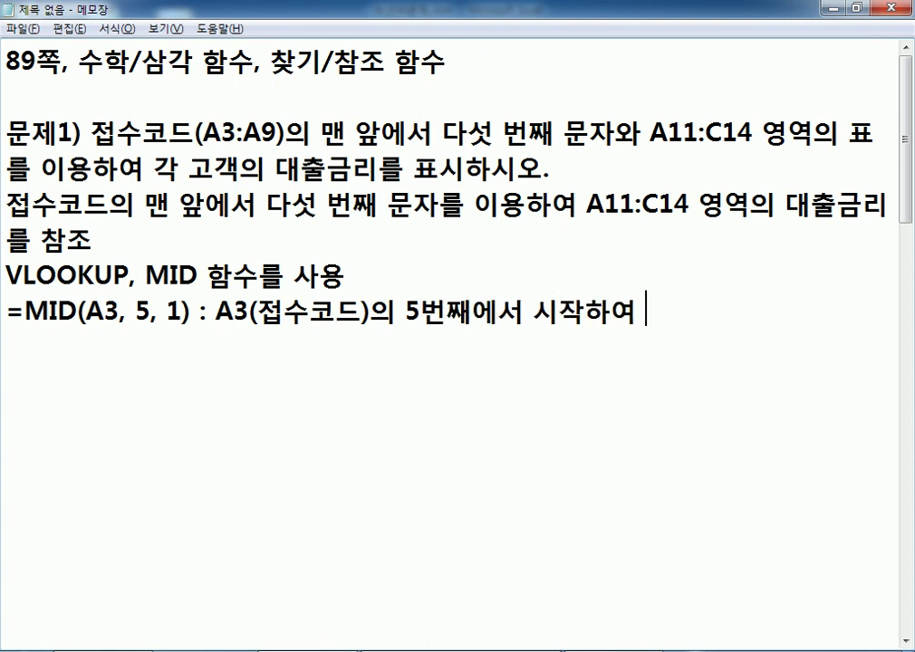
{"action": "type", "text": "1그ㄹ자"}
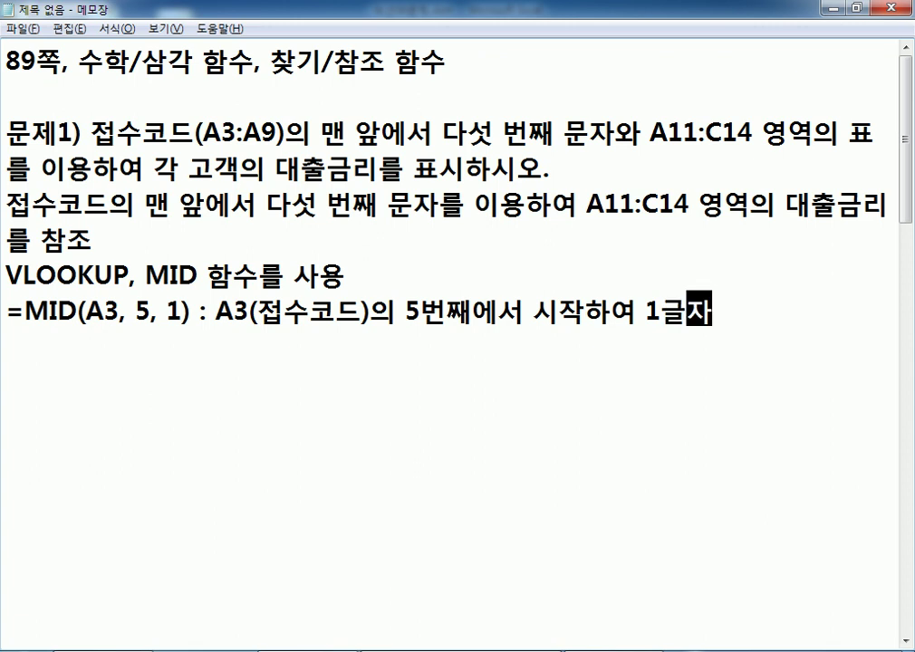
{"action": "left_click_drag", "start_coordinate": [442, 133], "coordinate": [619, 134]}
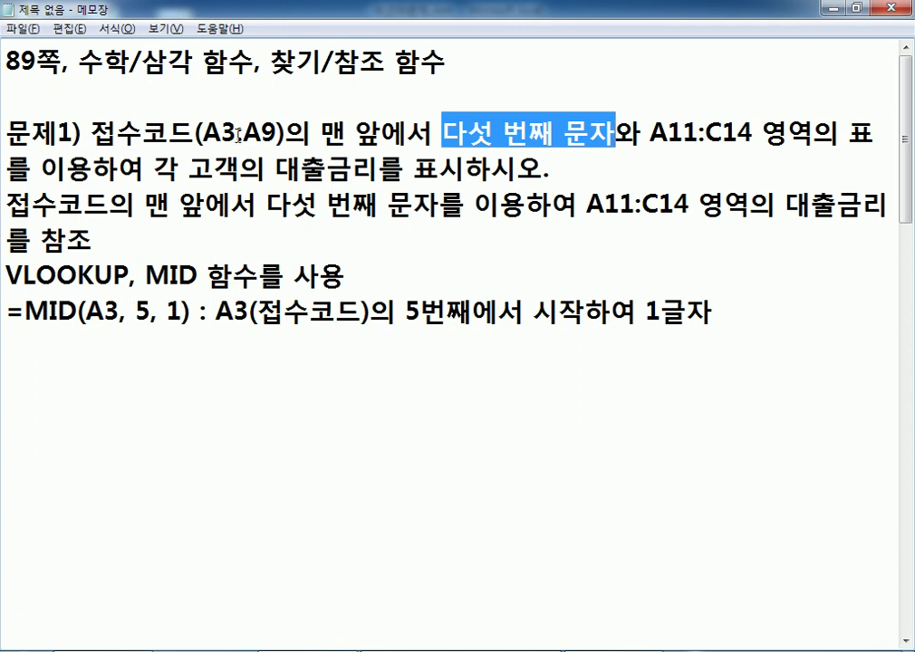
Copy the 접수코드 from cell A3 in Excel and return to the Notepad notes.
{"action": "key", "text": "alt+Tab"}
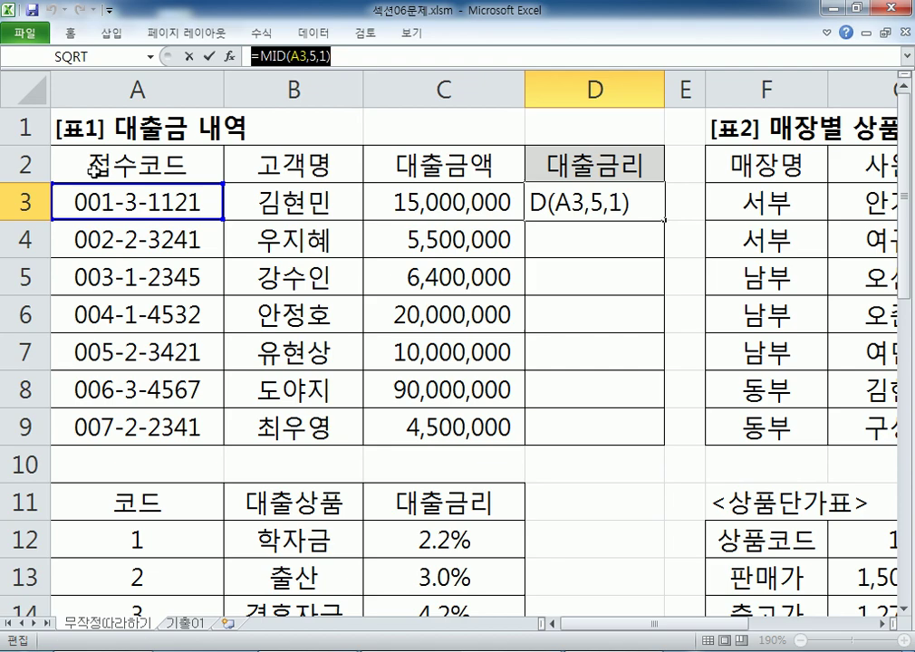
{"action": "left_click", "coordinate": [157, 206]}
{"action": "key", "text": "ctrl+c"}
{"action": "key", "text": "alt+Tab"}
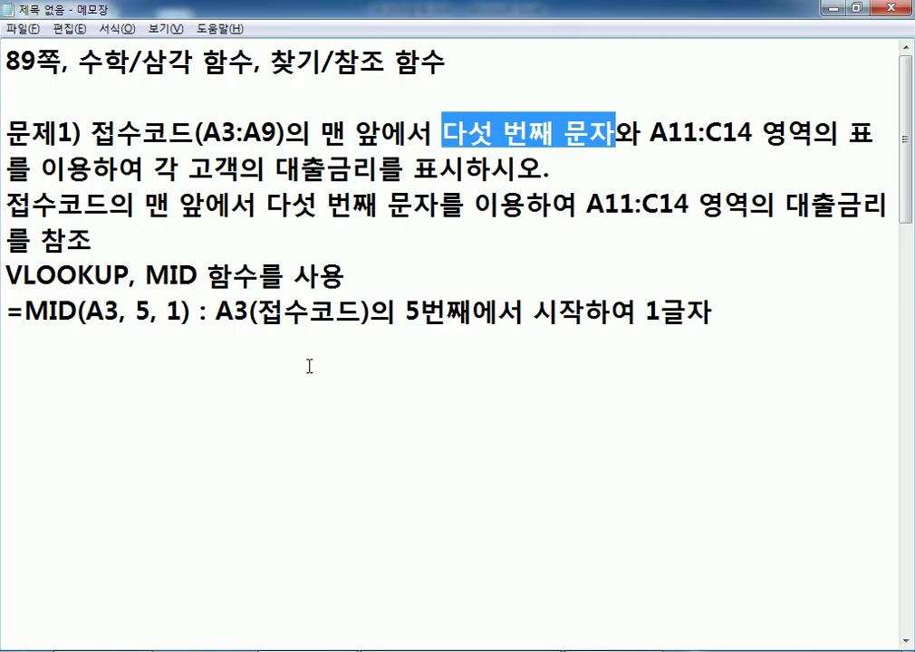
Insert an empty line directly above the =MID(A3, 5, 1) explanation.
{"action": "key", "text": "Up"}
{"action": "key", "text": "Down"}
{"action": "key", "text": "Down"}
{"action": "key", "text": "Down"}
{"action": "key", "text": "Down"}
{"action": "key", "text": "Down"}
{"action": "key", "text": "Down"}
{"action": "key", "text": "Return"}
{"action": "key", "text": "Up"}
Write "A3 : " on the empty line, followed by the copied 접수코드.
{"action": "type", "text": "₩A3"}
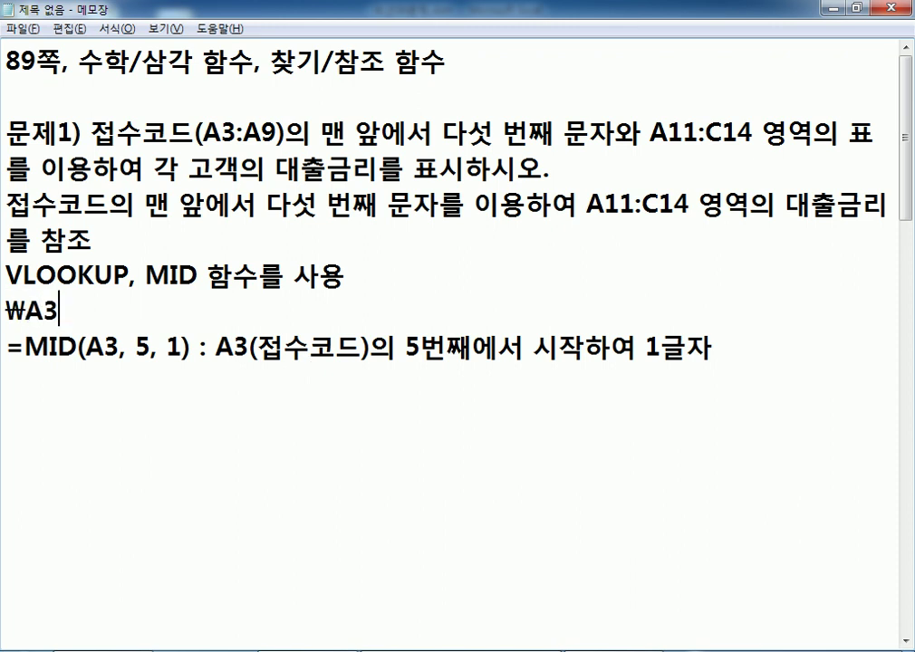
{"action": "key", "text": "BackSpace"}
{"action": "key", "text": "BackSpace"}
{"action": "key", "text": "BackSpace"}
{"action": "type", "text": "A3 :"}
{"action": "key", "text": "ctrl+v"}
{"action": "key", "text": "BackSpace"}
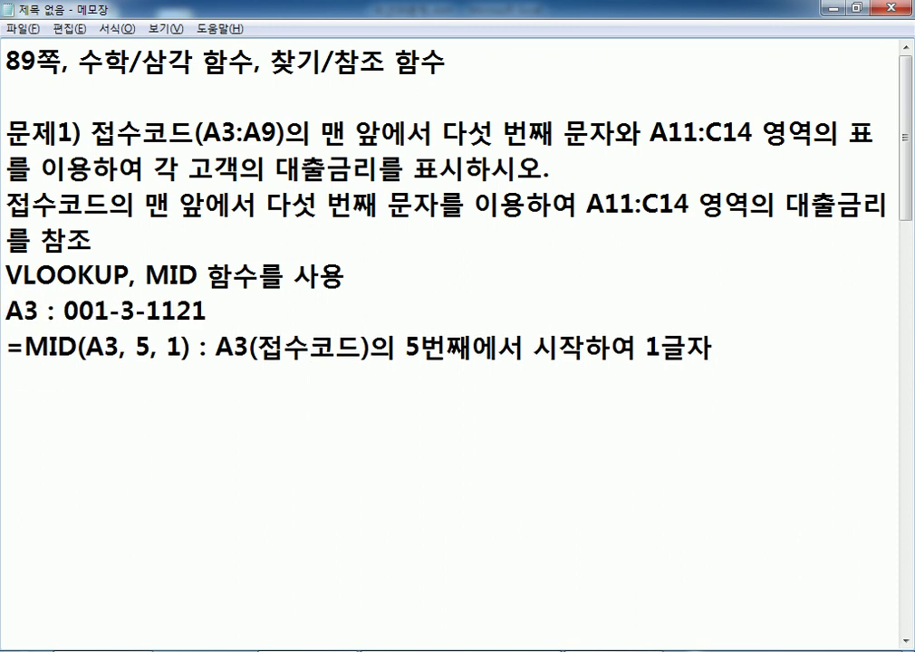
Highlight the fifth character of the noted 접수코드 and compare it with "다섯 번째 문자" in the problem text.
{"action": "left_click_drag", "start_coordinate": [122, 310], "coordinate": [135, 312]}
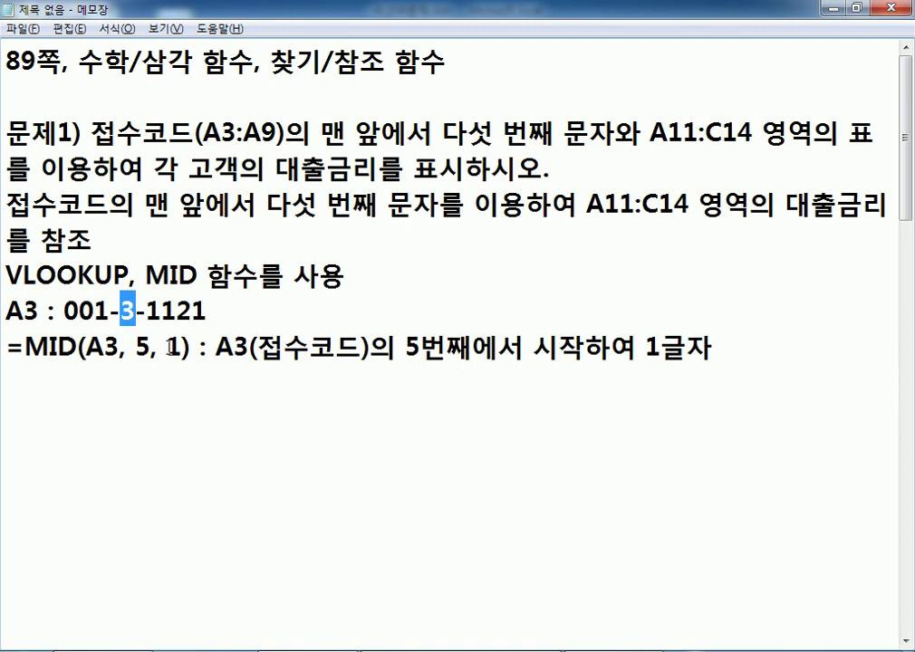
{"action": "left_click_drag", "start_coordinate": [616, 134], "coordinate": [443, 136]}
{"action": "left_click", "coordinate": [151, 390]}
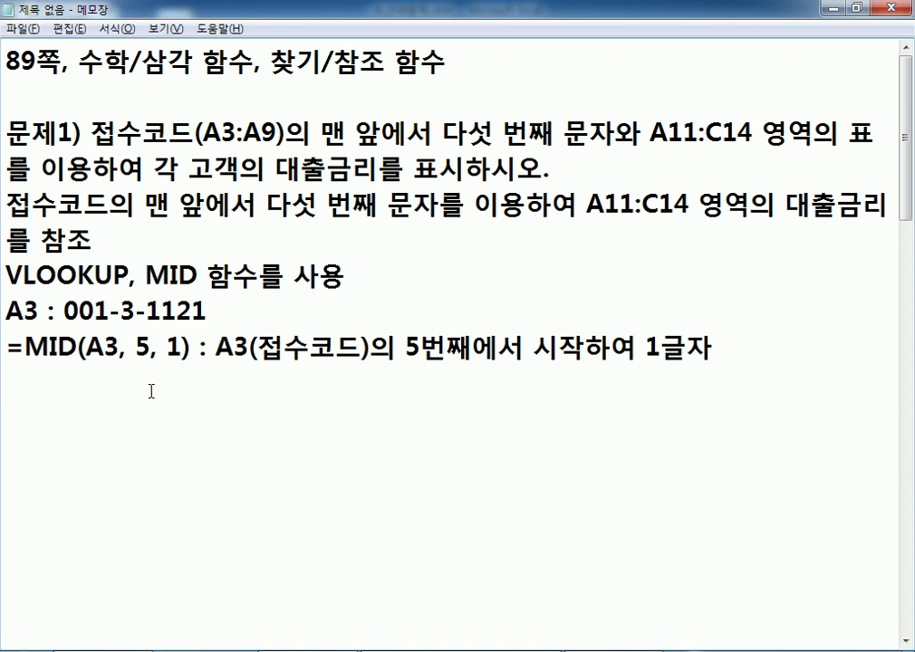
{"action": "left_click_drag", "start_coordinate": [121, 311], "coordinate": [135, 310]}
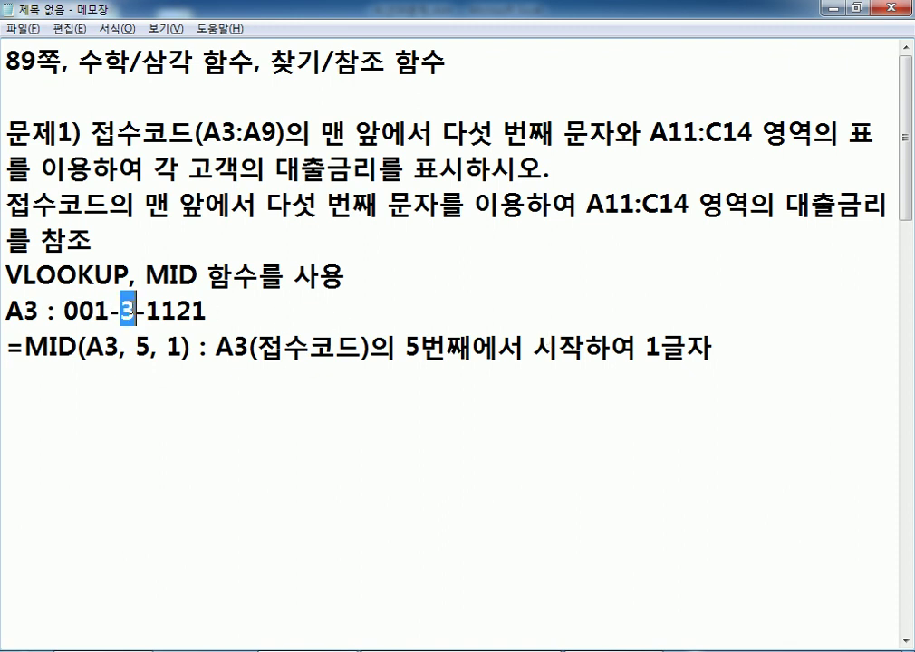
In Excel, compare the MID result in D3 with the 코드 and 대출상품 columns of the A11:C14 table.
{"action": "key", "text": "alt+Tab"}
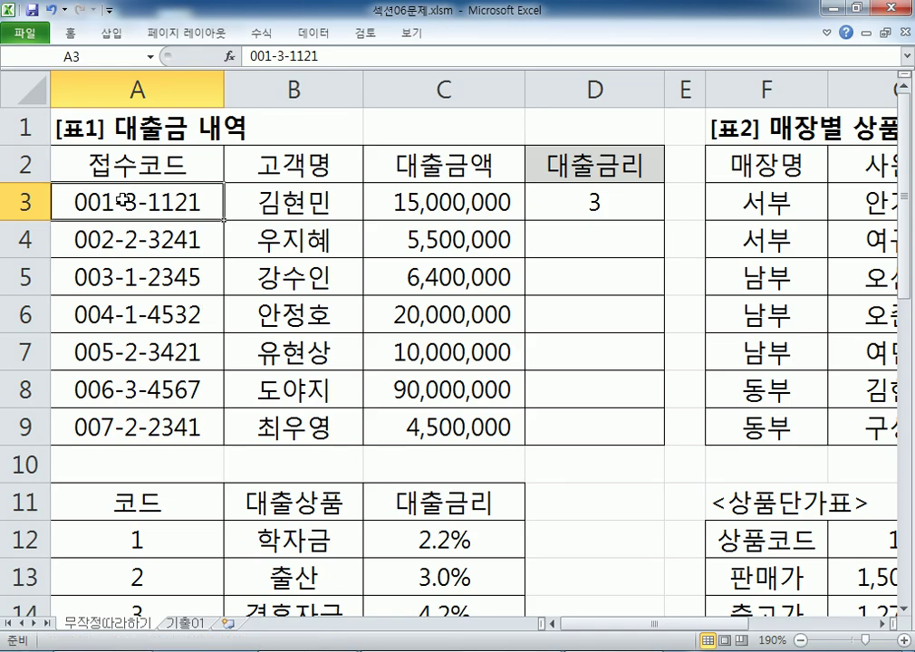
{"action": "double_click", "coordinate": [127, 202]}
{"action": "left_click", "coordinate": [591, 201]}
{"action": "scroll", "coordinate": [353, 277], "scroll_direction": "down", "scroll_amount": 2}
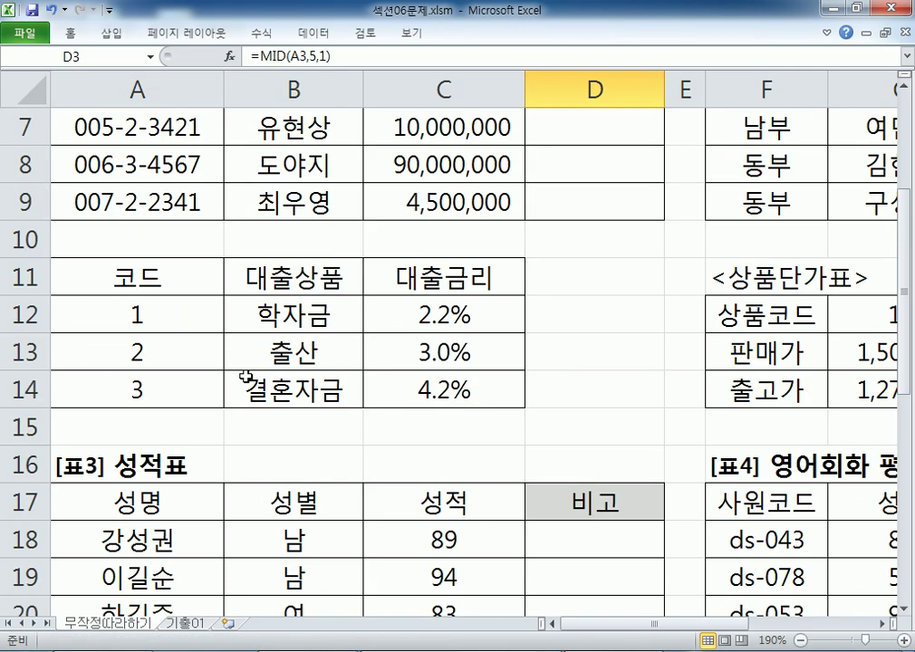
{"action": "left_click", "coordinate": [132, 391]}
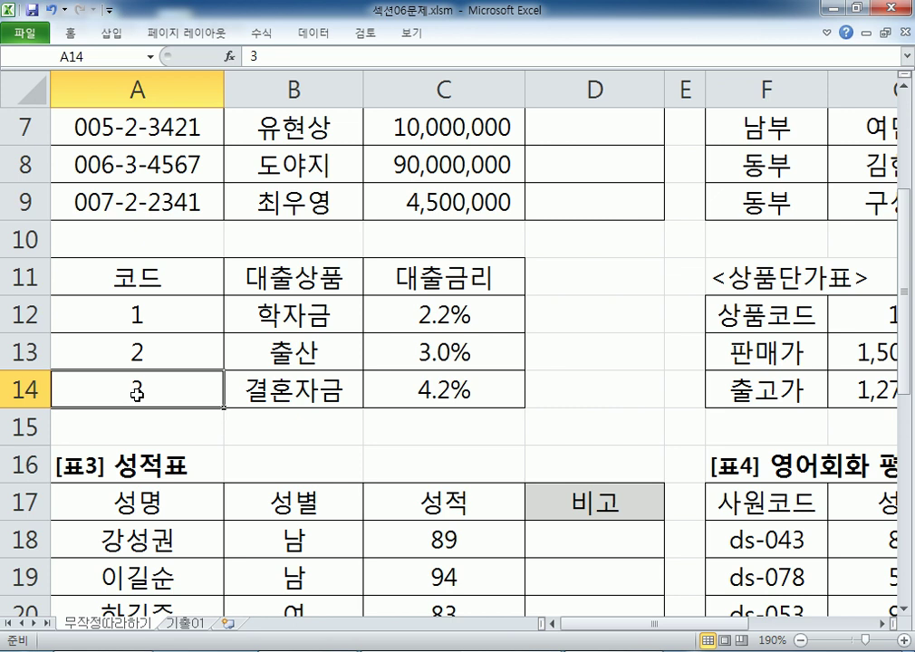
{"action": "left_click", "coordinate": [140, 316]}
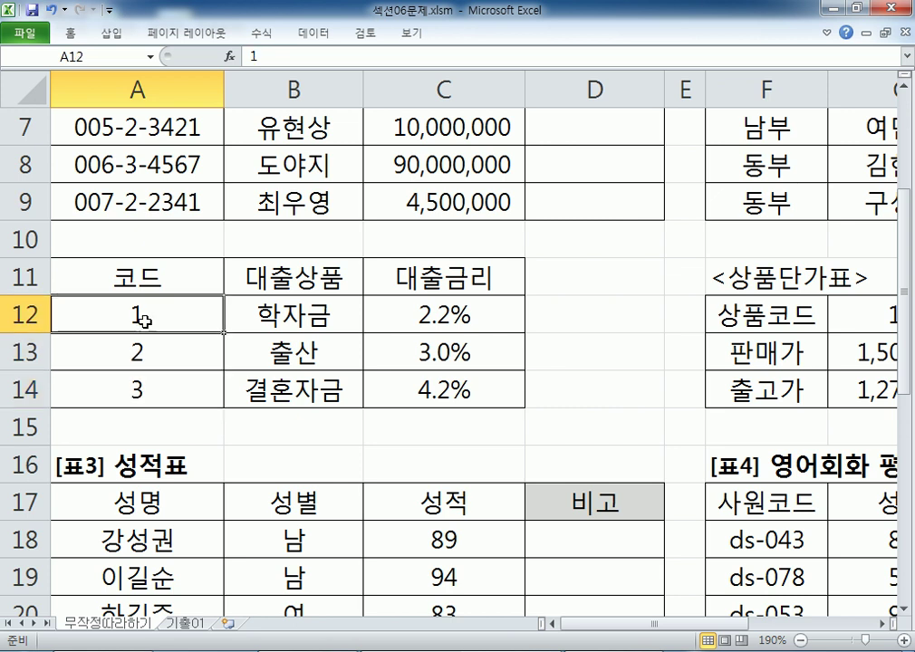
{"action": "left_click", "coordinate": [142, 388]}
{"action": "left_click_drag", "start_coordinate": [267, 313], "coordinate": [271, 386]}
{"action": "left_click", "coordinate": [286, 306]}
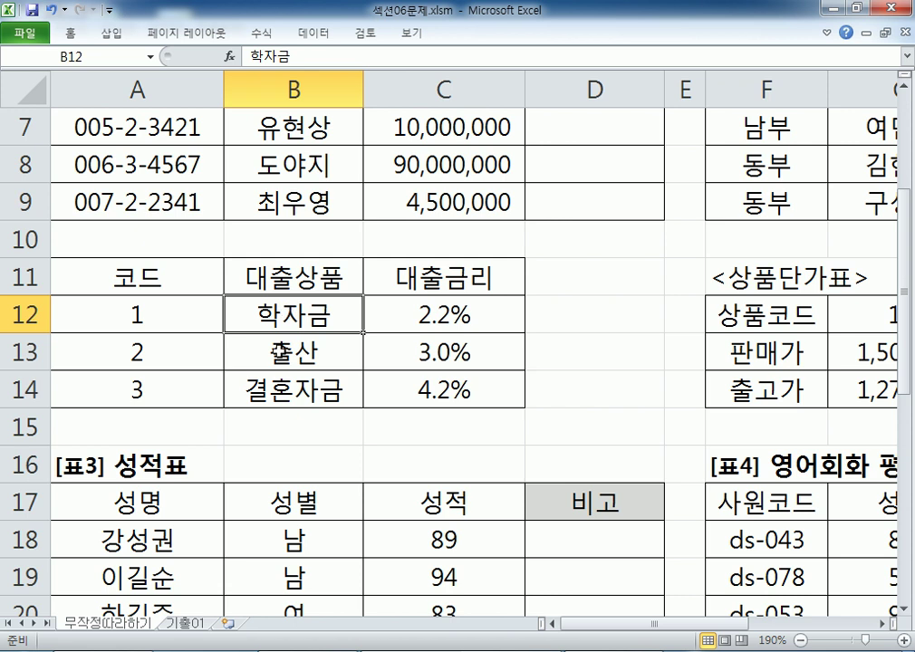
Check the 대출금리 values in C12:C14 that belong to each 코드.
{"action": "scroll", "coordinate": [425, 285], "scroll_direction": "up", "scroll_amount": 2}
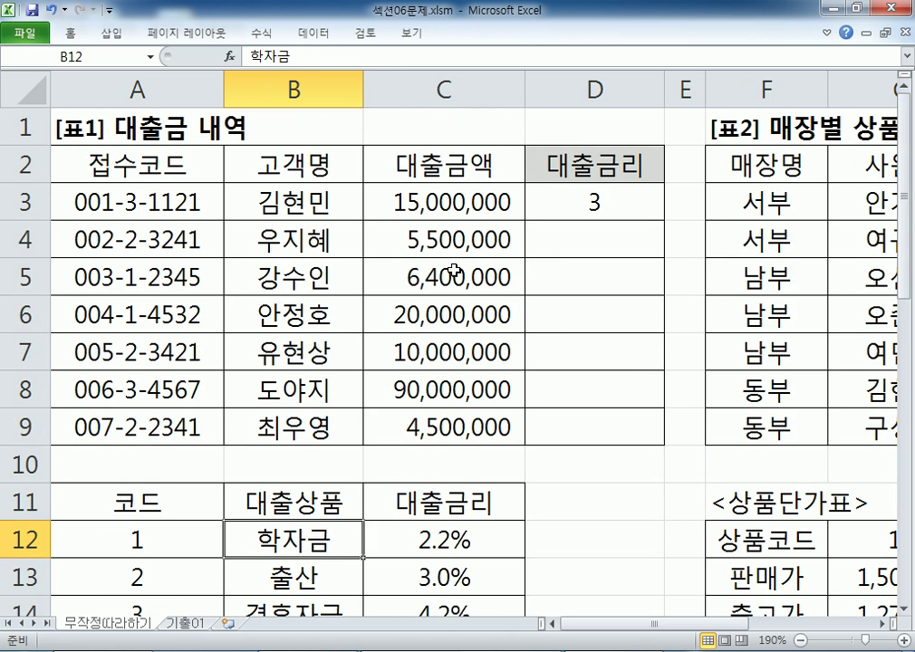
{"action": "scroll", "coordinate": [565, 225], "scroll_direction": "down", "scroll_amount": 3}
{"action": "left_click", "coordinate": [425, 210]}
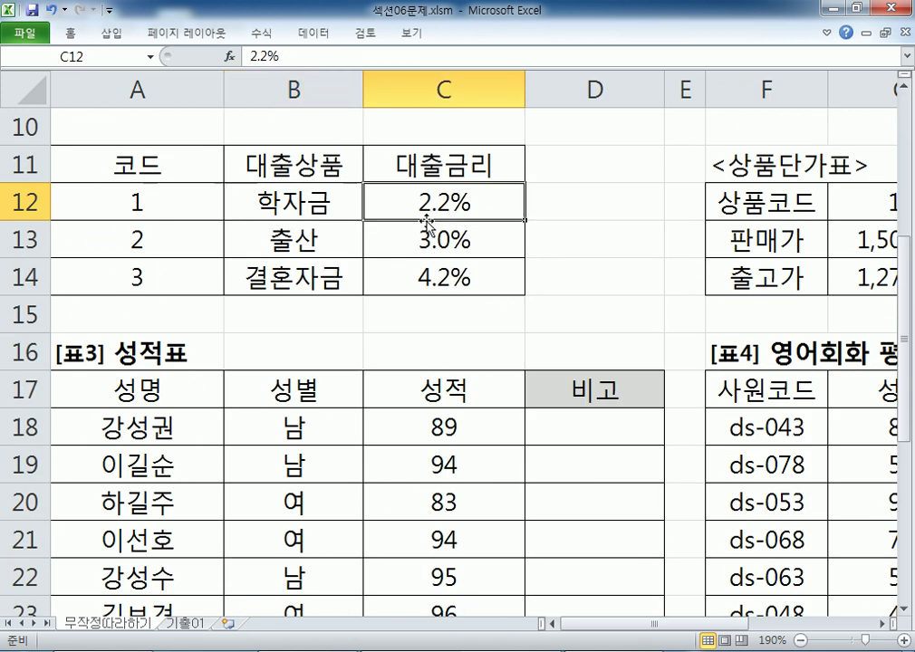
{"action": "left_click_drag", "start_coordinate": [369, 202], "coordinate": [405, 283]}
{"action": "scroll", "coordinate": [404, 282], "scroll_direction": "up", "scroll_amount": 3}
Clear the MID formula from cell D3 and keep that cell selected.
{"action": "left_click", "coordinate": [597, 205]}
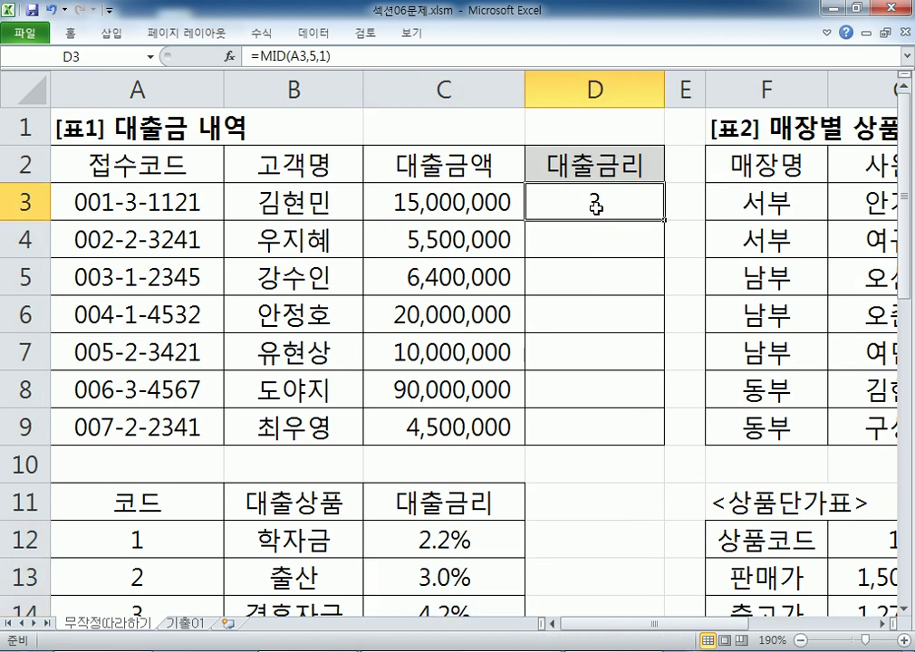
{"action": "key", "text": "Delete"}
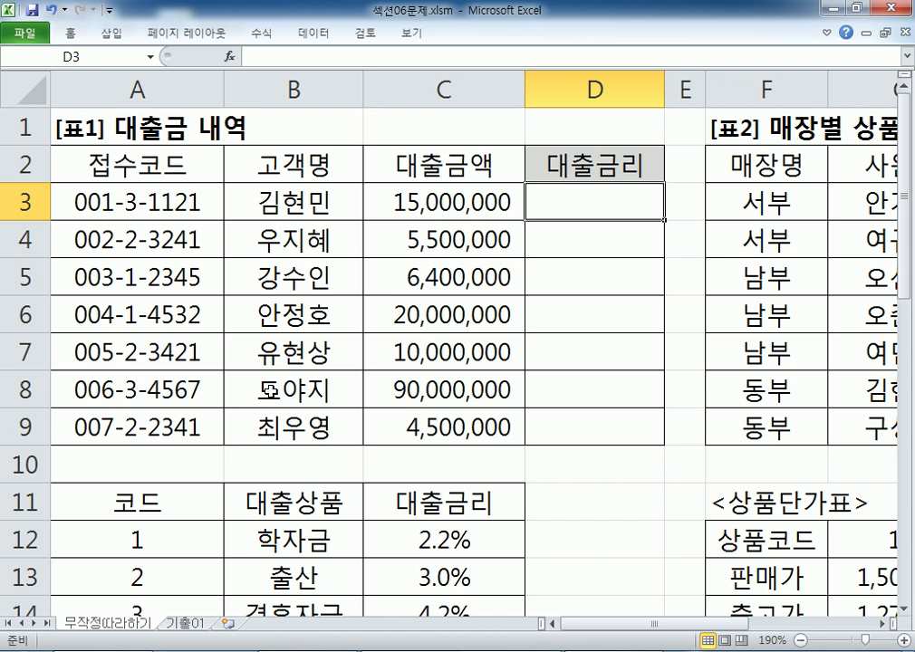
{"action": "left_click", "coordinate": [170, 535]}
{"action": "left_click", "coordinate": [579, 203]}
In Notepad, highlight VLOOKUP in the line listing the required functions.
{"action": "key", "text": "alt+Tab"}
{"action": "left_click_drag", "start_coordinate": [9, 269], "coordinate": [131, 272]}
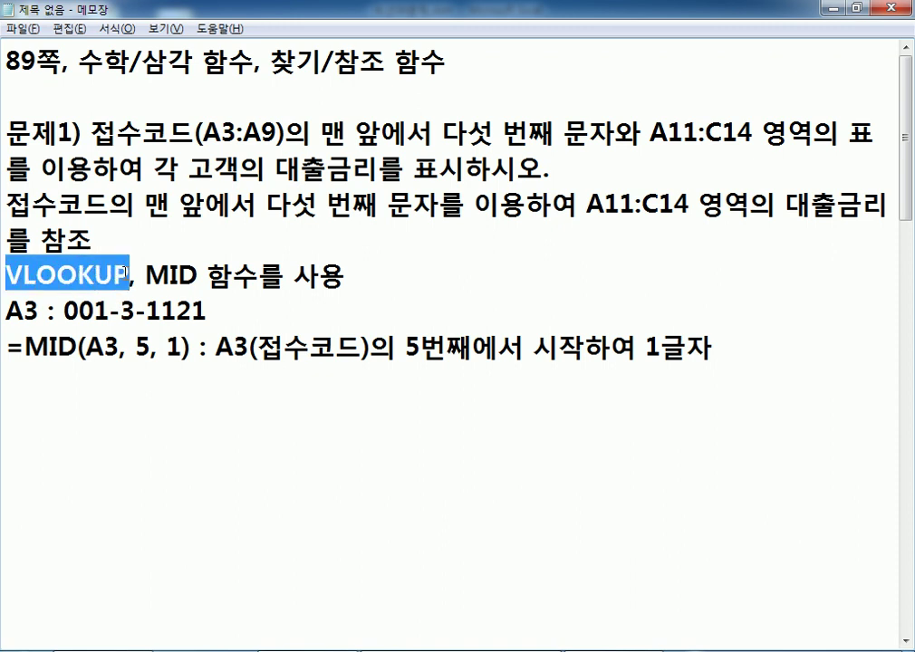
{"action": "left_click", "coordinate": [136, 388]}
In Excel, start a VLOOKUP formula in D3 and open its function arguments dialog, moved clear of the formula.
{"action": "key", "text": "alt+Tab"}
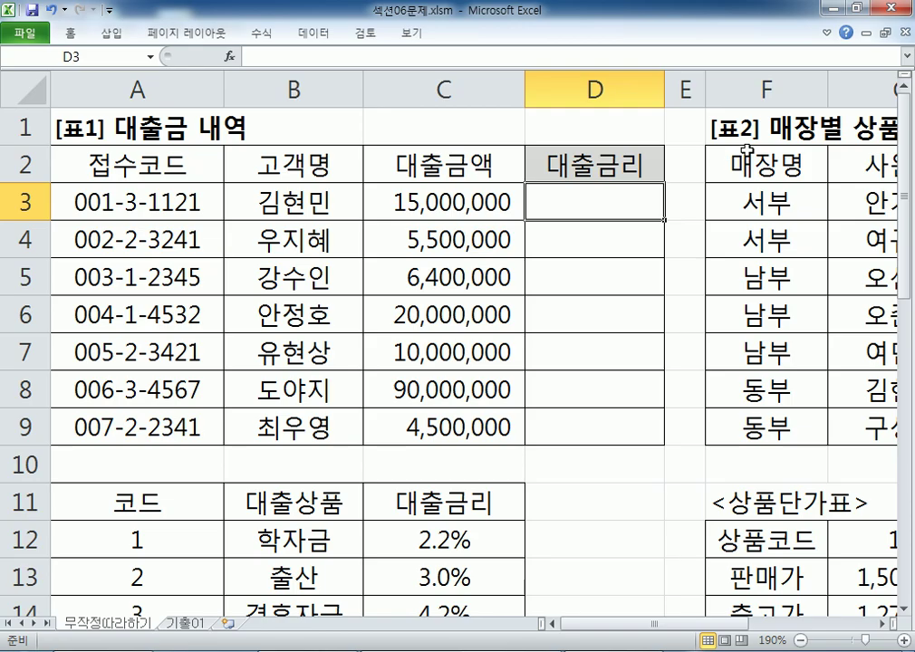
{"action": "type", "text": "="}
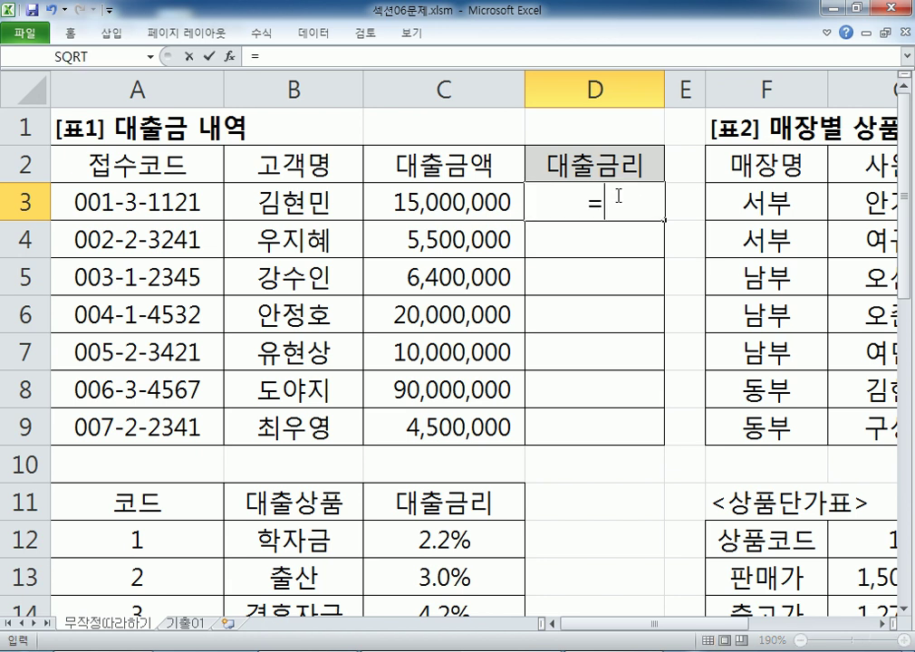
{"action": "type", "text": "V"}
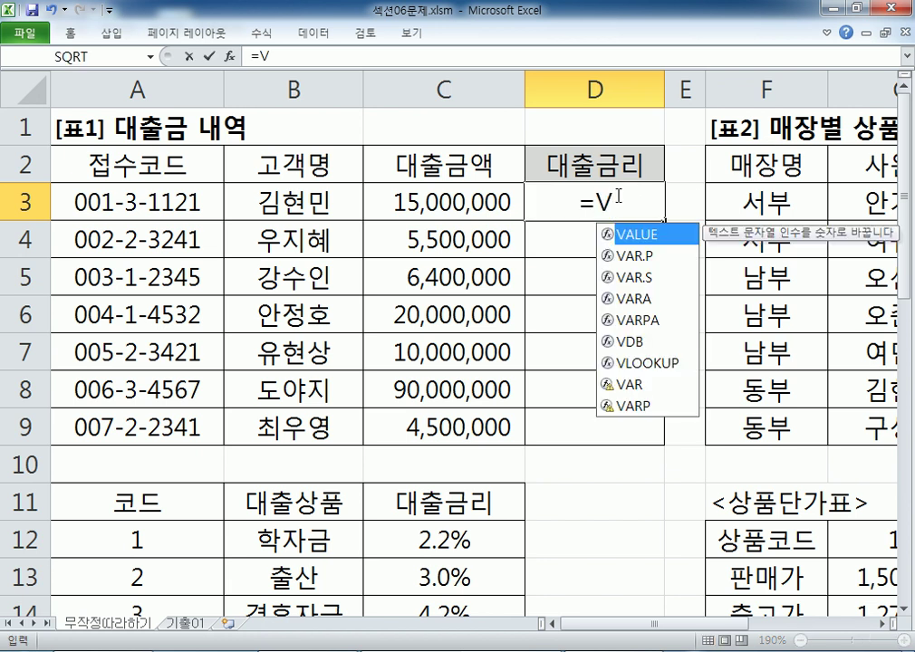
{"action": "type", "text": "LO"}
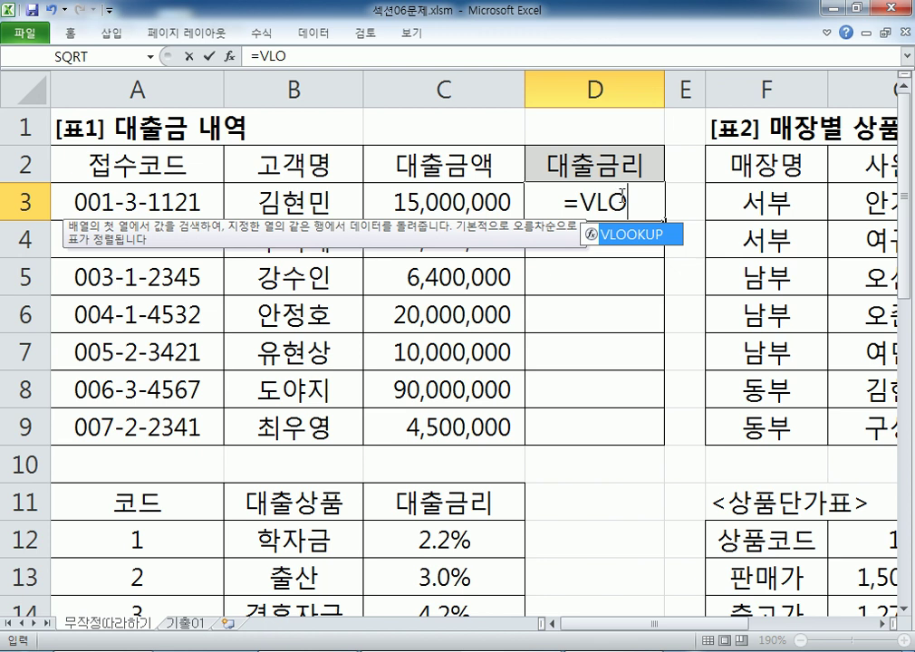
{"action": "key", "text": "Tab"}
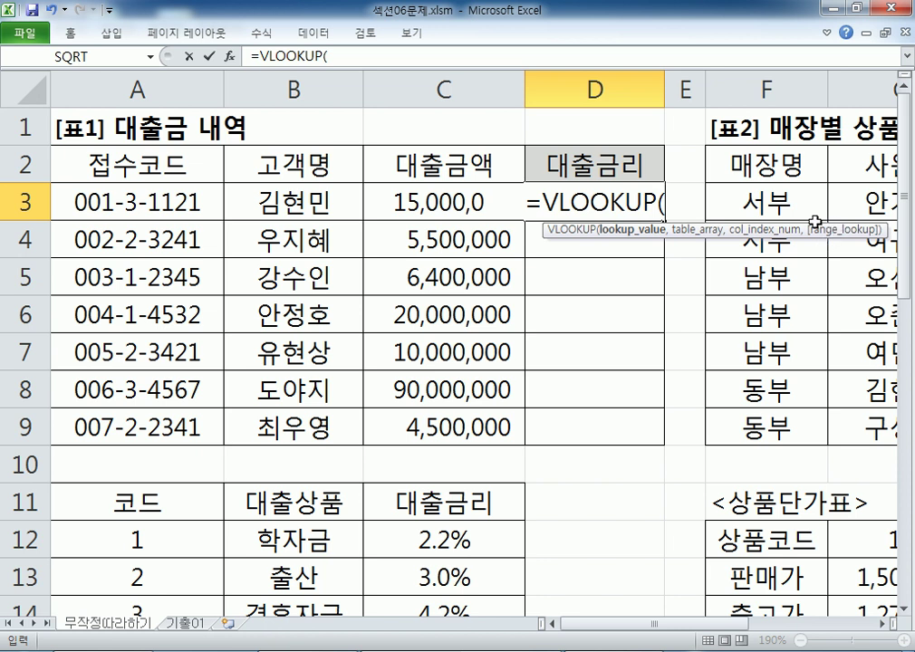
{"action": "left_click", "coordinate": [230, 60]}
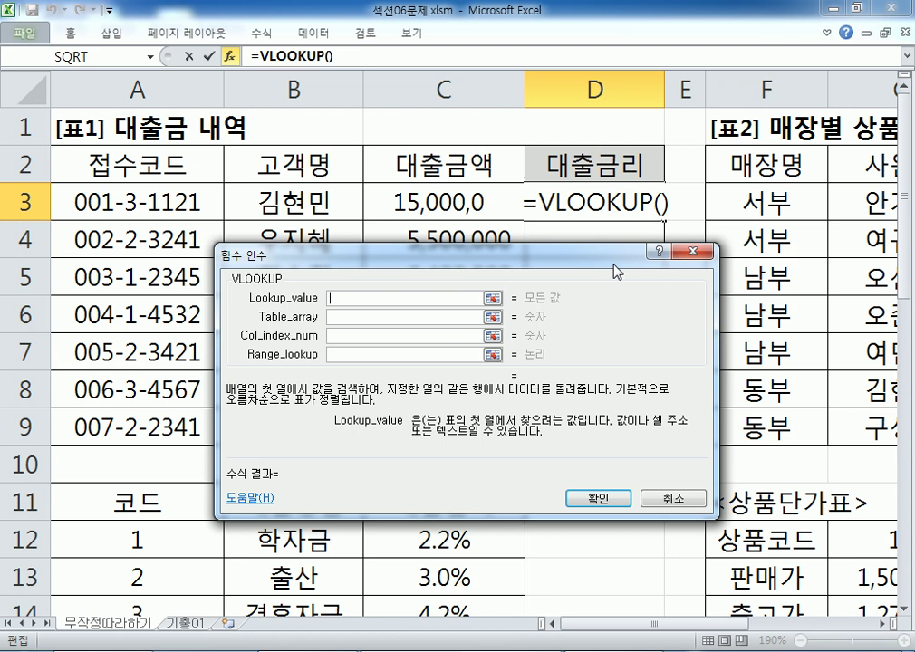
{"action": "left_click_drag", "start_coordinate": [615, 270], "coordinate": [619, 250]}
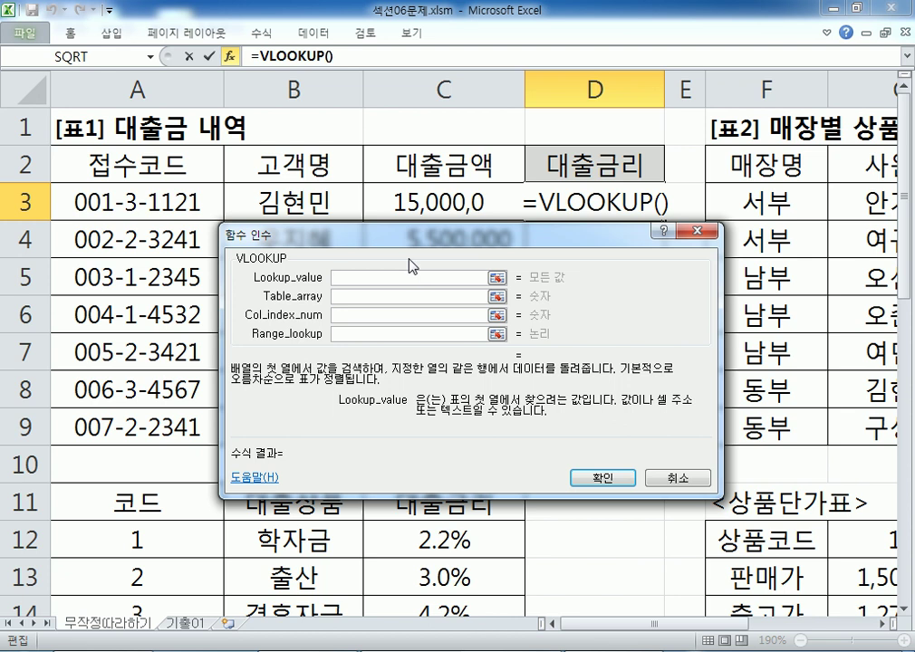
Set the VLOOKUP Lookup_value to MID(A3,5,1).
{"action": "type", "text": "MID("}
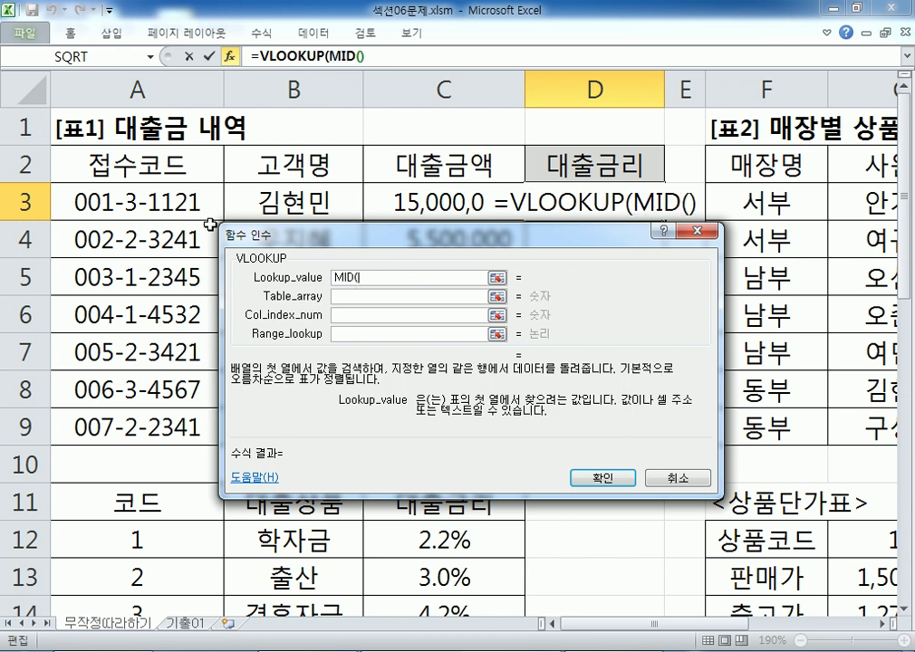
{"action": "left_click", "coordinate": [175, 203]}
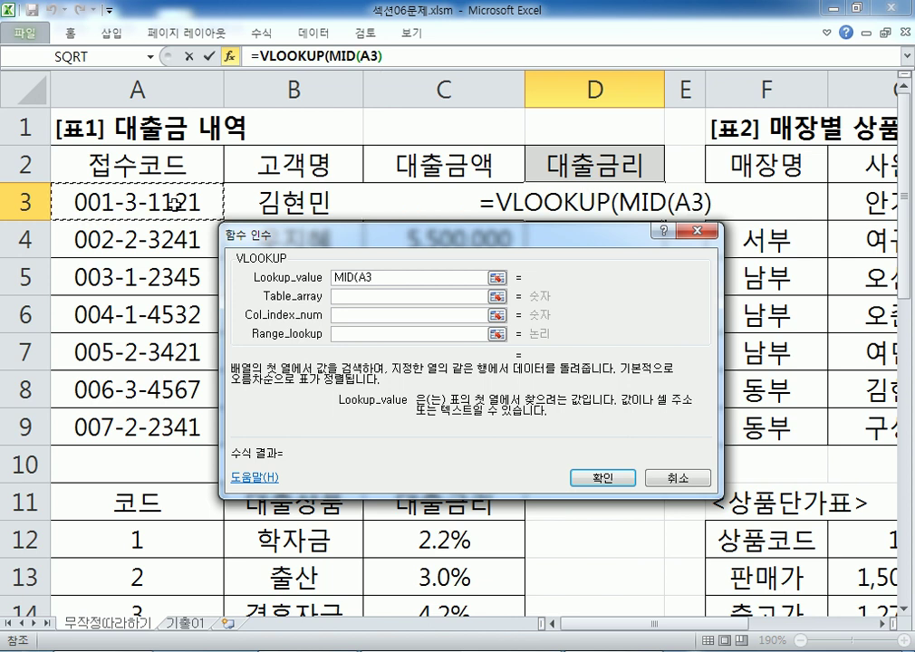
{"action": "type", "text": ",5,1)"}
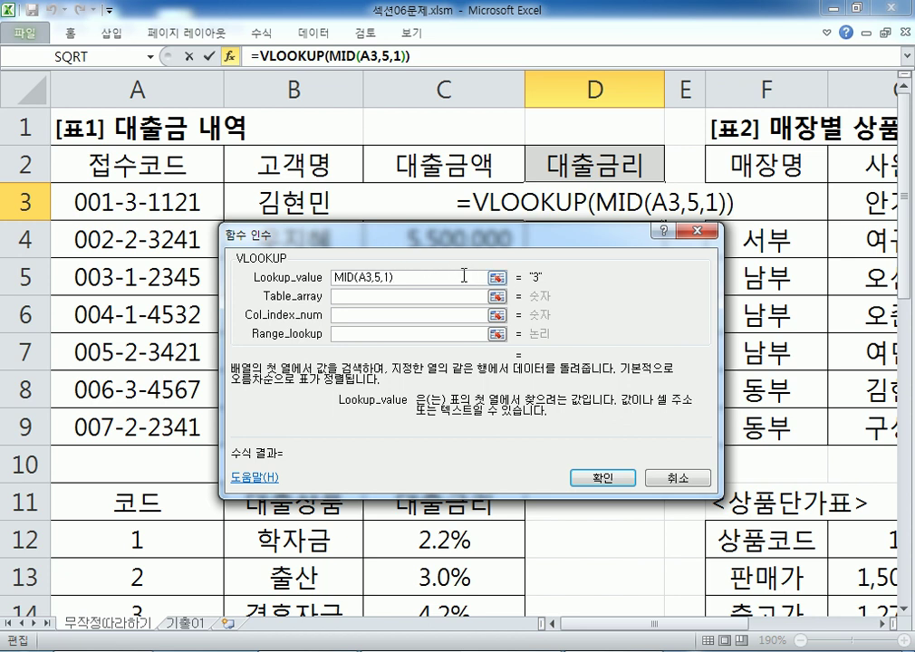
Try the plain number 3 as the Lookup_value, and undo back to MID(A3,5,1).
{"action": "left_click_drag", "start_coordinate": [457, 277], "coordinate": [294, 279]}
{"action": "key", "text": "BackSpace"}
{"action": "type", "text": "3"}
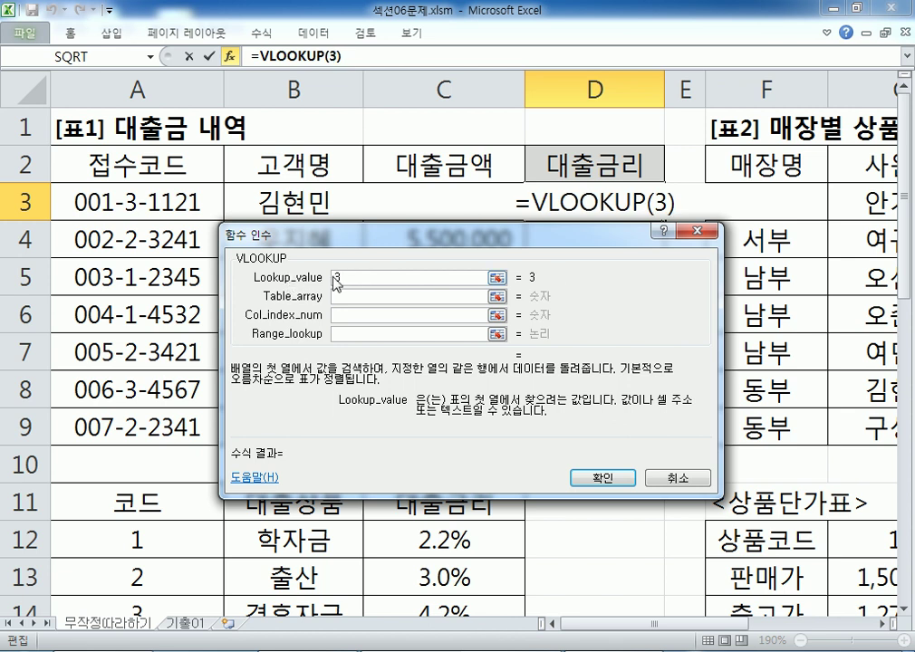
{"action": "key", "text": "ctrl+z"}
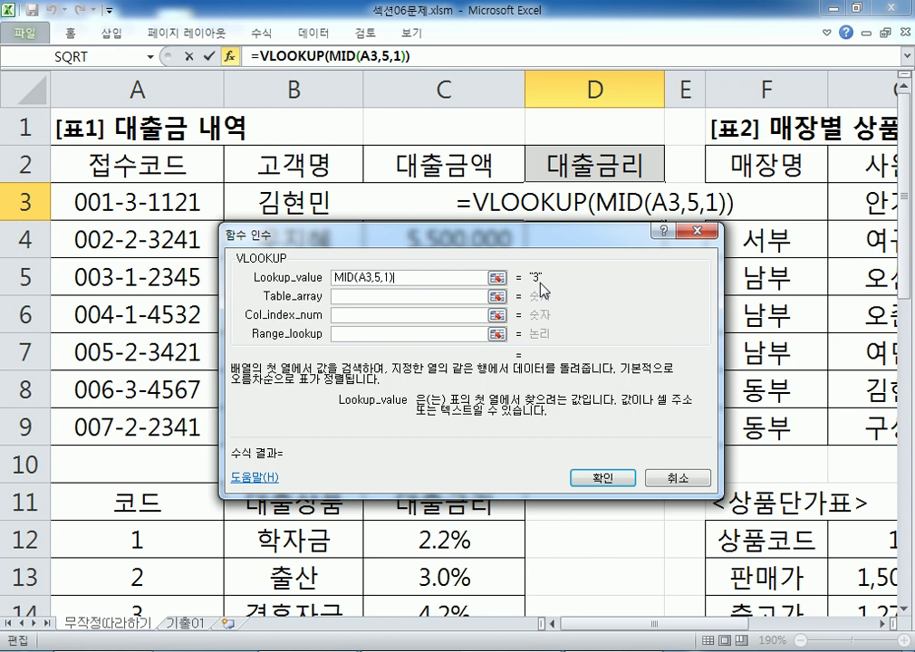
Set the Table_array to A12:C14, moving the arguments dialog out of the way of the lookup table.
{"action": "left_click", "coordinate": [440, 296]}
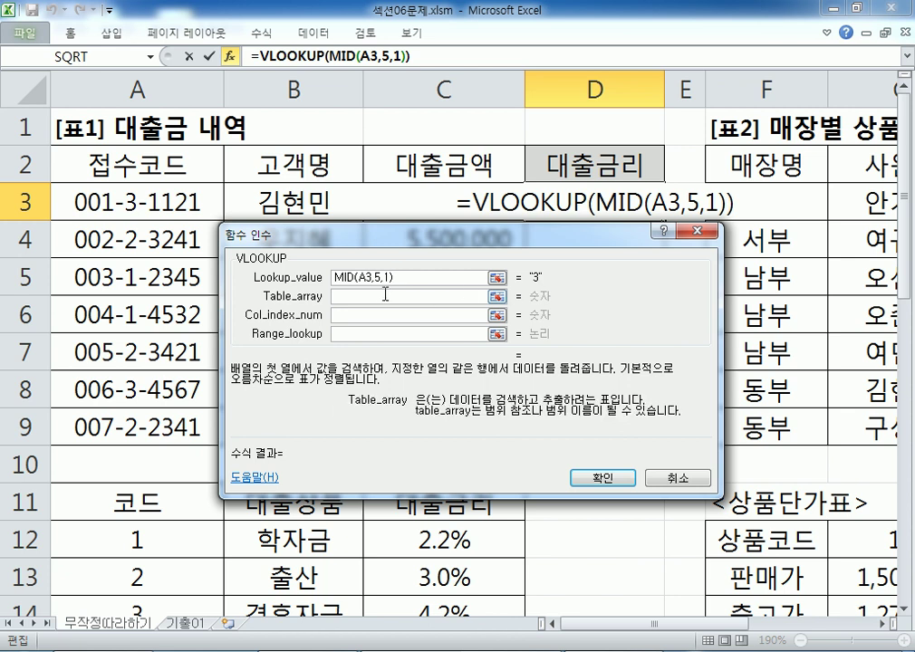
{"action": "left_click_drag", "start_coordinate": [366, 253], "coordinate": [380, 110]}
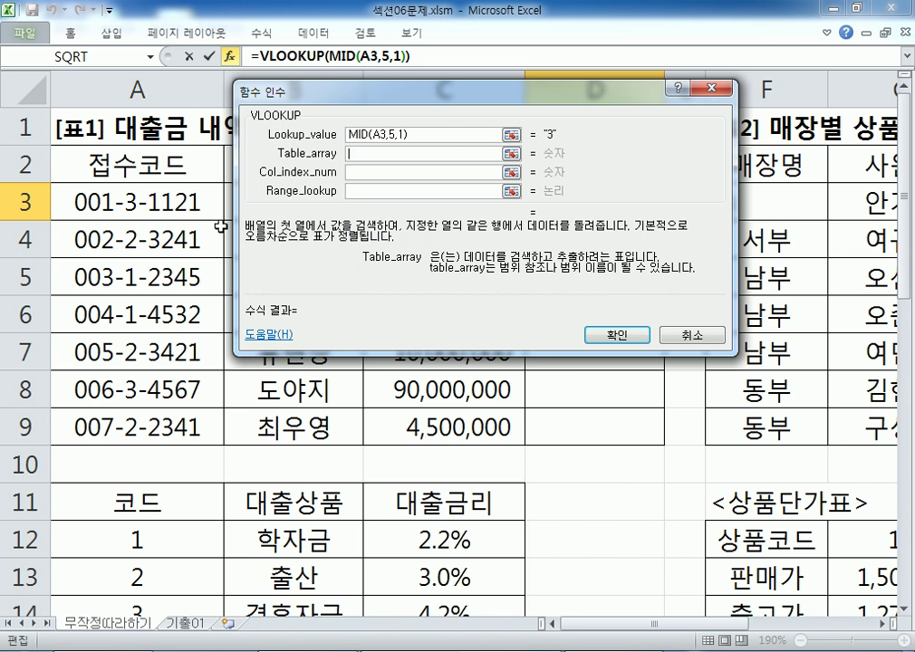
{"action": "scroll", "coordinate": [214, 259], "scroll_direction": "down", "scroll_amount": 2}
{"action": "scroll", "coordinate": [263, 218], "scroll_direction": "up", "scroll_amount": 1}
{"action": "scroll", "coordinate": [132, 300], "scroll_direction": "up", "scroll_amount": 1}
{"action": "left_click_drag", "start_coordinate": [127, 588], "coordinate": [412, 554]}
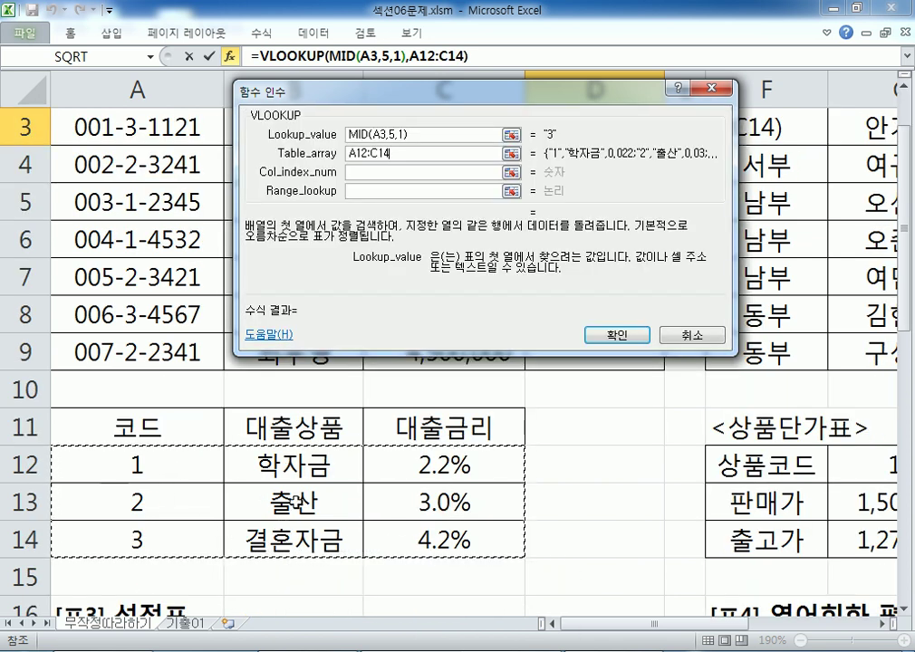
Try A3:B7 as the Table_array and restore the range A12:C14.
{"action": "scroll", "coordinate": [197, 419], "scroll_direction": "up", "scroll_amount": 1}
{"action": "left_click_drag", "start_coordinate": [99, 177], "coordinate": [347, 352]}
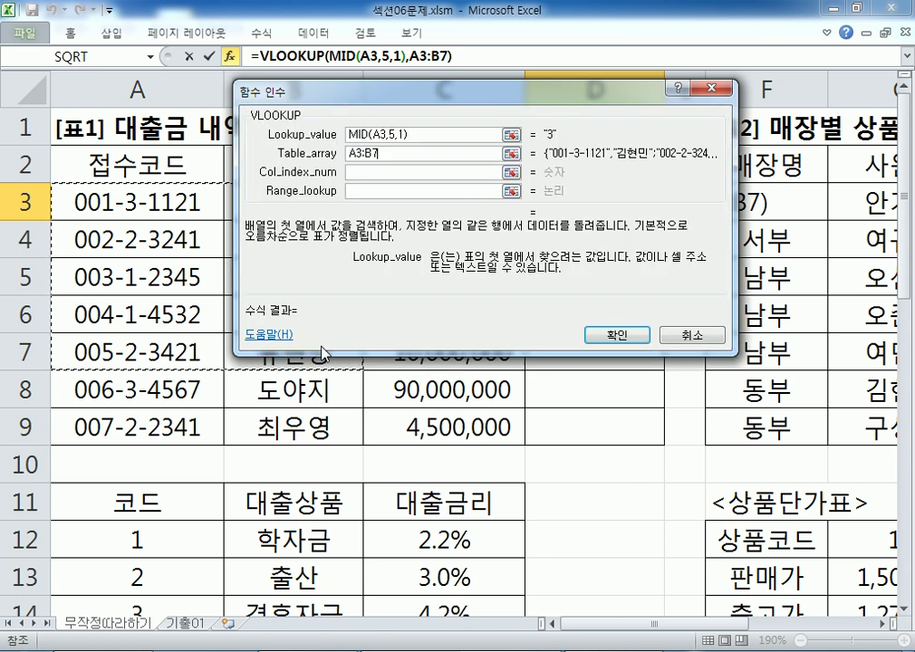
{"action": "scroll", "coordinate": [166, 378], "scroll_direction": "down", "scroll_amount": 2}
{"action": "left_click_drag", "start_coordinate": [143, 313], "coordinate": [418, 389]}
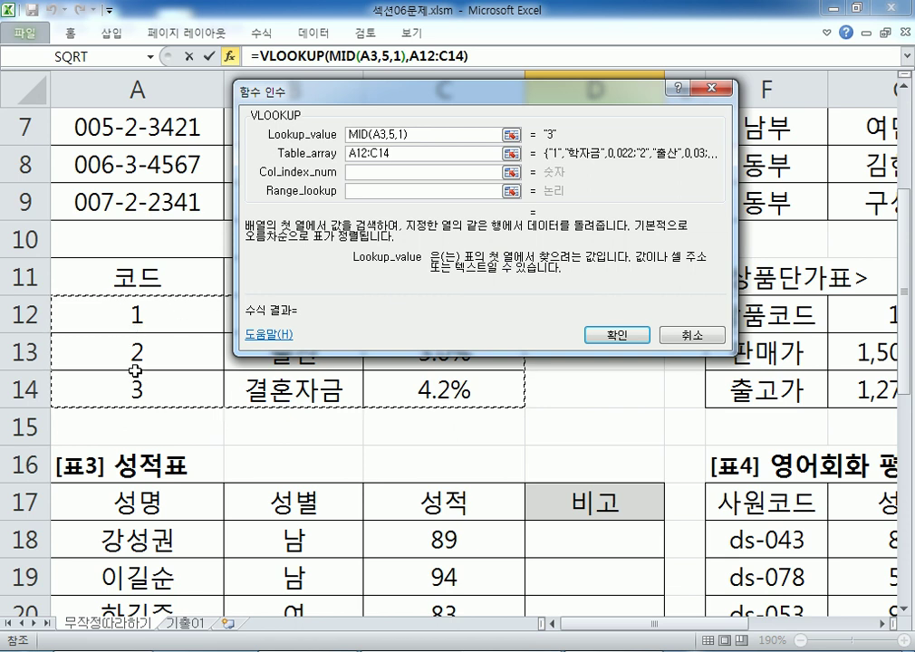
{"action": "scroll", "coordinate": [139, 312], "scroll_direction": "up", "scroll_amount": 2}
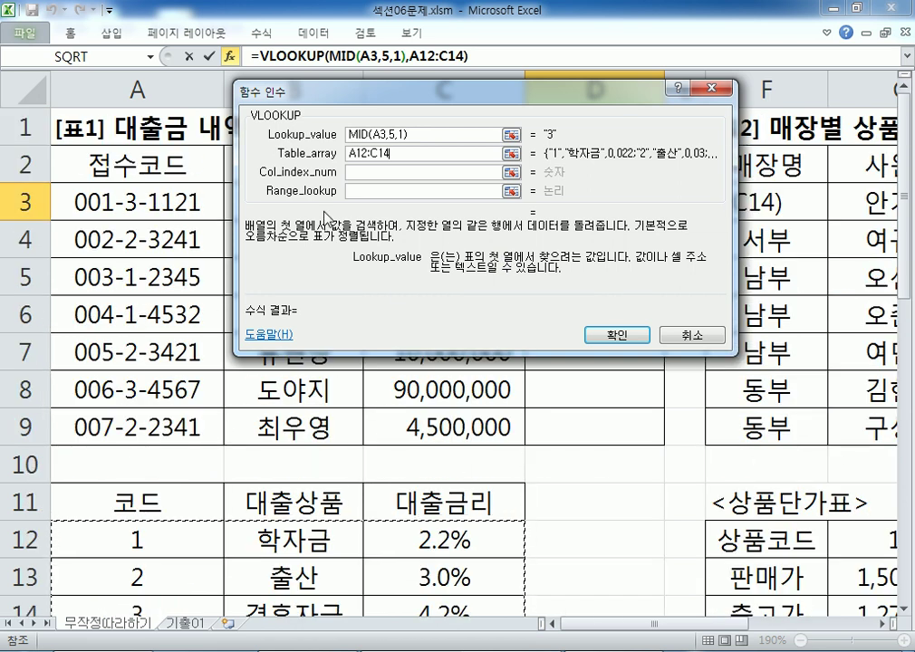
Clear the VLOOKUP Table_array while reviewing the MID(A3,5,1) Lookup_value.
{"action": "left_click_drag", "start_coordinate": [410, 134], "coordinate": [263, 145]}
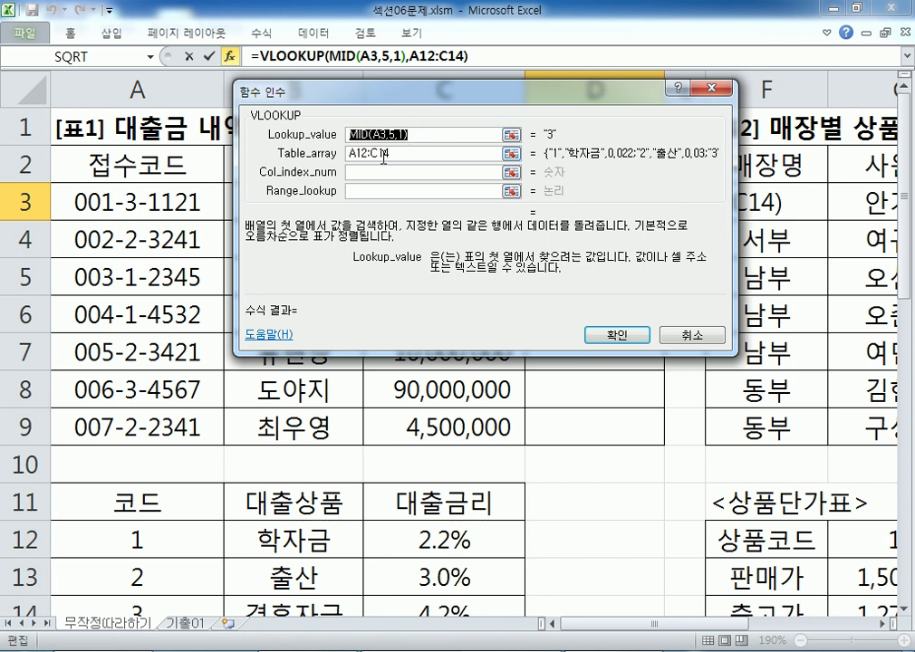
{"action": "left_click_drag", "start_coordinate": [402, 157], "coordinate": [308, 163]}
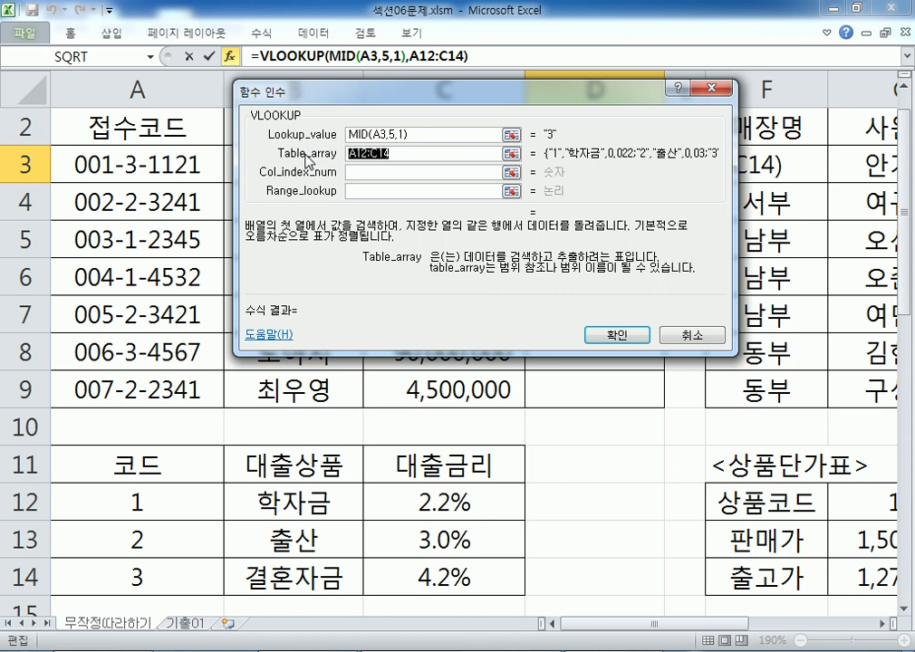
{"action": "key", "text": "BackSpace"}
{"action": "key", "text": "shift+Tab"}
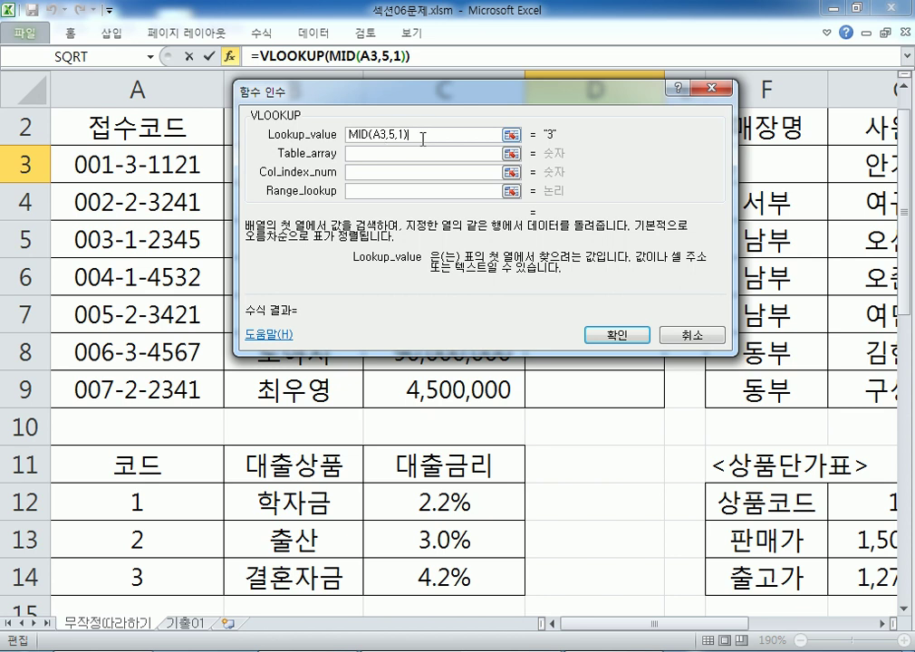
{"action": "left_click_drag", "start_coordinate": [422, 139], "coordinate": [347, 135]}
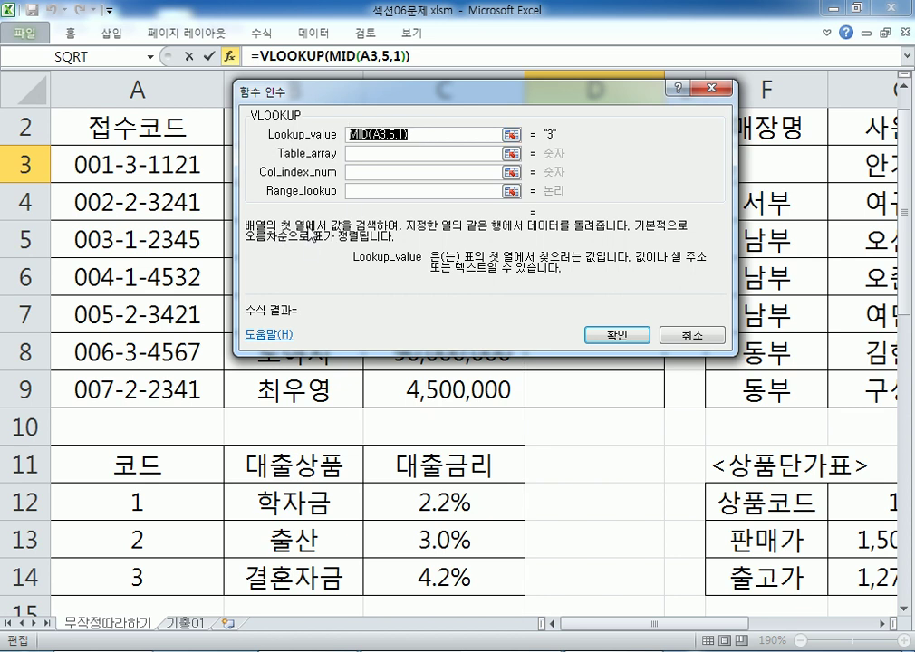
{"action": "left_click", "coordinate": [376, 154]}
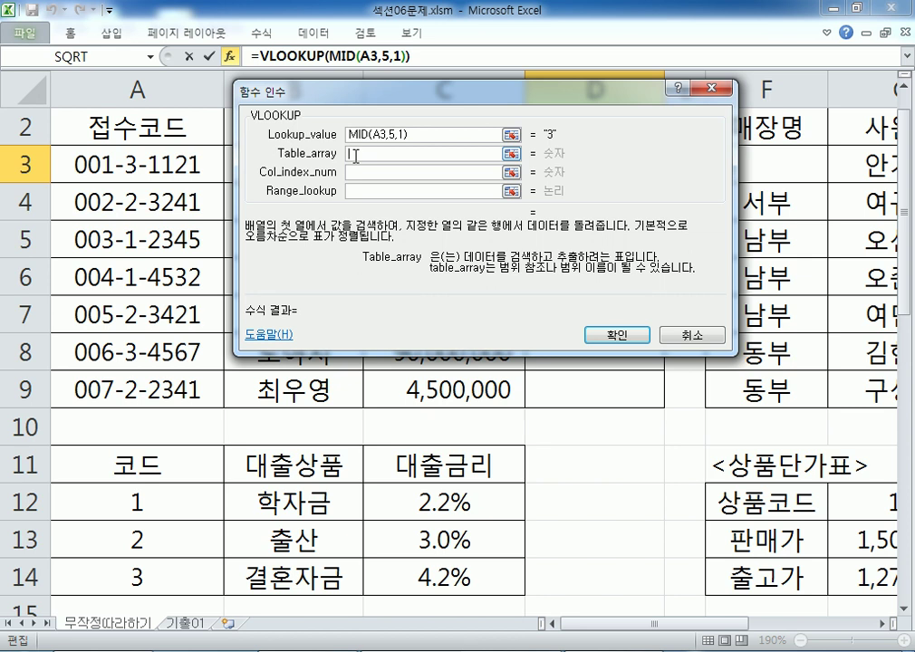
Try the header row A11:C11 as the Table_array, moving the arguments dialog off the lookup table.
{"action": "left_click_drag", "start_coordinate": [113, 464], "coordinate": [401, 464]}
{"action": "scroll", "coordinate": [136, 271], "scroll_direction": "down", "scroll_amount": 2}
{"action": "scroll", "coordinate": [136, 276], "scroll_direction": "up", "scroll_amount": 1}
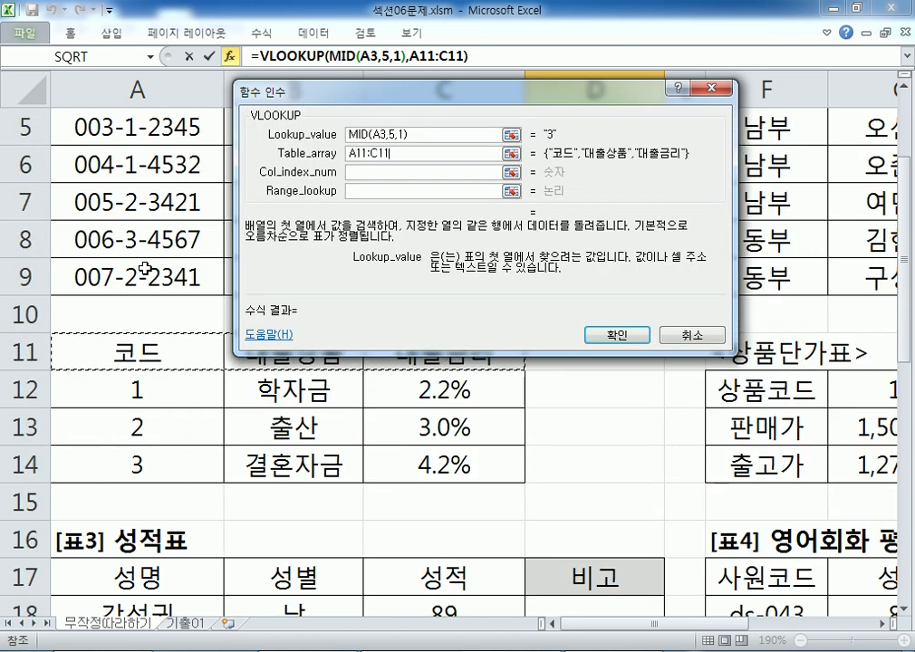
{"action": "scroll", "coordinate": [139, 365], "scroll_direction": "up", "scroll_amount": 1}
{"action": "left_click_drag", "start_coordinate": [364, 89], "coordinate": [455, 18]}
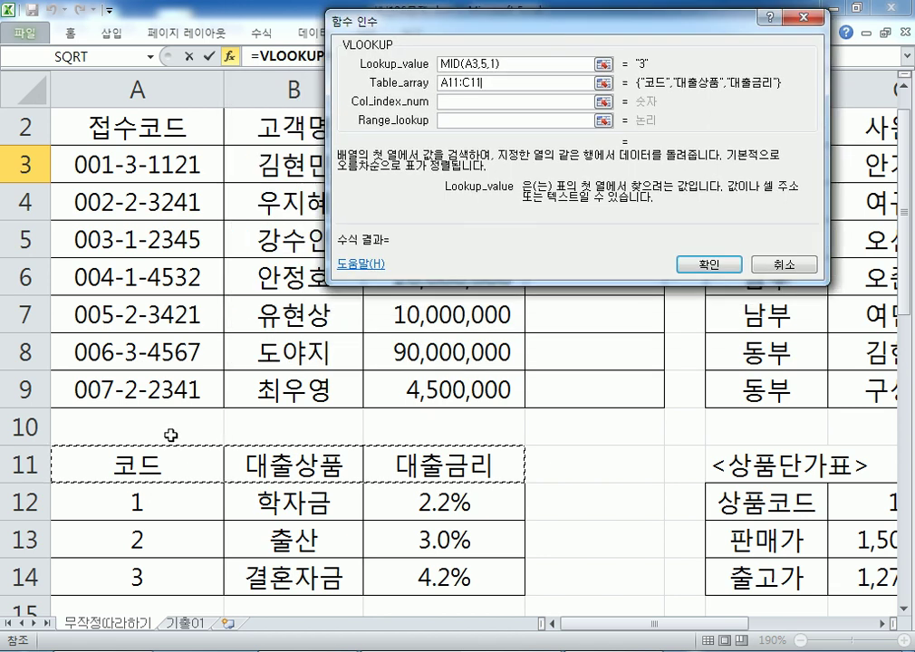
Set the Table_array to the lookup table's data rows as the absolute range $A$12:$C$14.
{"action": "scroll", "coordinate": [286, 450], "scroll_direction": "down", "scroll_amount": 1}
{"action": "left_click_drag", "start_coordinate": [176, 353], "coordinate": [427, 467]}
{"action": "left_click_drag", "start_coordinate": [186, 388], "coordinate": [434, 447]}
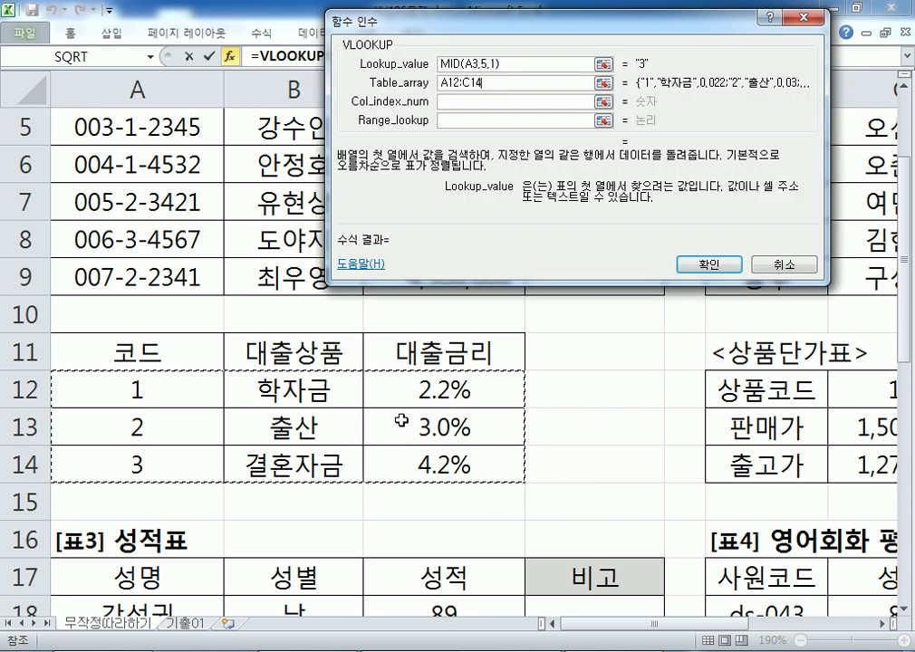
{"action": "scroll", "coordinate": [401, 421], "scroll_direction": "up", "scroll_amount": 1}
{"action": "scroll", "coordinate": [402, 420], "scroll_direction": "up", "scroll_amount": 1}
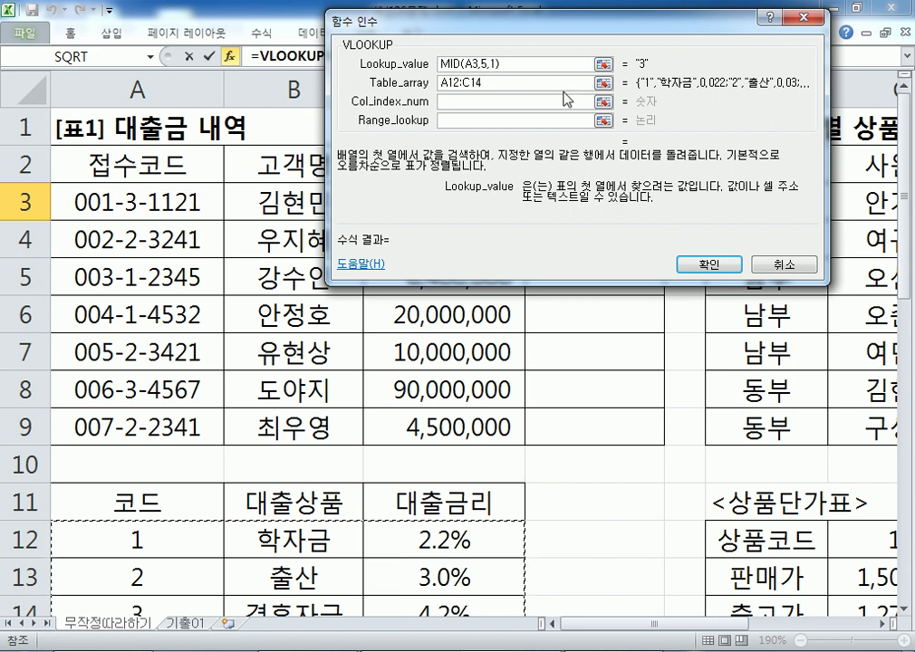
{"action": "left_click_drag", "start_coordinate": [495, 21], "coordinate": [393, 226]}
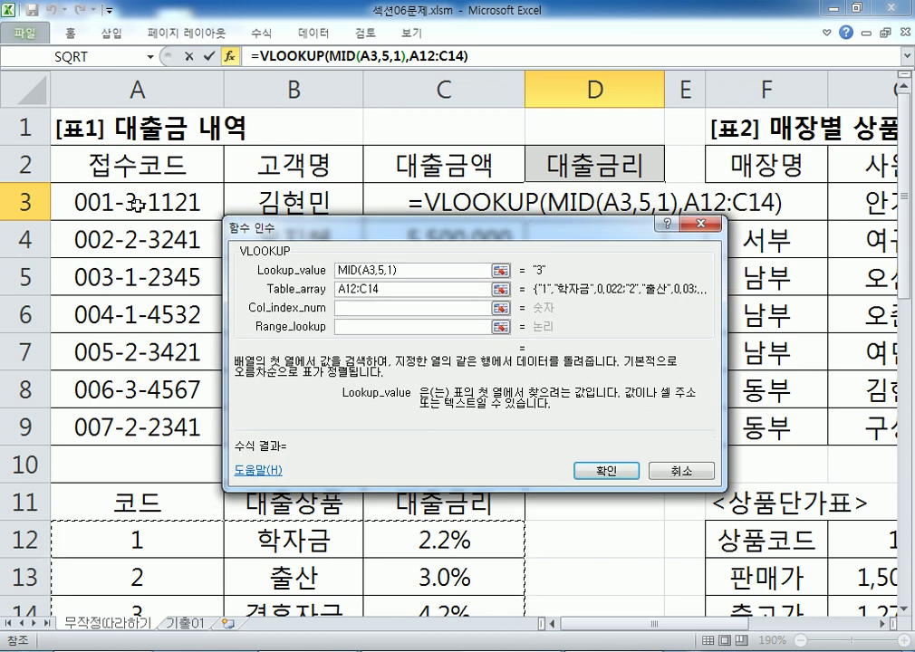
{"action": "scroll", "coordinate": [136, 205], "scroll_direction": "down", "scroll_amount": 2}
{"action": "left_click_drag", "start_coordinate": [347, 243], "coordinate": [432, 90]}
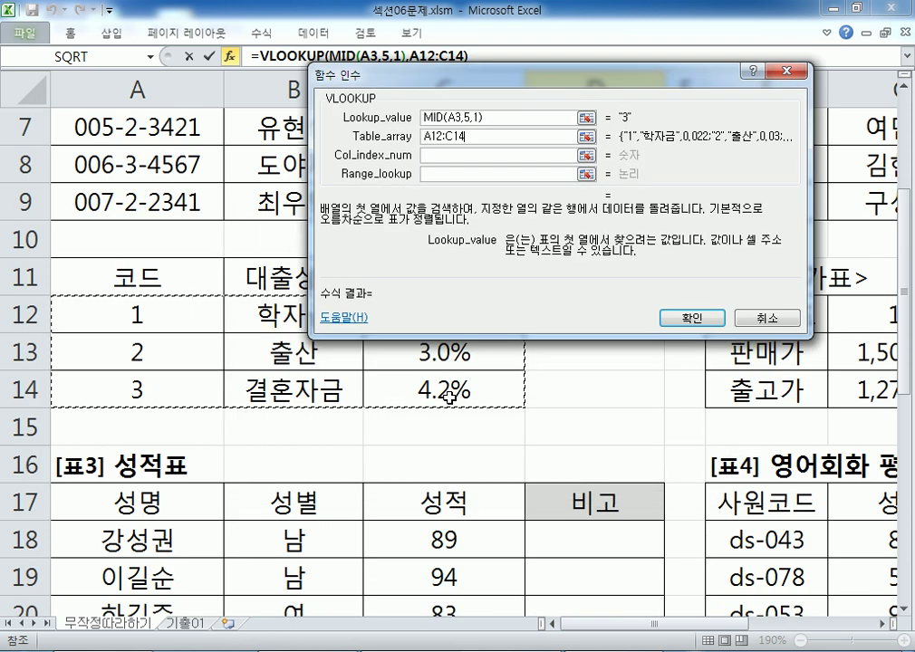
{"action": "key", "text": "F4"}
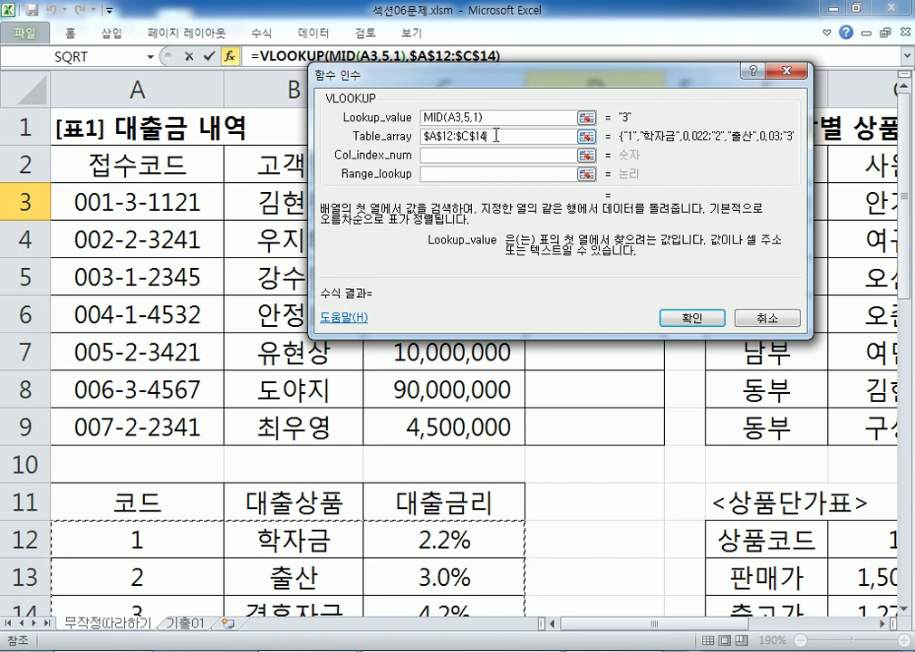
Try the range A12:C14 as the Col_index_num and compare the loan table with the lookup table.
{"action": "left_click", "coordinate": [466, 155]}
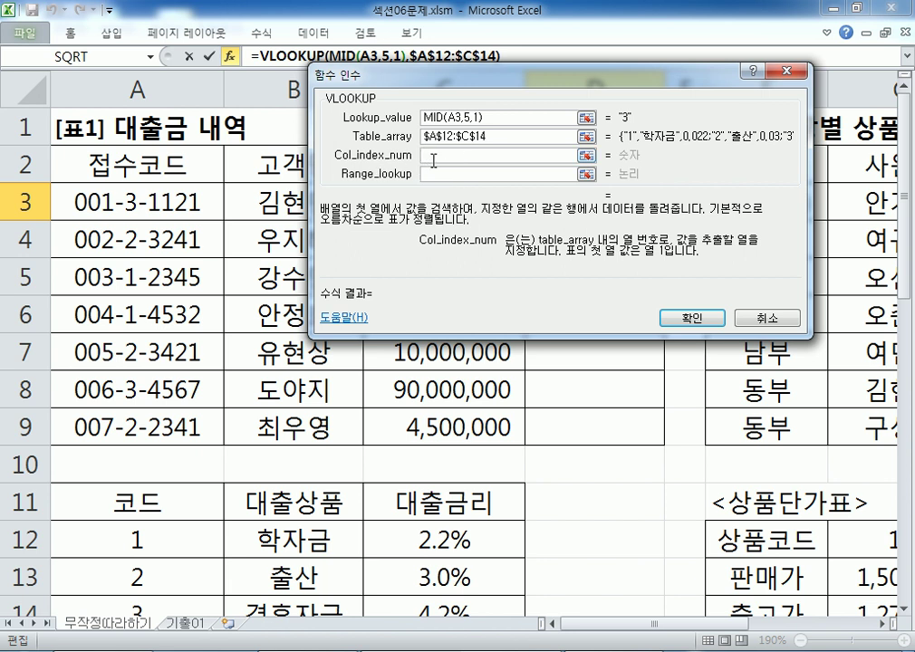
{"action": "scroll", "coordinate": [386, 216], "scroll_direction": "down", "scroll_amount": 1}
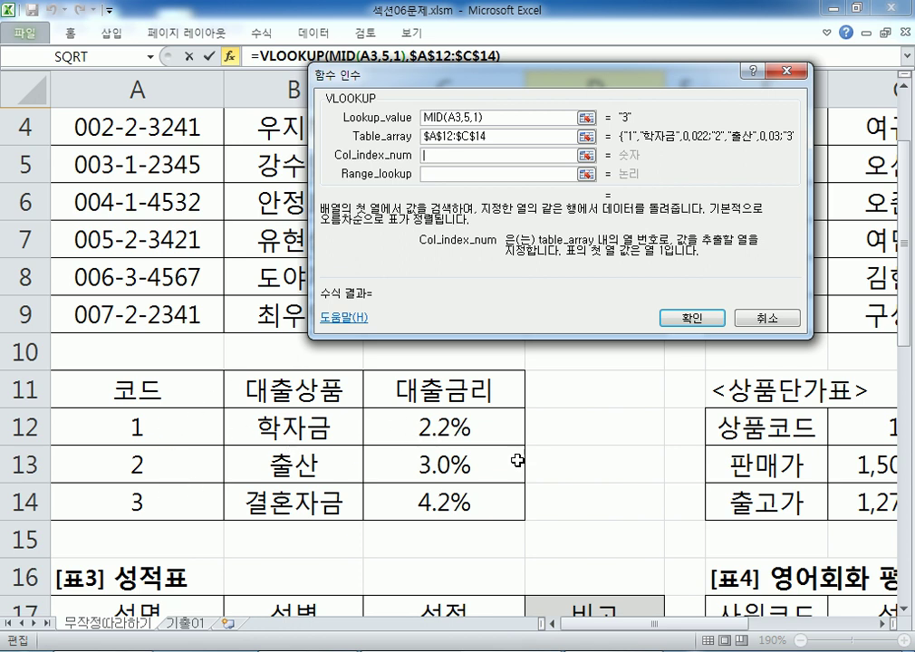
{"action": "scroll", "coordinate": [204, 404], "scroll_direction": "down", "scroll_amount": 1}
{"action": "left_click_drag", "start_coordinate": [151, 328], "coordinate": [382, 372]}
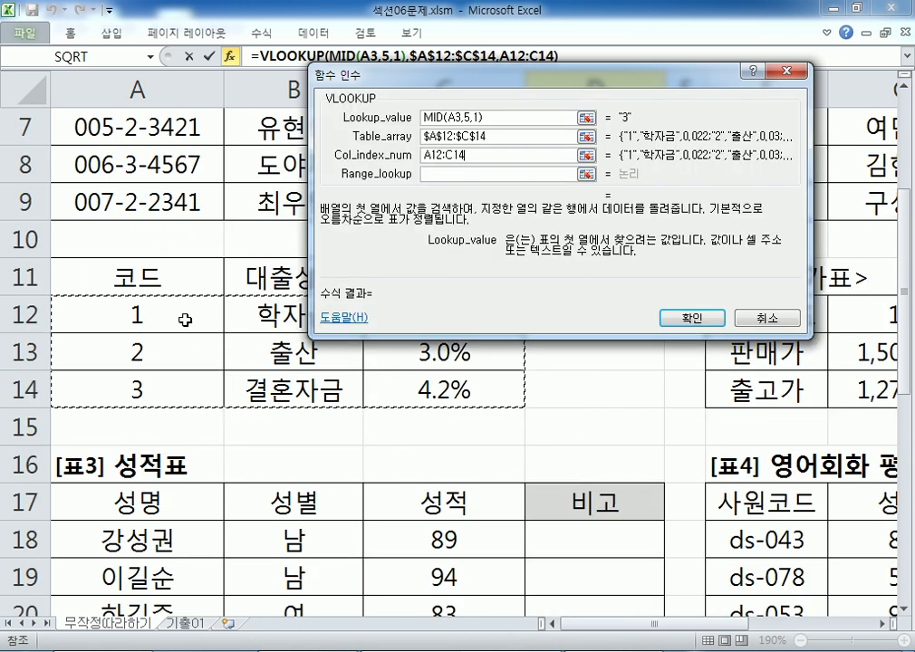
{"action": "scroll", "coordinate": [138, 253], "scroll_direction": "up", "scroll_amount": 2}
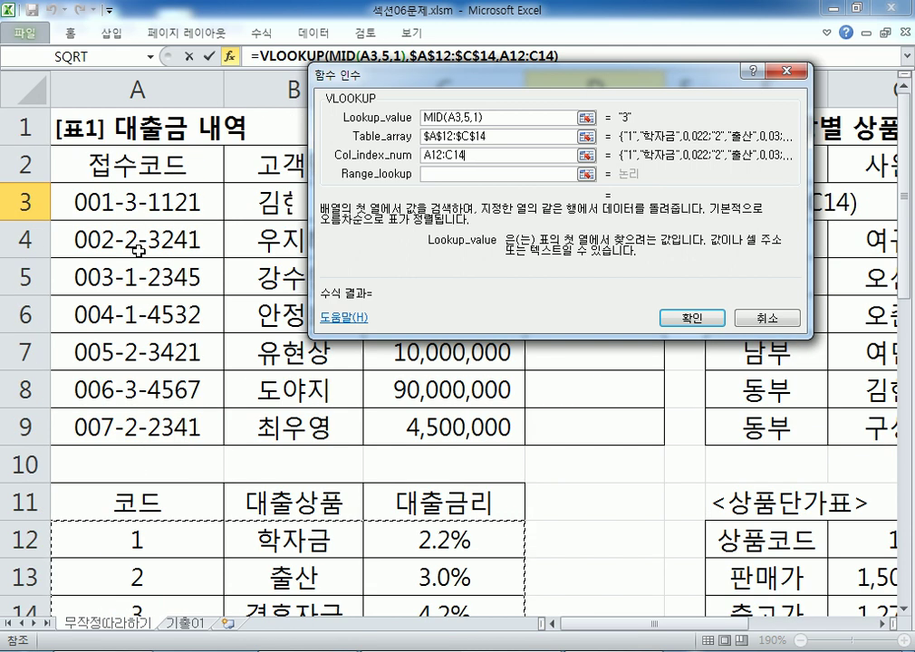
{"action": "scroll", "coordinate": [140, 226], "scroll_direction": "down", "scroll_amount": 1}
{"action": "scroll", "coordinate": [224, 274], "scroll_direction": "down", "scroll_amount": 1}
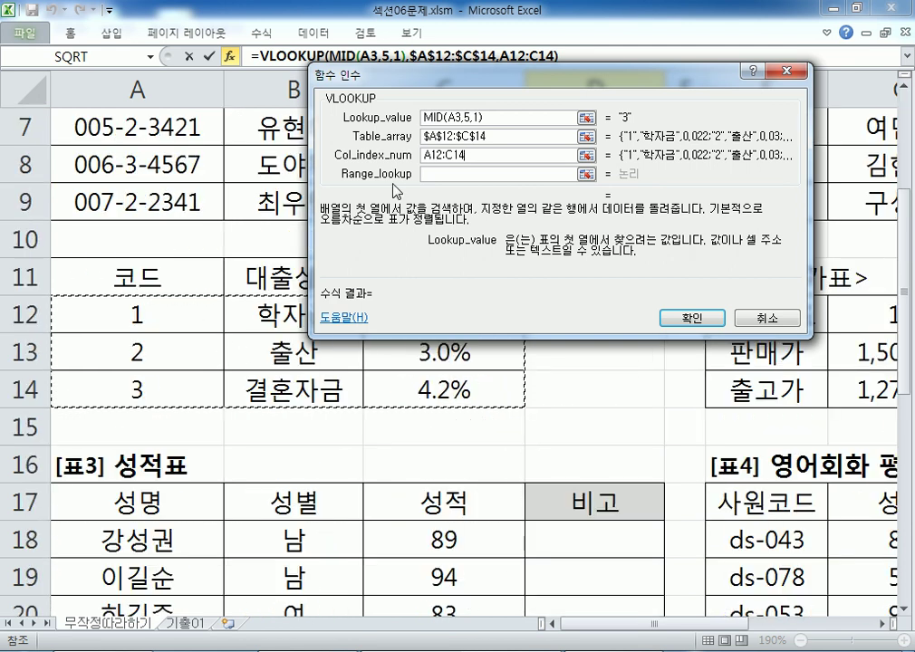
{"action": "left_click_drag", "start_coordinate": [443, 85], "coordinate": [302, 399]}
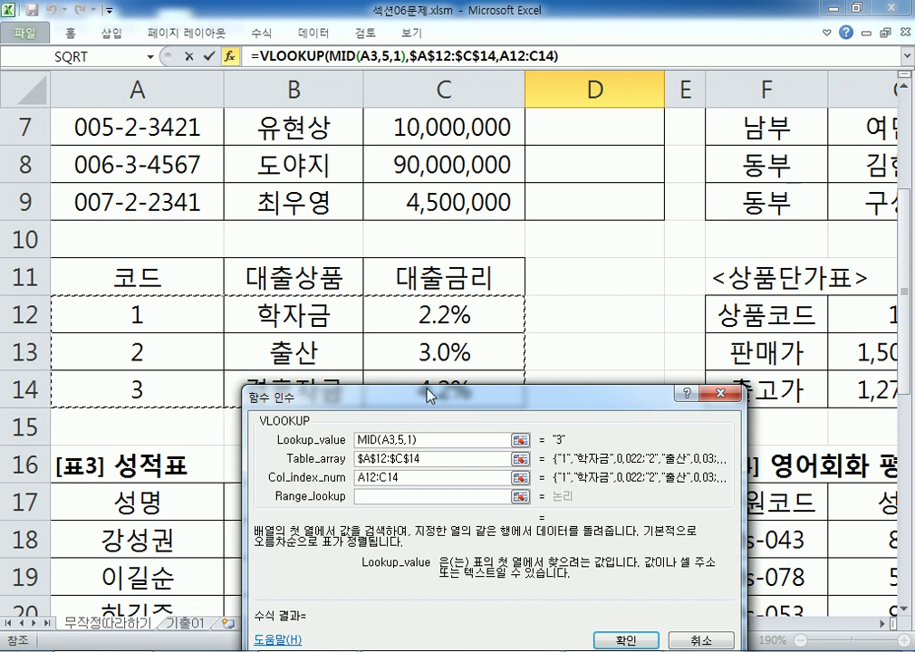
{"action": "scroll", "coordinate": [503, 133], "scroll_direction": "up", "scroll_amount": 2}
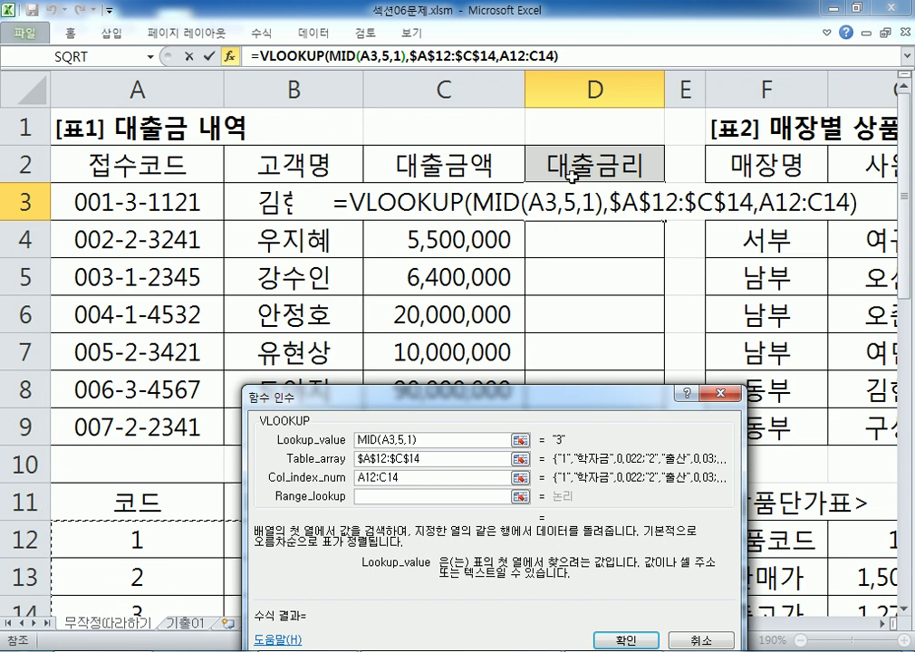
{"action": "scroll", "coordinate": [573, 173], "scroll_direction": "down", "scroll_amount": 3}
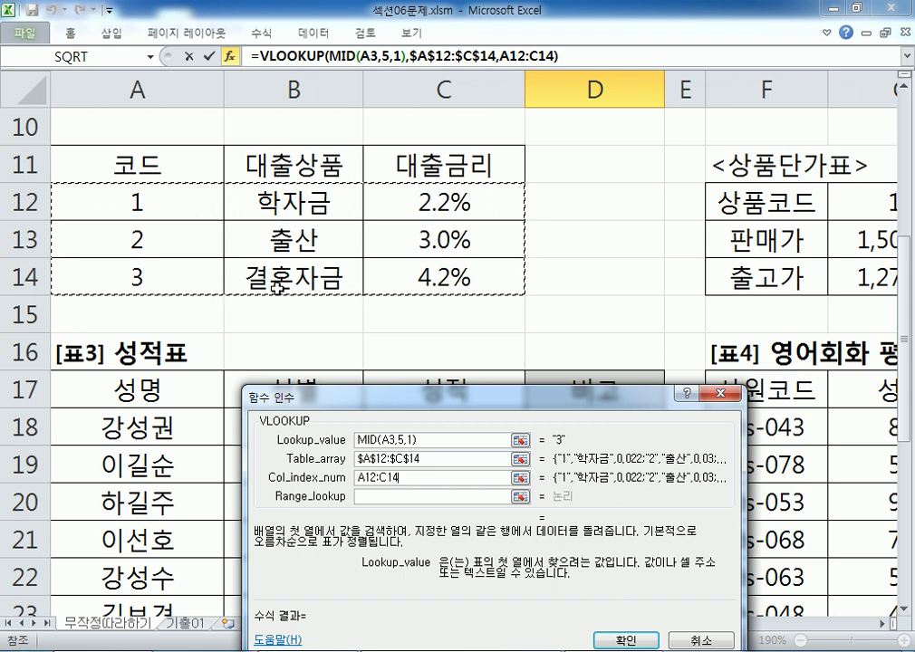
Set the Col_index_num to 3 in place of the range.
{"action": "left_click_drag", "start_coordinate": [356, 399], "coordinate": [372, 91]}
{"action": "double_click", "coordinate": [424, 172]}
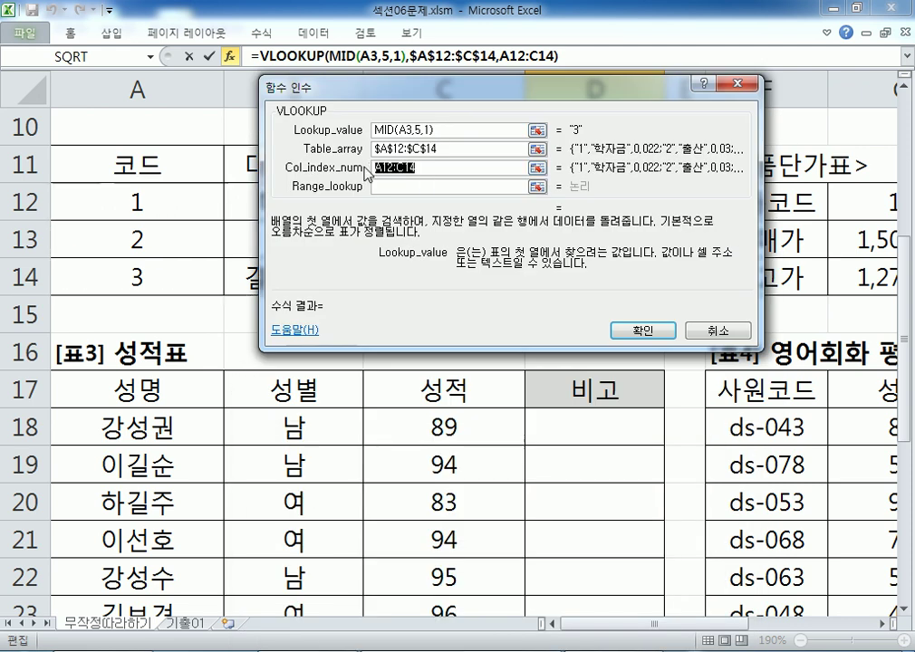
{"action": "type", "text": "3"}
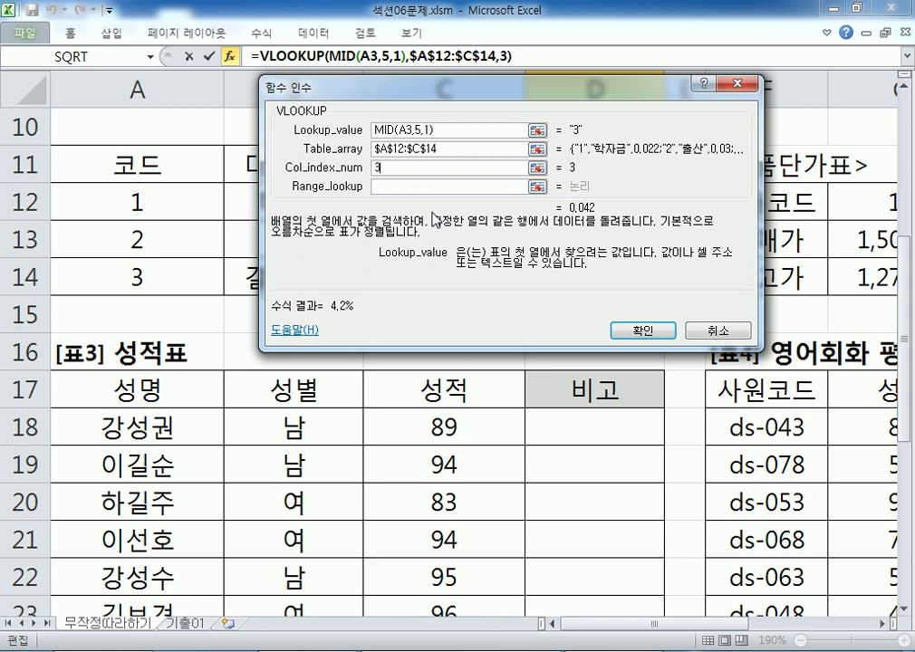
Compare the receipt codes with the lookup table's codes and set the Range_lookup to FALSE.
{"action": "left_click", "coordinate": [389, 186]}
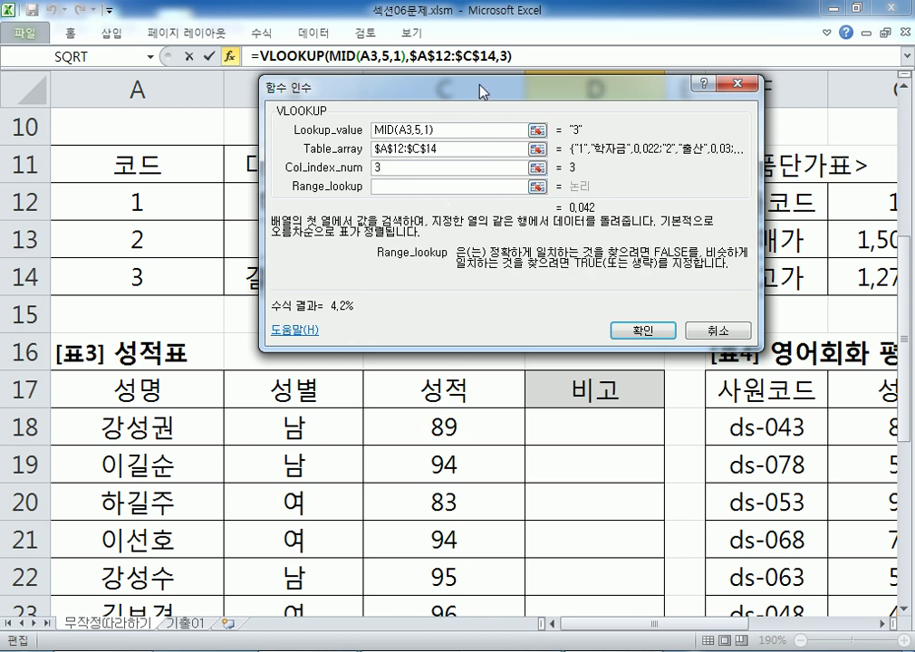
{"action": "left_click_drag", "start_coordinate": [482, 91], "coordinate": [601, 135]}
{"action": "scroll", "coordinate": [224, 154], "scroll_direction": "up", "scroll_amount": 3}
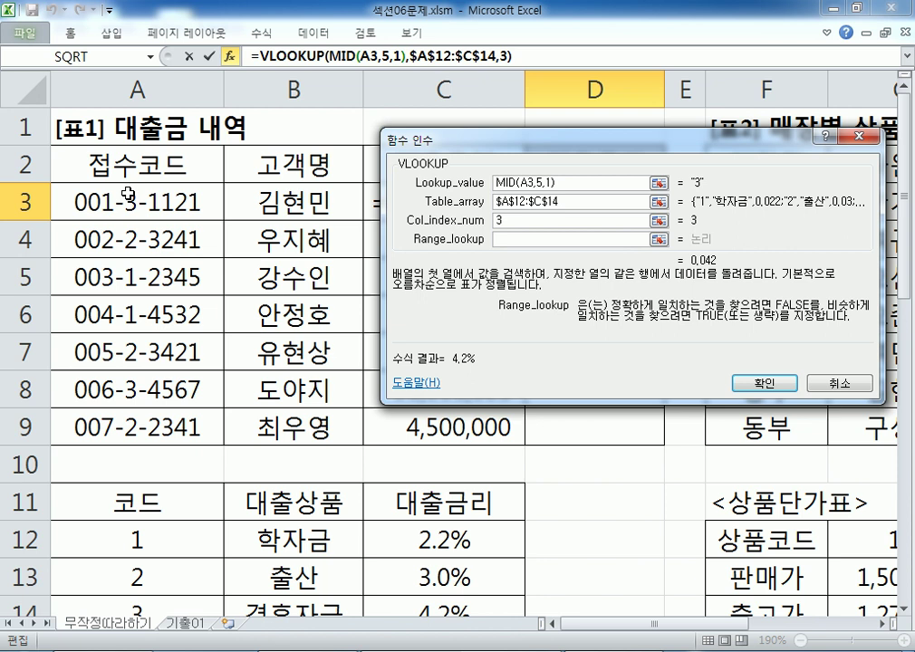
{"action": "scroll", "coordinate": [101, 154], "scroll_direction": "down", "scroll_amount": 1}
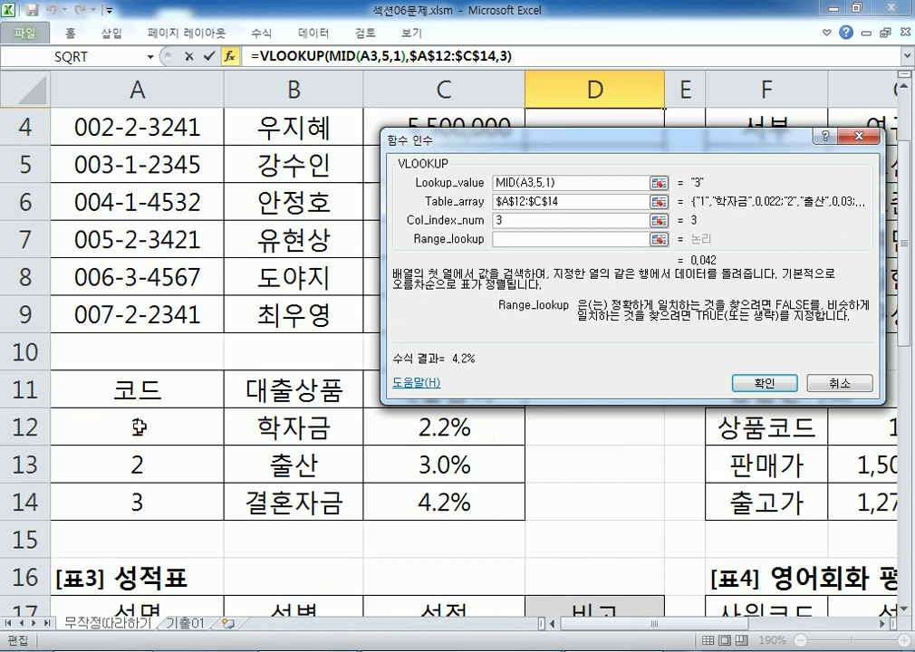
{"action": "scroll", "coordinate": [138, 426], "scroll_direction": "up", "scroll_amount": 1}
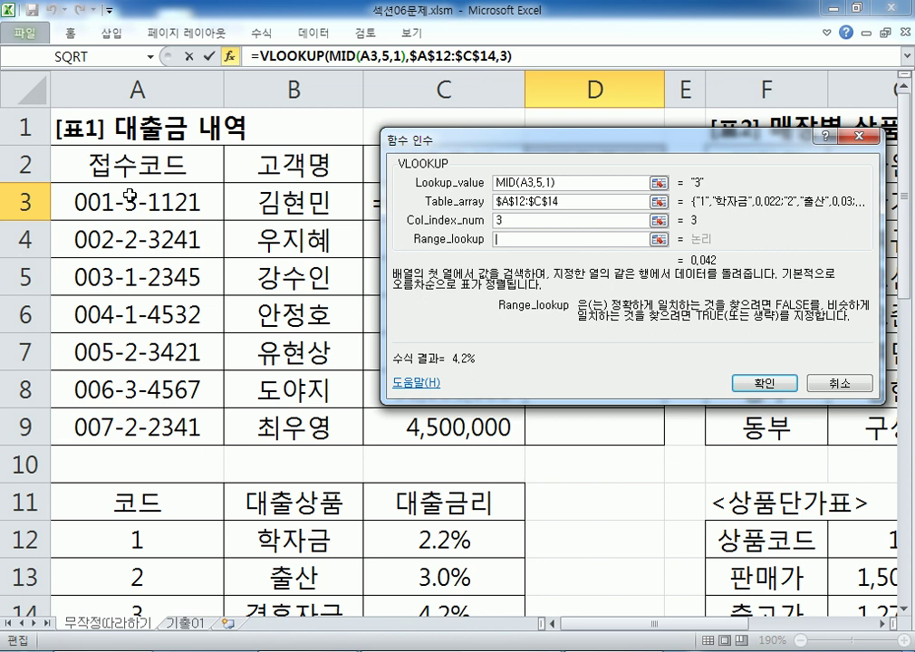
{"action": "scroll", "coordinate": [130, 196], "scroll_direction": "down", "scroll_amount": 2}
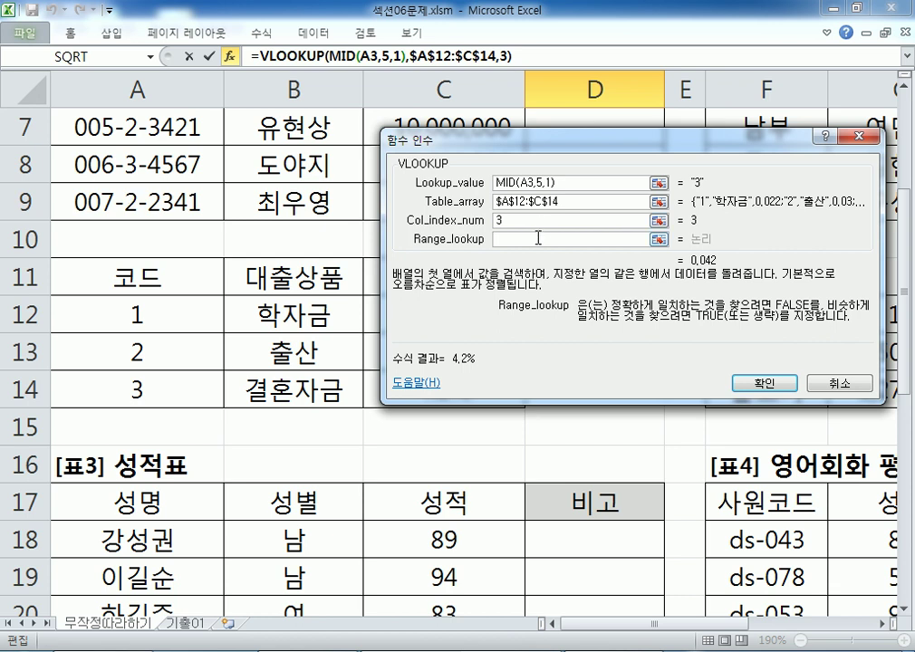
{"action": "type", "text": "FALSE"}
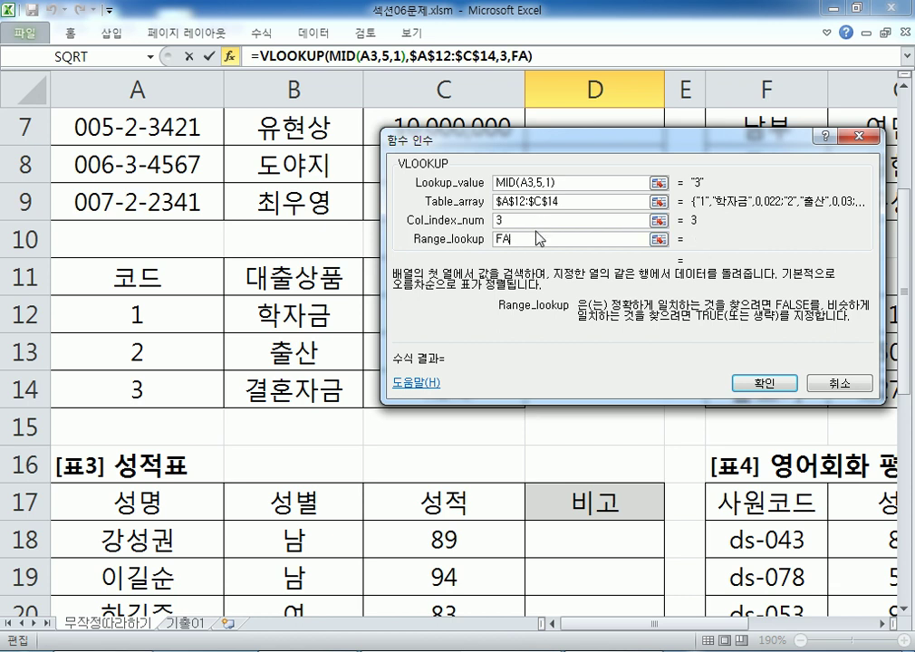
Try 0 as the Range_lookup and restore FALSE.
{"action": "key", "text": "BackSpace"}
{"action": "key", "text": "BackSpace"}
{"action": "key", "text": "BackSpace"}
{"action": "key", "text": "BackSpace"}
{"action": "key", "text": "BackSpace"}
{"action": "type", "text": "0"}
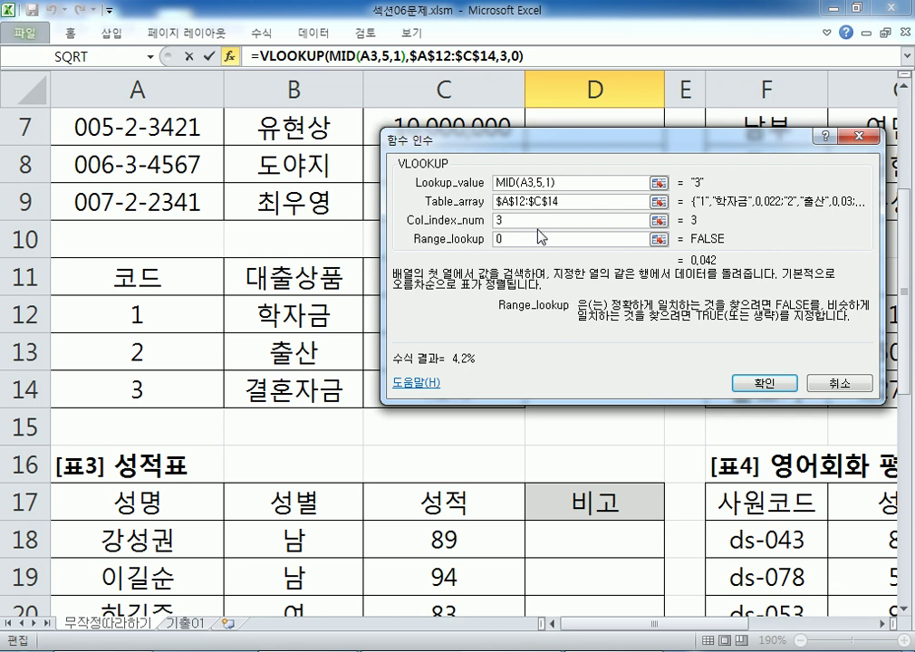
{"action": "key", "text": "BackSpace"}
{"action": "type", "text": "FALSE"}
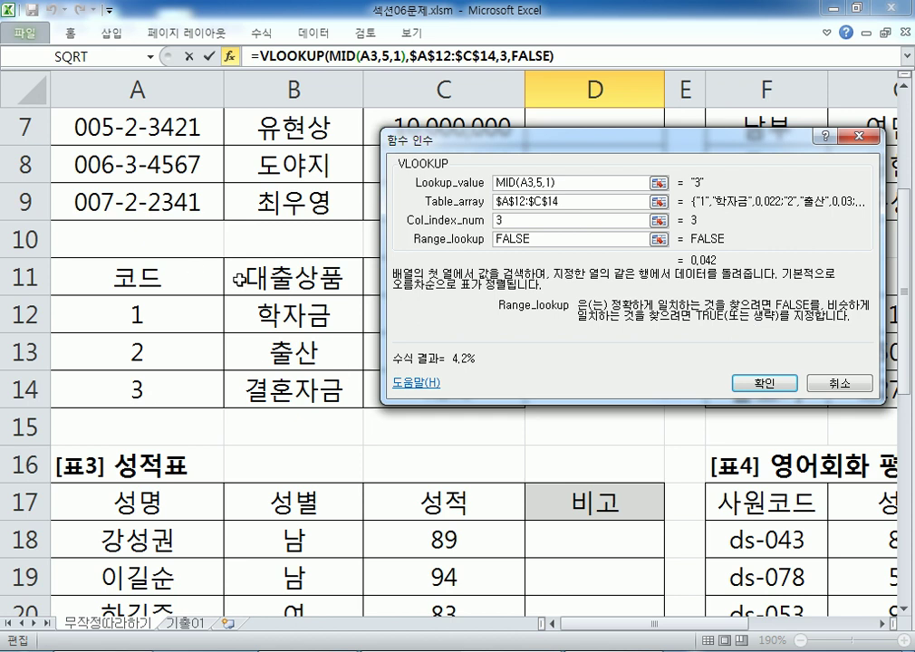
Confirm the VLOOKUP formula in D3 and fill it down through D9.
{"action": "double_click", "coordinate": [500, 238]}
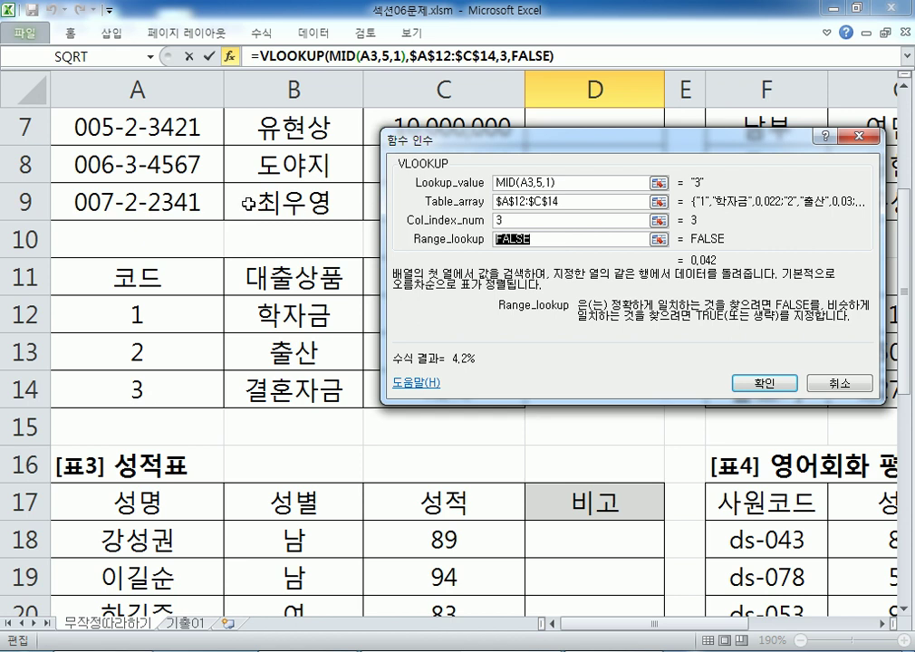
{"action": "left_click", "coordinate": [534, 241]}
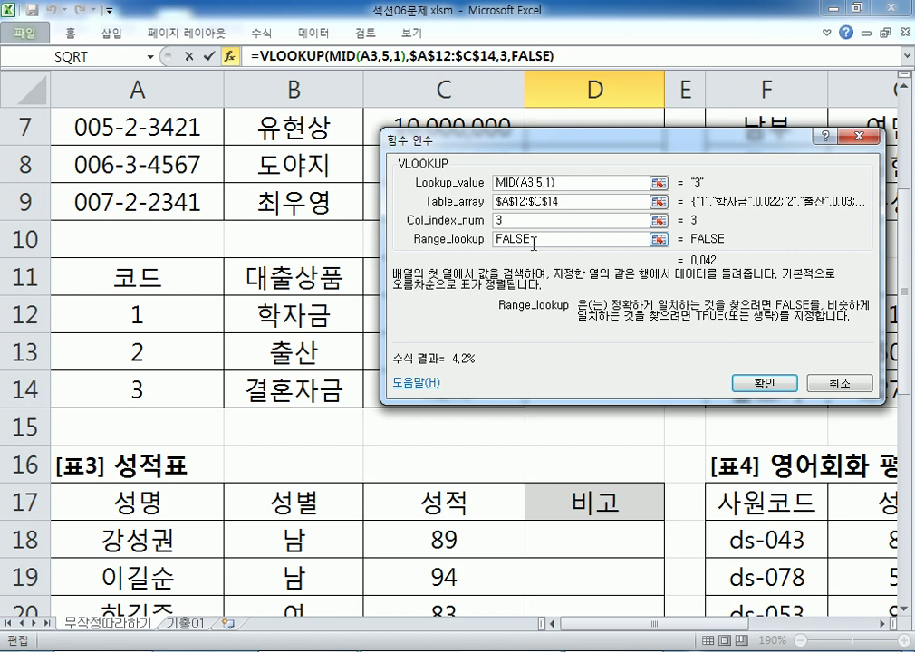
{"action": "left_click", "coordinate": [764, 383]}
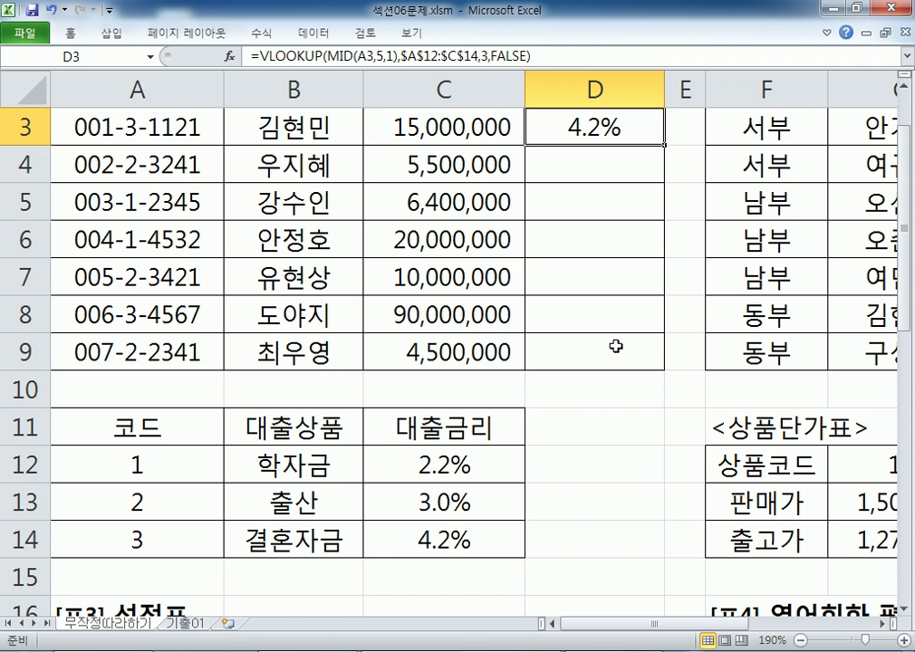
{"action": "left_click_drag", "start_coordinate": [664, 145], "coordinate": [653, 362]}
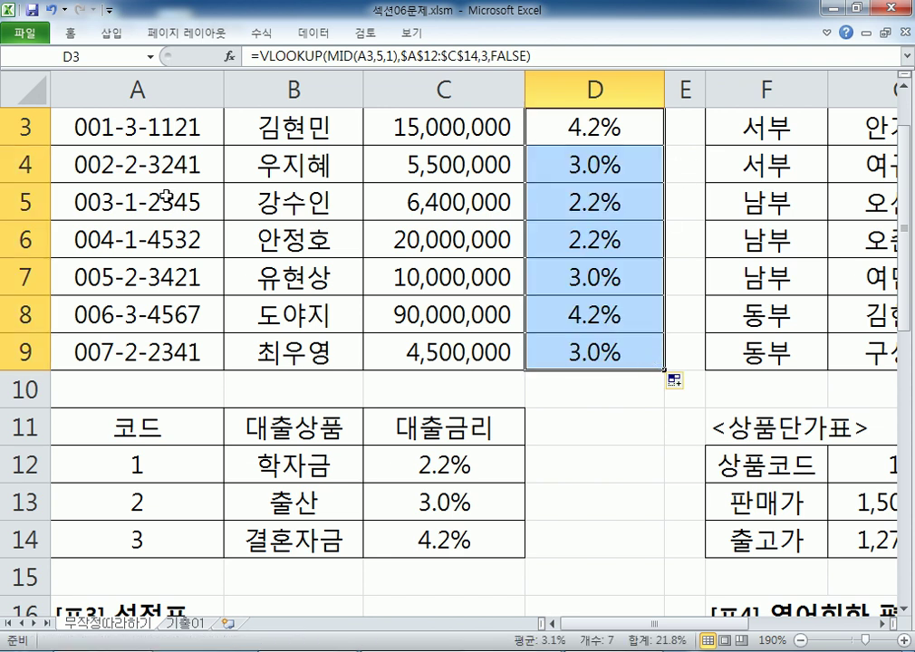
Test the lookup by changing the fifth character of A4's receipt code to 4, check D4, undo the change, and examine row 13.
{"action": "double_click", "coordinate": [129, 165]}
{"action": "key", "text": "shift+Right"}
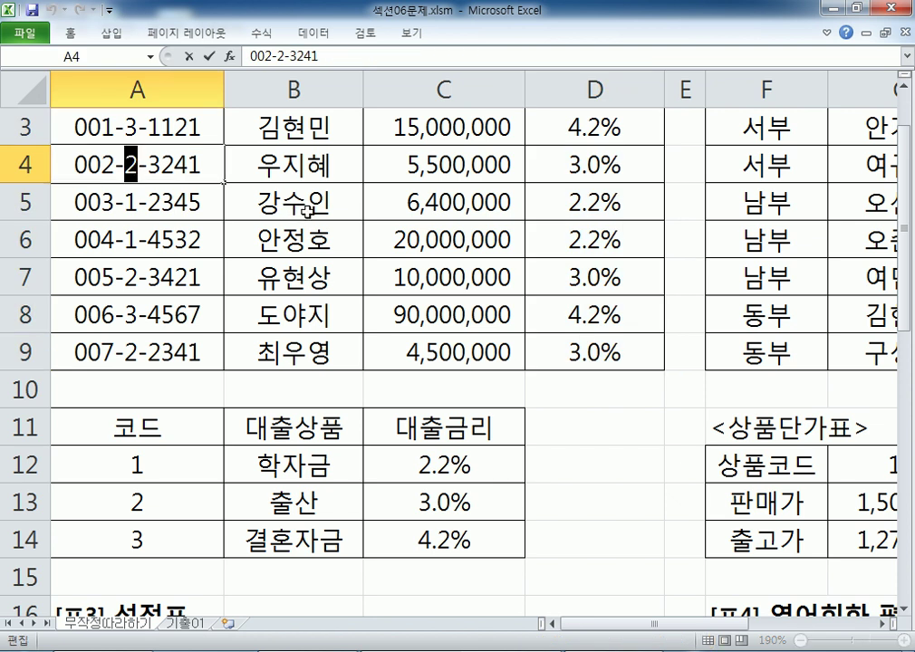
{"action": "type", "text": "4"}
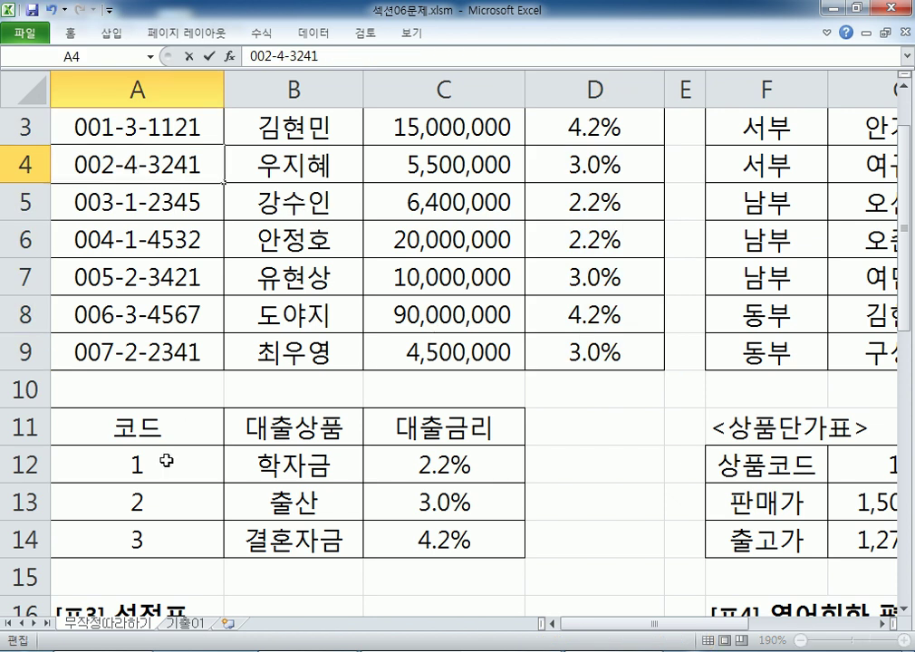
{"action": "key", "text": "Return"}
{"action": "left_click", "coordinate": [577, 178]}
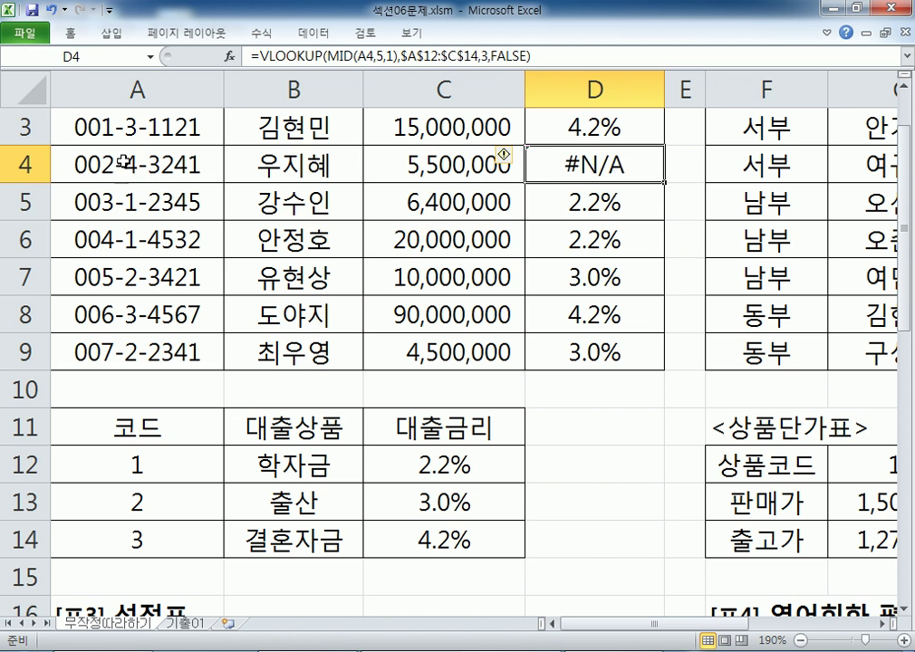
{"action": "left_click", "coordinate": [90, 165]}
{"action": "key", "text": "ctrl+z"}
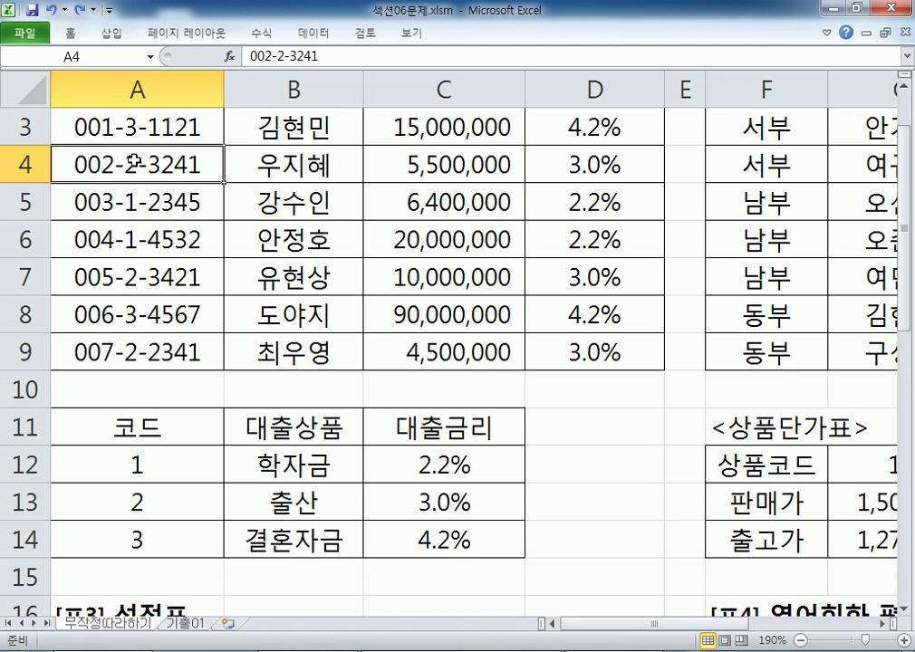
{"action": "left_click_drag", "start_coordinate": [158, 501], "coordinate": [418, 509]}
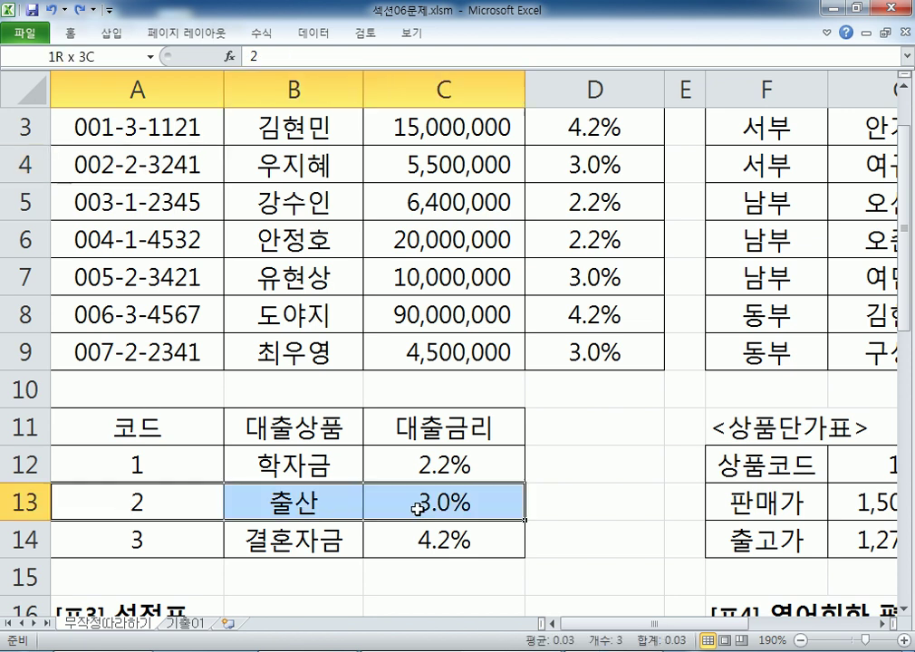
Copy D4's VLOOKUP formula into the Notepad notes and add a space after each comma separating the VLOOKUP arguments.
{"action": "left_click", "coordinate": [634, 163]}
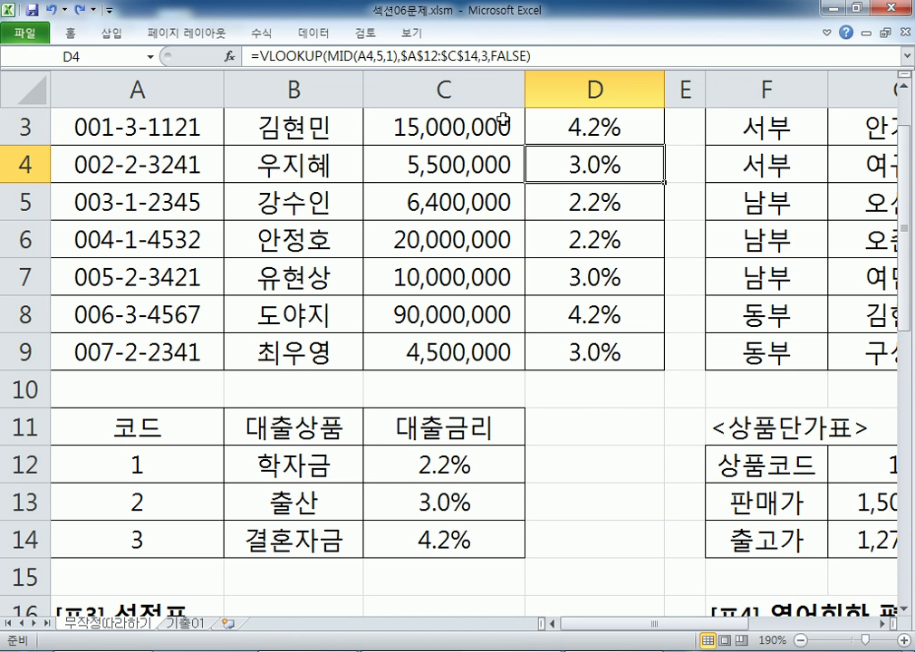
{"action": "left_click_drag", "start_coordinate": [534, 56], "coordinate": [242, 47]}
{"action": "key", "text": "ctrl+c"}
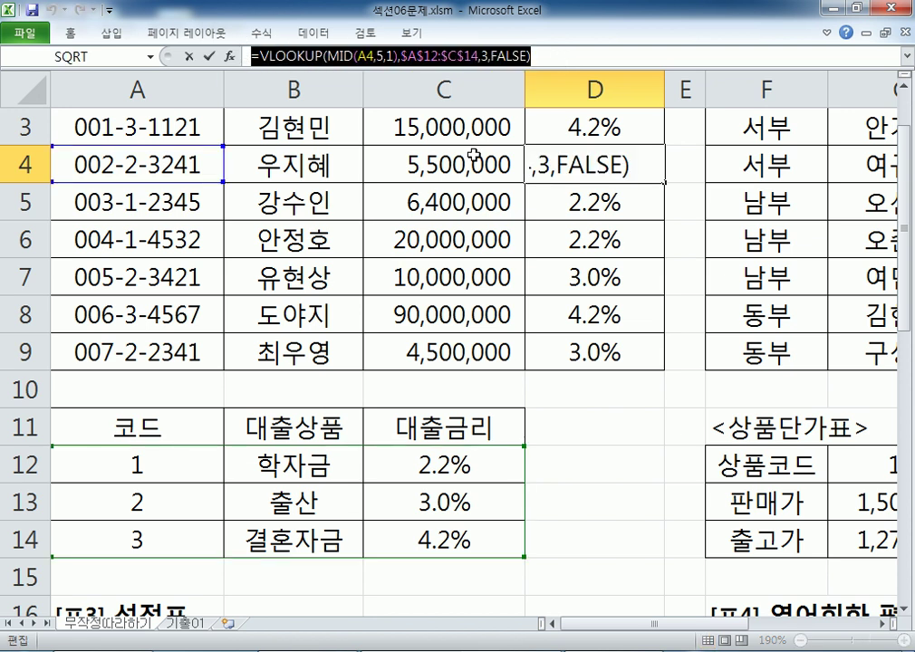
{"action": "key", "text": "alt+Tab"}
{"action": "key", "text": "ctrl+v"}
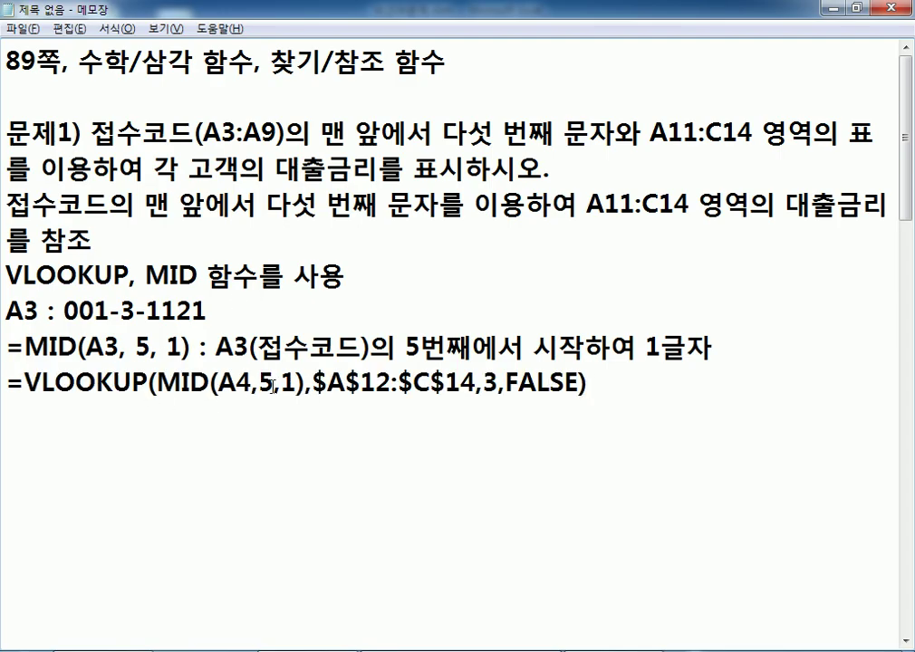
{"action": "left_click", "coordinate": [312, 384]}
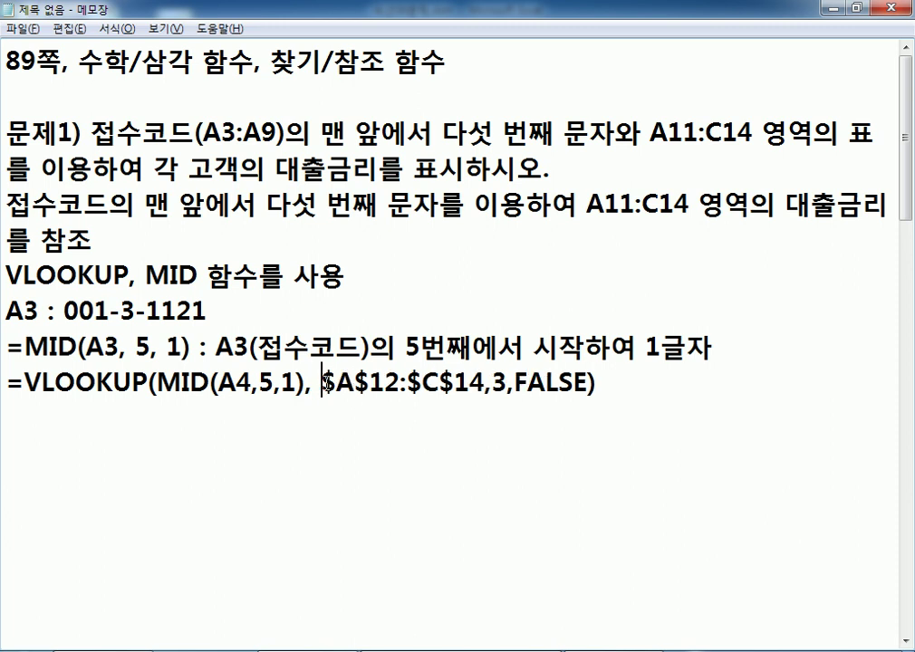
{"action": "left_click", "coordinate": [490, 384]}
{"action": "left_click", "coordinate": [526, 384]}
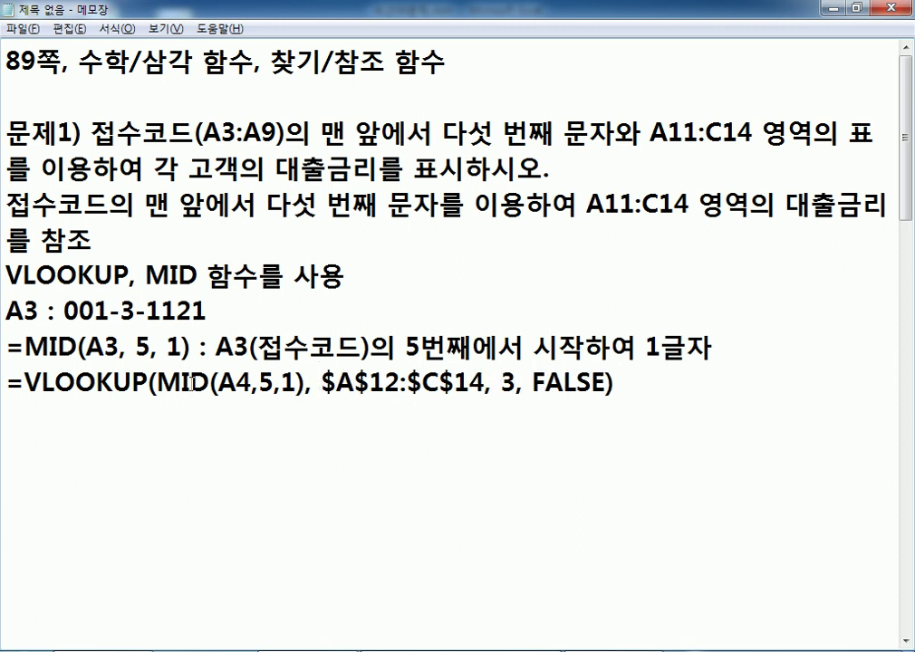
Examine the formula's MID lookup value and its $A$12:$C$14 range, and compare the range with the lookup table in Excel.
{"action": "left_click_drag", "start_coordinate": [155, 384], "coordinate": [305, 386]}
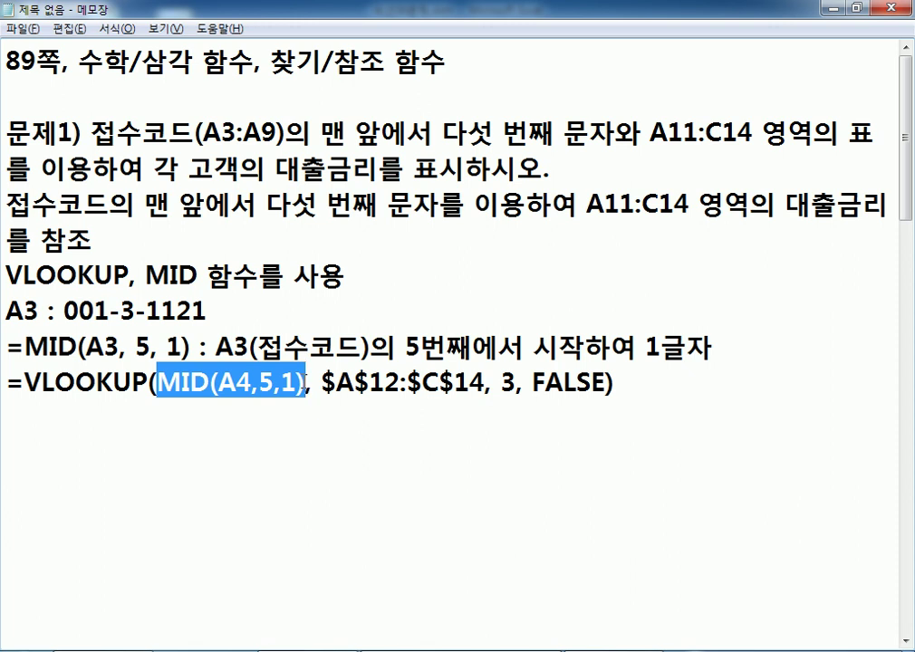
{"action": "left_click_drag", "start_coordinate": [321, 384], "coordinate": [481, 384]}
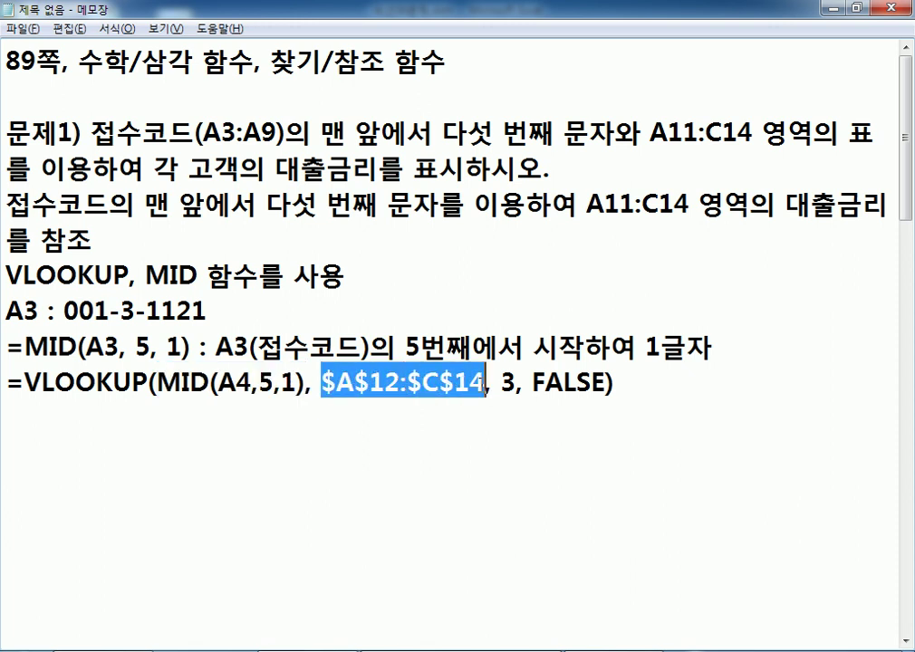
{"action": "key", "text": "alt+Tab"}
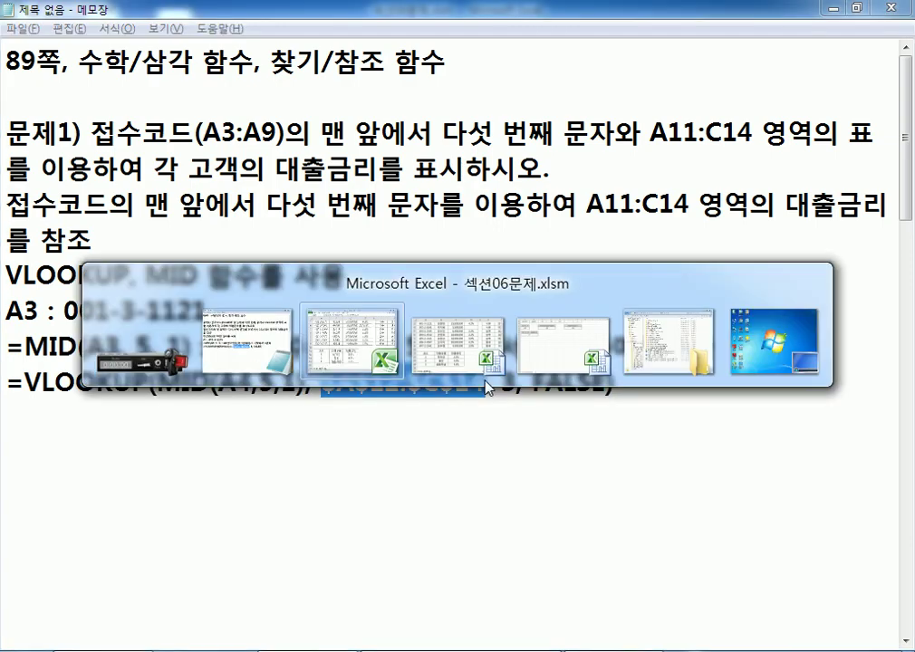
{"action": "scroll", "coordinate": [225, 401], "scroll_direction": "down", "scroll_amount": 1}
{"action": "left_click_drag", "start_coordinate": [131, 353], "coordinate": [415, 422]}
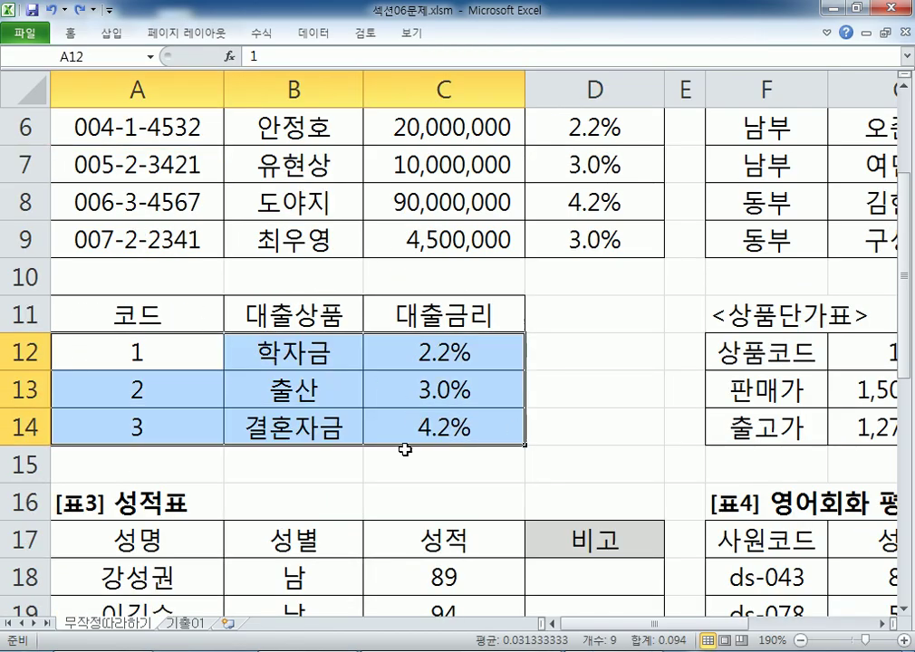
{"action": "left_click_drag", "start_coordinate": [207, 361], "coordinate": [376, 436]}
{"action": "left_click_drag", "start_coordinate": [139, 348], "coordinate": [437, 430]}
{"action": "scroll", "coordinate": [136, 407], "scroll_direction": "up", "scroll_amount": 1}
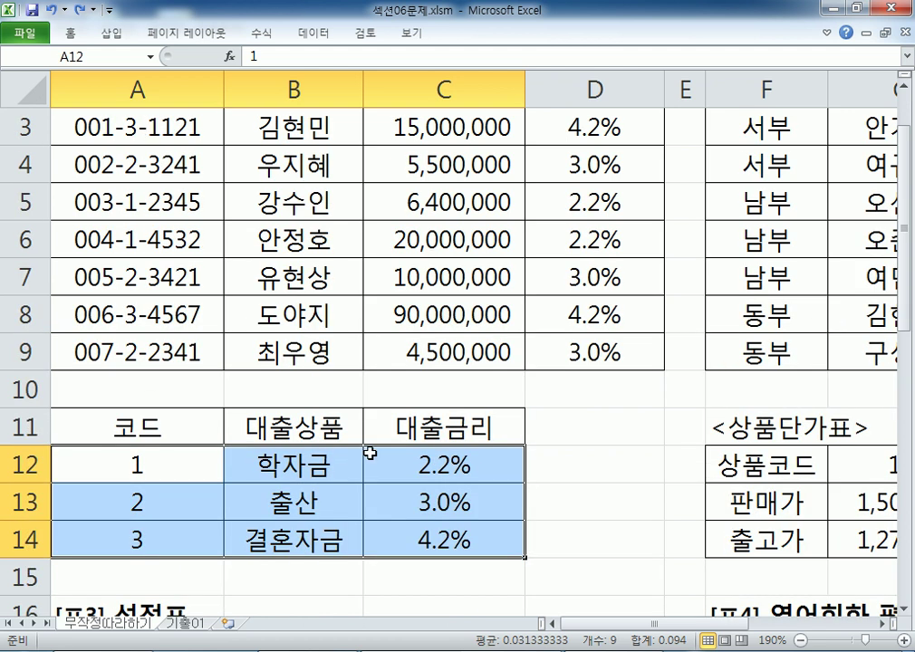
Compare the columns of the lookup table A12:C14 with the column index 3 in the Notepad formula.
{"action": "scroll", "coordinate": [371, 459], "scroll_direction": "down", "scroll_amount": 1}
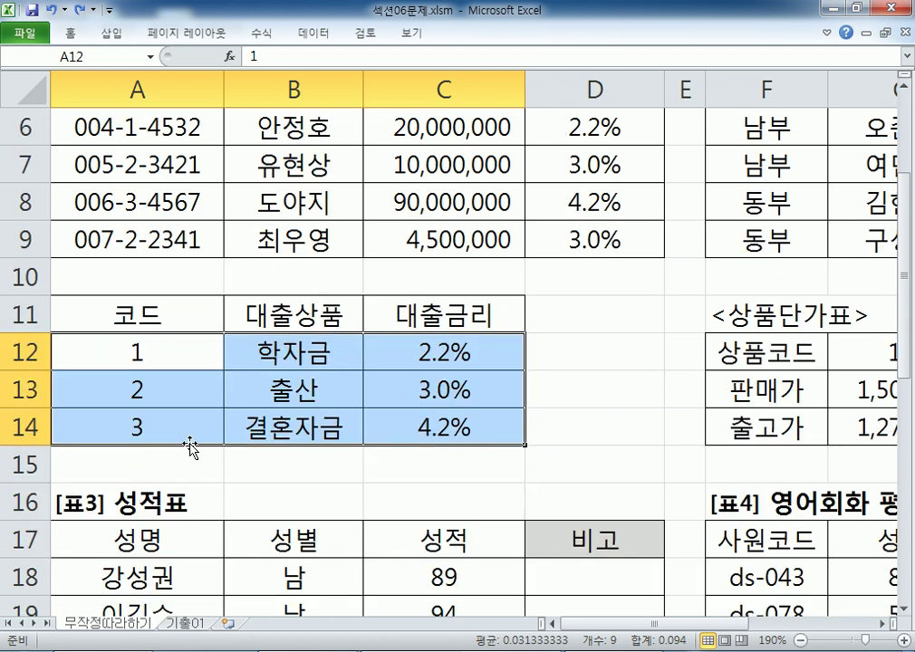
{"action": "left_click", "coordinate": [292, 352]}
{"action": "left_click_drag", "start_coordinate": [276, 352], "coordinate": [280, 428]}
{"action": "left_click_drag", "start_coordinate": [136, 352], "coordinate": [432, 438]}
{"action": "key", "text": "Tab"}
{"action": "key", "text": "Tab"}
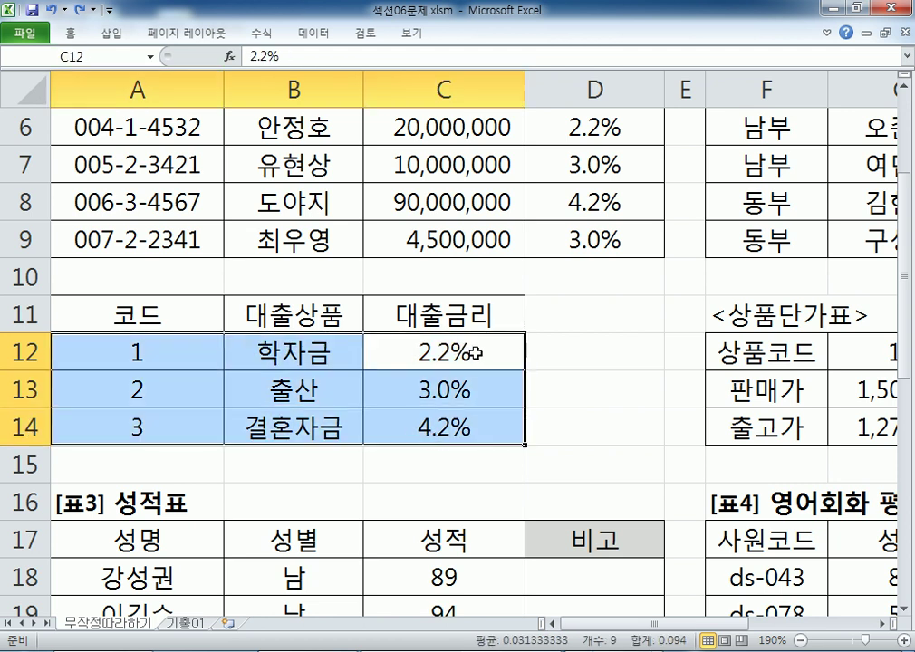
{"action": "key", "text": "alt+Tab"}
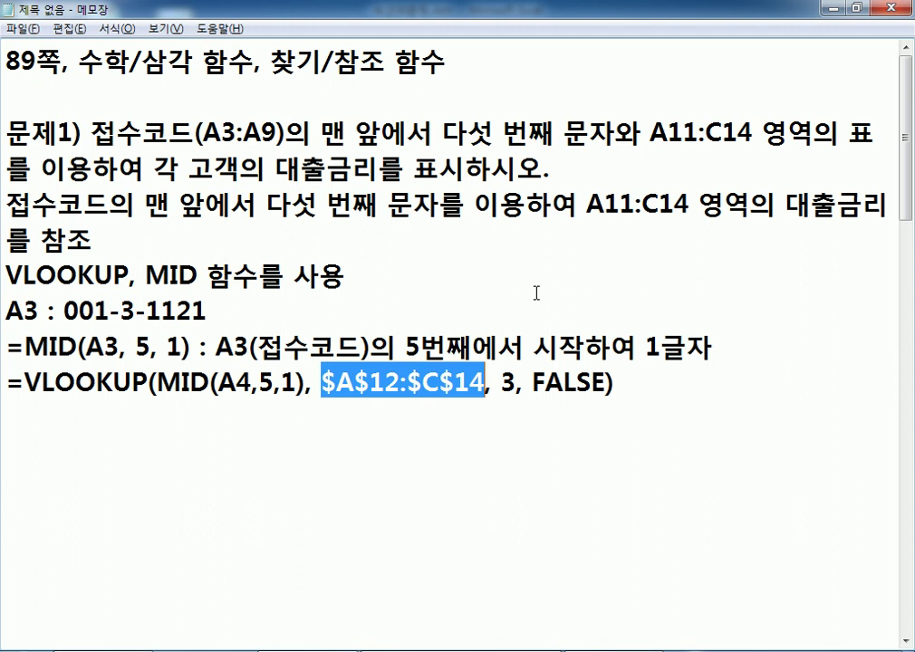
{"action": "double_click", "coordinate": [508, 383]}
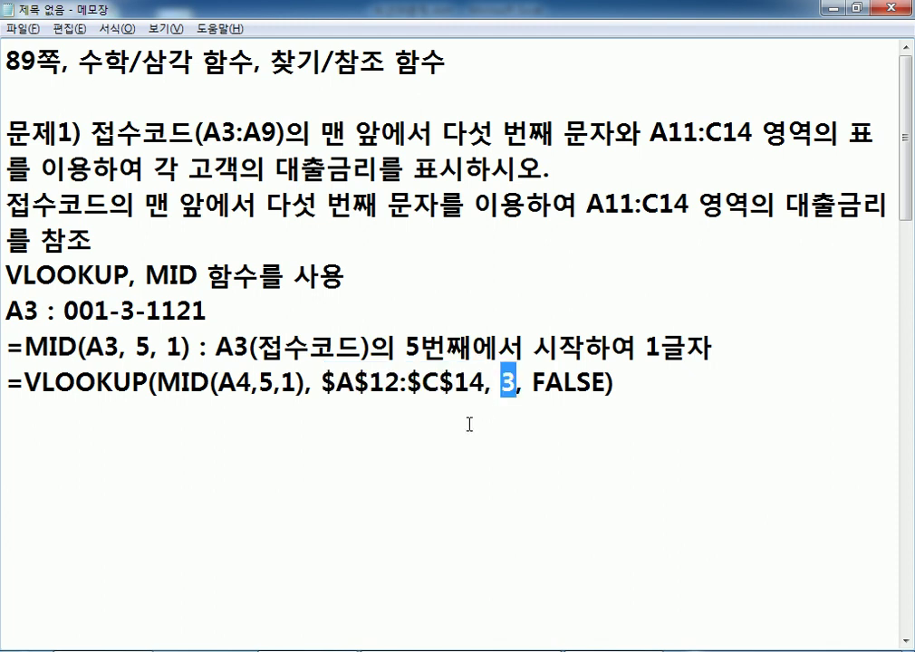
Add the line "FALSE : 정확하게 일치하는 경우, 생략할 수 없다." below the VLOOKUP formula in the notes.
{"action": "scroll", "coordinate": [470, 424], "scroll_direction": "down", "scroll_amount": 2}
{"action": "left_click", "coordinate": [653, 172]}
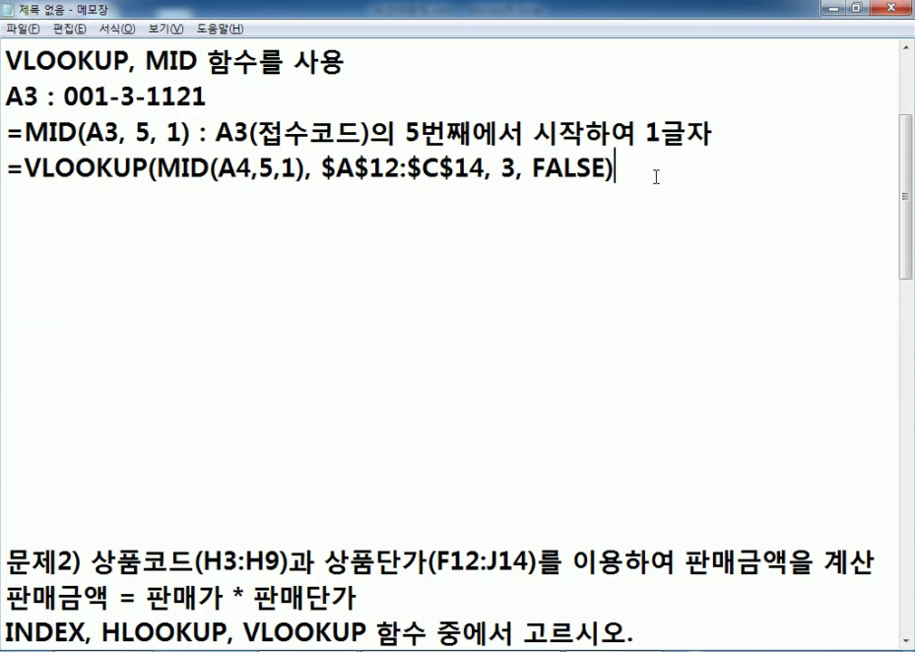
{"action": "key", "text": "Return"}
{"action": "type", "text": "ㅇ"}
{"action": "key", "text": "BackSpace"}
{"action": "type", "text": "DA"}
{"action": "key", "text": "BackSpace"}
{"action": "key", "text": "BackSpace"}
{"action": "type", "text": "FALSE :"}
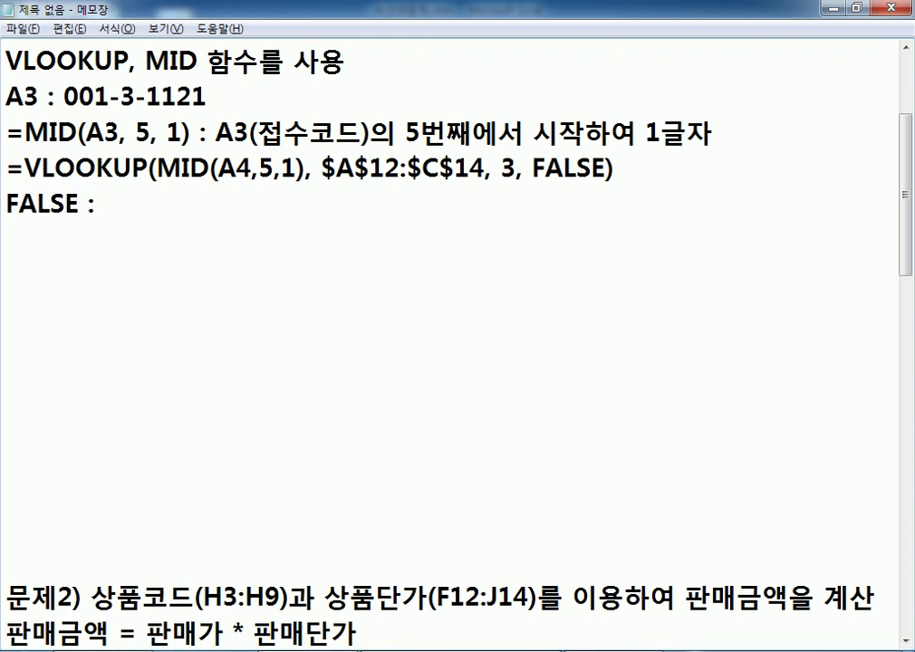
{"action": "type", "text": " ㅈ정확하게 "}
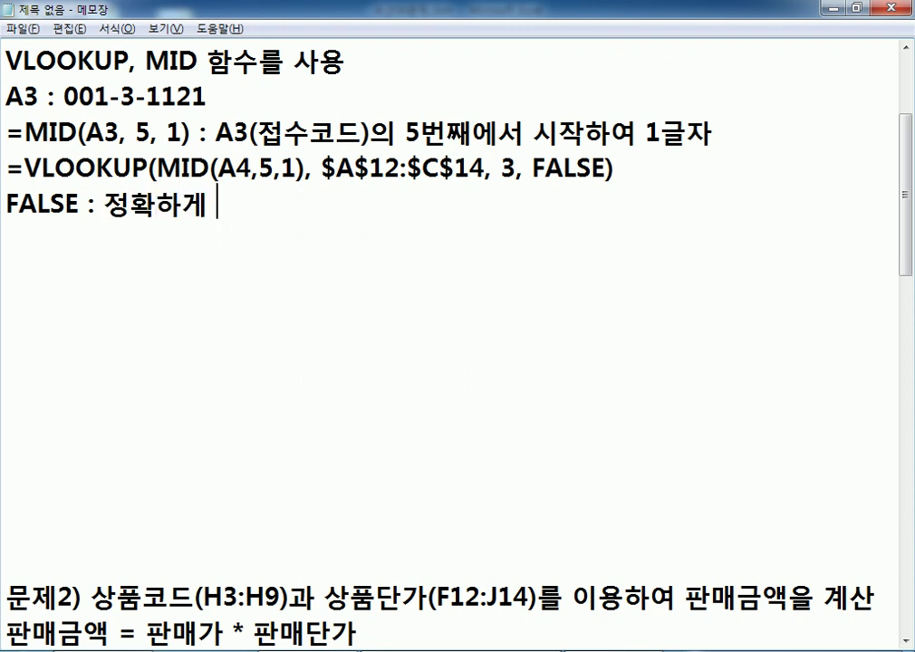
{"action": "type", "text": "일치하는"}
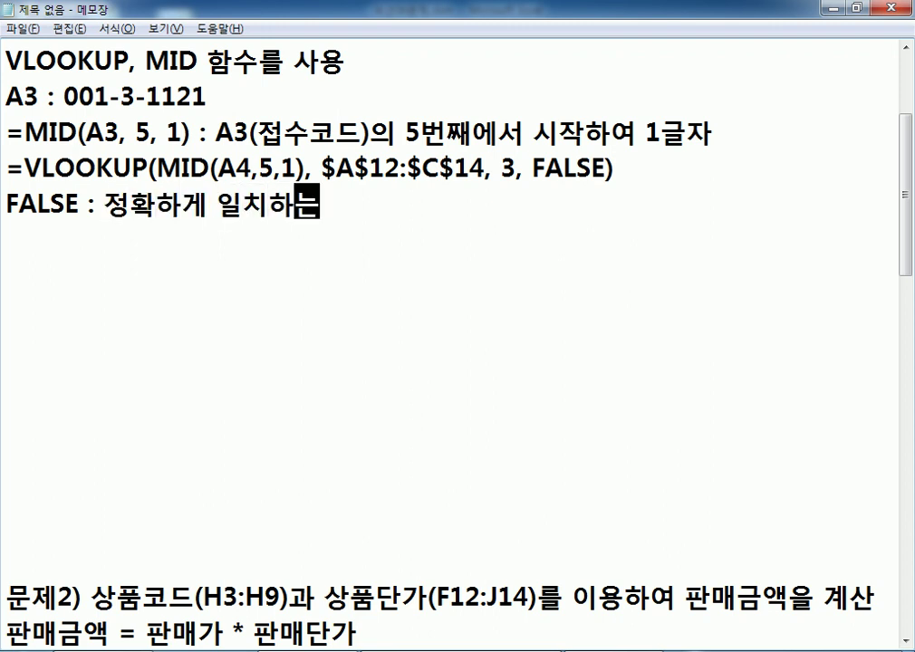
{"action": "type", "text": " 경우"}
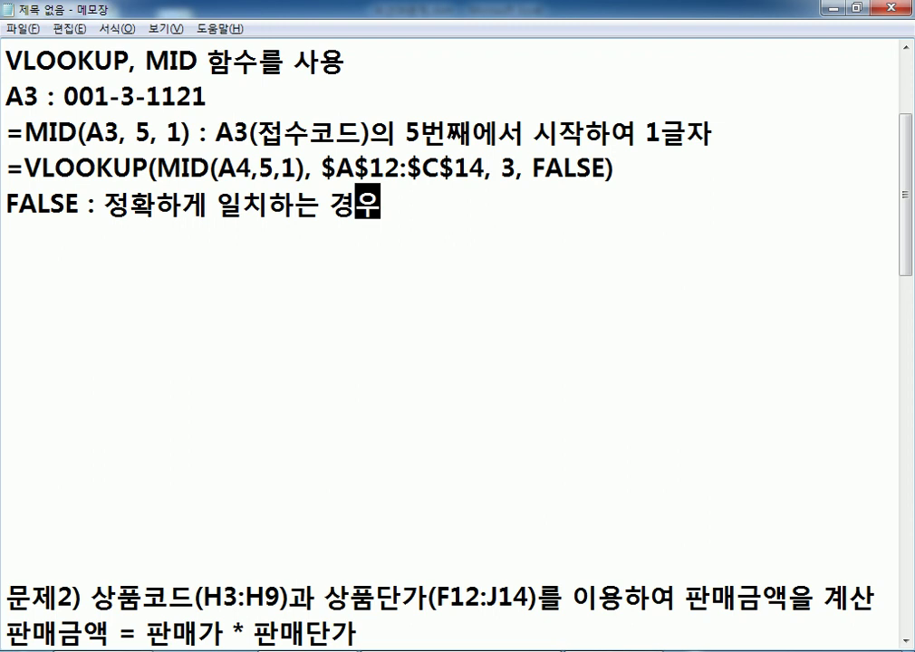
{"action": "type", "text": ", 생략할 ㅅ"}
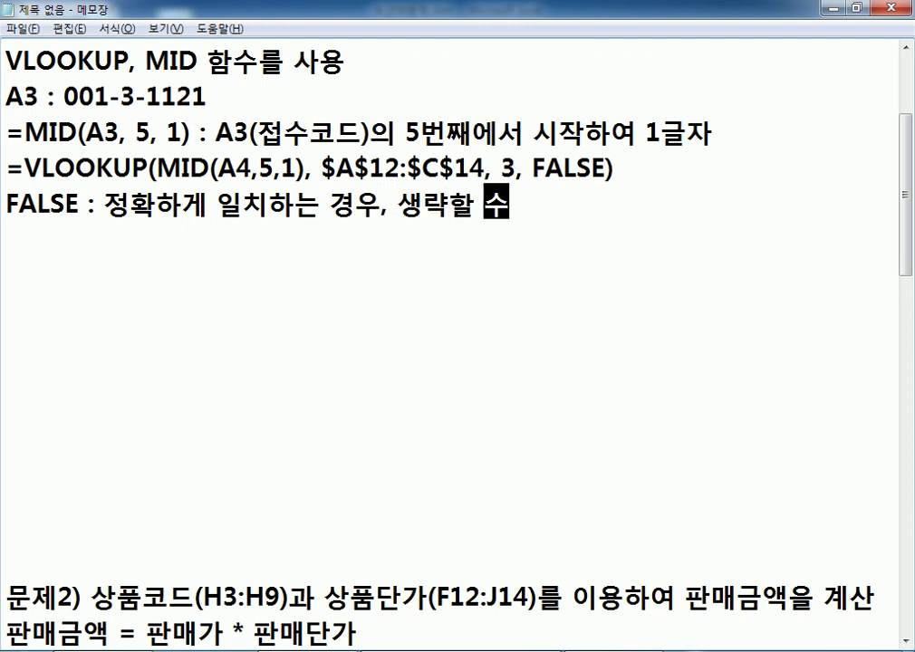
{"action": "type", "text": "ㅜ 없다."}
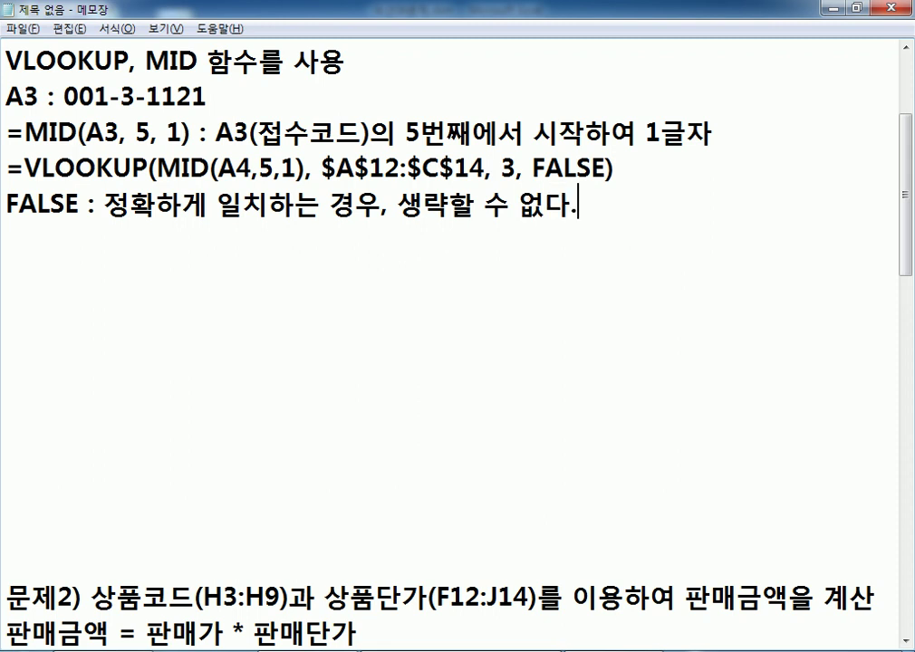
Add the line "TRUE : 비슷하게 일치하는 경우, 생략할 수 있다." below the FALSE note.
{"action": "key", "text": "Return"}
{"action": "type", "text": "TRUE"}
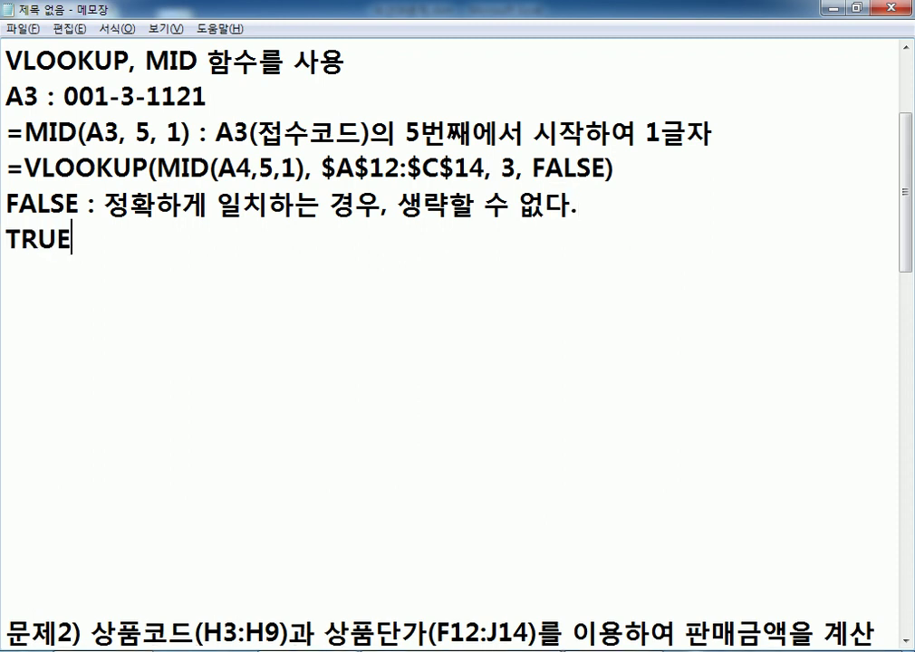
{"action": "type", "text": " : 비"}
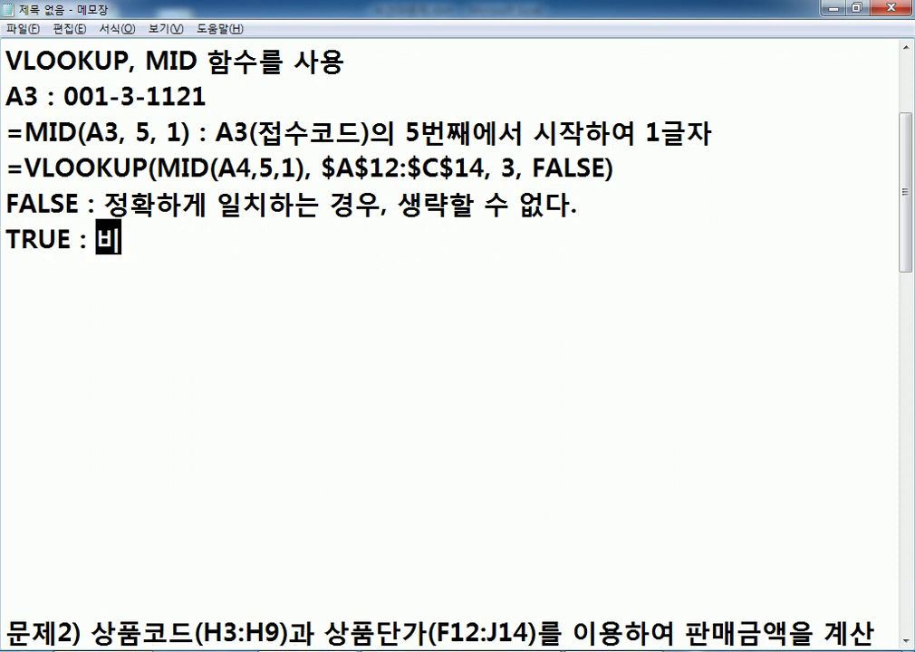
{"action": "type", "text": "슷하게 일치"}
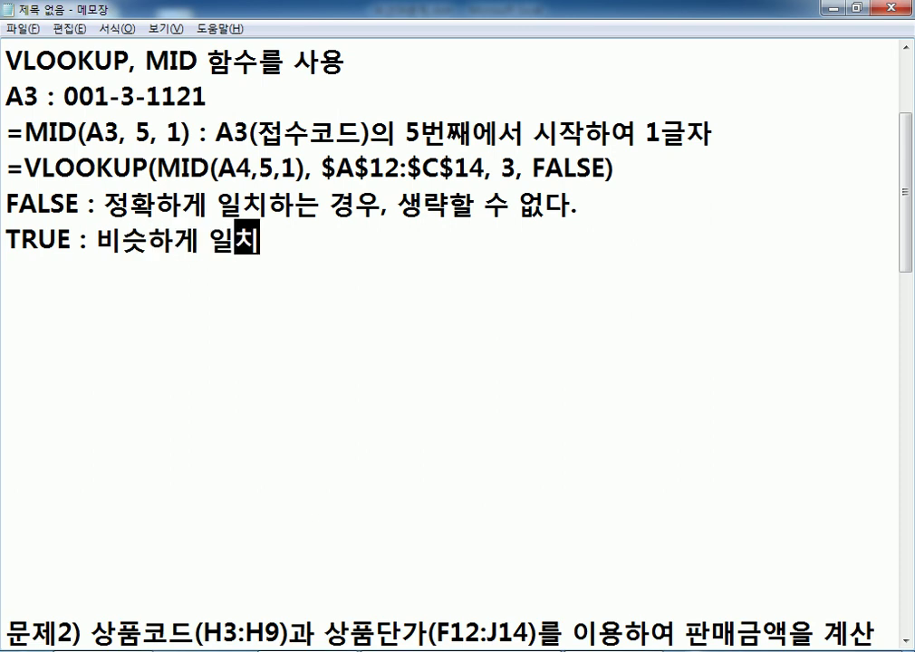
{"action": "type", "text": "하는 경우, "}
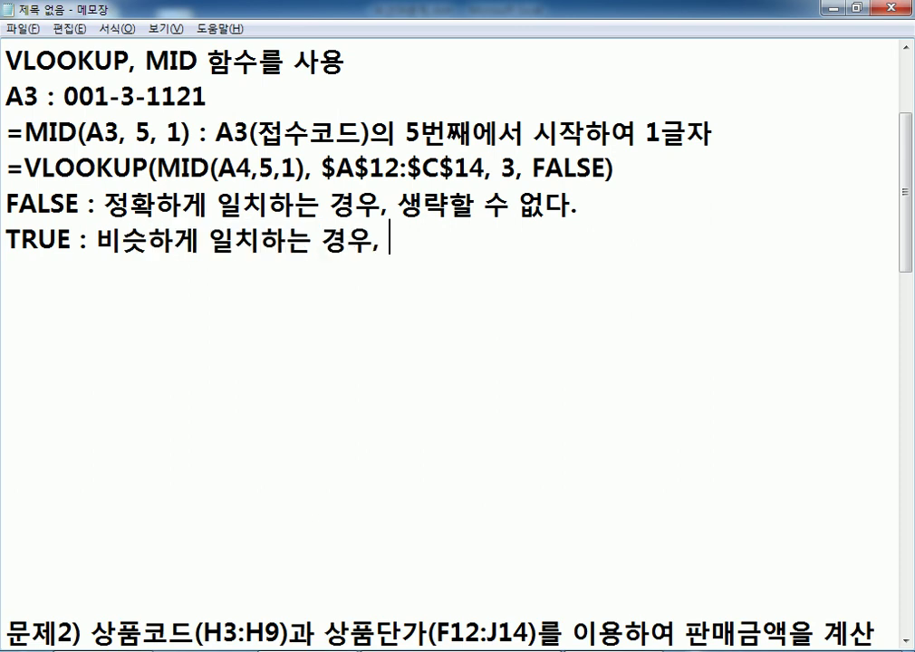
{"action": "type", "text": "생"}
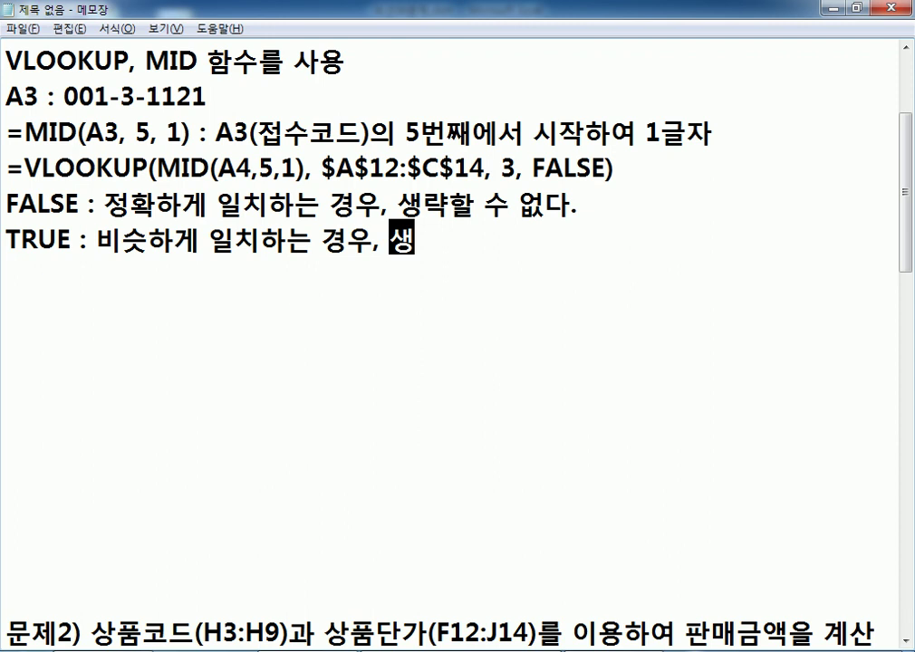
{"action": "type", "text": "략할 ㅅ수 있다."}
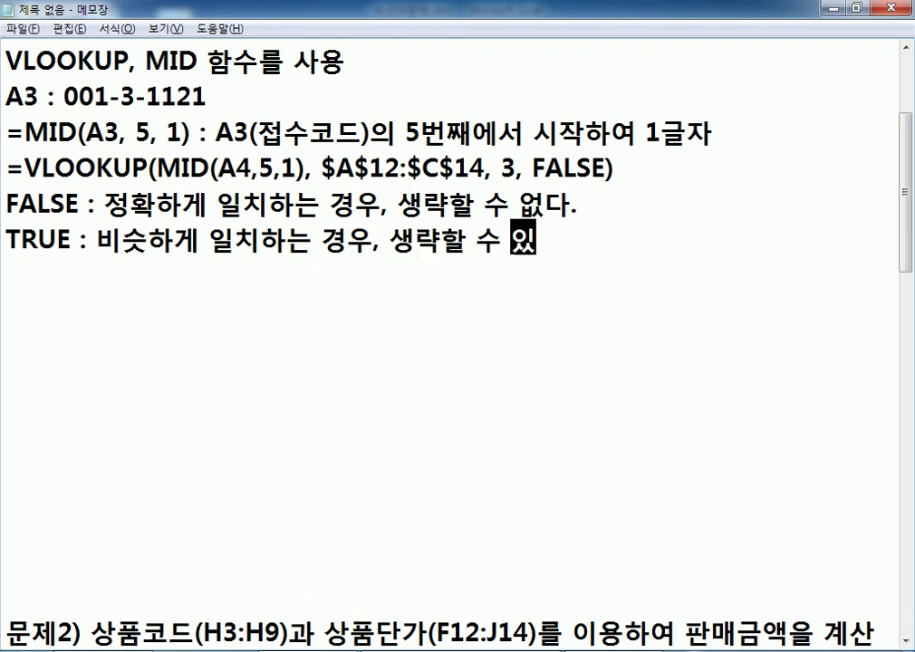
{"action": "key", "text": "Return"}
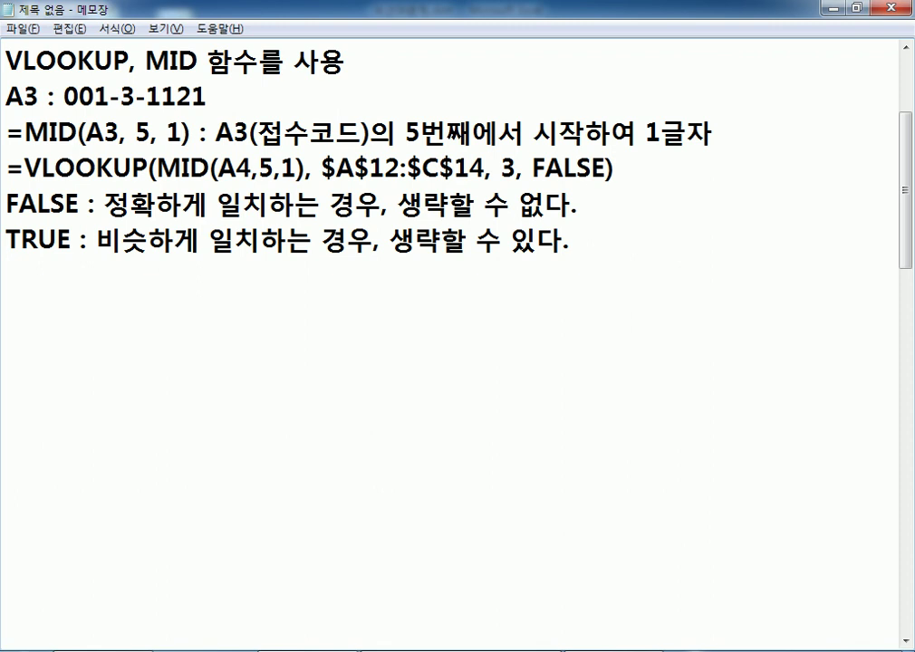
Insert (0) after FALSE and (1) after TRUE in the two match-type notes.
{"action": "key", "text": "Up"}
{"action": "key", "text": "Up"}
{"action": "key", "text": "Right"}
{"action": "key", "text": "Right"}
{"action": "key", "text": "Right"}
{"action": "key", "text": "Right"}
{"action": "key", "text": "Right"}
{"action": "type", "text": "(0)"}
{"action": "key", "text": "Down"}
{"action": "key", "text": "Left"}
{"action": "key", "text": "Left"}
{"action": "key", "text": "Left"}
{"action": "key", "text": "Left"}
{"action": "type", "text": "(1)"}
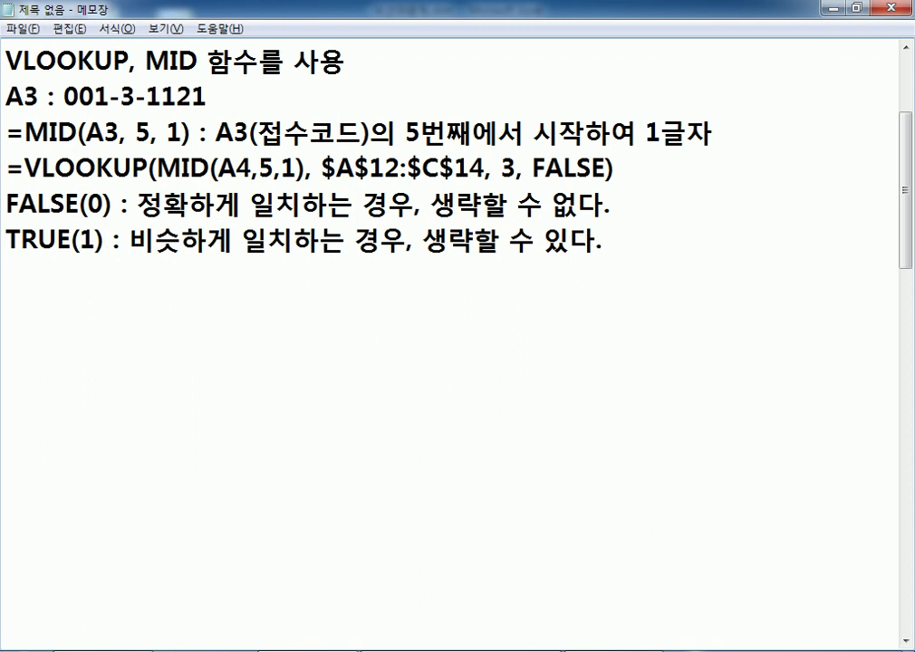
Add a blank line below the match-type notes and switch to the 섹션06문제.xlsm workbook in Excel.
{"action": "key", "text": "Down"}
{"action": "key", "text": "Down"}
{"action": "key", "text": "Down"}
{"action": "key", "text": "Return"}
{"action": "key", "text": "alt+Tab"}
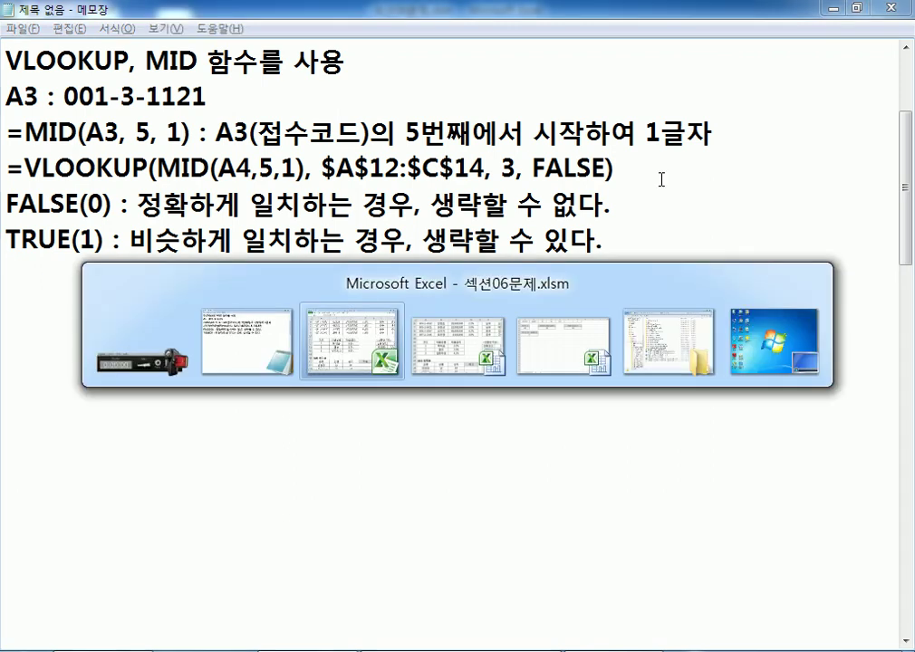
Set the VLOOKUP column index in D3 to 2 and fill the formula down to D9.
{"action": "scroll", "coordinate": [406, 202], "scroll_direction": "down", "scroll_amount": 4}
{"action": "left_click_drag", "start_coordinate": [67, 348], "coordinate": [333, 404]}
{"action": "left_click_drag", "start_coordinate": [140, 358], "coordinate": [332, 403]}
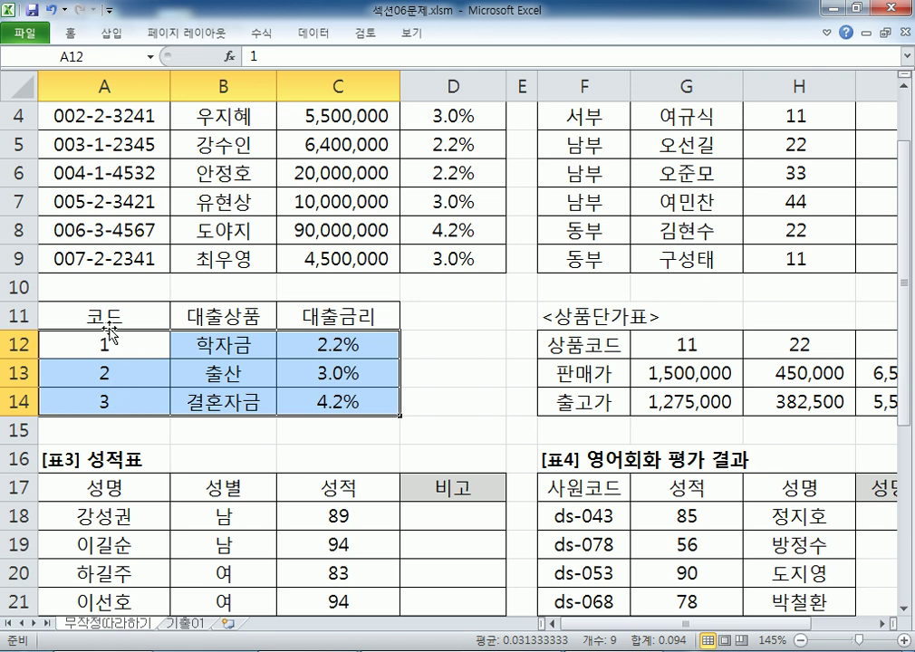
{"action": "scroll", "coordinate": [95, 127], "scroll_direction": "up", "scroll_amount": 1}
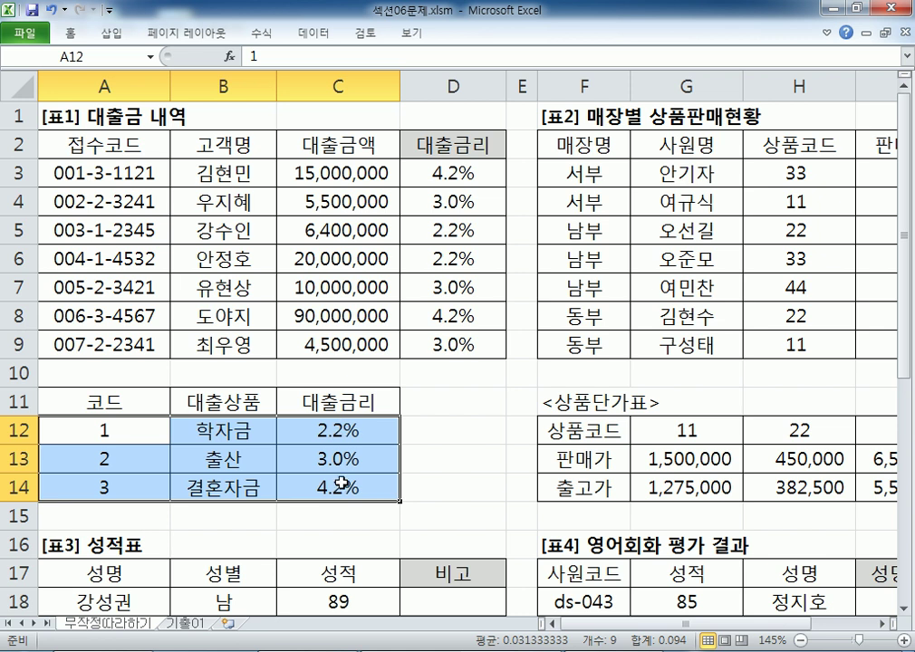
{"action": "left_click", "coordinate": [471, 163]}
{"action": "double_click", "coordinate": [471, 163]}
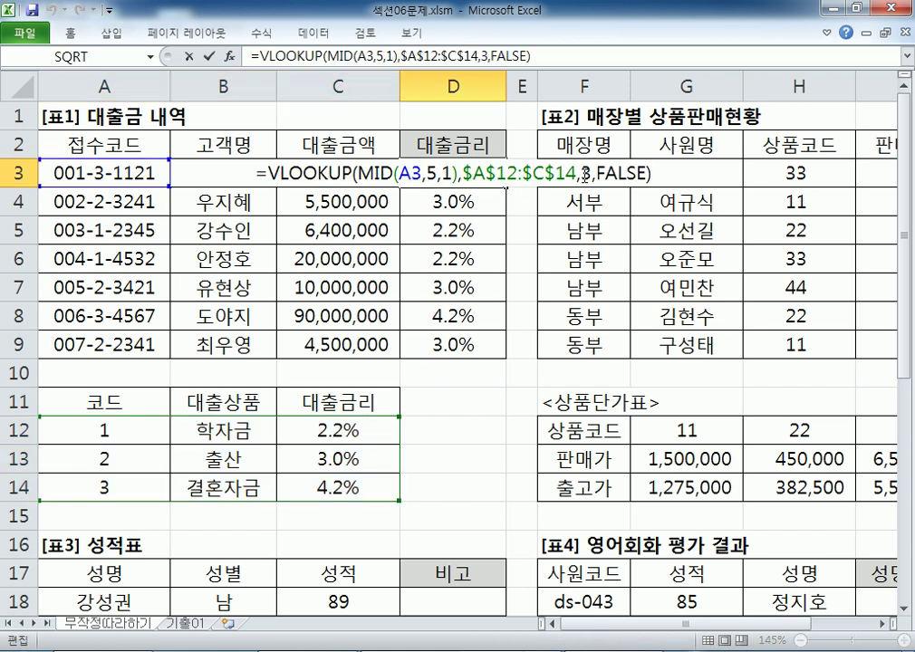
{"action": "key", "text": "BackSpace"}
{"action": "type", "text": "2"}
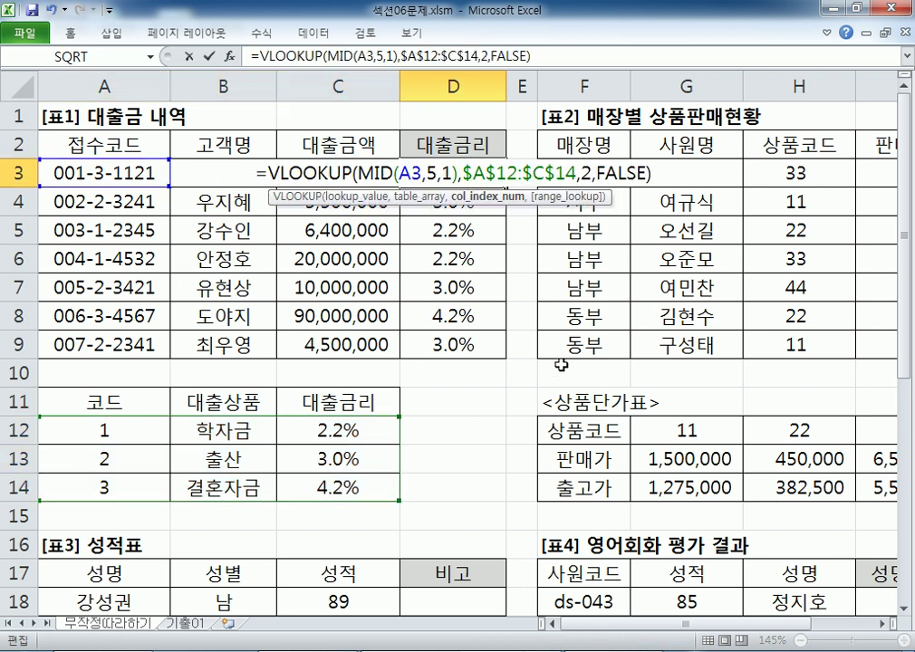
{"action": "key", "text": "Return"}
{"action": "left_click", "coordinate": [496, 180]}
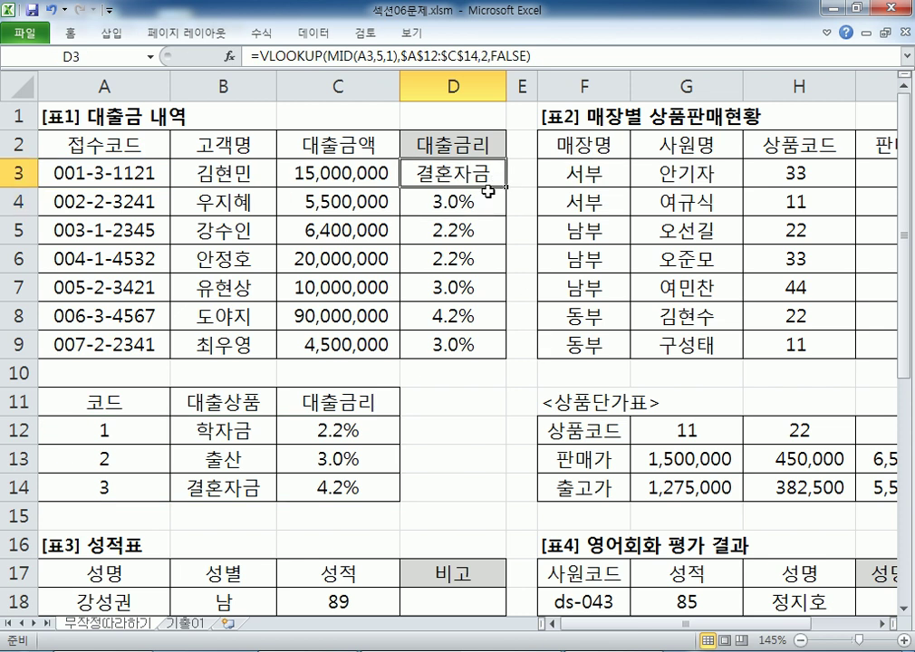
{"action": "double_click", "coordinate": [504, 186]}
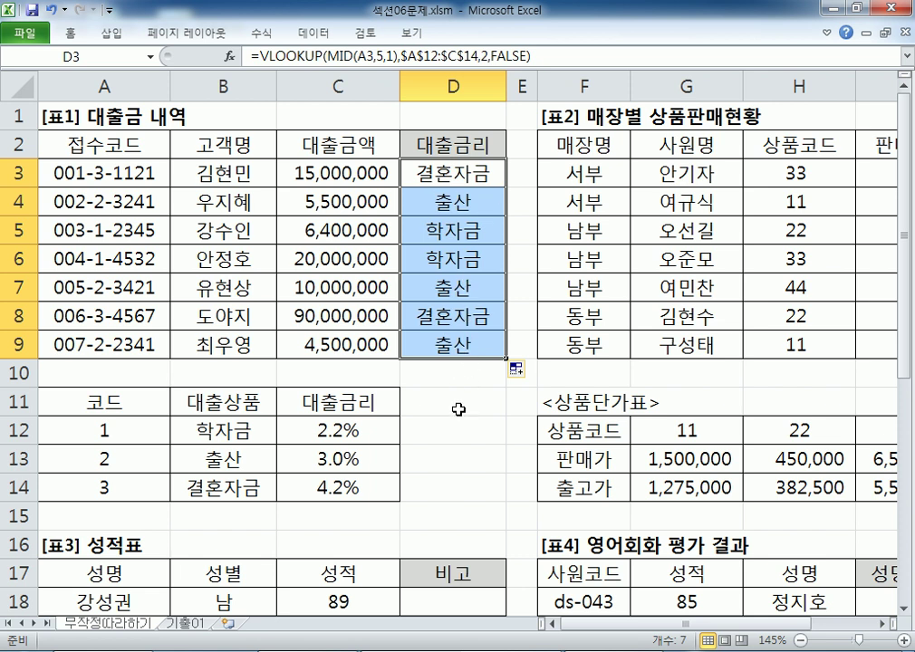
Set the VLOOKUP column index in D3 back to 3 and fill the formula down to D9.
{"action": "double_click", "coordinate": [443, 170]}
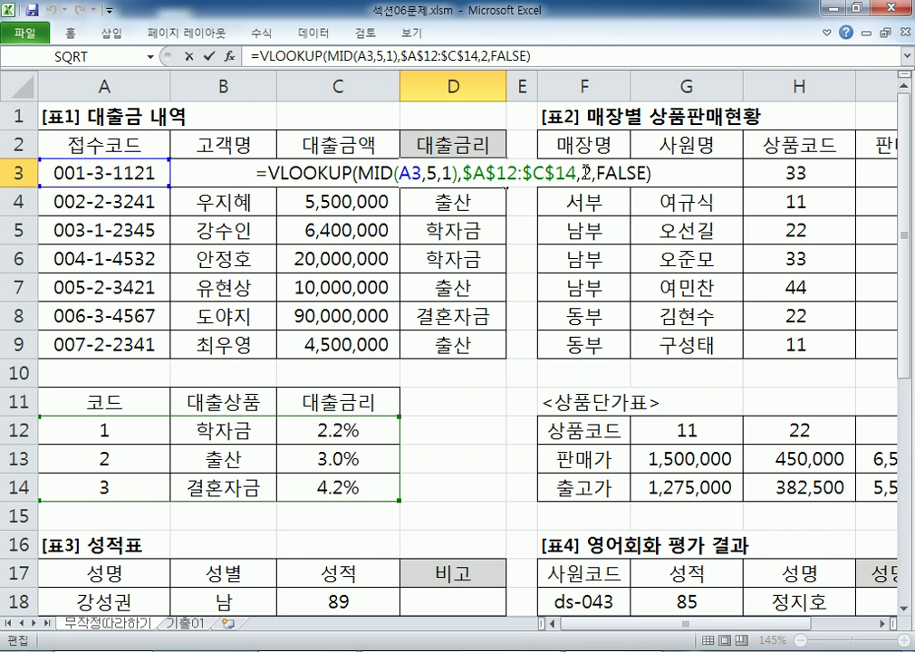
{"action": "double_click", "coordinate": [458, 172]}
{"action": "type", "text": "3"}
{"action": "key", "text": "Return"}
{"action": "left_click", "coordinate": [494, 181]}
{"action": "left_click_drag", "start_coordinate": [500, 184], "coordinate": [473, 351]}
{"action": "left_click", "coordinate": [447, 177]}
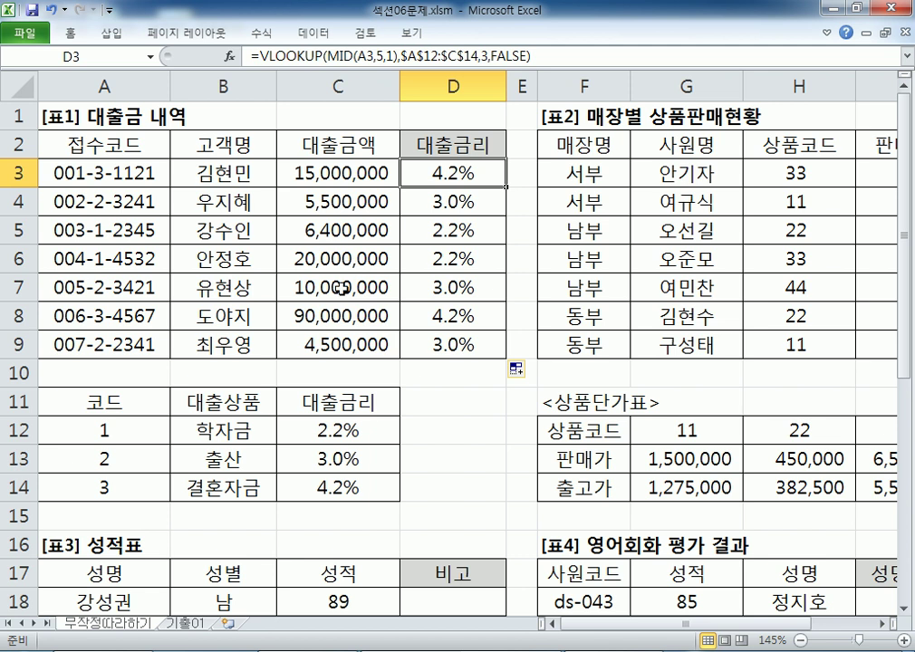
Examine the loan lookup table starting at A12, the receipt code in A3 and the formula in D3.
{"action": "scroll", "coordinate": [342, 266], "scroll_direction": "down", "scroll_amount": 1}
{"action": "left_click_drag", "start_coordinate": [67, 342], "coordinate": [780, 480]}
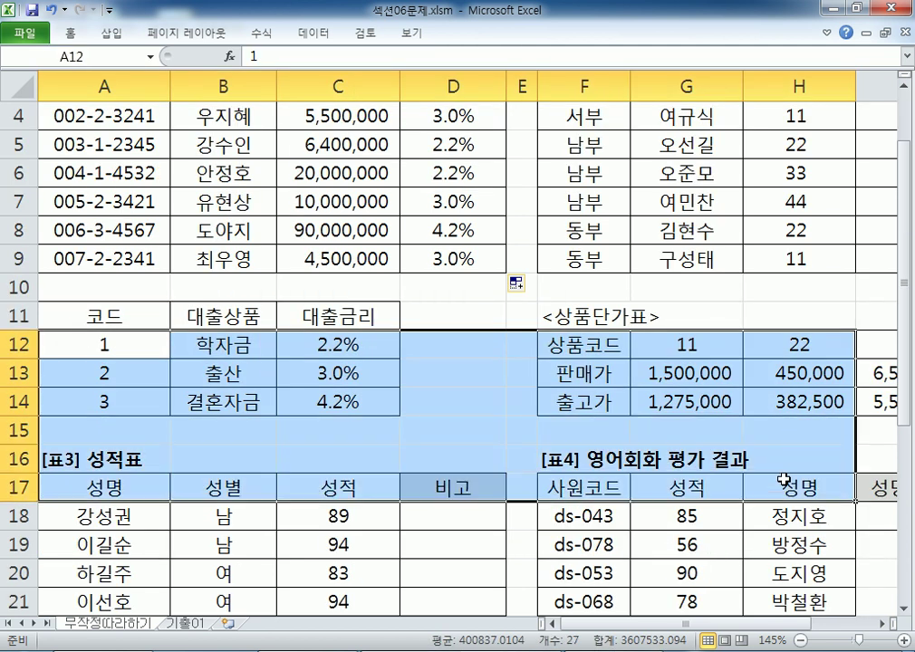
{"action": "scroll", "coordinate": [453, 380], "scroll_direction": "up", "scroll_amount": 1}
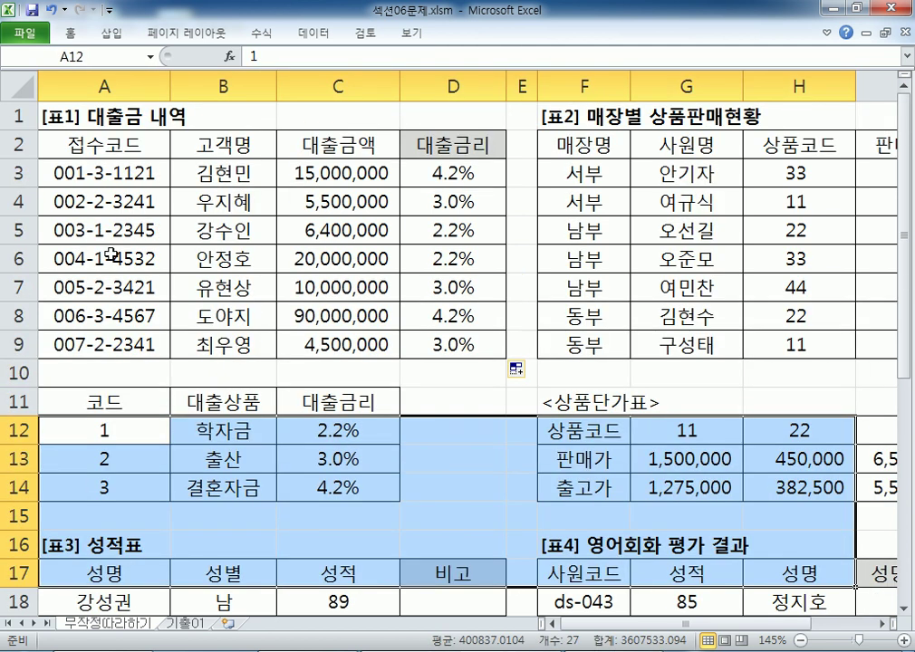
{"action": "left_click", "coordinate": [104, 173]}
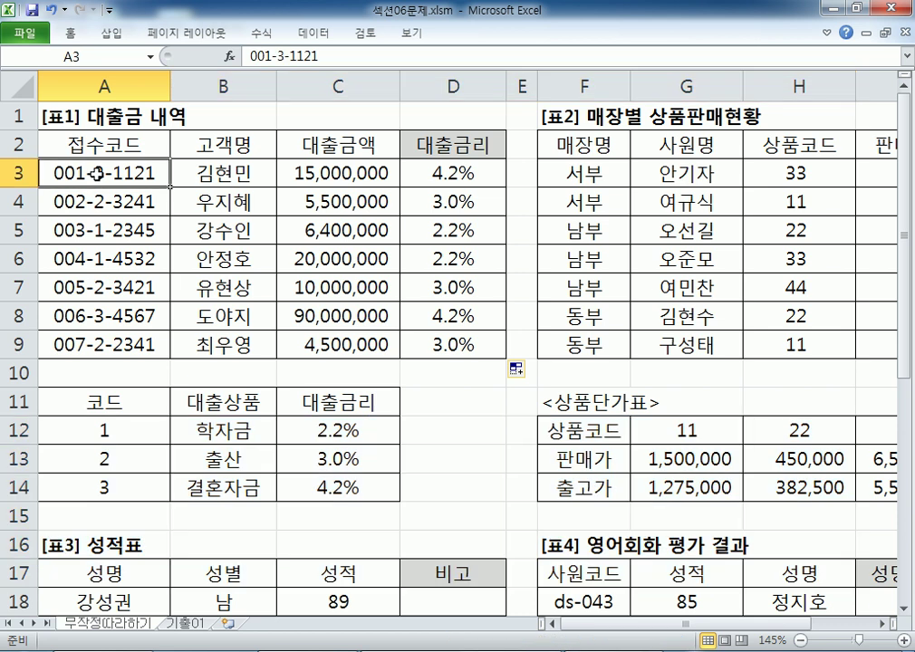
{"action": "left_click", "coordinate": [433, 174]}
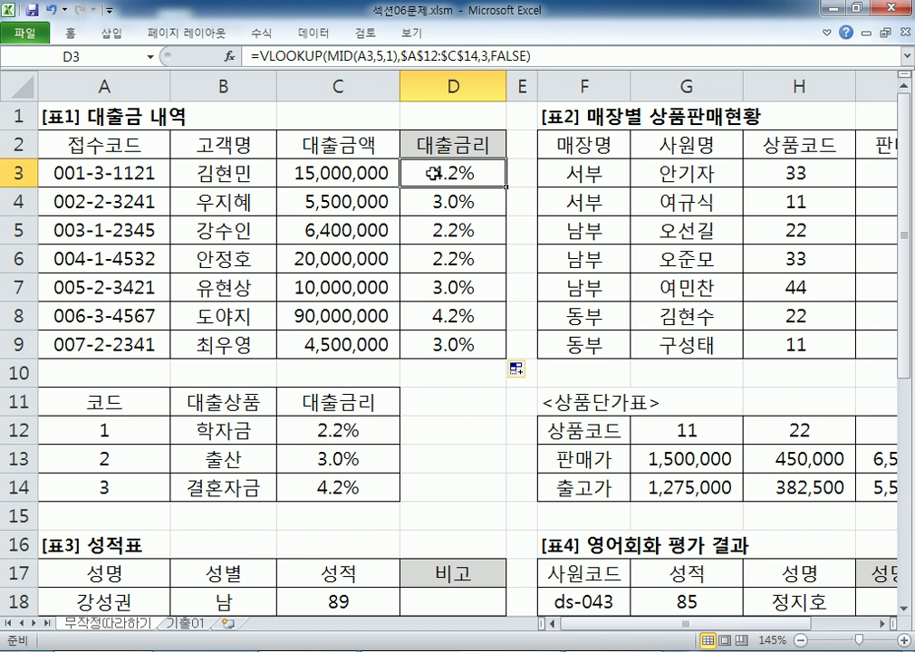
Switch to Notepad and add the line "VLOOKUP / HLOOKUP" below the match-type notes.
{"action": "key", "text": "alt+Tab"}
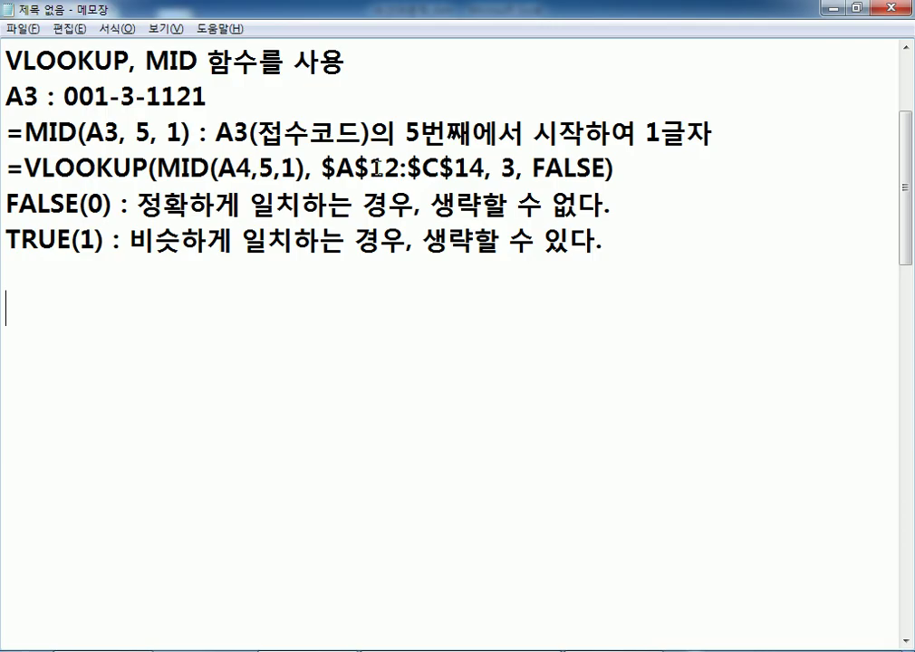
{"action": "scroll", "coordinate": [352, 155], "scroll_direction": "up", "scroll_amount": 2}
{"action": "left_click", "coordinate": [284, 58]}
{"action": "left_click_drag", "start_coordinate": [284, 57], "coordinate": [315, 57]}
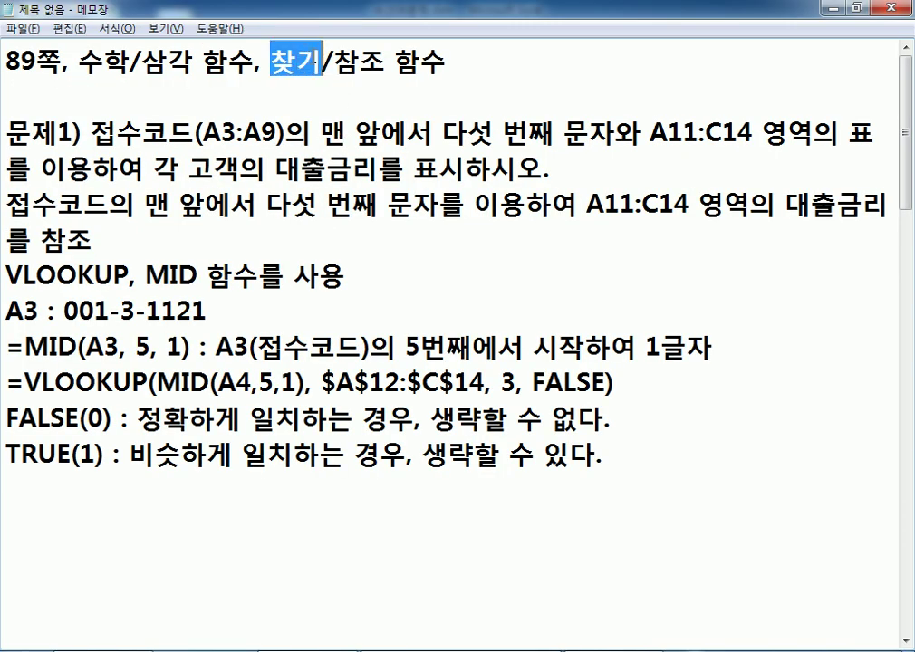
{"action": "left_click", "coordinate": [336, 57]}
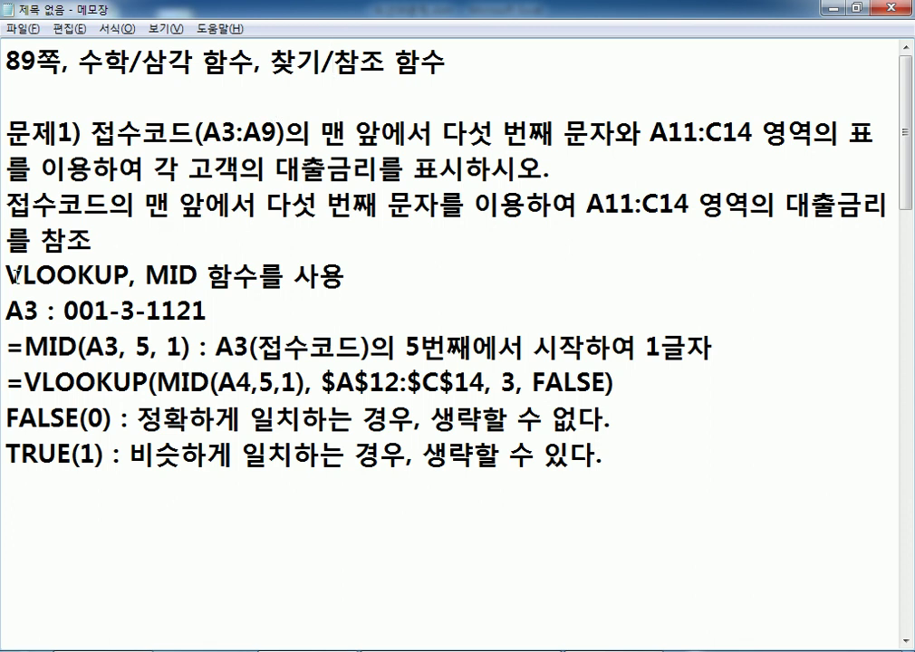
{"action": "scroll", "coordinate": [16, 277], "scroll_direction": "down", "scroll_amount": 1}
{"action": "left_click", "coordinate": [36, 410]}
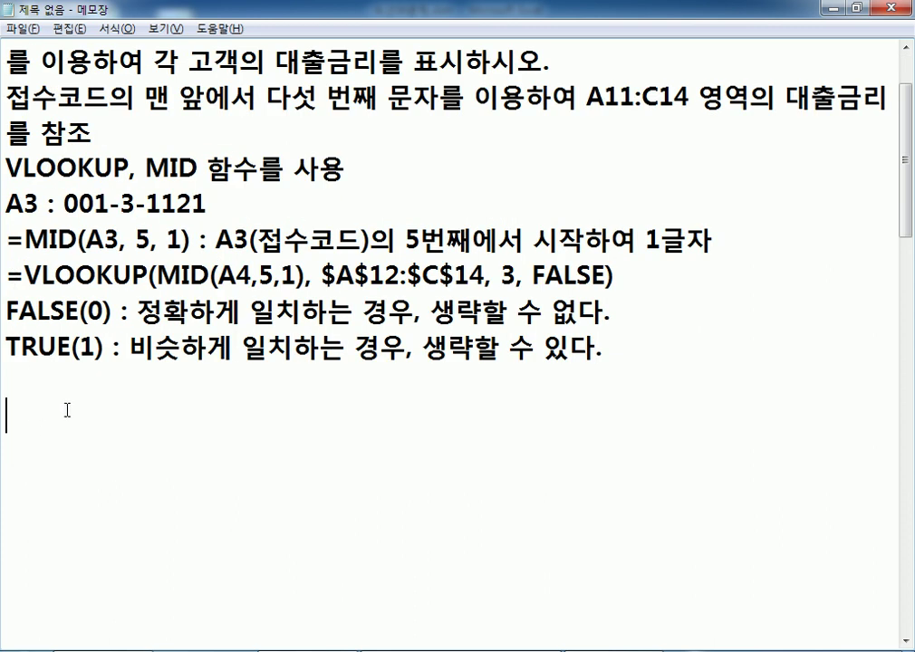
{"action": "type", "text": "ㅍ"}
{"action": "key", "text": "BackSpace"}
{"action": "type", "text": "VLOOKUP "}
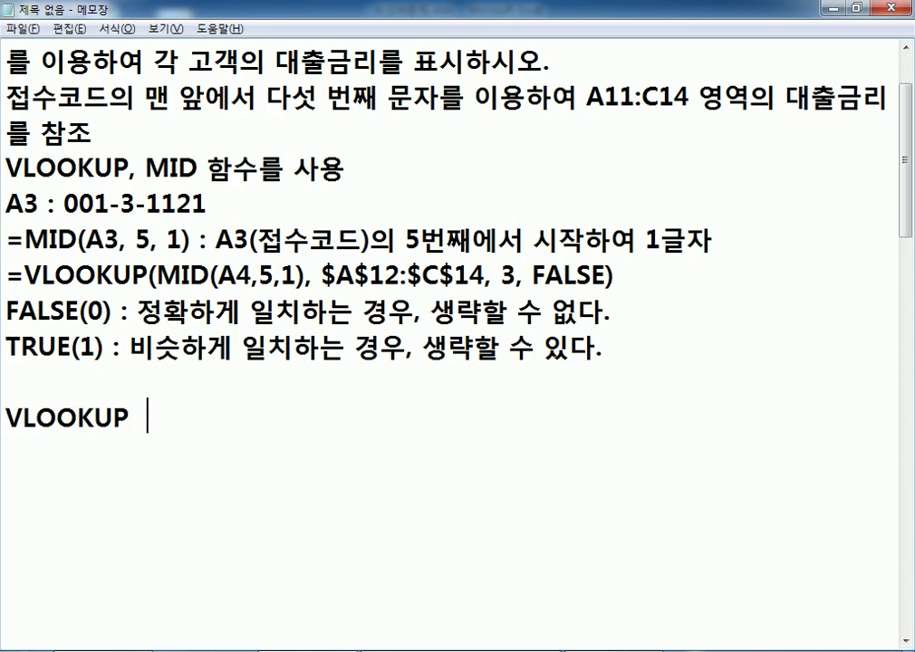
{"action": "type", "text": "/ HLOOKUP"}
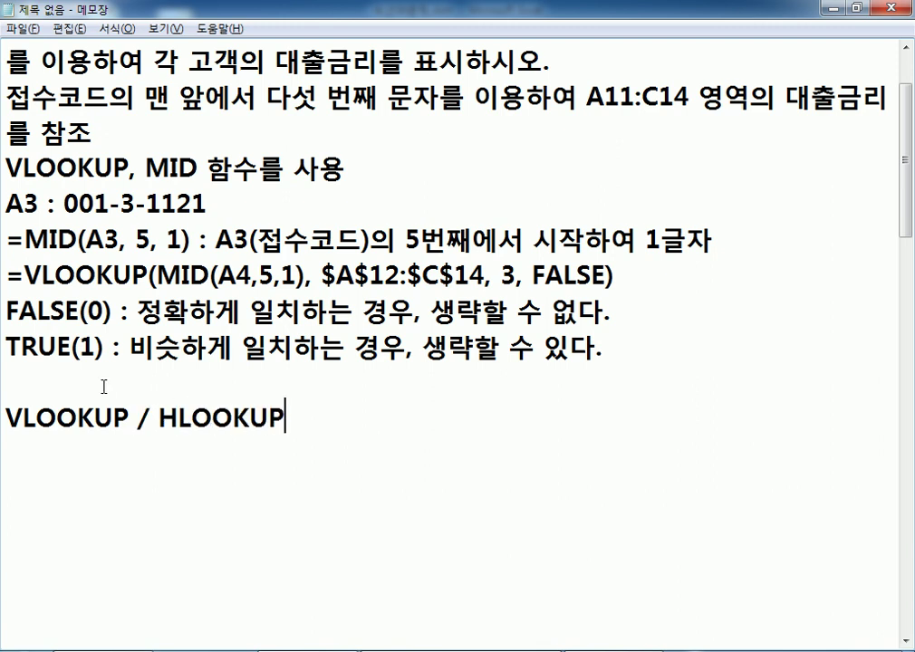
Highlight the initials V and H of the function names in the VLOOKUP / HLOOKUP line.
{"action": "scroll", "coordinate": [20, 393], "scroll_direction": "down", "scroll_amount": 1}
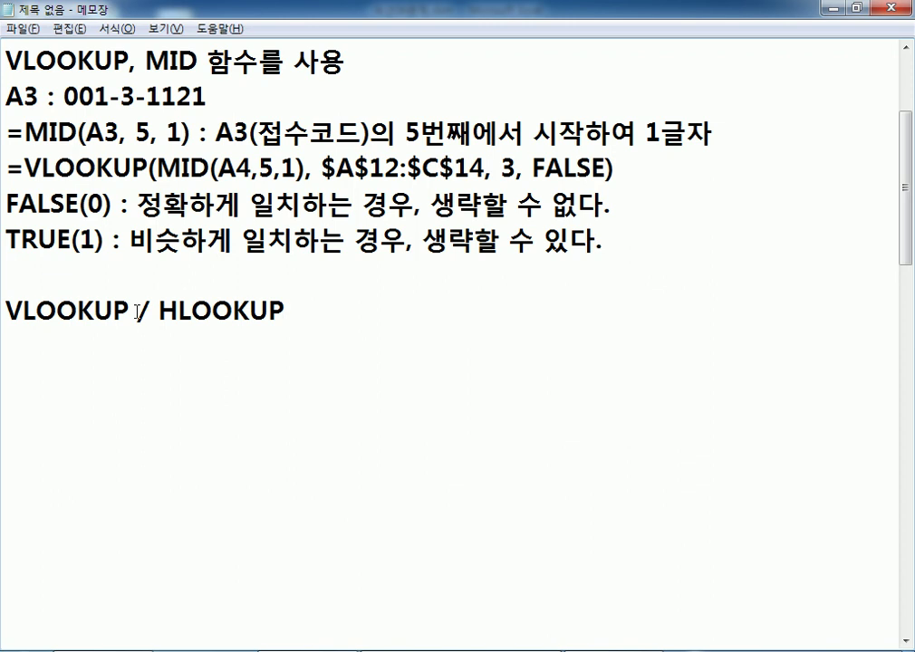
{"action": "left_click_drag", "start_coordinate": [27, 312], "coordinate": [9, 312]}
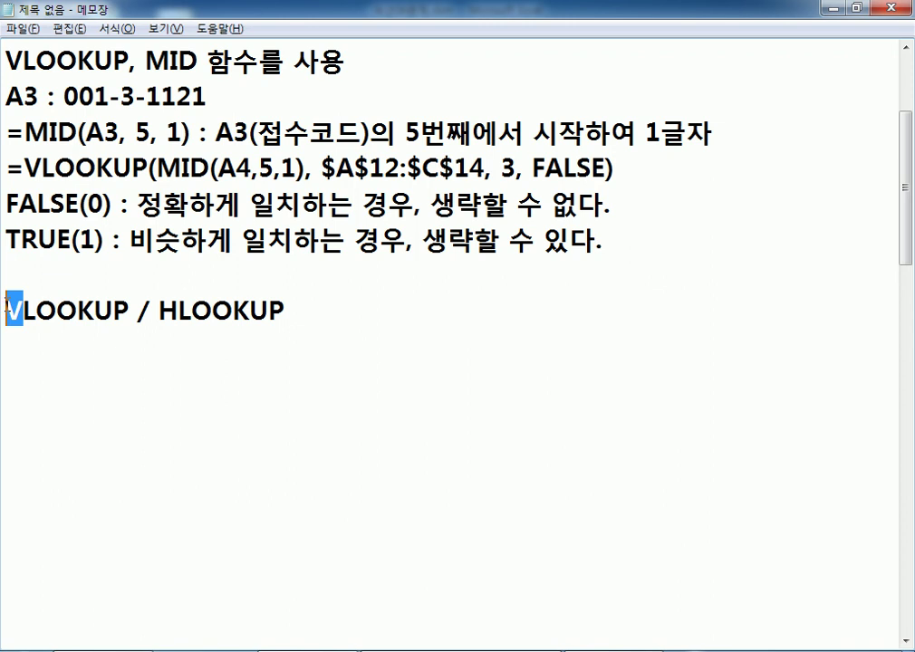
{"action": "left_click_drag", "start_coordinate": [163, 311], "coordinate": [178, 311]}
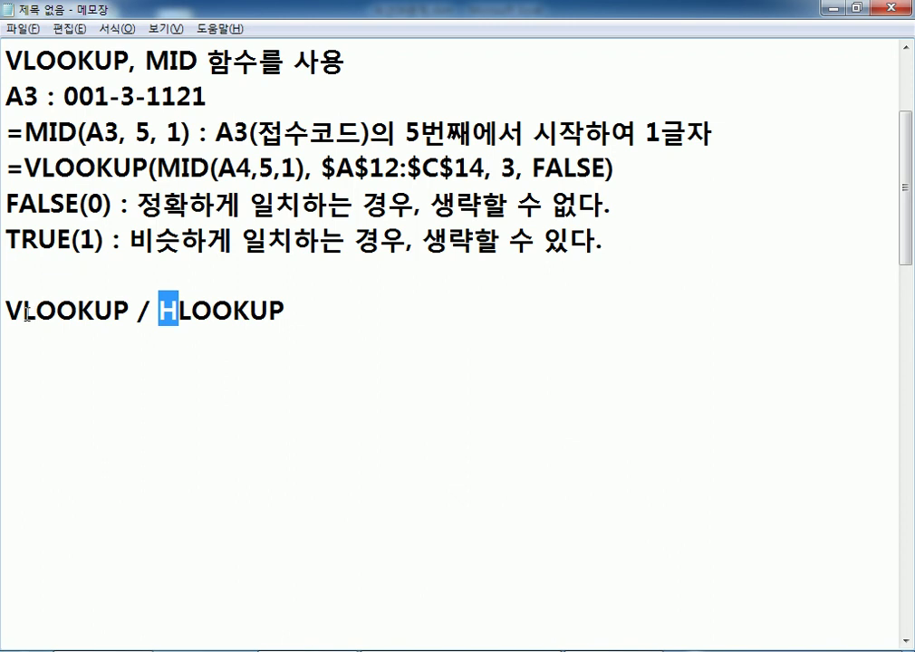
{"action": "left_click_drag", "start_coordinate": [26, 312], "coordinate": [5, 311]}
Switch to Excel and compare the layout of the loan lookup table A12:C14 with the price table G12:J14.
{"action": "key", "text": "alt+Tab"}
{"action": "scroll", "coordinate": [117, 316], "scroll_direction": "down", "scroll_amount": 1}
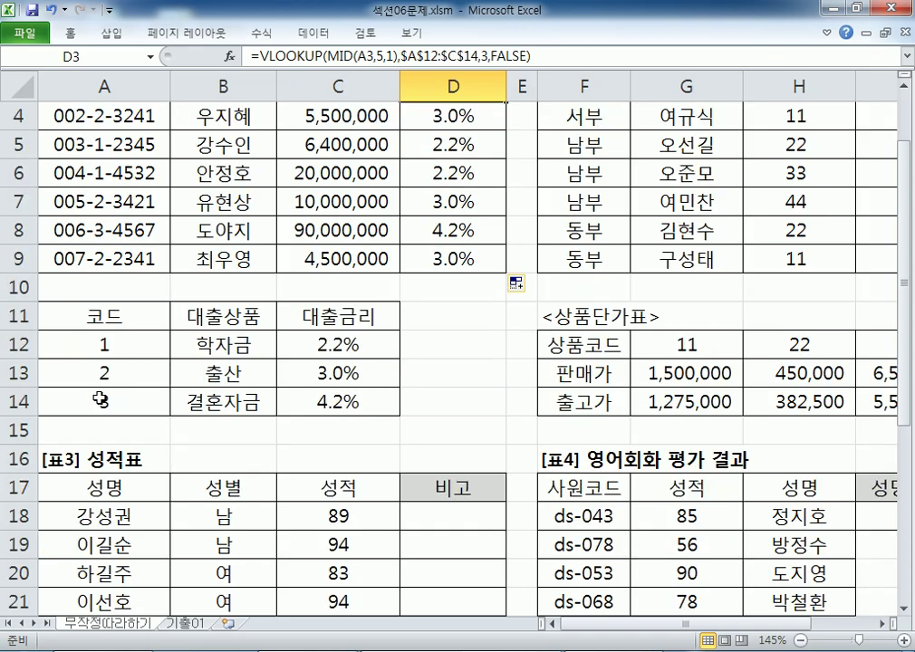
{"action": "left_click_drag", "start_coordinate": [102, 344], "coordinate": [338, 397]}
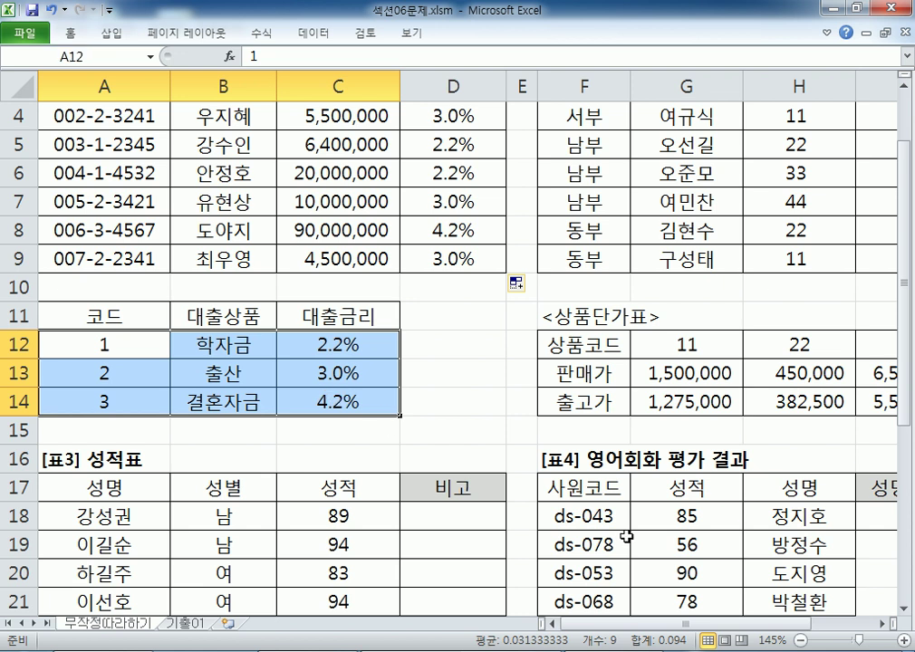
{"action": "left_click_drag", "start_coordinate": [689, 619], "coordinate": [770, 617]}
{"action": "scroll", "coordinate": [561, 193], "scroll_direction": "up", "scroll_amount": 1}
{"action": "left_click_drag", "start_coordinate": [561, 173], "coordinate": [580, 313]}
{"action": "scroll", "coordinate": [580, 313], "scroll_direction": "down", "scroll_amount": 1}
{"action": "left_click_drag", "start_coordinate": [453, 349], "coordinate": [763, 385]}
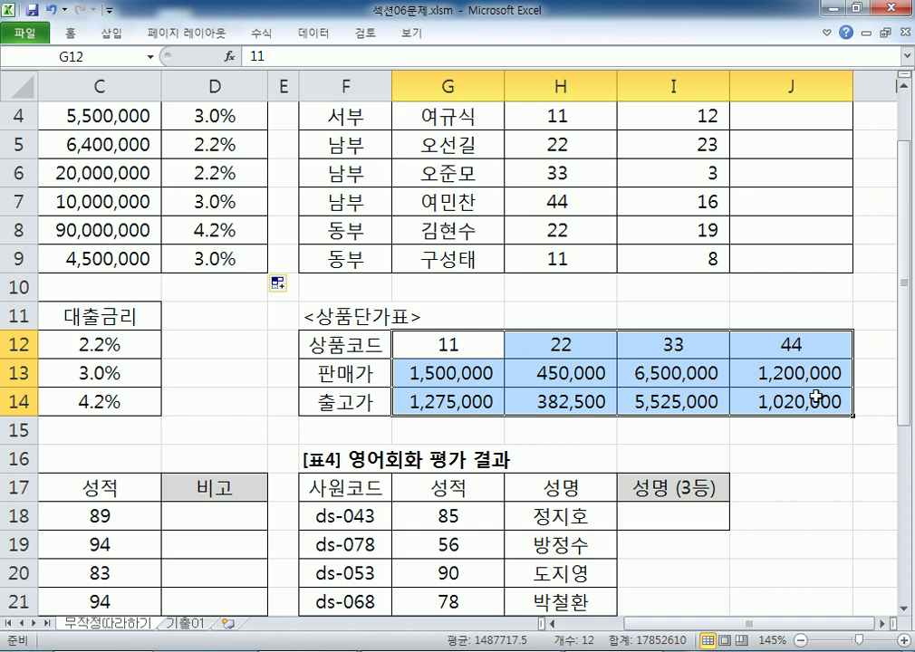
{"action": "key", "text": "Home"}
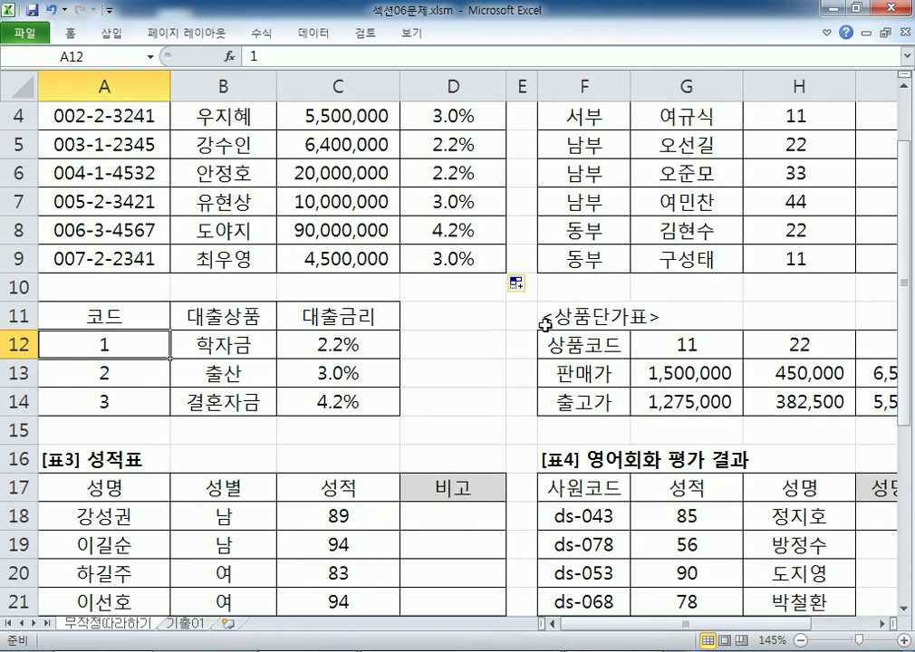
{"action": "left_click_drag", "start_coordinate": [155, 343], "coordinate": [311, 382]}
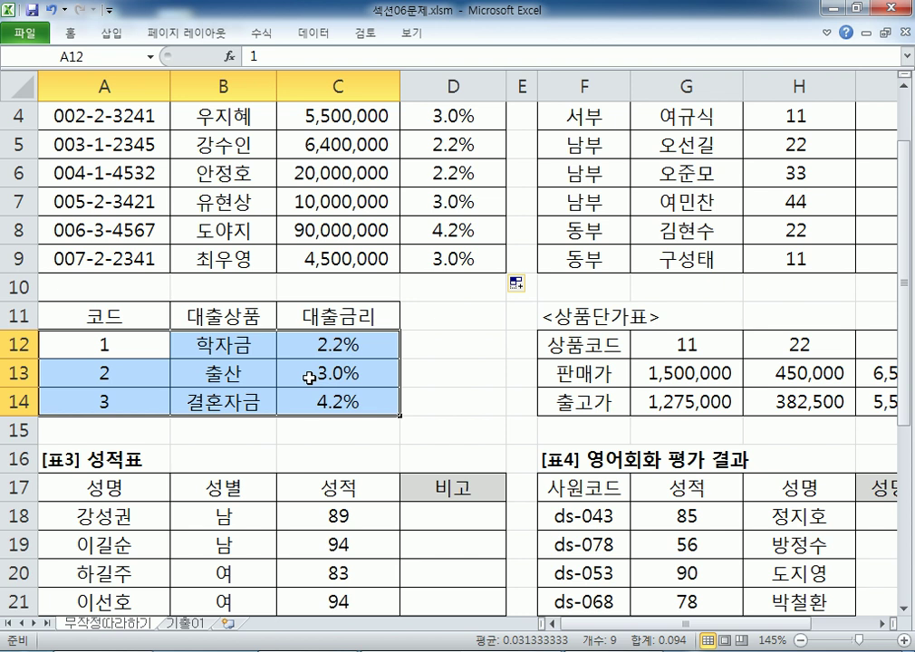
{"action": "left_click_drag", "start_coordinate": [90, 344], "coordinate": [324, 378]}
{"action": "left_click_drag", "start_coordinate": [658, 337], "coordinate": [686, 408]}
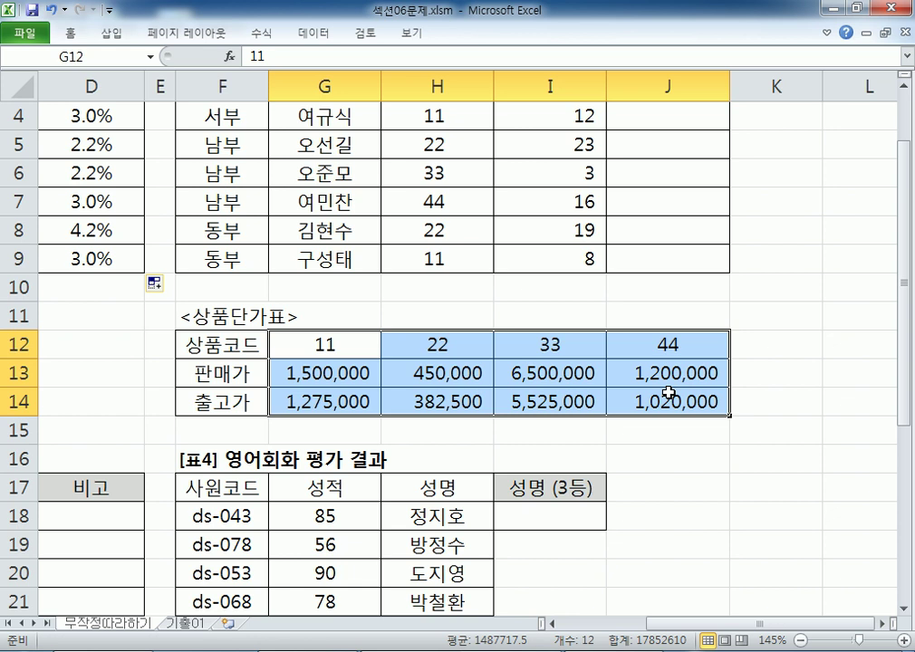
{"action": "key", "text": "Home"}
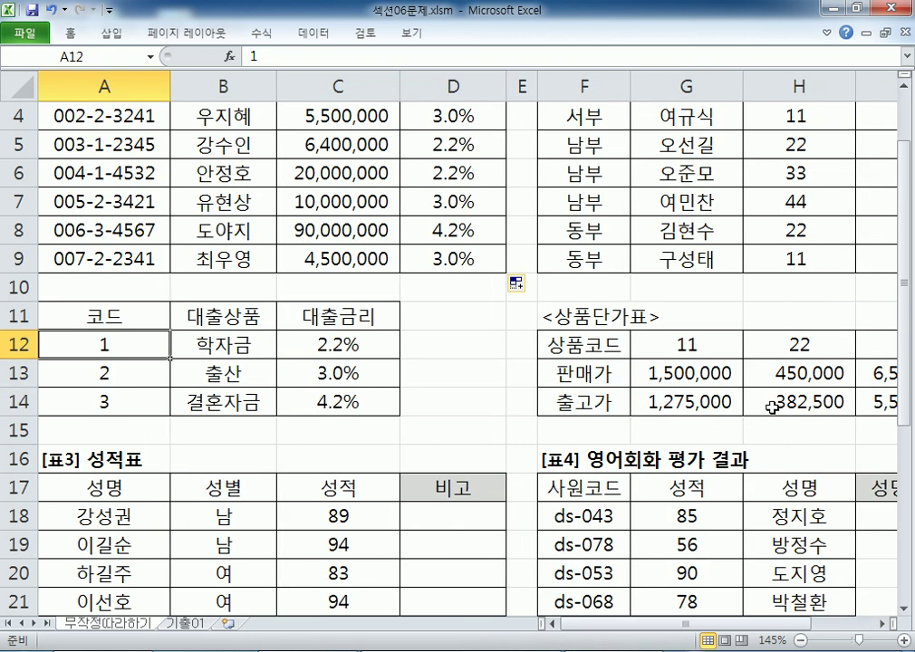
Examine the loan codes in A12:A14 of the lookup table beside the receipt codes in the loan list.
{"action": "scroll", "coordinate": [605, 398], "scroll_direction": "up", "scroll_amount": 1}
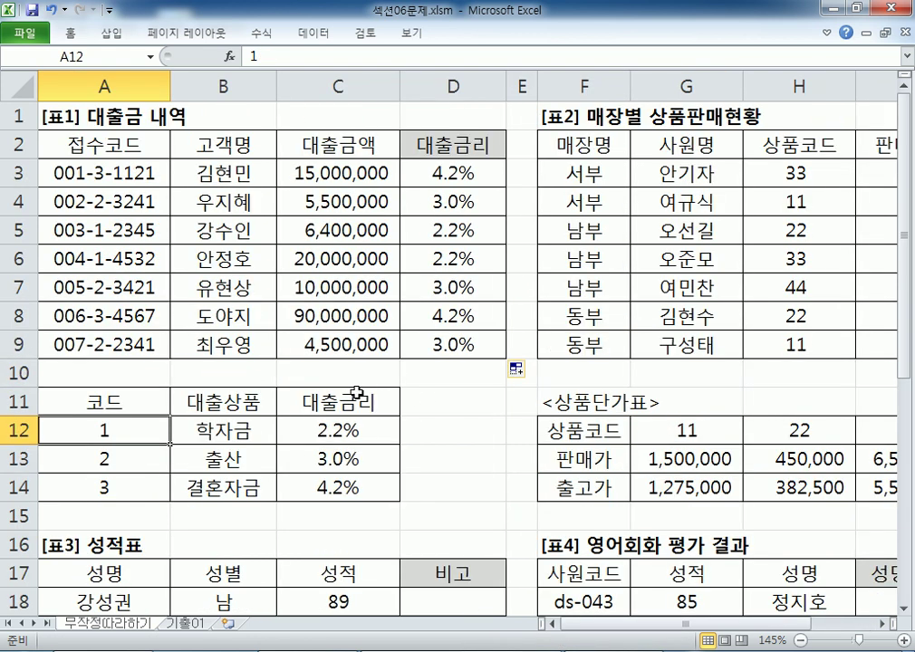
{"action": "scroll", "coordinate": [254, 384], "scroll_direction": "down", "scroll_amount": 1}
{"action": "left_click_drag", "start_coordinate": [116, 353], "coordinate": [106, 399]}
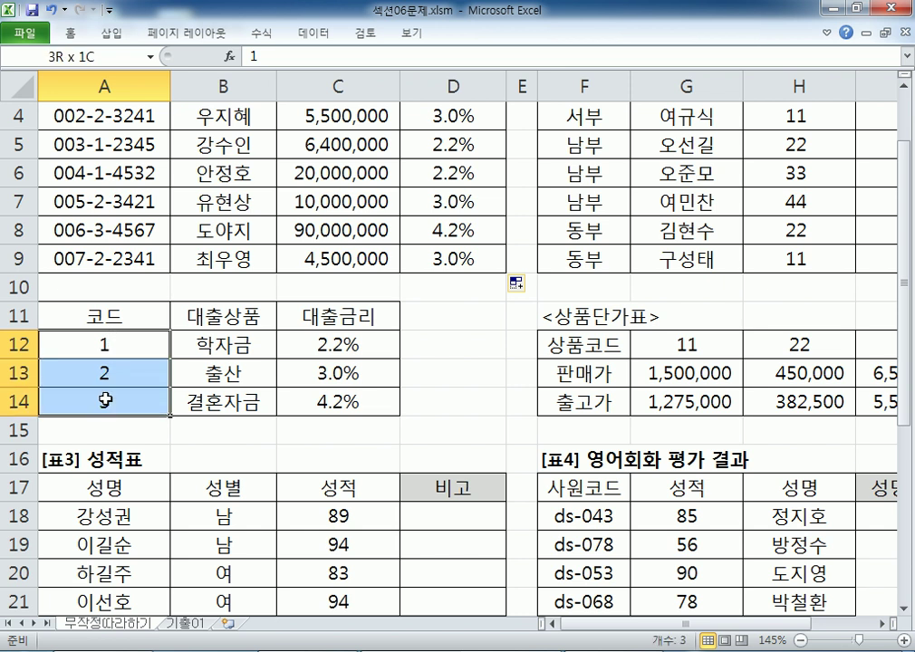
{"action": "scroll", "coordinate": [169, 398], "scroll_direction": "down", "scroll_amount": 1}
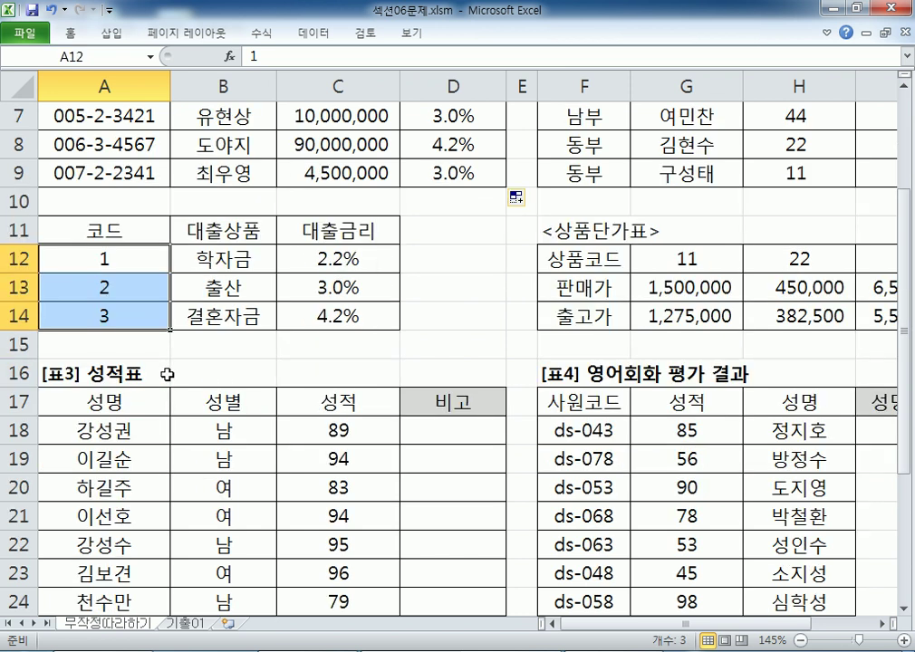
{"action": "scroll", "coordinate": [131, 290], "scroll_direction": "up", "scroll_amount": 2}
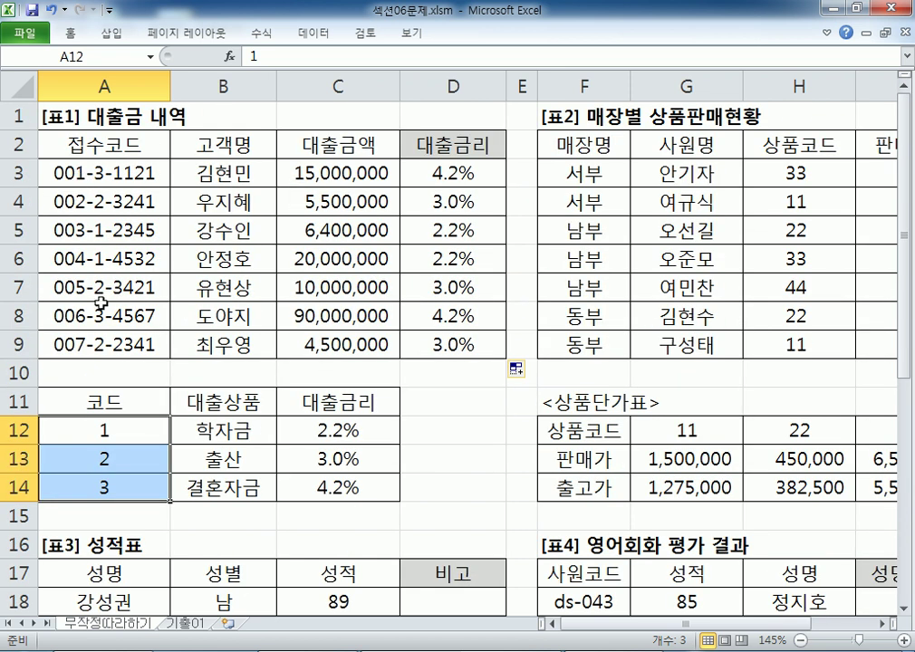
{"action": "double_click", "coordinate": [127, 430]}
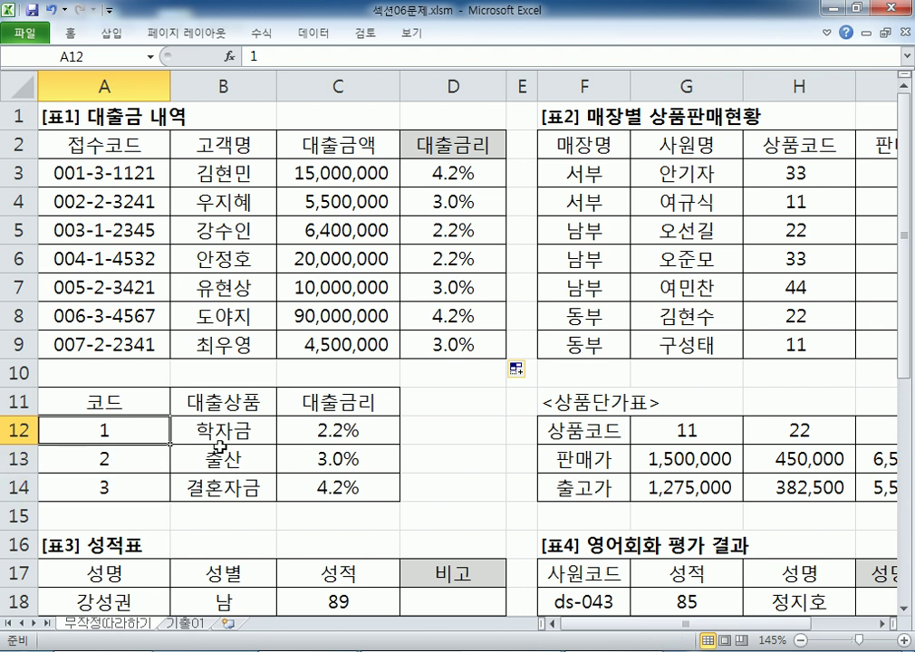
{"action": "left_click", "coordinate": [127, 484]}
{"action": "left_click", "coordinate": [122, 426]}
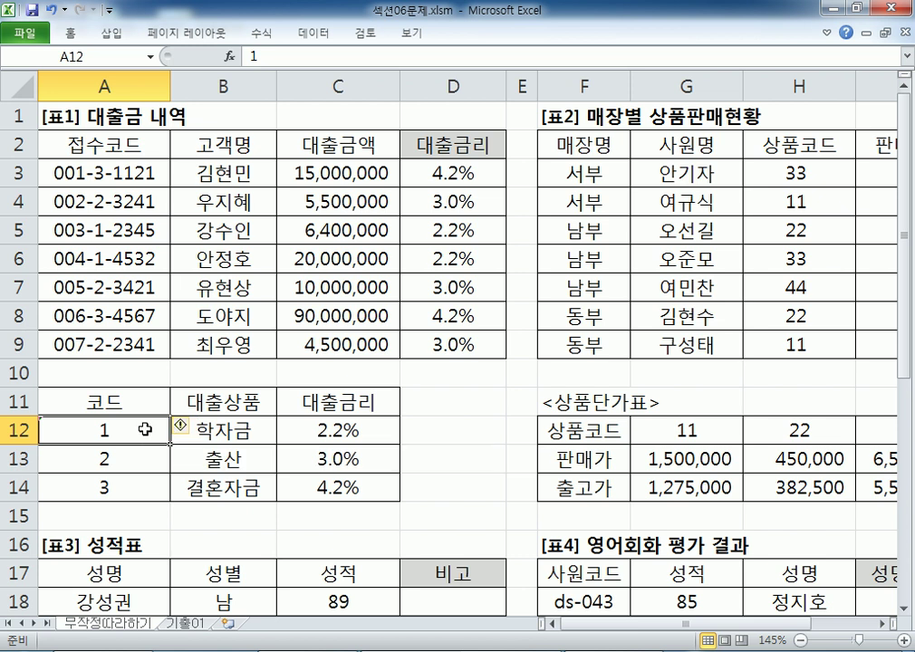
Change the number format of the loan codes in A12:A14 to 숫자 (Number).
{"action": "key", "text": "shift+Down"}
{"action": "key", "text": "shift+Down"}
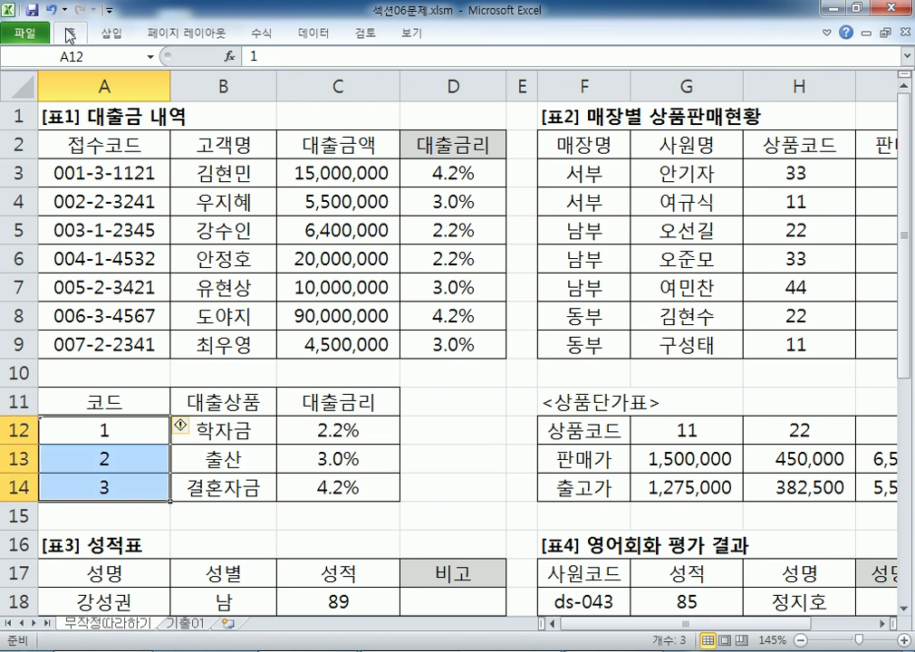
{"action": "left_click", "coordinate": [70, 33]}
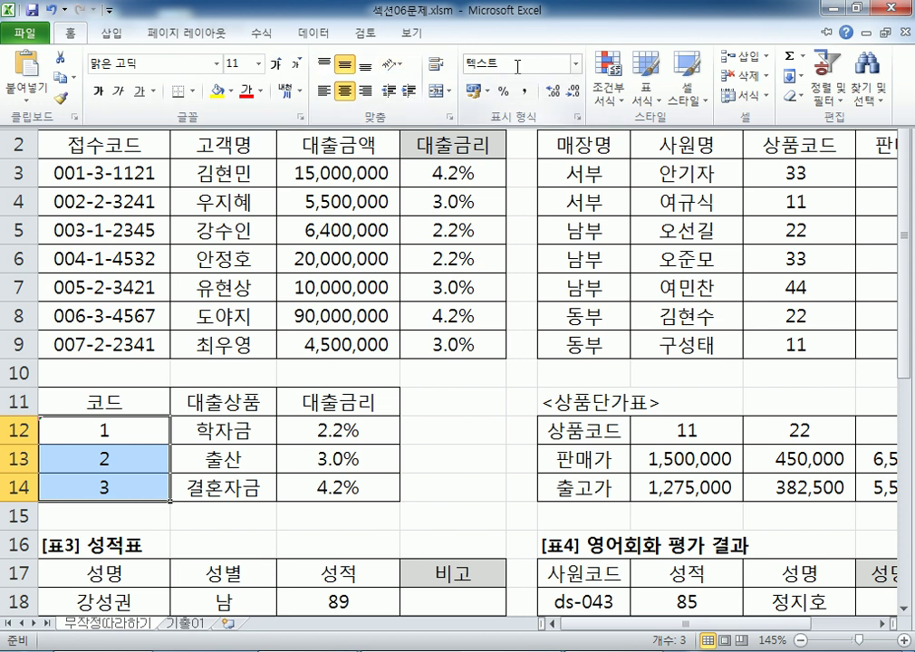
{"action": "left_click", "coordinate": [577, 64]}
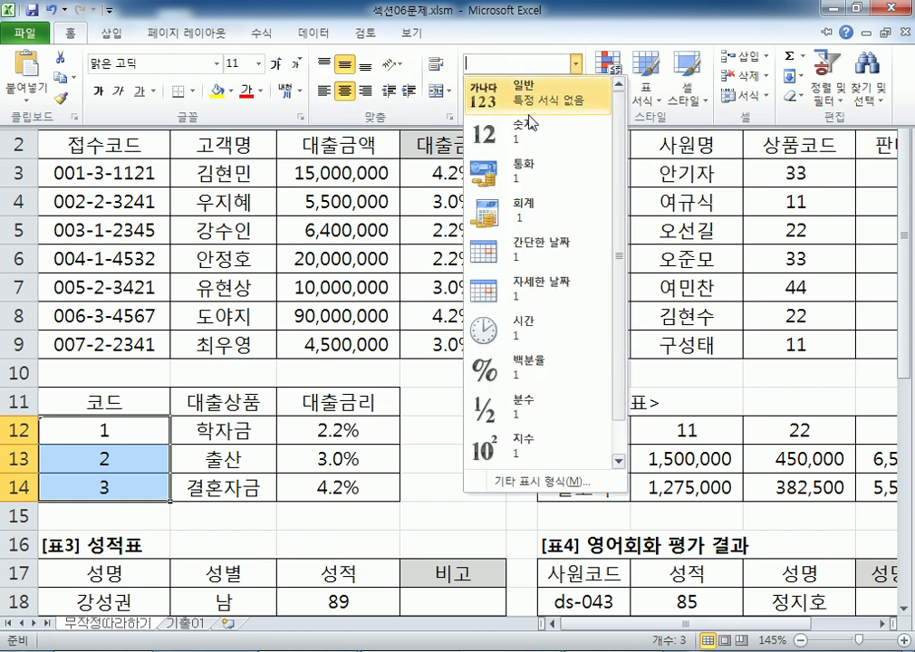
{"action": "left_click", "coordinate": [444, 340]}
Re-enter the codes 1, 2 and 3 in A12:A14 as numbers and select the loan rate results D3:D9.
{"action": "double_click", "coordinate": [112, 432]}
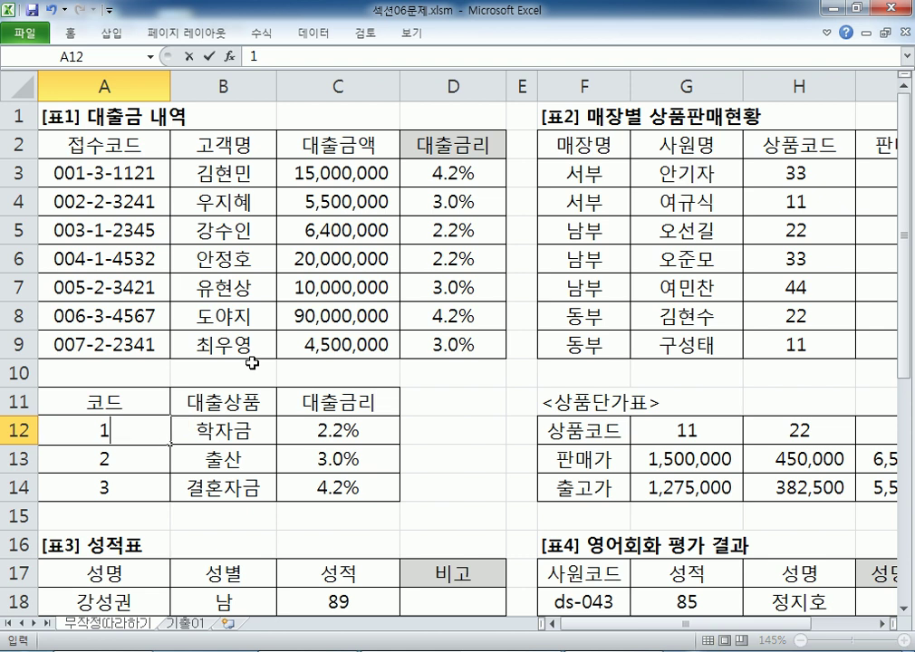
{"action": "key", "text": "Return"}
{"action": "key", "text": "F2"}
{"action": "key", "text": "Return"}
{"action": "key", "text": "F2"}
{"action": "key", "text": "Return"}
{"action": "key", "text": "Up"}
{"action": "key", "text": "Up"}
{"action": "key", "text": "Up"}
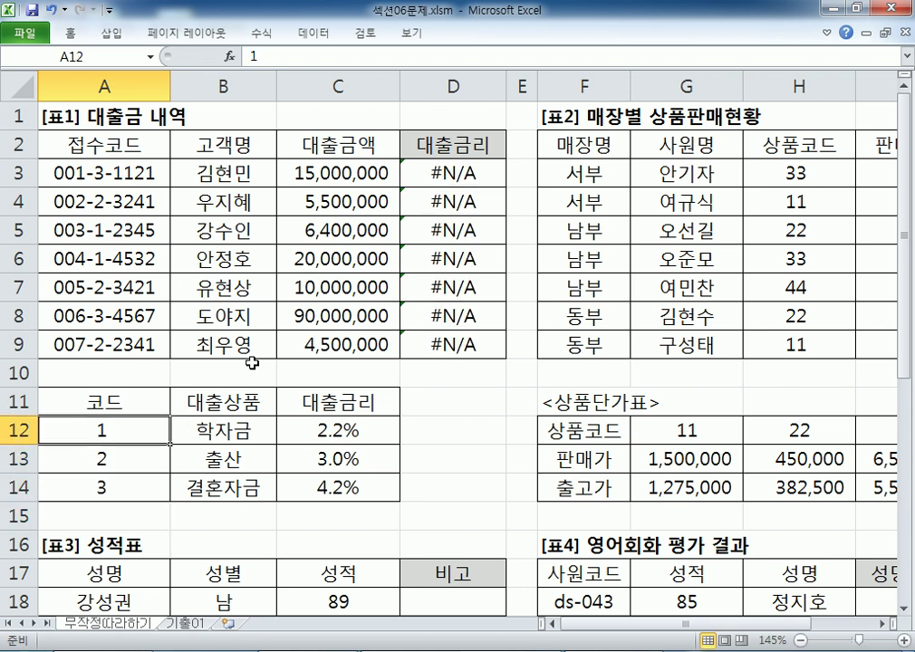
{"action": "left_click", "coordinate": [443, 175]}
{"action": "left_click_drag", "start_coordinate": [442, 175], "coordinate": [440, 337]}
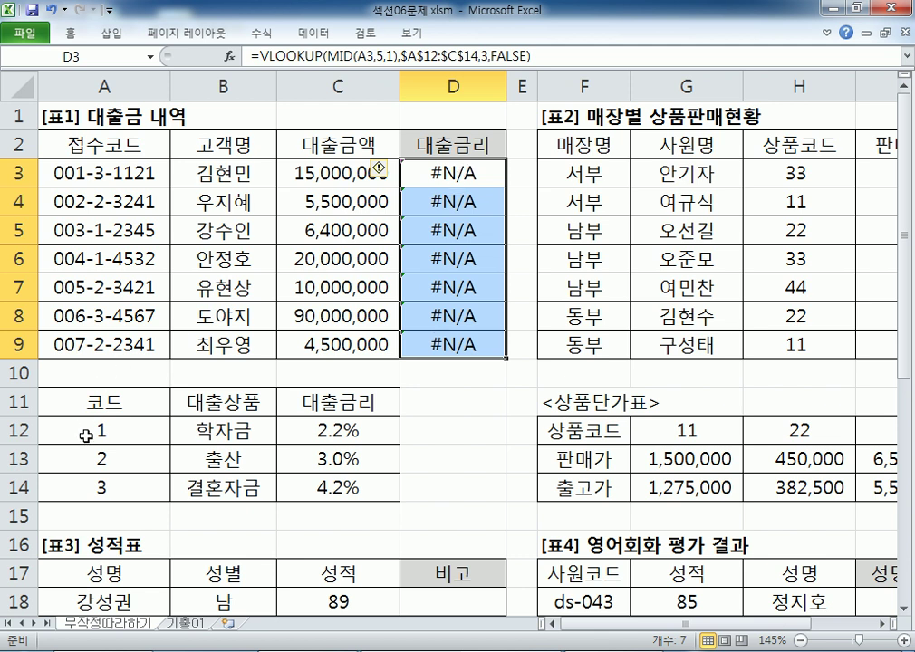
Enter the loan codes as text in A12:A14 with a leading apostrophe: '1, '2 and '3.
{"action": "left_click", "coordinate": [62, 429]}
{"action": "type", "text": "'1"}
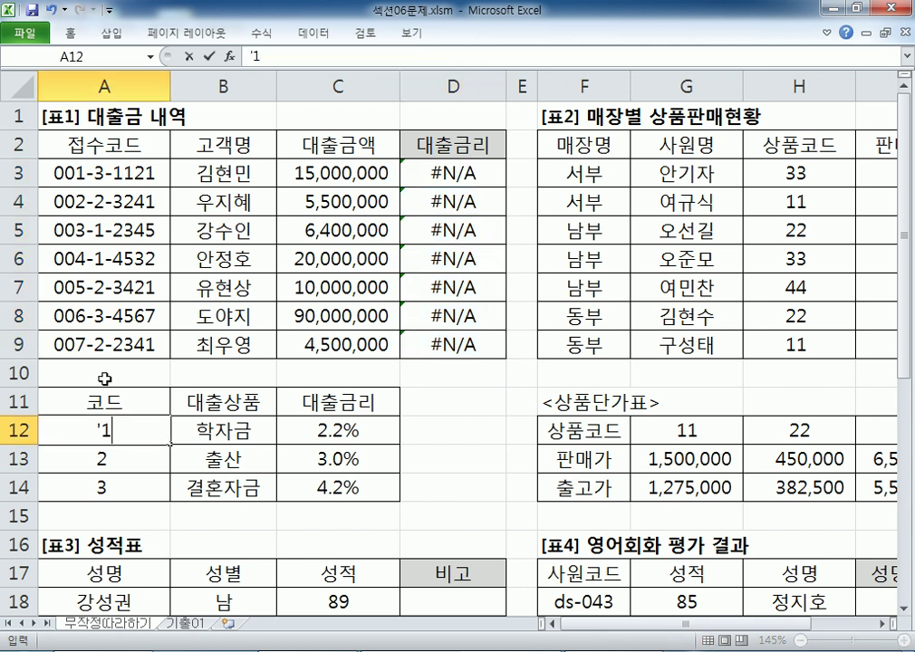
{"action": "key", "text": "Return"}
{"action": "type", "text": "'2"}
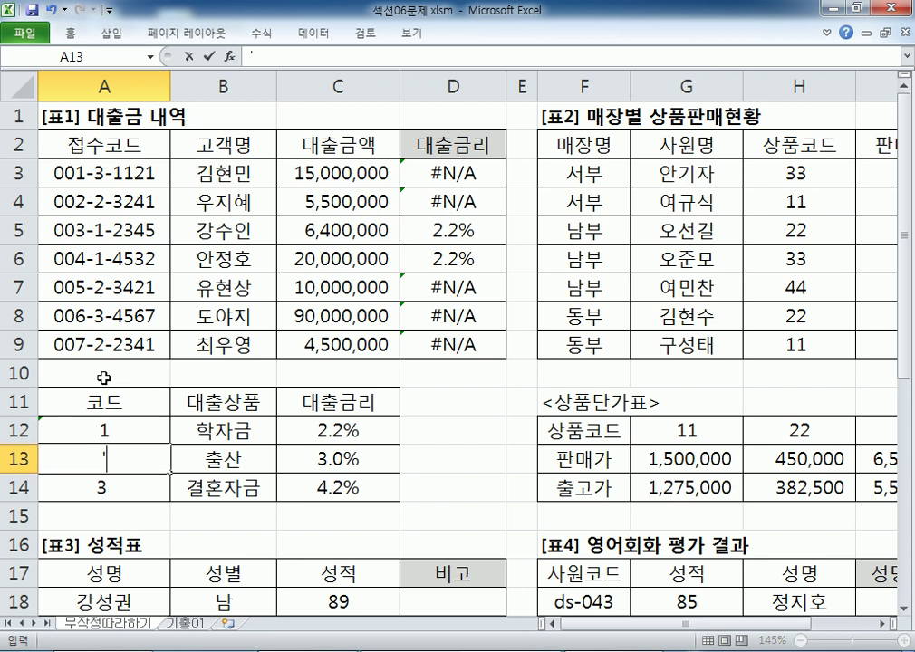
{"action": "key", "text": "Return"}
{"action": "type", "text": "'3"}
{"action": "key", "text": "Return"}
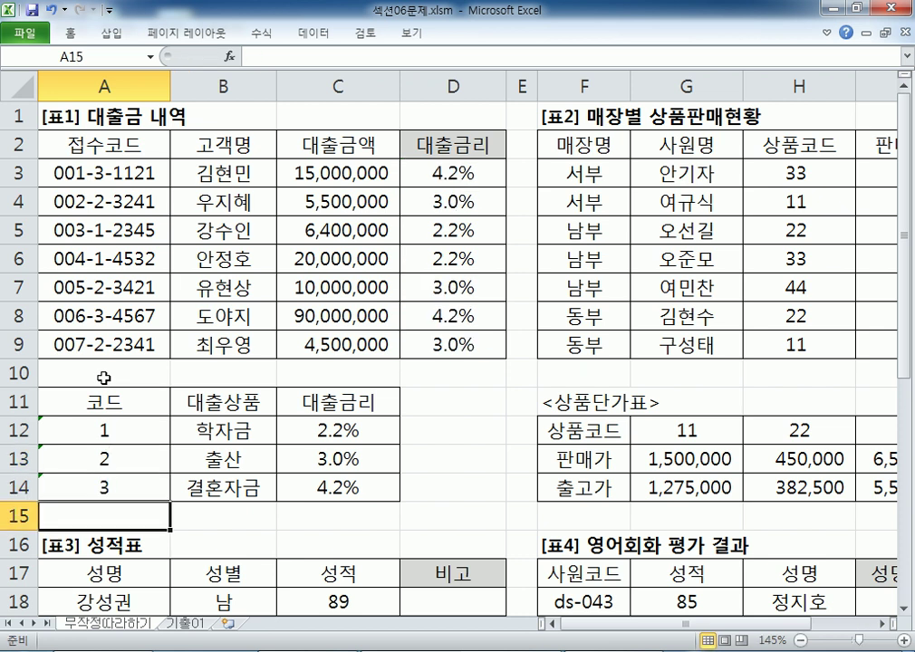
Check the receipt code in A3 and apply the 텍스트 (Text) format to the loan codes in A12:A14.
{"action": "left_click", "coordinate": [95, 173]}
{"action": "double_click", "coordinate": [100, 172]}
{"action": "key", "text": "Escape"}
{"action": "left_click_drag", "start_coordinate": [81, 431], "coordinate": [100, 488]}
{"action": "left_click", "coordinate": [71, 34]}
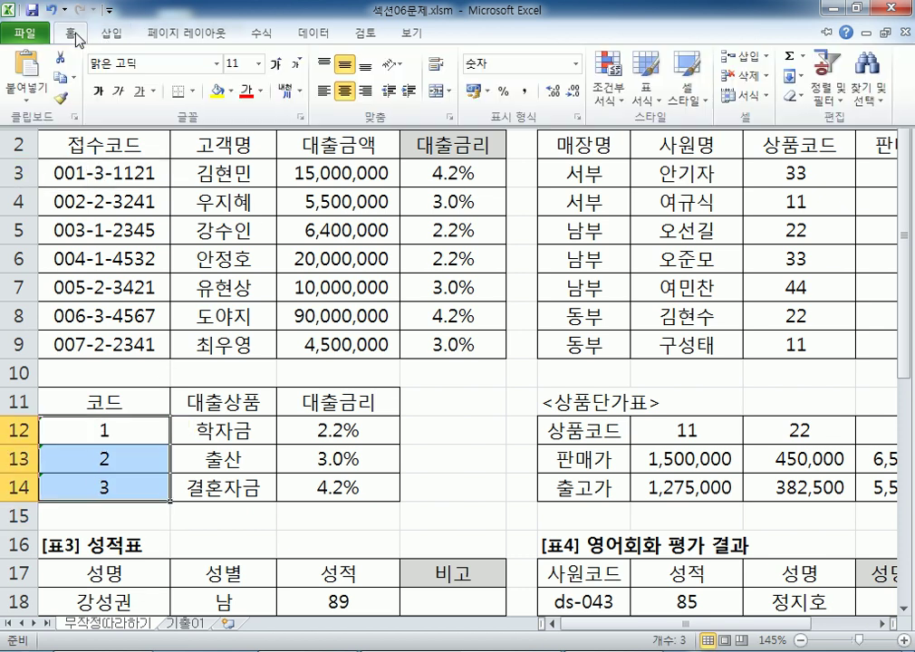
{"action": "left_click", "coordinate": [575, 63]}
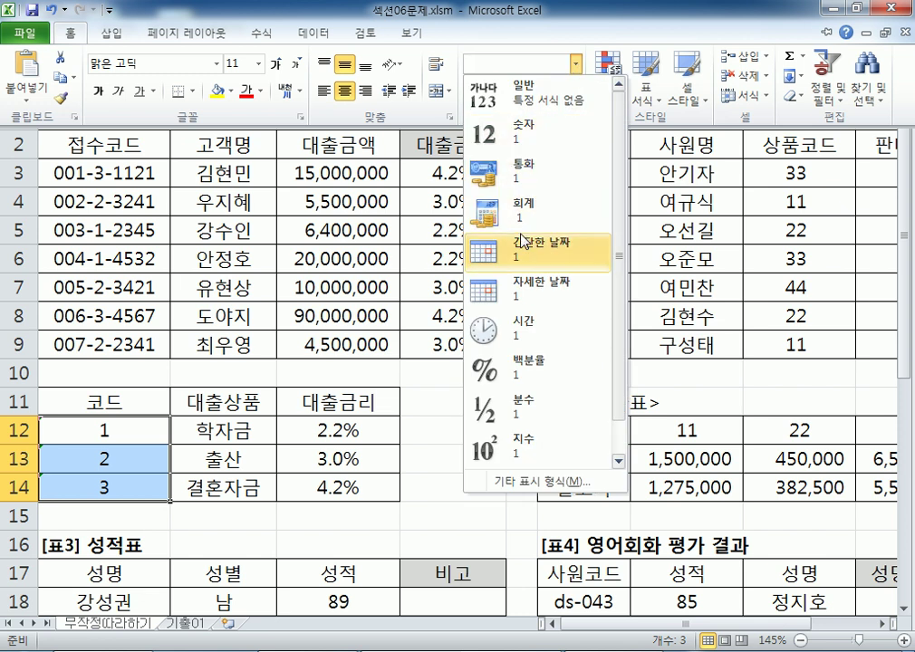
{"action": "scroll", "coordinate": [548, 399], "scroll_direction": "down", "scroll_amount": 1}
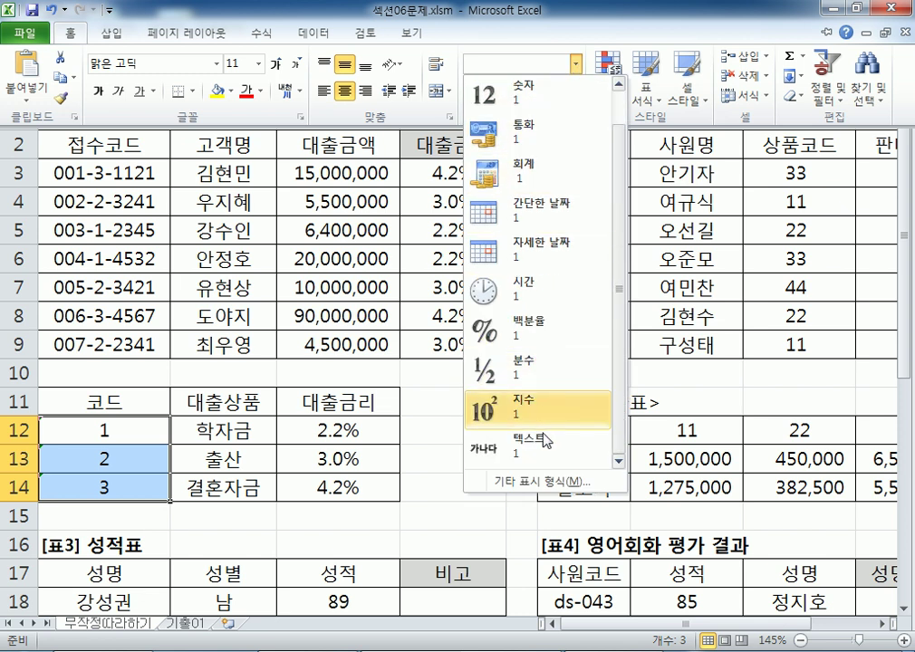
{"action": "left_click", "coordinate": [549, 438]}
{"action": "left_click", "coordinate": [125, 430]}
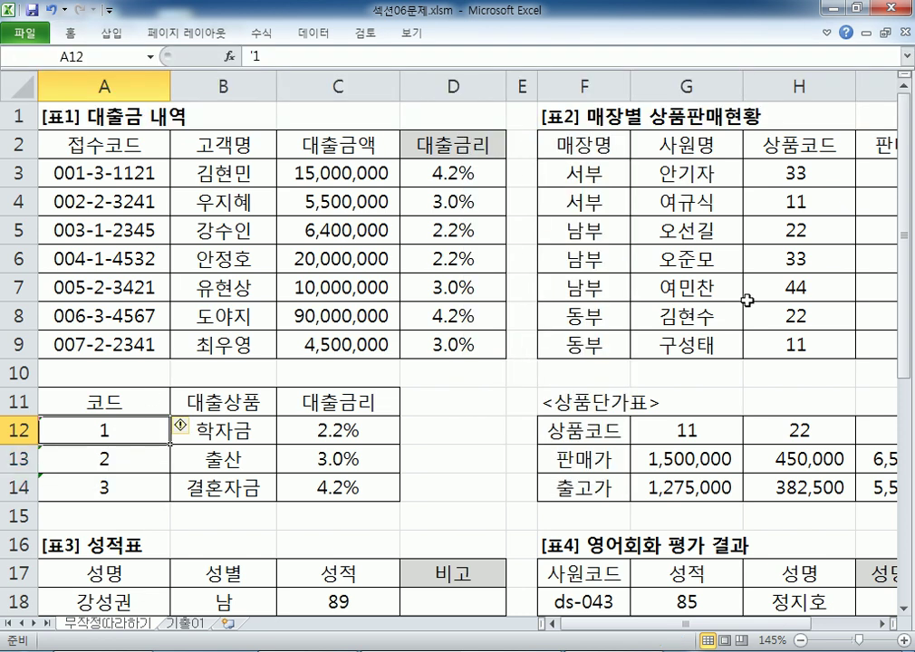
{"action": "key", "text": "Return"}
{"action": "key", "text": "Return"}
{"action": "key", "text": "Return"}
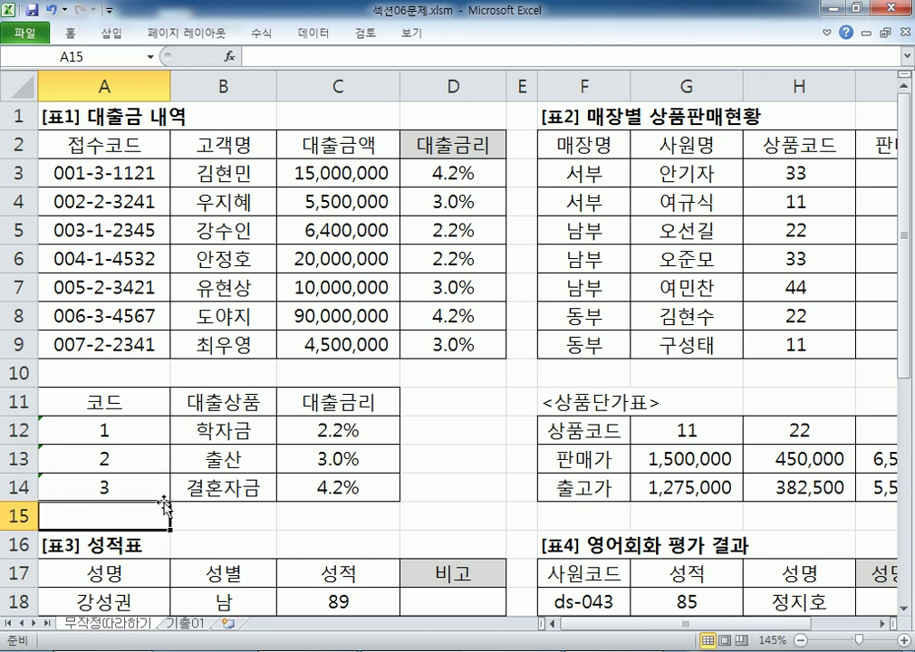
Compare the loan codes A12:A14 with the receipt codes A3:A9, highlighting the middle digit in A3.
{"action": "left_click_drag", "start_coordinate": [135, 432], "coordinate": [128, 475]}
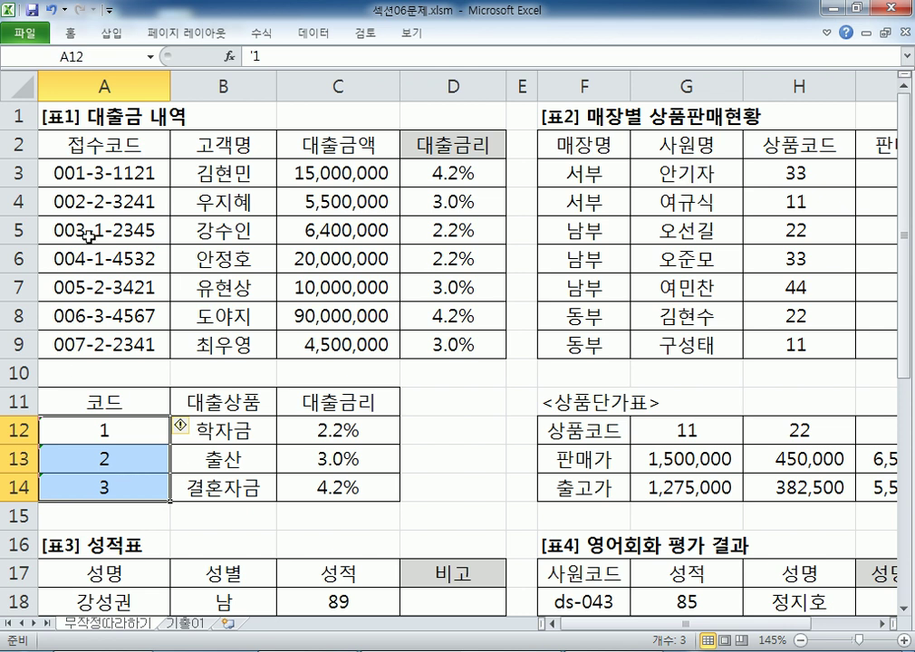
{"action": "left_click_drag", "start_coordinate": [76, 165], "coordinate": [116, 347]}
{"action": "scroll", "coordinate": [147, 391], "scroll_direction": "down", "scroll_amount": 1}
{"action": "scroll", "coordinate": [148, 392], "scroll_direction": "down", "scroll_amount": 1}
{"action": "left_click_drag", "start_coordinate": [129, 268], "coordinate": [131, 320]}
{"action": "scroll", "coordinate": [127, 321], "scroll_direction": "up", "scroll_amount": 2}
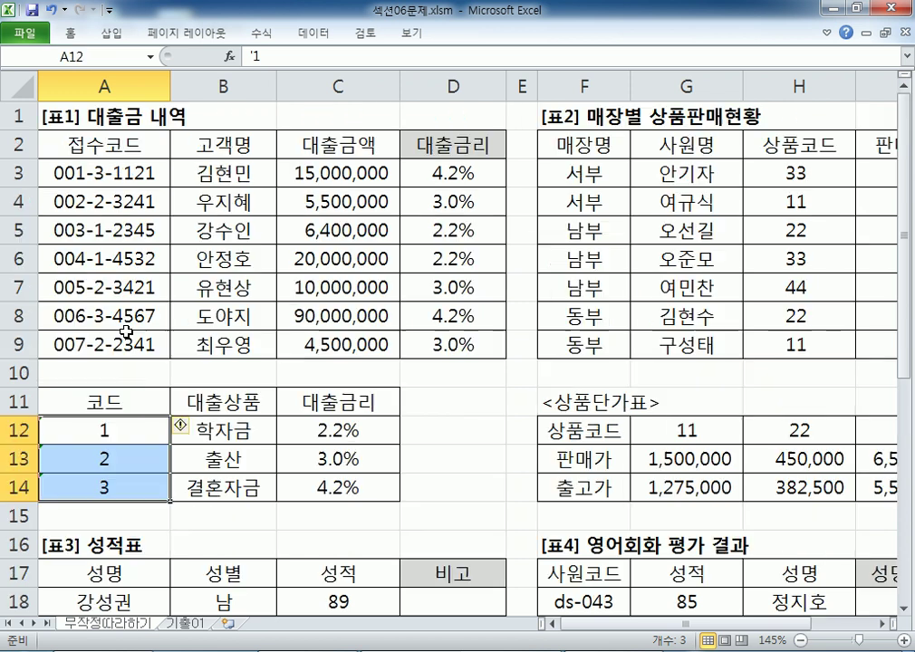
{"action": "double_click", "coordinate": [101, 173]}
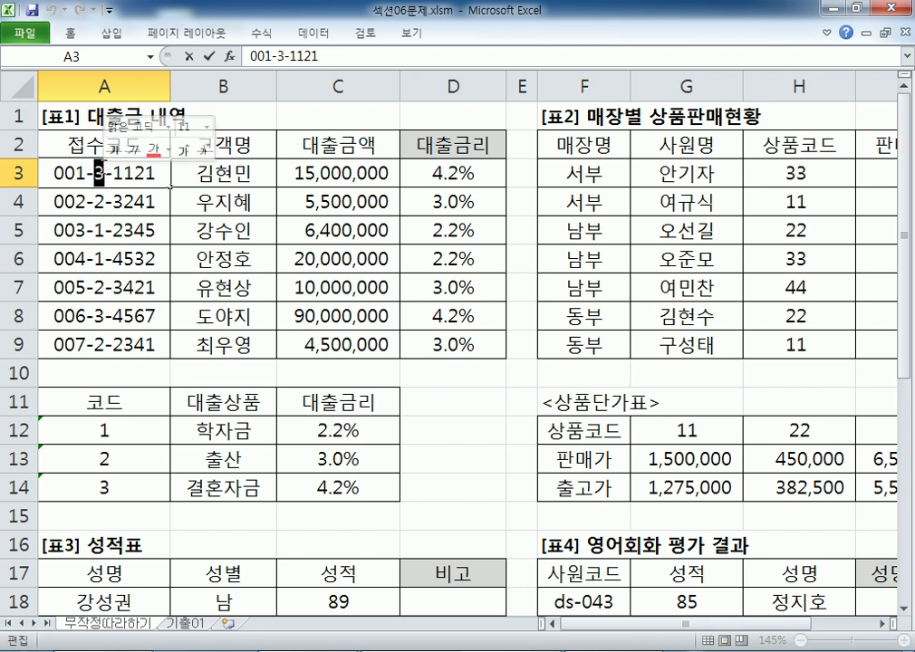
{"action": "key", "text": "Escape"}
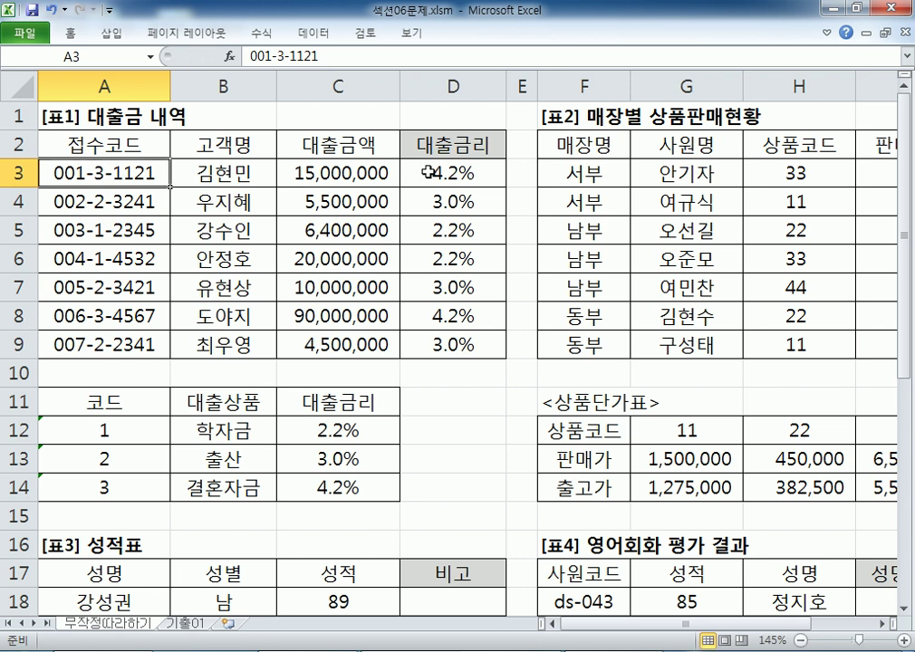
Examine the MID(A3,5,1) lookup value in the D3 formula against the text codes in A12:A14.
{"action": "left_click", "coordinate": [423, 177]}
{"action": "double_click", "coordinate": [419, 176]}
{"action": "left_click_drag", "start_coordinate": [356, 173], "coordinate": [458, 173]}
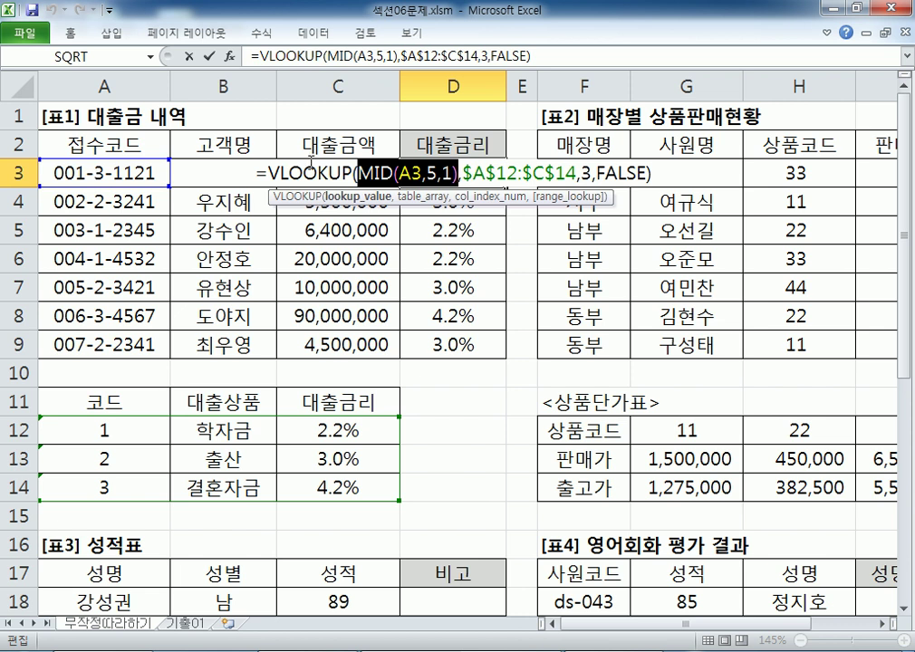
{"action": "scroll", "coordinate": [162, 285], "scroll_direction": "down", "scroll_amount": 1}
{"action": "left_click_drag", "start_coordinate": [133, 345], "coordinate": [125, 433]}
{"action": "key", "text": "Escape"}
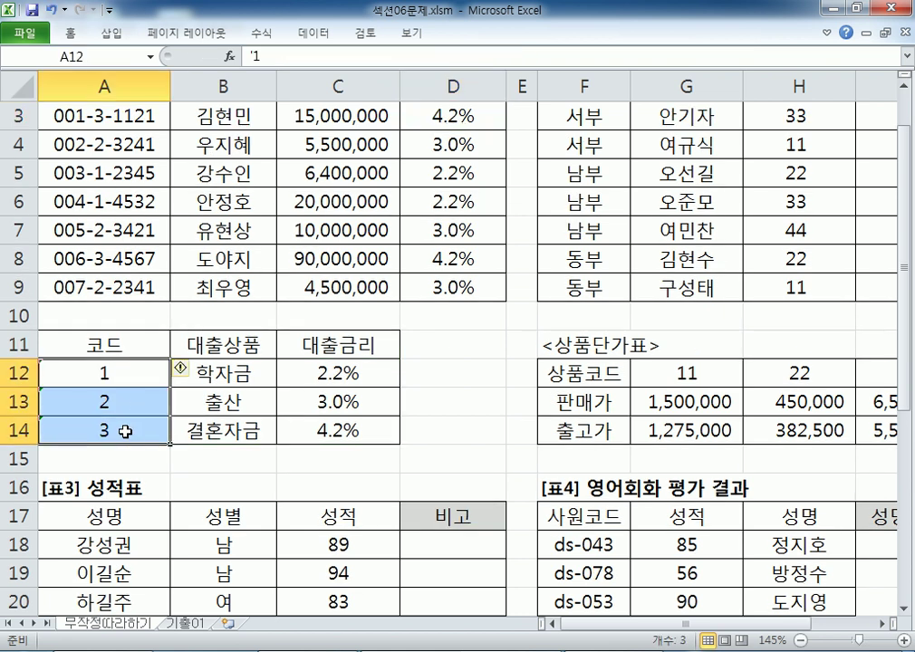
{"action": "scroll", "coordinate": [122, 398], "scroll_direction": "up", "scroll_amount": 1}
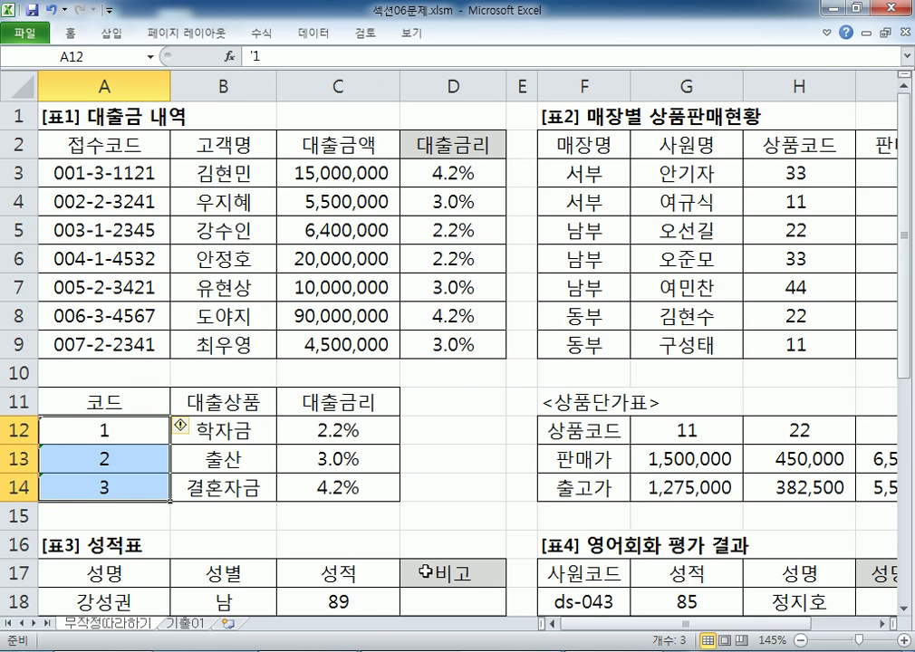
{"action": "left_click", "coordinate": [106, 174]}
Bring the store sales table [표2] and its unit price table into view and select sales amount cell J3.
{"action": "scroll", "coordinate": [80, 237], "scroll_direction": "down", "scroll_amount": 1}
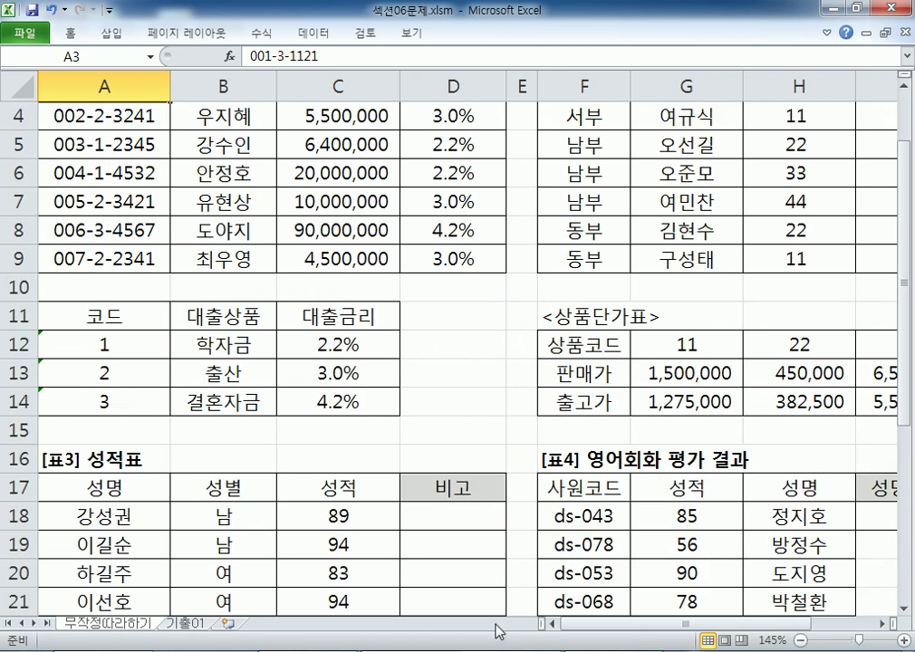
{"action": "left_click_drag", "start_coordinate": [609, 624], "coordinate": [788, 625]}
{"action": "scroll", "coordinate": [808, 489], "scroll_direction": "up", "scroll_amount": 1}
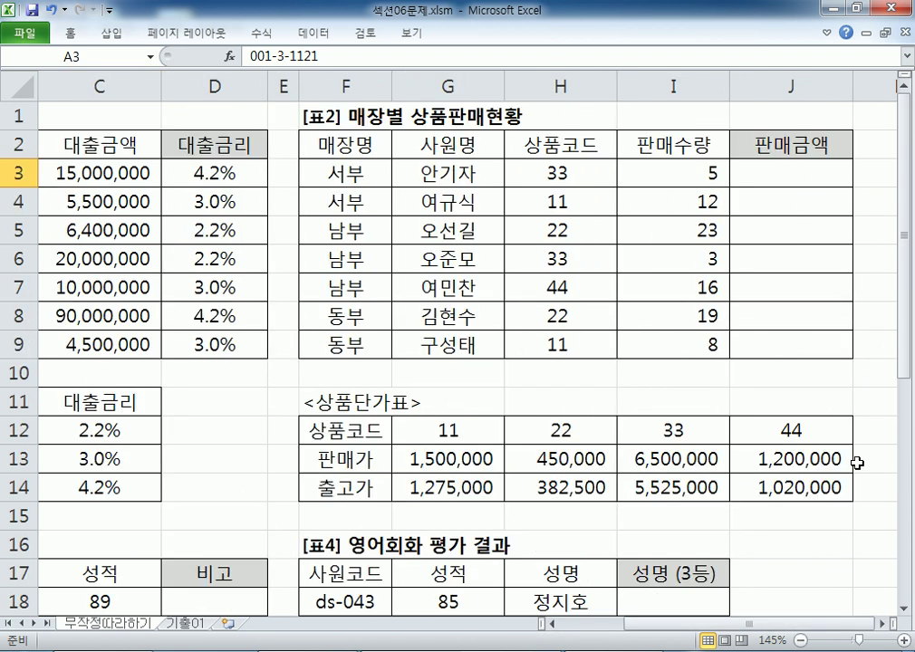
{"action": "left_click", "coordinate": [890, 624]}
{"action": "left_click", "coordinate": [890, 624]}
{"action": "left_click", "coordinate": [569, 172]}
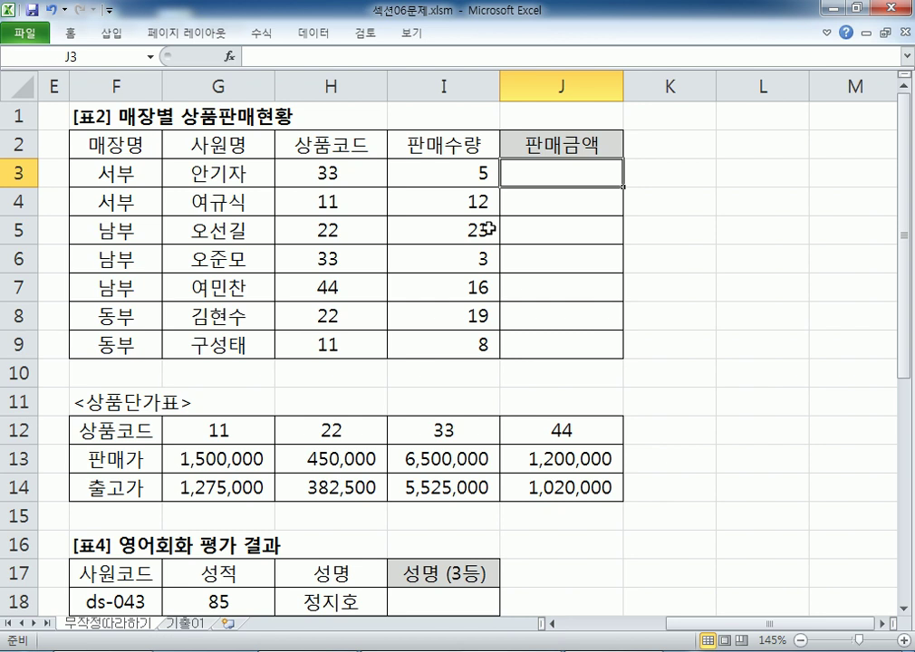
Switch to Notepad, paste the copied text into the notes and insert ten blank lines below them.
{"action": "key", "text": "alt+Tab"}
{"action": "left_click", "coordinate": [35, 350]}
{"action": "key", "text": "ctrl+v"}
{"action": "scroll", "coordinate": [36, 347], "scroll_direction": "down", "scroll_amount": 1}
{"action": "left_click", "coordinate": [37, 386]}
{"action": "key", "text": "Return"}
{"action": "key", "text": "Return"}
{"action": "key", "text": "Return"}
{"action": "key", "text": "Return"}
{"action": "key", "text": "Return"}
{"action": "key", "text": "Return"}
{"action": "key", "text": "Return"}
{"action": "key", "text": "Return"}
{"action": "key", "text": "Return"}
{"action": "key", "text": "Return"}
{"action": "scroll", "coordinate": [28, 272], "scroll_direction": "down", "scroll_amount": 1}
{"action": "left_click", "coordinate": [19, 164]}
Switch to Excel and examine how code 33's prices in I12:I14 and the quantity in I3 relate to sales amount cell J3.
{"action": "key", "text": "alt+Tab"}
{"action": "left_click", "coordinate": [422, 432]}
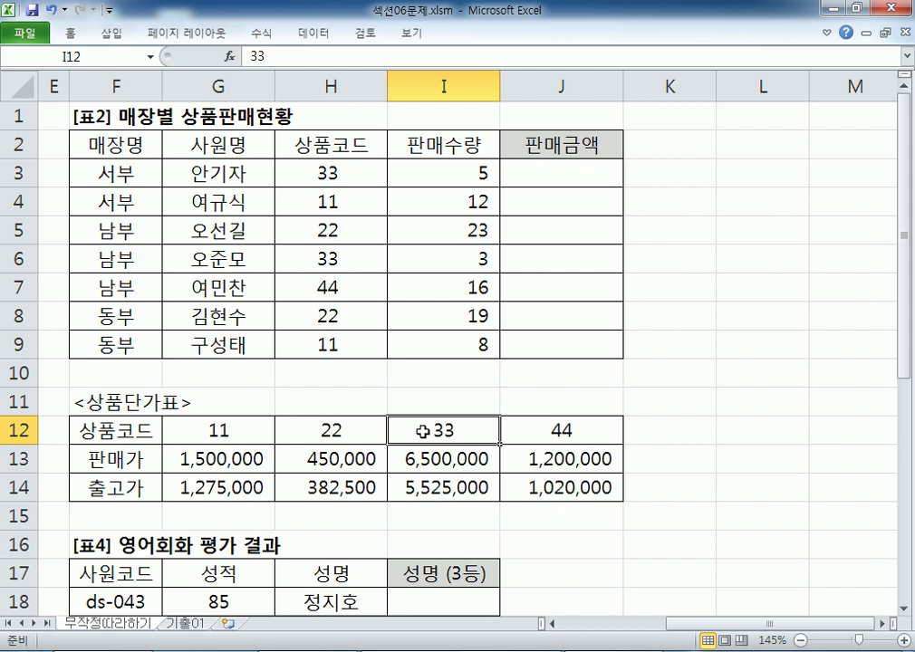
{"action": "left_click_drag", "start_coordinate": [422, 431], "coordinate": [415, 480]}
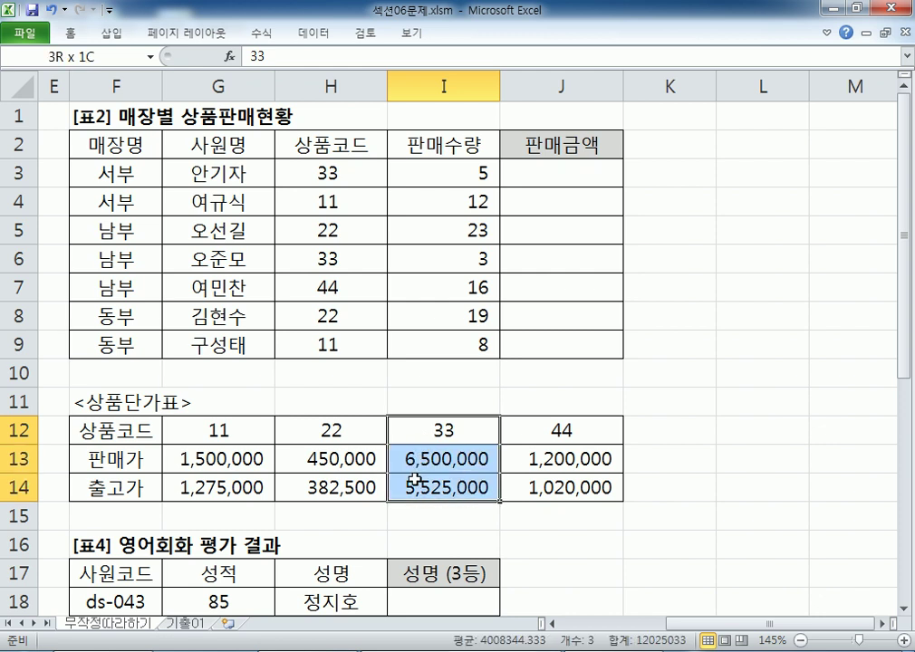
{"action": "left_click", "coordinate": [468, 172]}
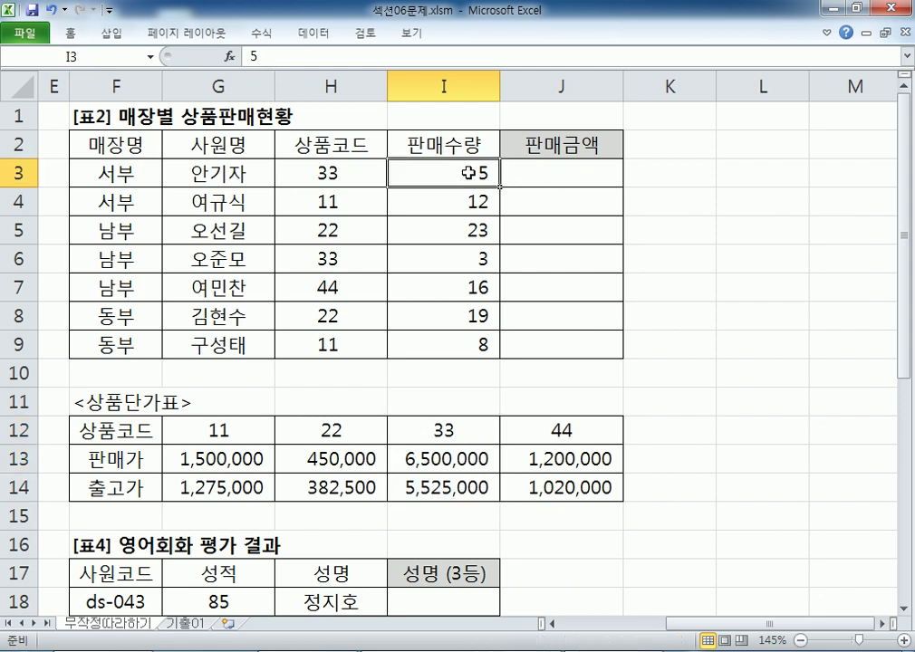
{"action": "left_click", "coordinate": [555, 164]}
{"action": "left_click", "coordinate": [475, 462]}
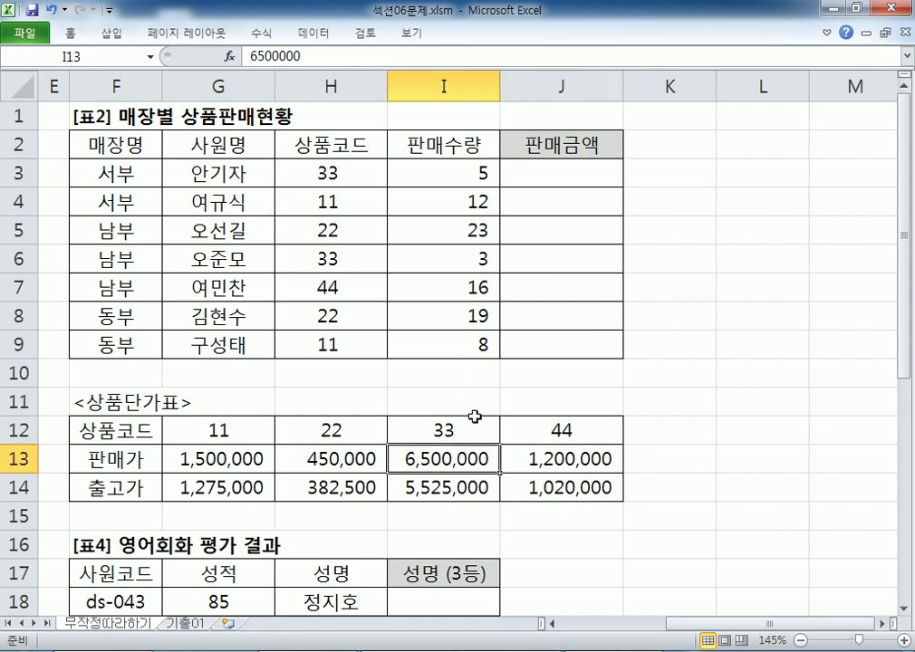
{"action": "left_click", "coordinate": [463, 173]}
{"action": "left_click", "coordinate": [536, 175]}
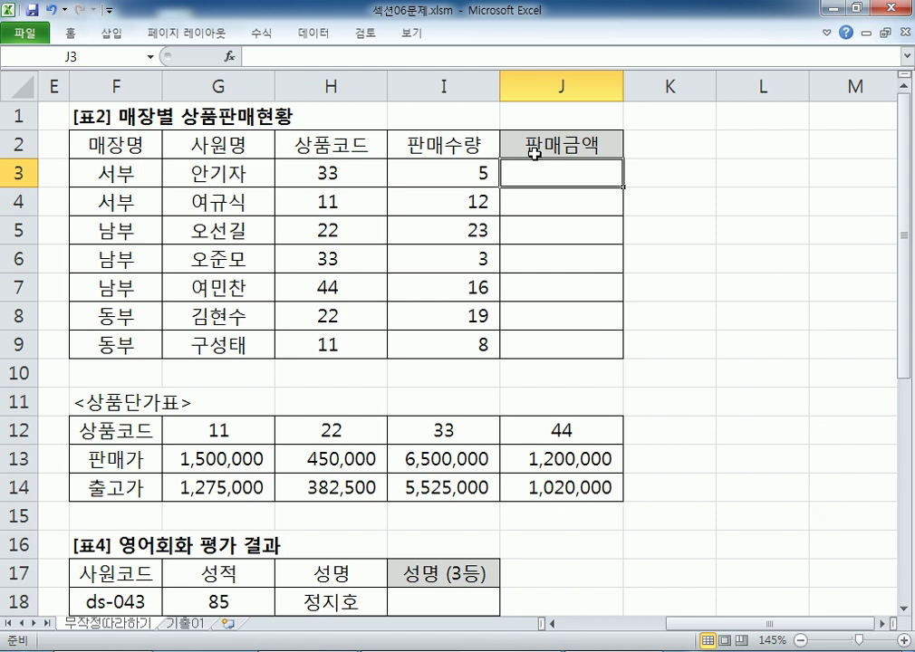
Examine the quantity in I3 against code 33's selling and shipping prices in I13:I14 of the unit price table.
{"action": "left_click", "coordinate": [424, 175]}
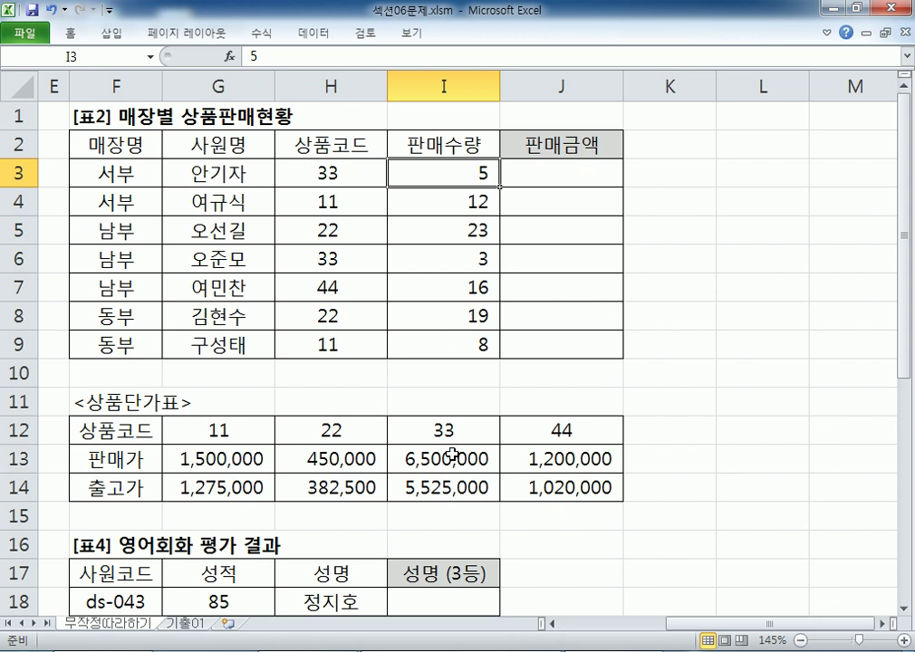
{"action": "scroll", "coordinate": [452, 455], "scroll_direction": "down", "scroll_amount": 1}
{"action": "left_click_drag", "start_coordinate": [445, 373], "coordinate": [409, 402]}
{"action": "left_click", "coordinate": [409, 380]}
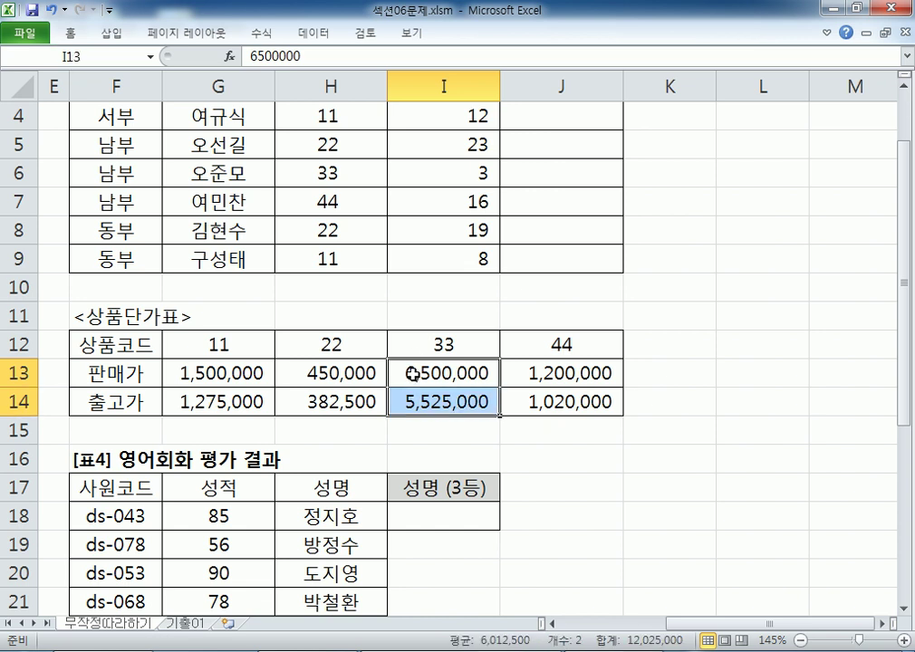
{"action": "scroll", "coordinate": [413, 372], "scroll_direction": "up", "scroll_amount": 1}
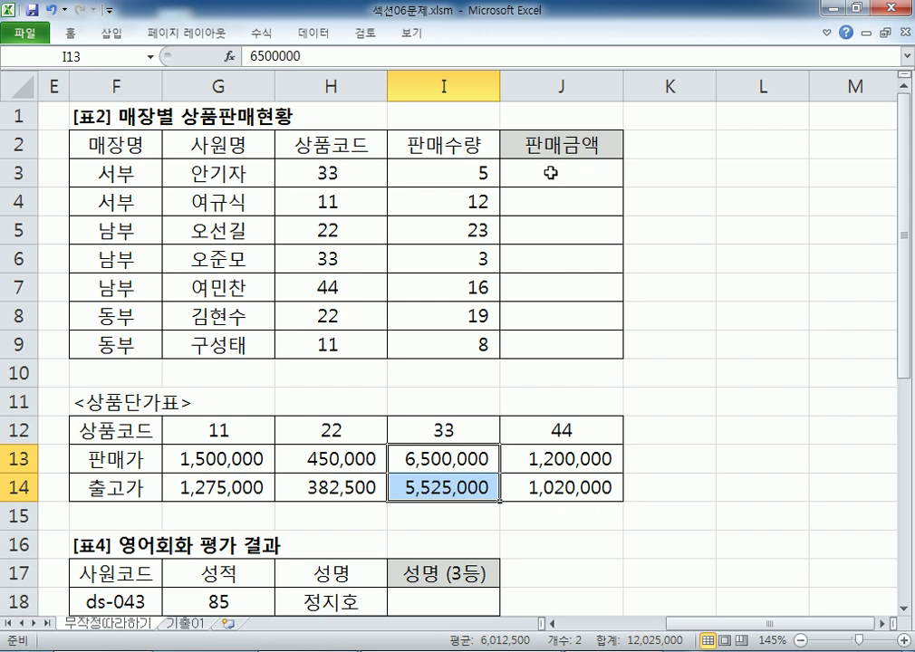
{"action": "scroll", "coordinate": [544, 158], "scroll_direction": "down", "scroll_amount": 1}
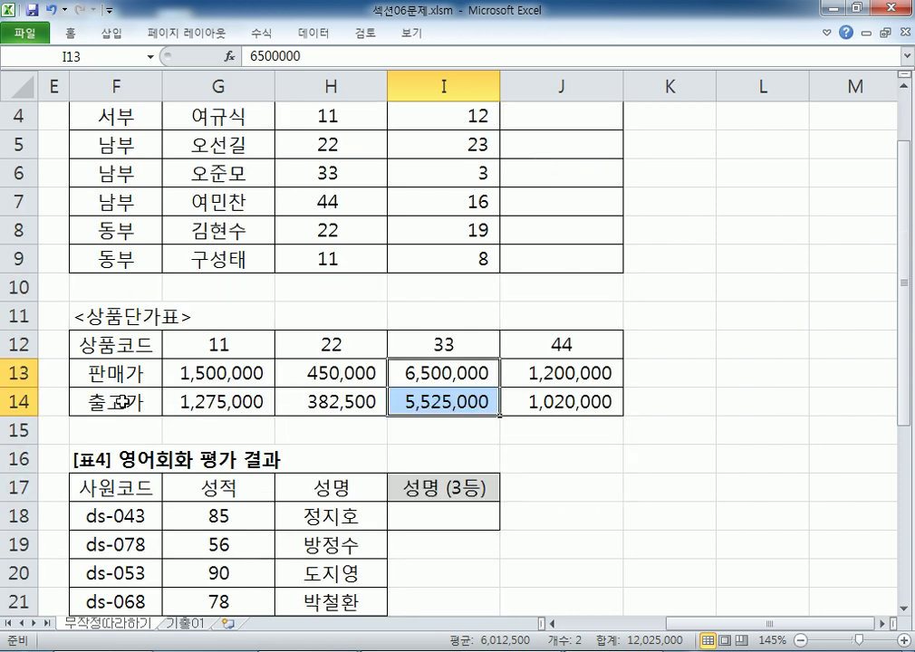
{"action": "scroll", "coordinate": [115, 405], "scroll_direction": "up", "scroll_amount": 1}
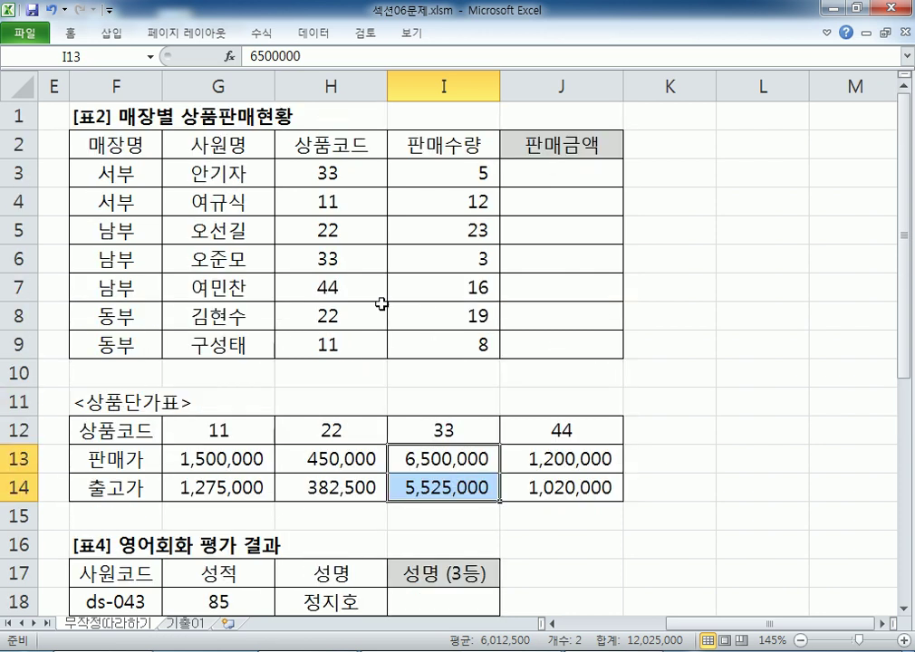
{"action": "left_click", "coordinate": [425, 457]}
{"action": "left_click", "coordinate": [458, 174]}
Enter the formula =I3*I13 in sales amount cell J3 and reselect the cell.
{"action": "left_click", "coordinate": [562, 175]}
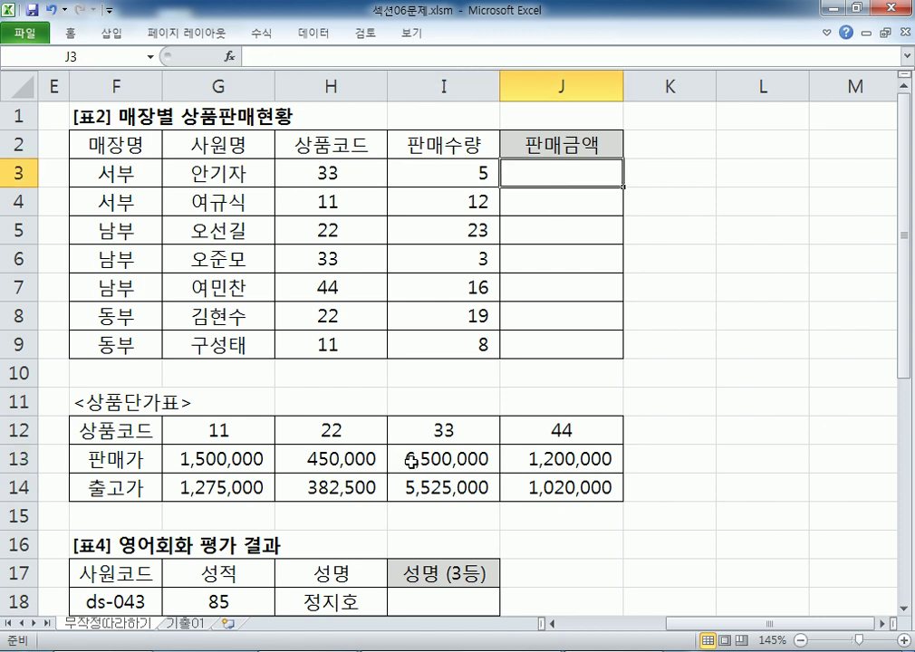
{"action": "type", "text": "="}
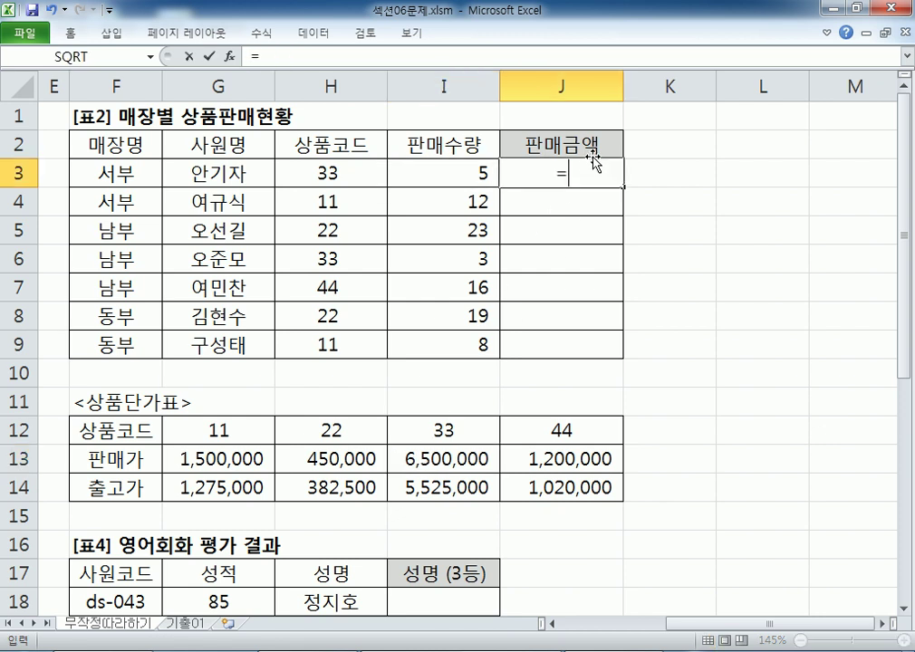
{"action": "left_click", "coordinate": [462, 172]}
{"action": "type", "text": "*"}
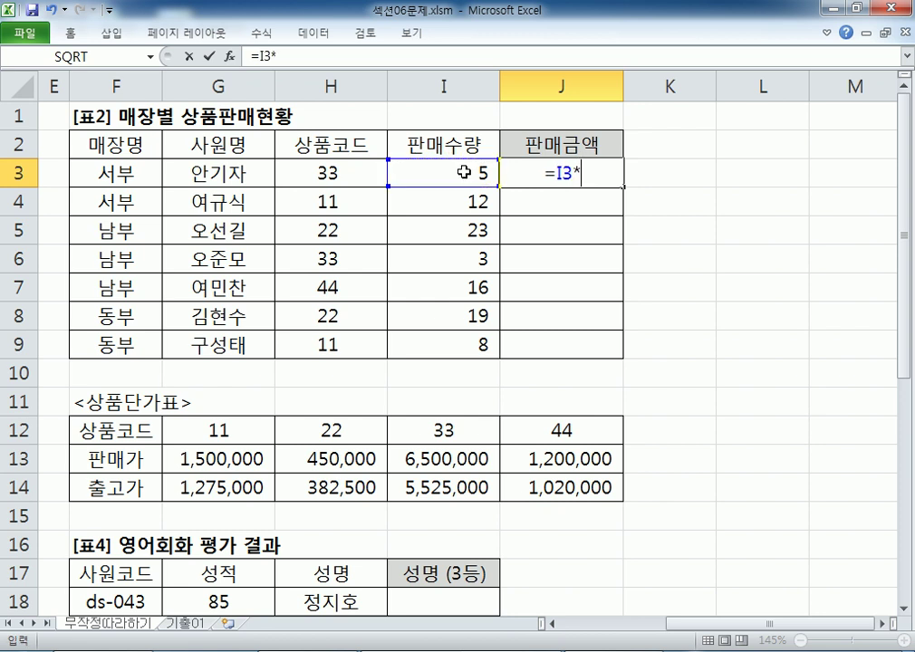
{"action": "left_click", "coordinate": [432, 450]}
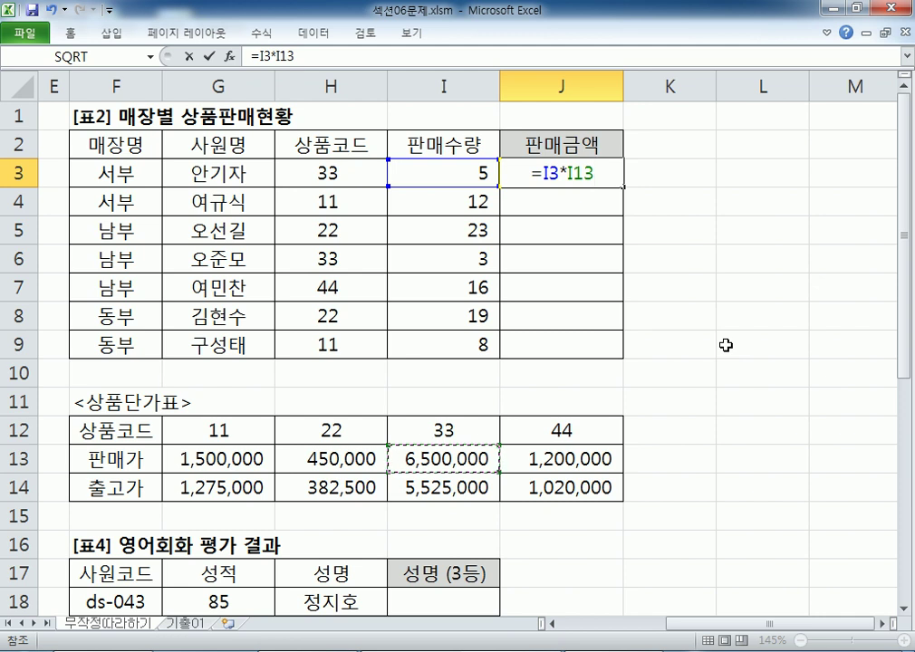
{"action": "key", "text": "Return"}
{"action": "left_click", "coordinate": [604, 172]}
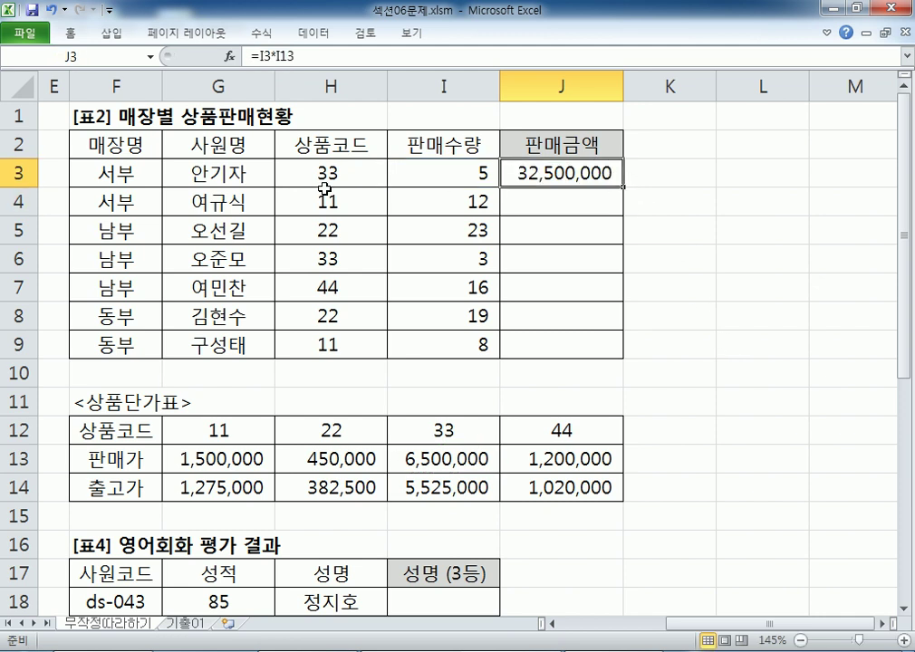
Change the product code in H3 to 22 and inspect the J3 formula's references against the selling price in H13.
{"action": "left_click", "coordinate": [358, 177]}
{"action": "type", "text": "22"}
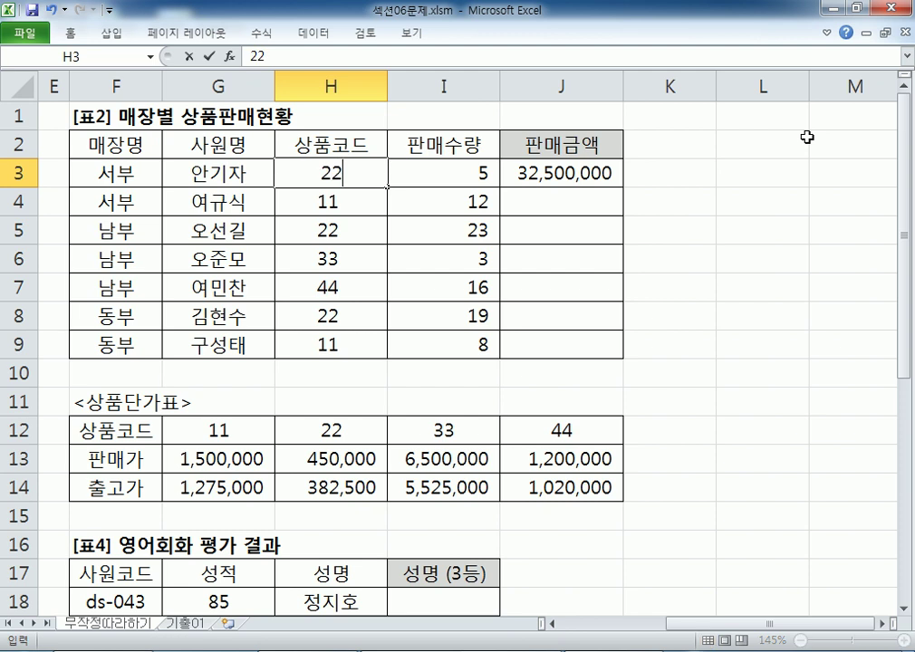
{"action": "key", "text": "Return"}
{"action": "key", "text": "Up"}
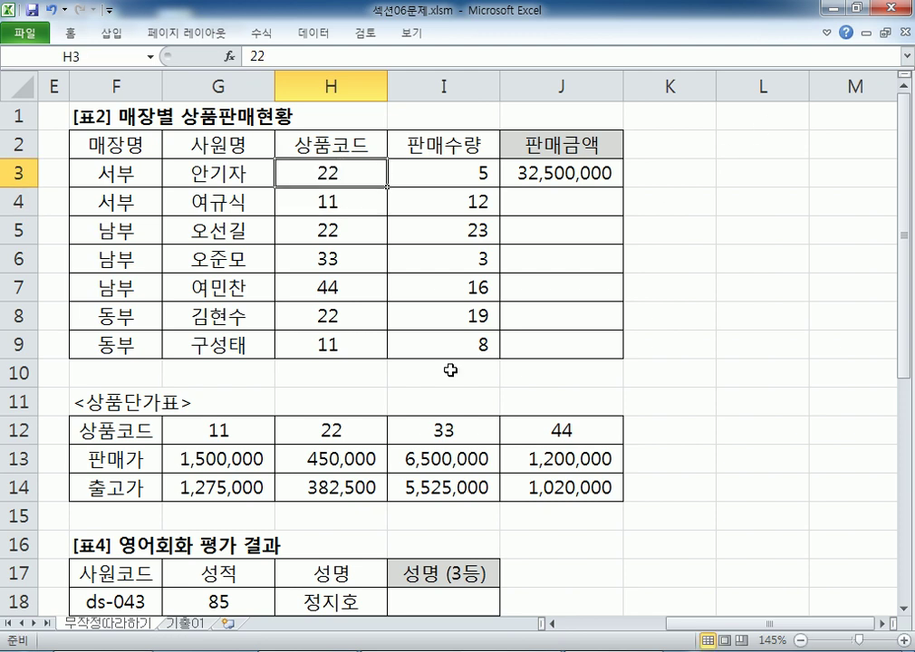
{"action": "left_click", "coordinate": [332, 458]}
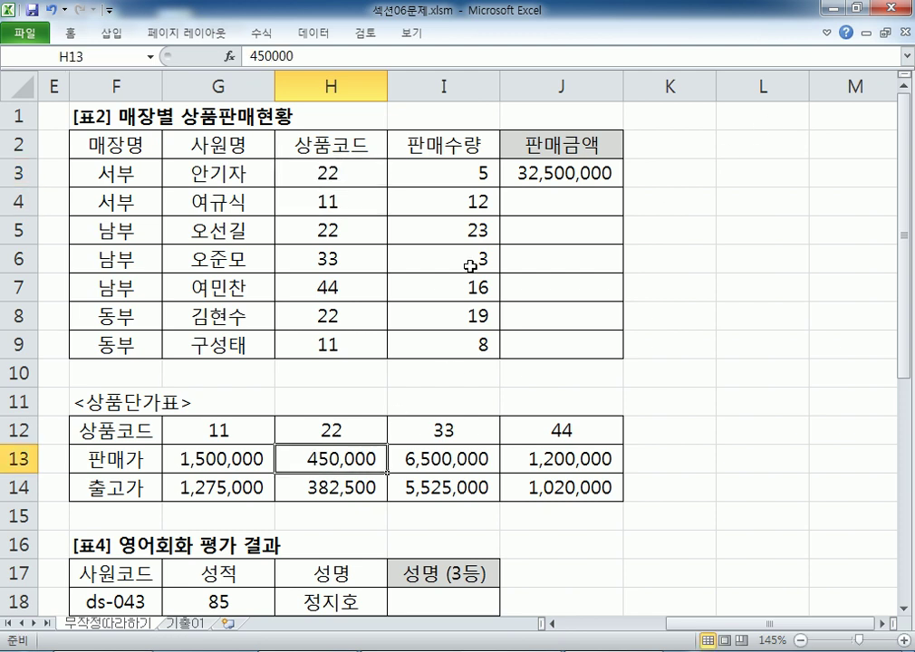
{"action": "left_click", "coordinate": [535, 173]}
{"action": "type", "text": "=I3*I13"}
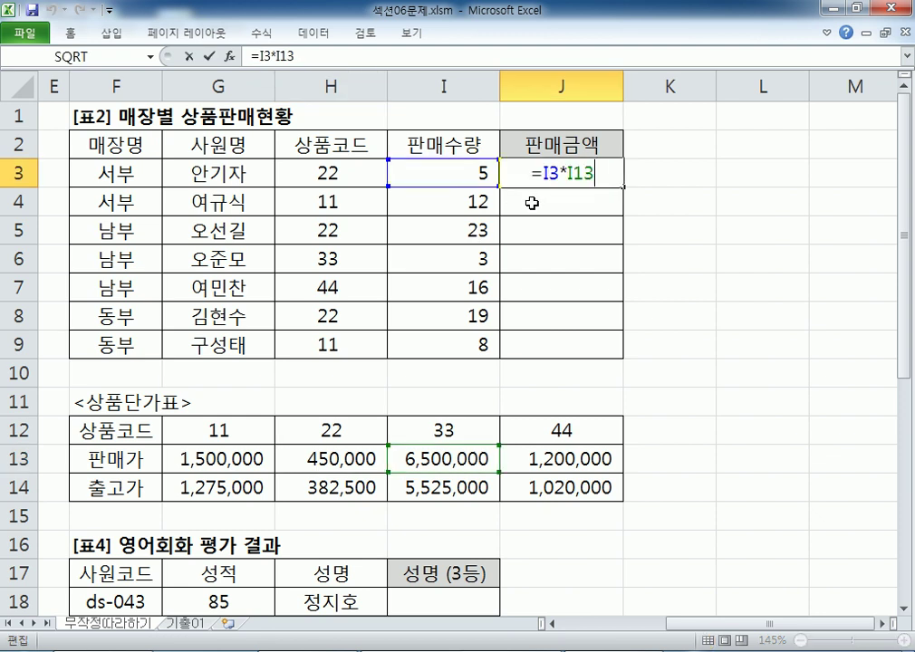
Undo the product code change in H3 and the direct multiplication formula in J3.
{"action": "key", "text": "ctrl+z"}
{"action": "key", "text": "ctrl+z"}
{"action": "key", "text": "ctrl+z"}
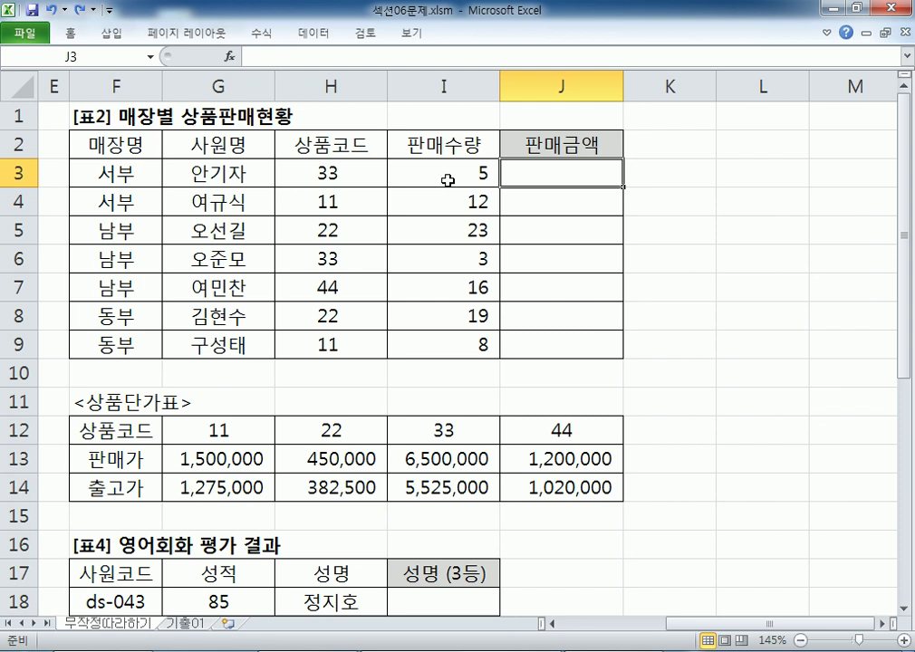
Switch to Notepad to read 판매가 in problem 2's definition, and switch back to Excel to examine the selling prices in G13:J13.
{"action": "key", "text": "alt+Tab"}
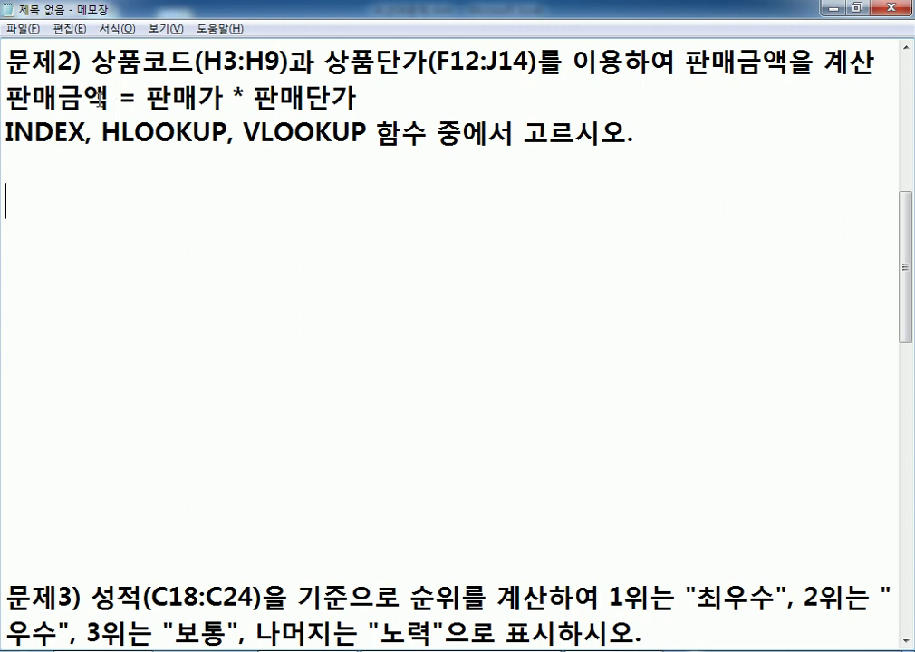
{"action": "left_click_drag", "start_coordinate": [146, 97], "coordinate": [224, 96]}
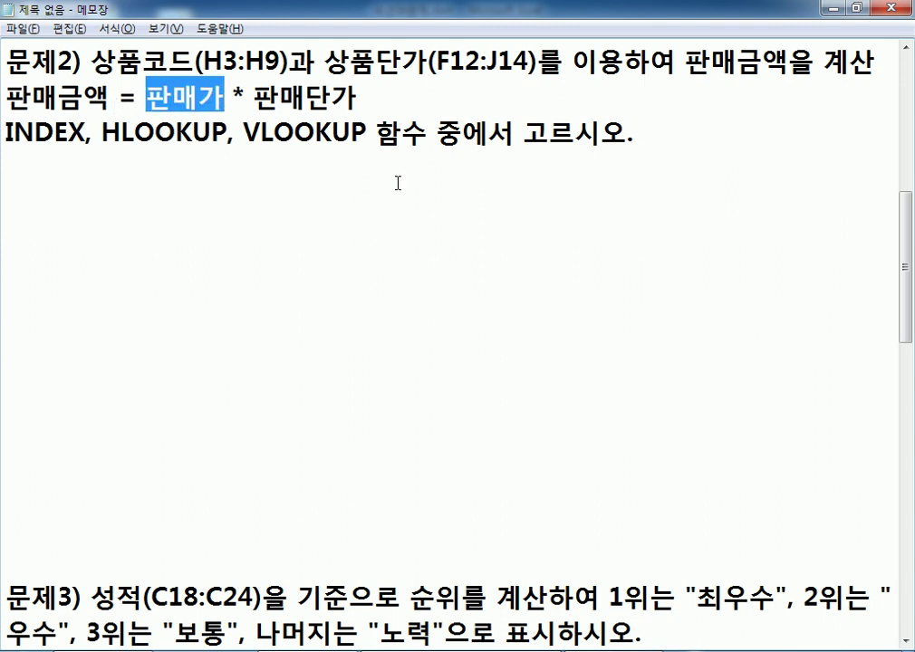
{"action": "key", "text": "alt+Tab"}
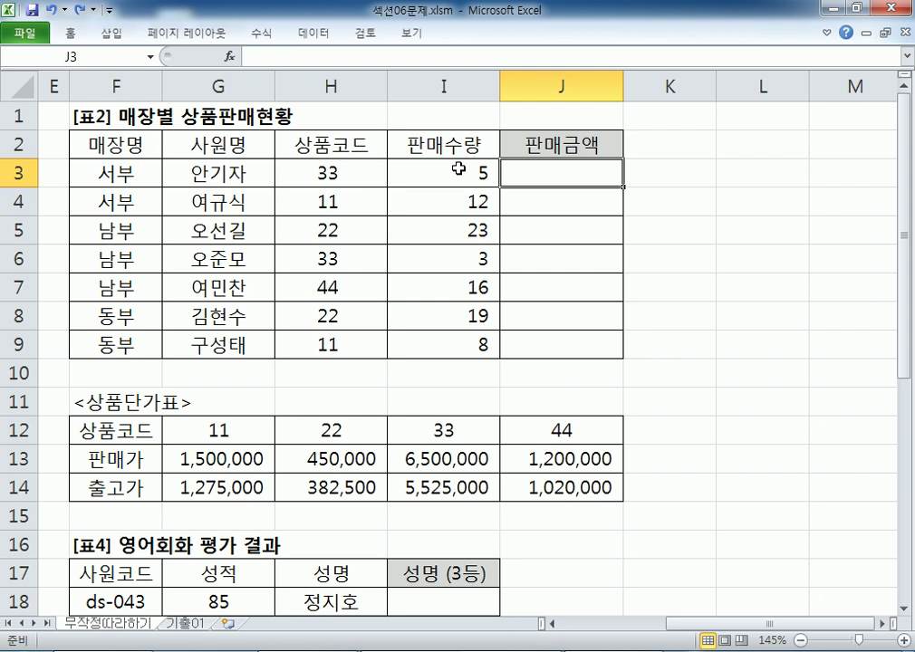
{"action": "left_click", "coordinate": [416, 460]}
{"action": "left_click_drag", "start_coordinate": [191, 453], "coordinate": [538, 460]}
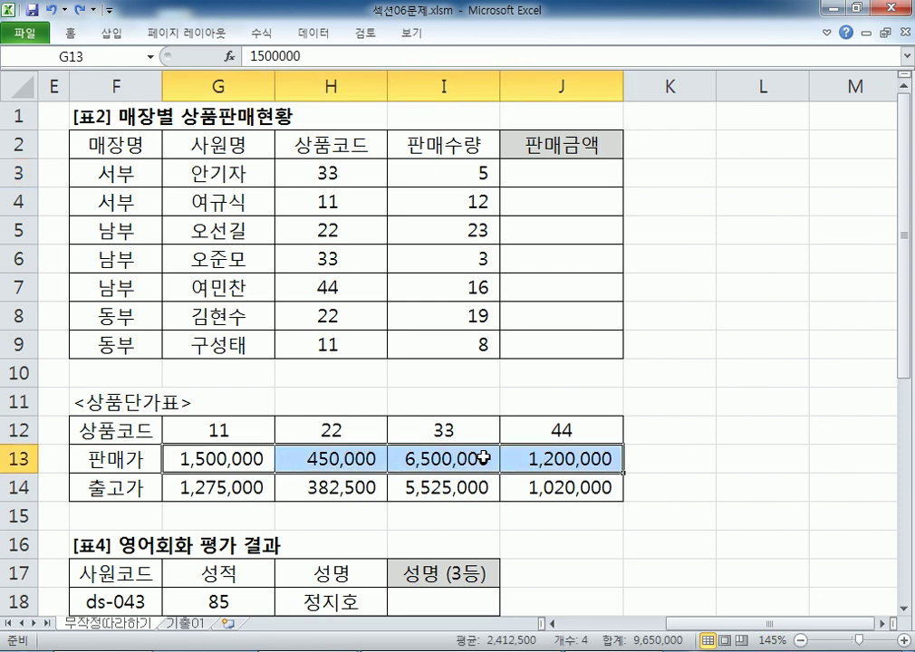
{"action": "left_click", "coordinate": [584, 460]}
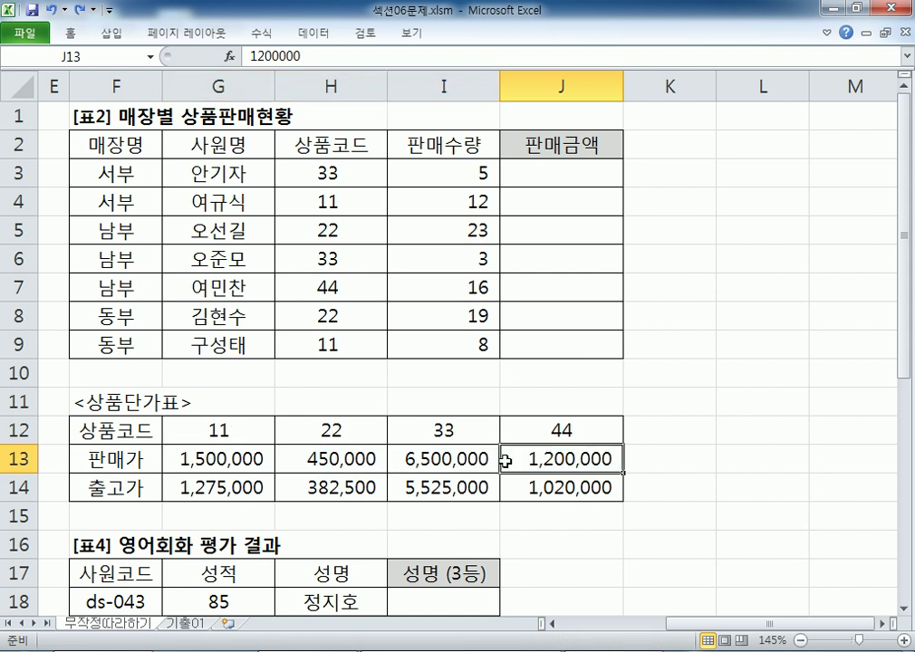
Switch to Notepad and correct 판매단가 to 판매수량 in problem 2's sales amount definition.
{"action": "key", "text": "alt+Tab"}
{"action": "left_click_drag", "start_coordinate": [254, 93], "coordinate": [357, 93]}
{"action": "key", "text": "alt+Tab"}
{"action": "key", "text": "alt+Tab"}
{"action": "left_click", "coordinate": [200, 107]}
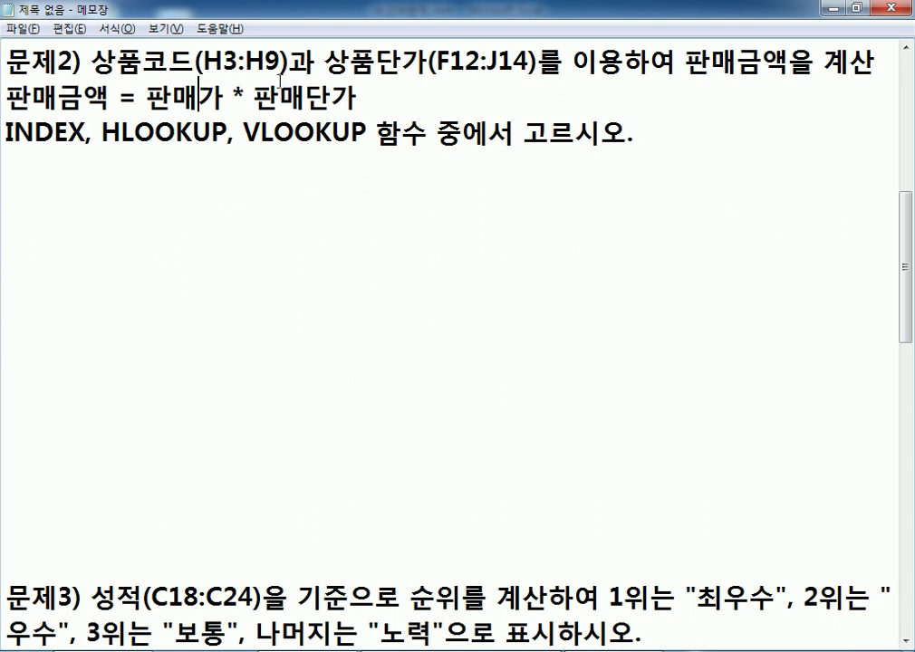
{"action": "left_click_drag", "start_coordinate": [306, 94], "coordinate": [359, 94]}
{"action": "type", "text": "TNFID"}
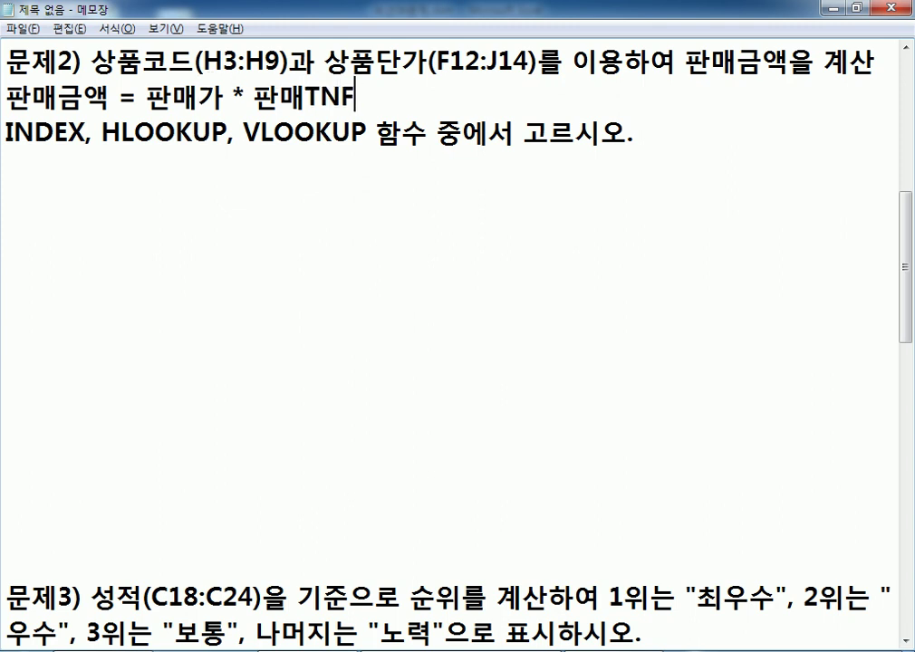
{"action": "key", "text": "BackSpace"}
{"action": "key", "text": "BackSpace"}
{"action": "key", "text": "BackSpace"}
{"action": "key", "text": "BackSpace"}
{"action": "key", "text": "BackSpace"}
{"action": "key", "text": "Caps_Lock"}
{"action": "type", "text": "수량"}
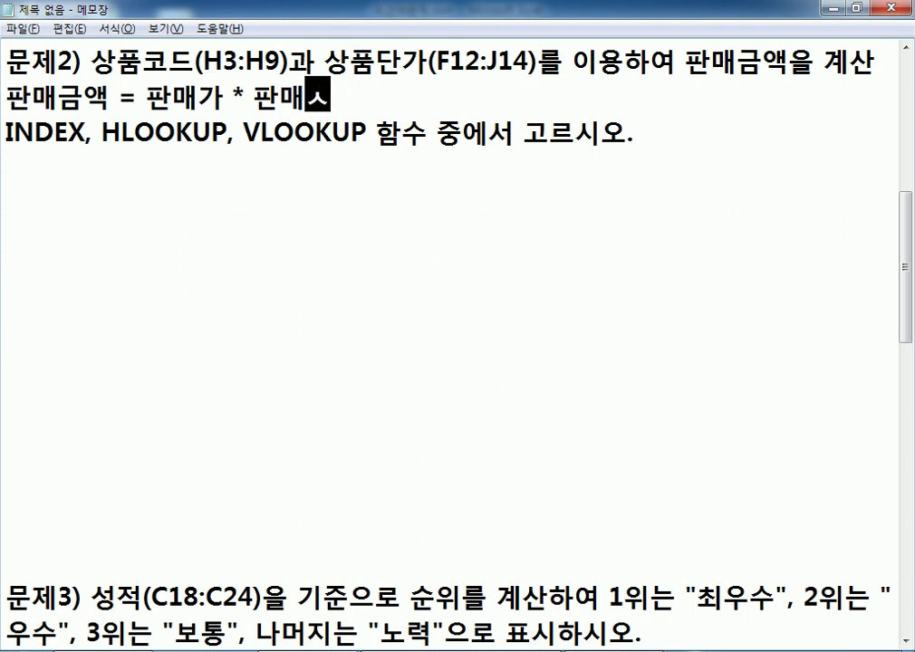
Switch to Excel and examine the quantity in I3 and the unit price table range G12:J14.
{"action": "key", "text": "alt+Tab"}
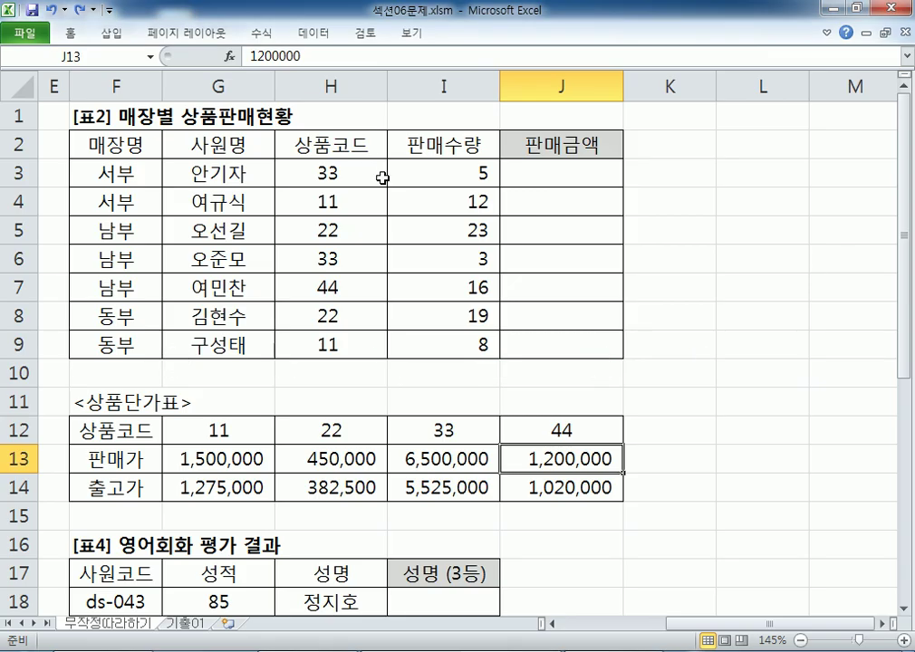
{"action": "left_click", "coordinate": [456, 173]}
{"action": "scroll", "coordinate": [455, 173], "scroll_direction": "down", "scroll_amount": 1}
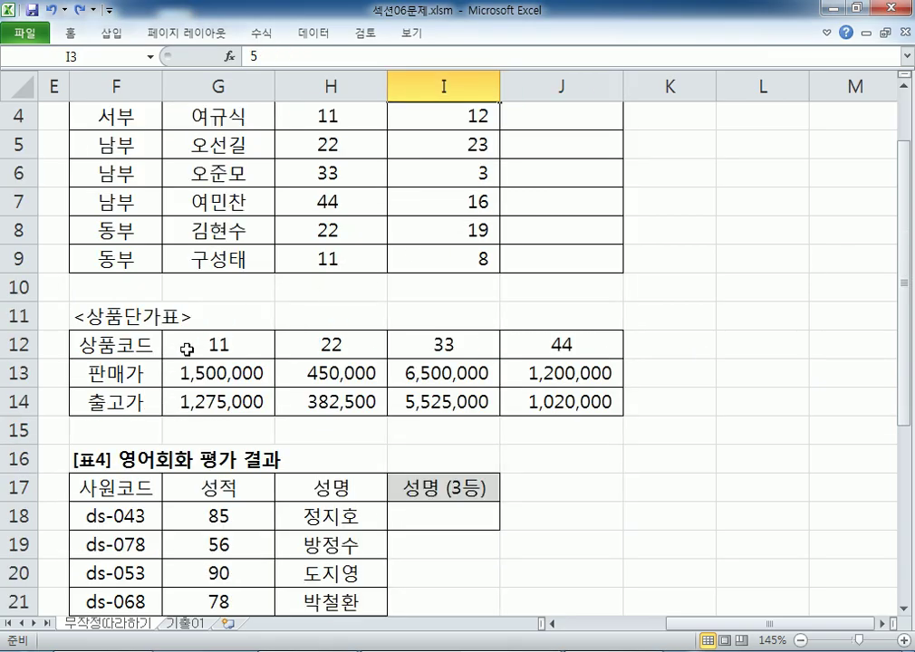
{"action": "left_click_drag", "start_coordinate": [193, 343], "coordinate": [544, 397]}
{"action": "scroll", "coordinate": [425, 177], "scroll_direction": "up", "scroll_amount": 1}
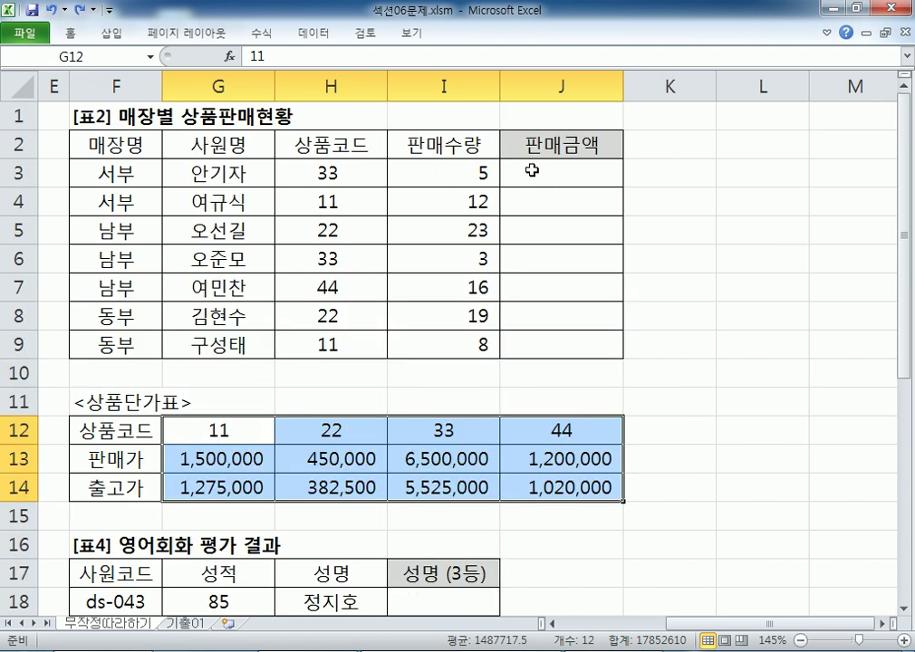
Compare the candidate functions INDEX, HLOOKUP and VLOOKUP in the Notepad notes with the horizontal layout of Excel's price table G12:J14.
{"action": "key", "text": "alt+Tab"}
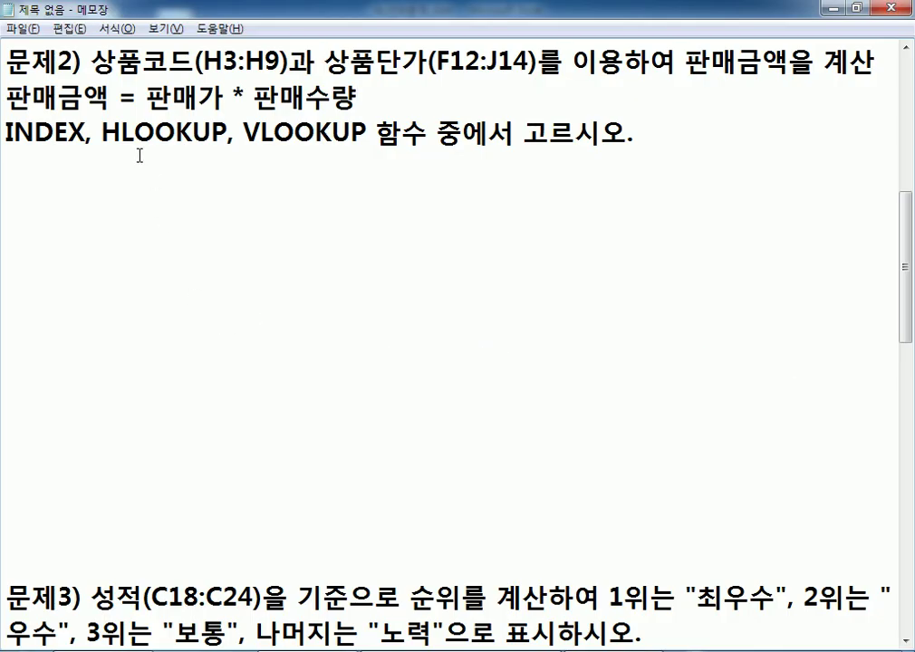
{"action": "double_click", "coordinate": [9, 132]}
{"action": "left_click_drag", "start_coordinate": [121, 132], "coordinate": [366, 132]}
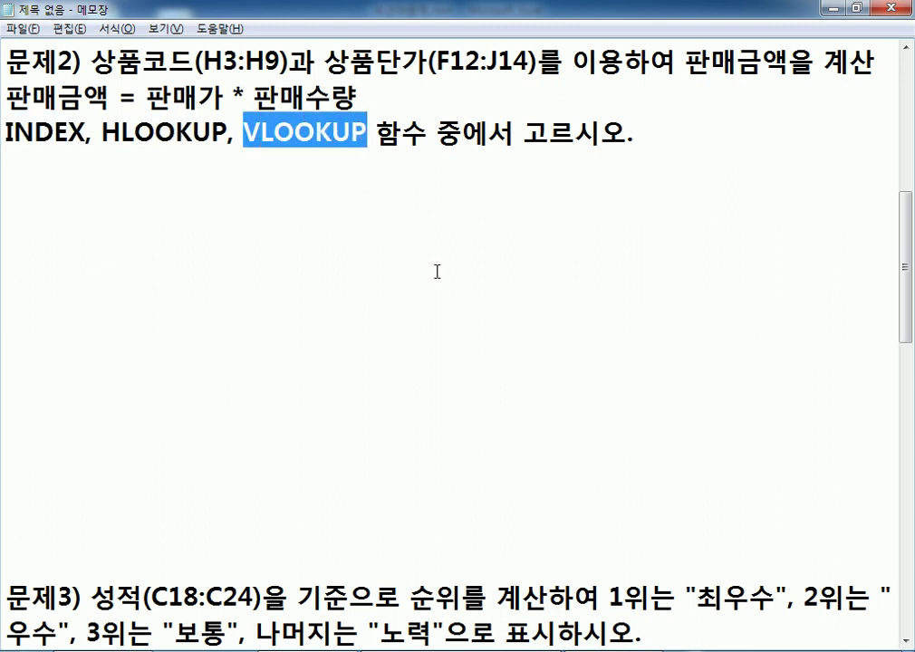
{"action": "key", "text": "alt+Tab"}
{"action": "left_click_drag", "start_coordinate": [215, 430], "coordinate": [558, 488]}
{"action": "scroll", "coordinate": [585, 353], "scroll_direction": "down", "scroll_amount": 1}
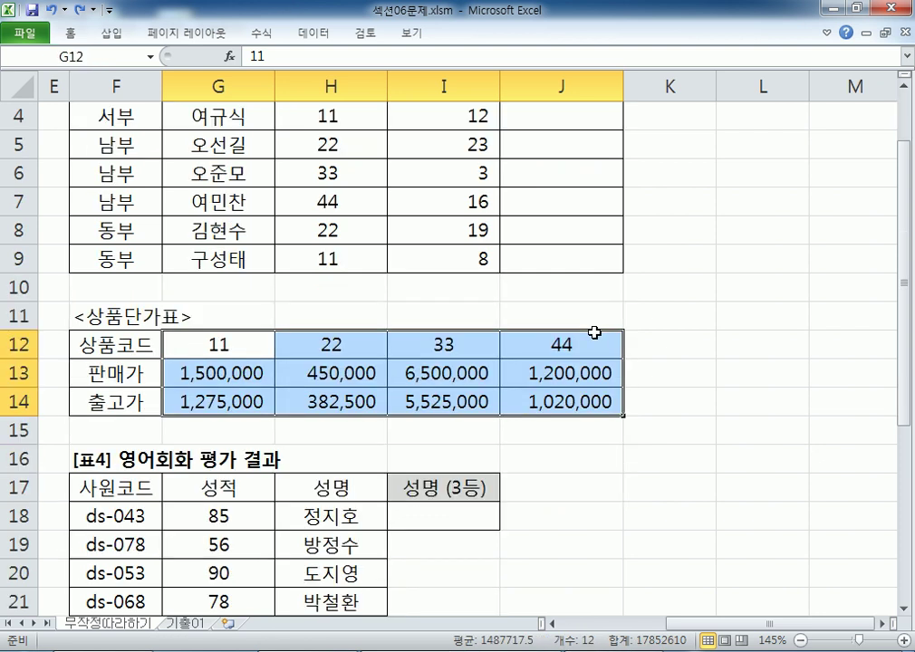
{"action": "key", "text": "alt+Tab"}
{"action": "left_click", "coordinate": [299, 133]}
{"action": "left_click_drag", "start_coordinate": [243, 133], "coordinate": [365, 133]}
{"action": "left_click_drag", "start_coordinate": [227, 134], "coordinate": [104, 133]}
Add the syntax line =INDEX(범위, 줄, 칸) below problem 2's function choices in the notes and switch back to Excel.
{"action": "left_click", "coordinate": [21, 178]}
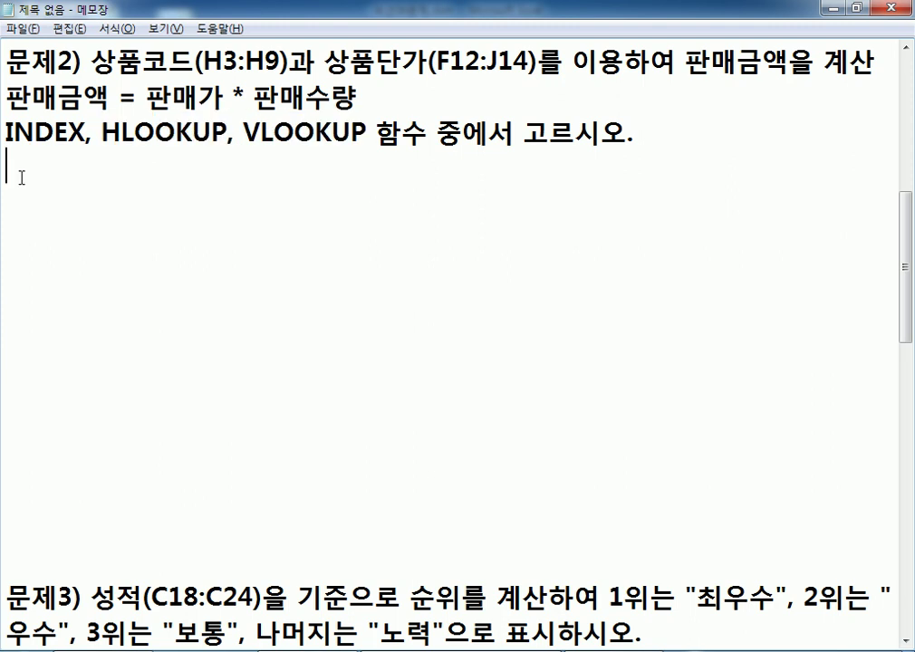
{"action": "key", "text": "Return"}
{"action": "type", "text": "=I"}
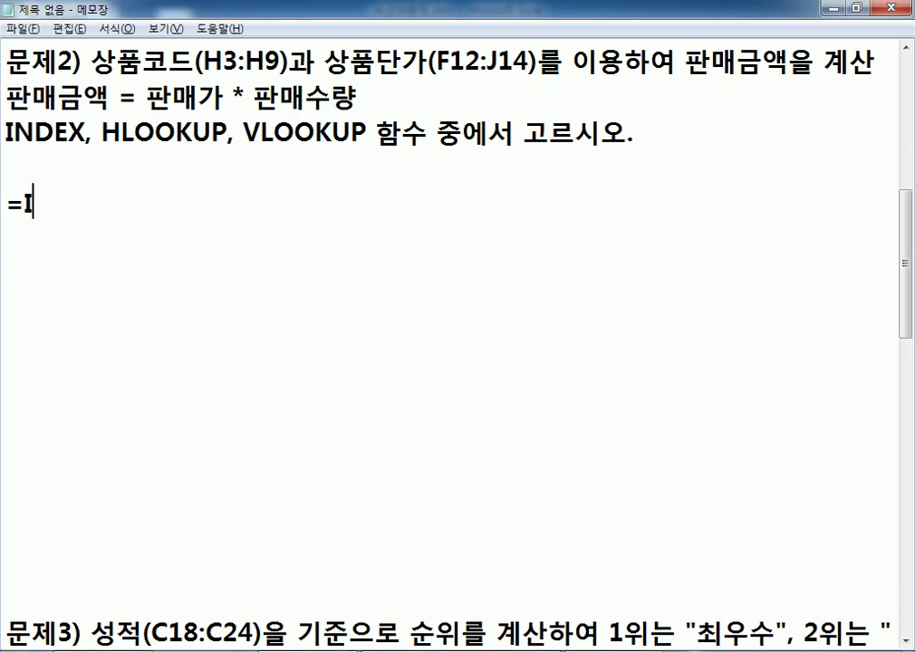
{"action": "type", "text": "NDEX(범위, 주"}
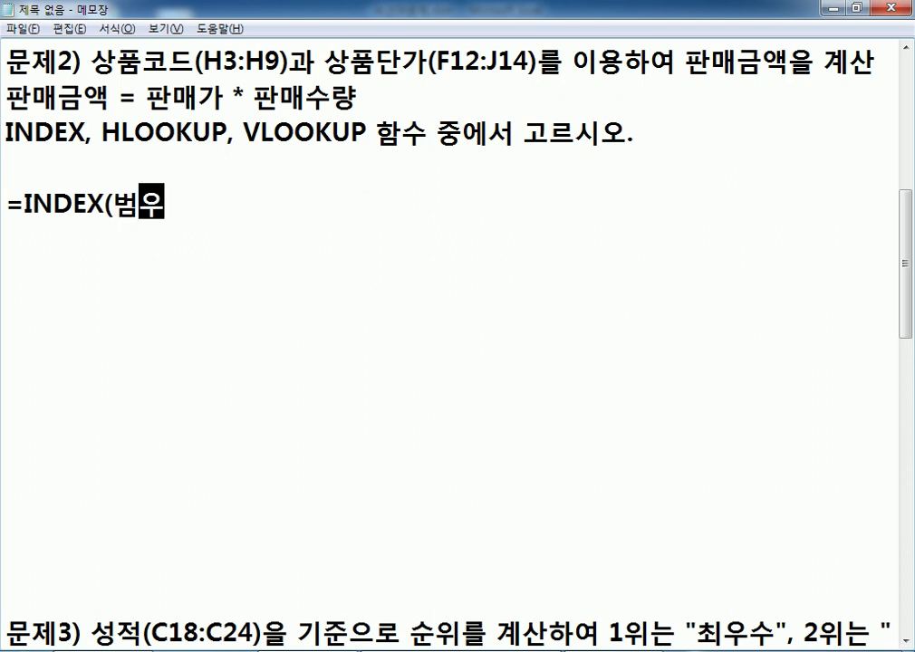
{"action": "type", "text": "줄, 칸)"}
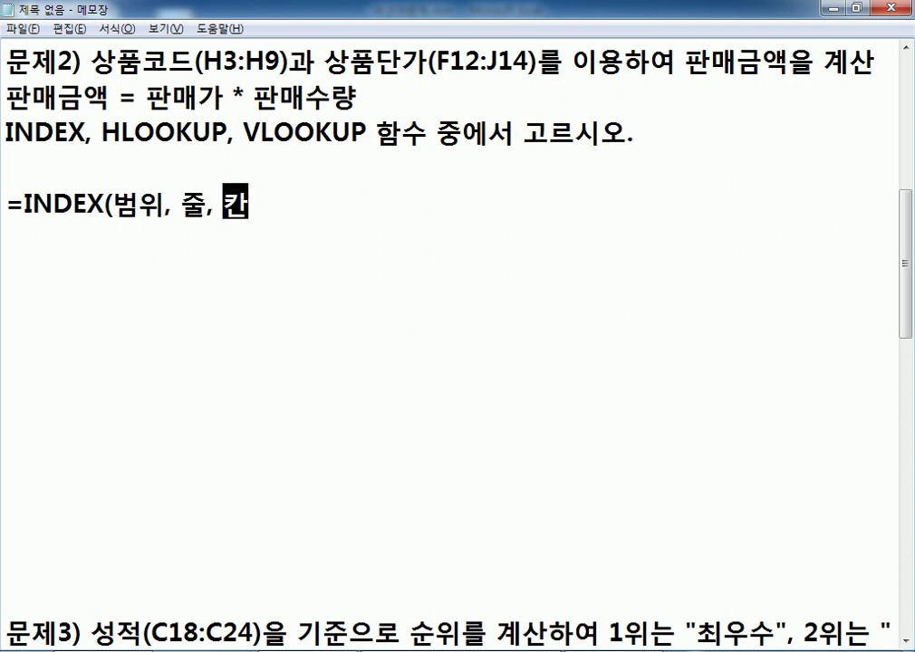
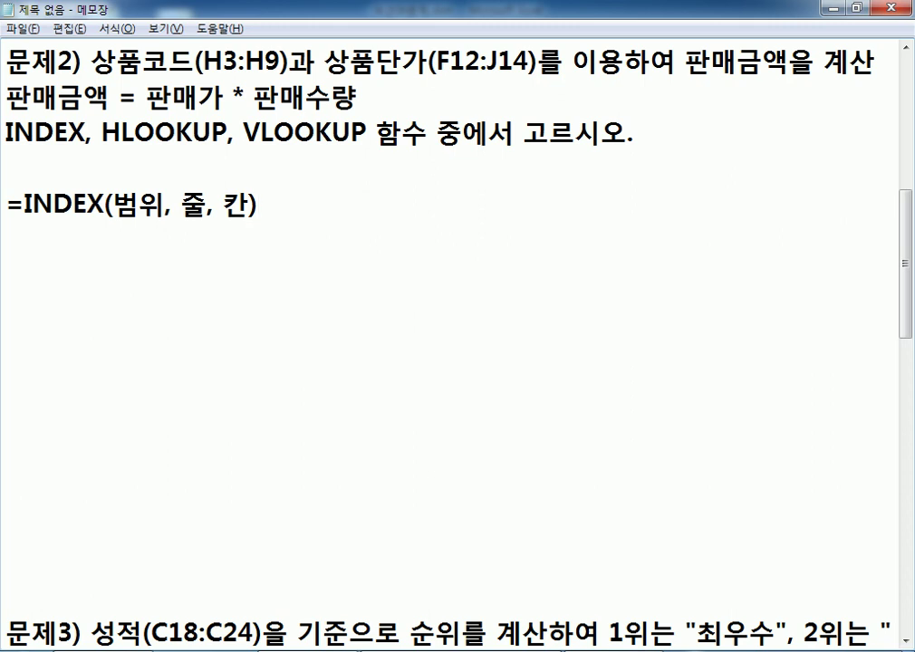
{"action": "key", "text": "alt+Tab"}
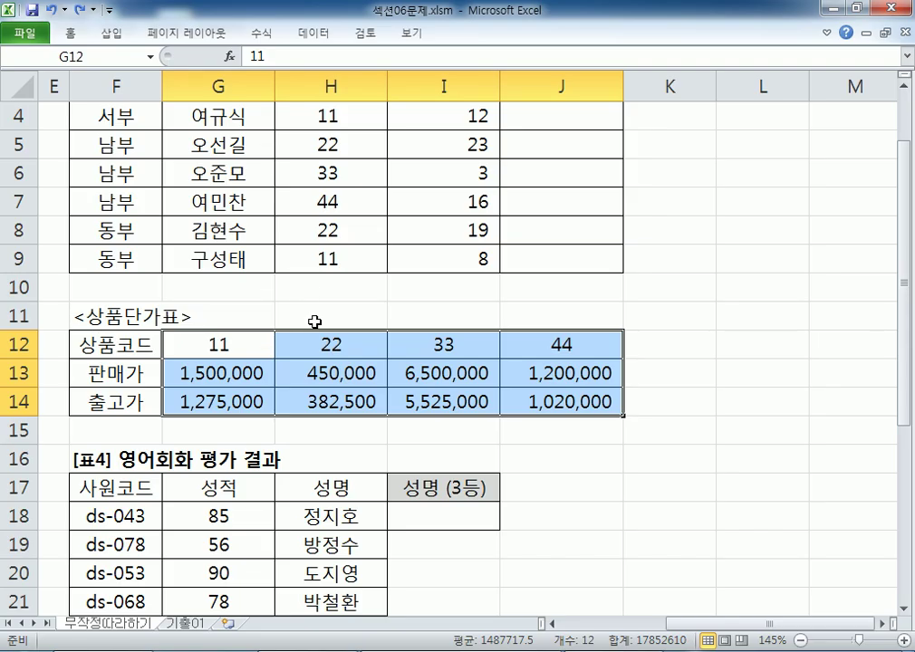
Examine the 표4 range F17:H26 and locate the score cell G20 by its row and column within that range.
{"action": "scroll", "coordinate": [313, 316], "scroll_direction": "down", "scroll_amount": 5}
{"action": "scroll", "coordinate": [312, 317], "scroll_direction": "down", "scroll_amount": 3, "text": "ctrl"}
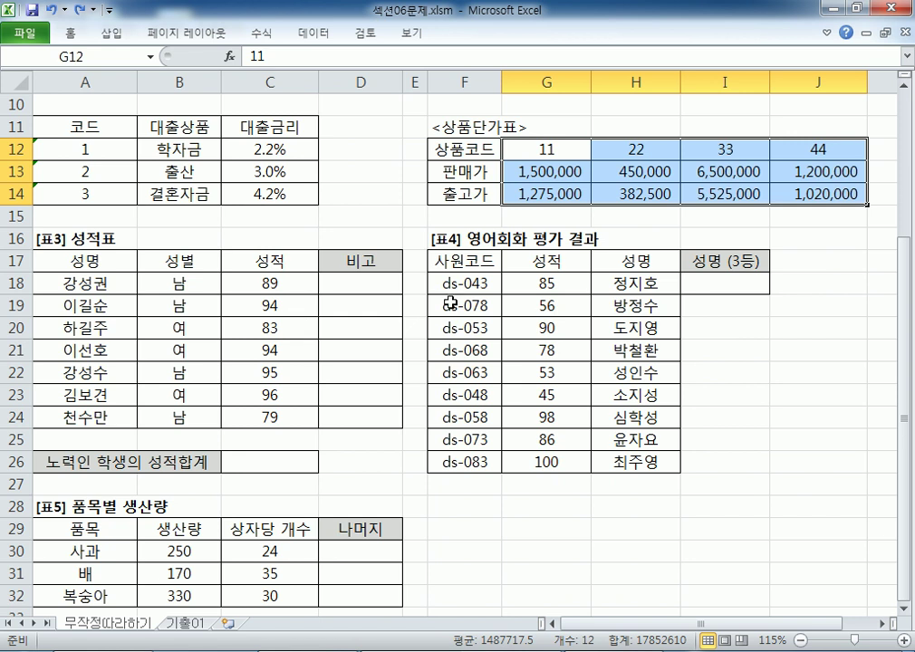
{"action": "left_click_drag", "start_coordinate": [449, 261], "coordinate": [617, 461]}
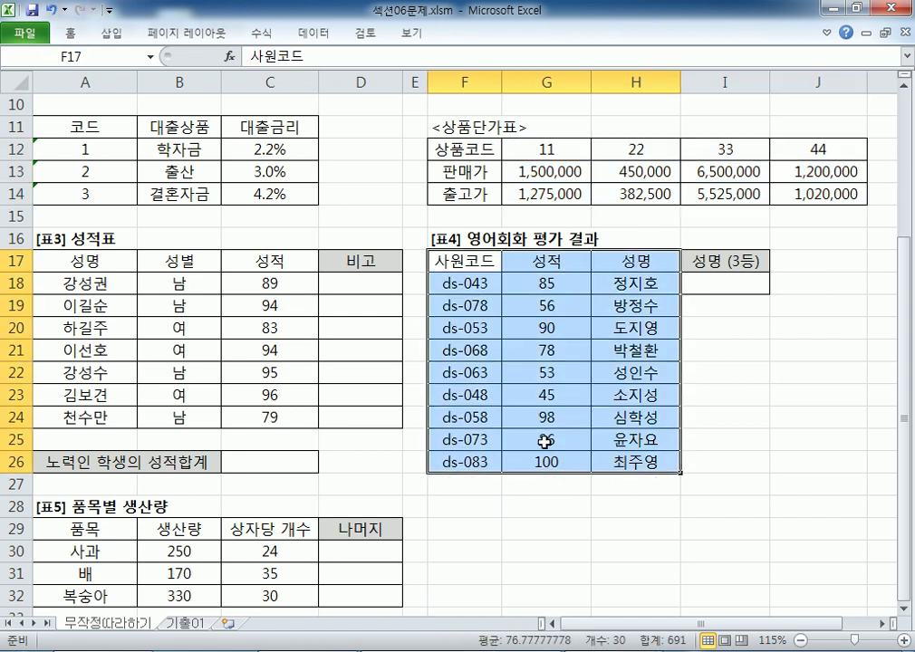
{"action": "left_click", "coordinate": [532, 328]}
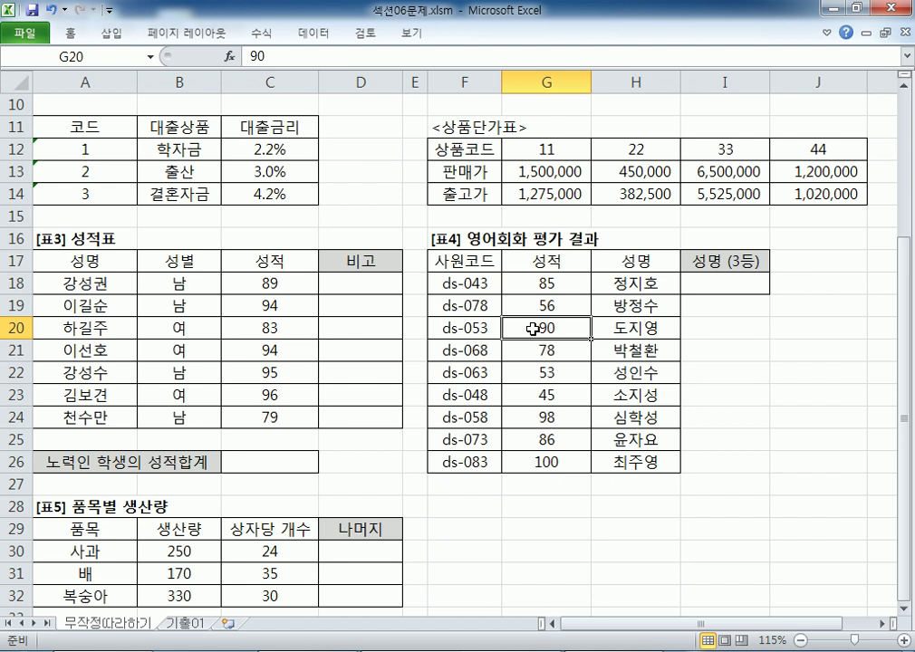
{"action": "left_click_drag", "start_coordinate": [484, 263], "coordinate": [613, 451]}
{"action": "key", "text": "Return"}
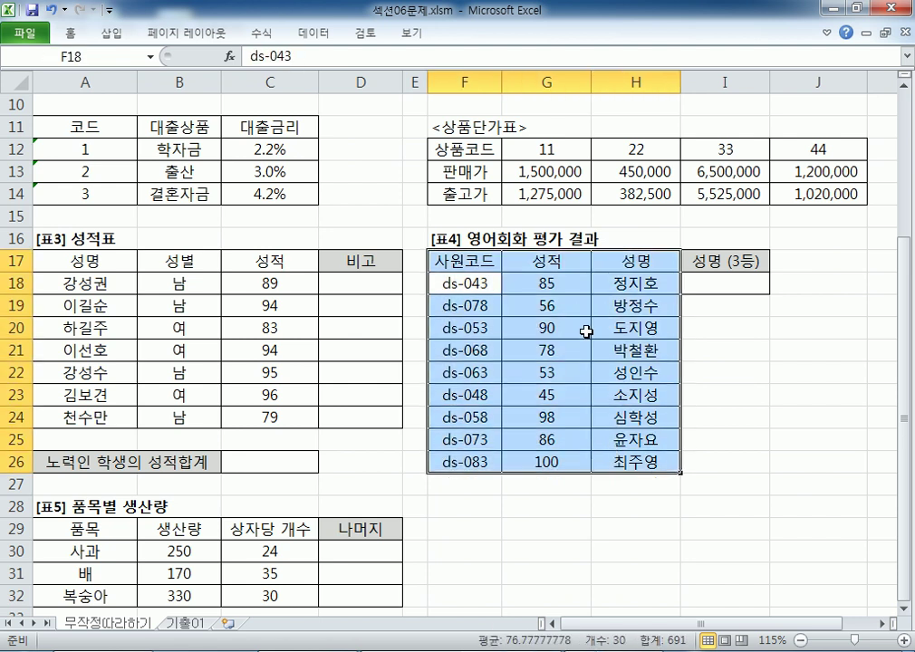
{"action": "key", "text": "Return"}
{"action": "key", "text": "Return"}
{"action": "key", "text": "Tab"}
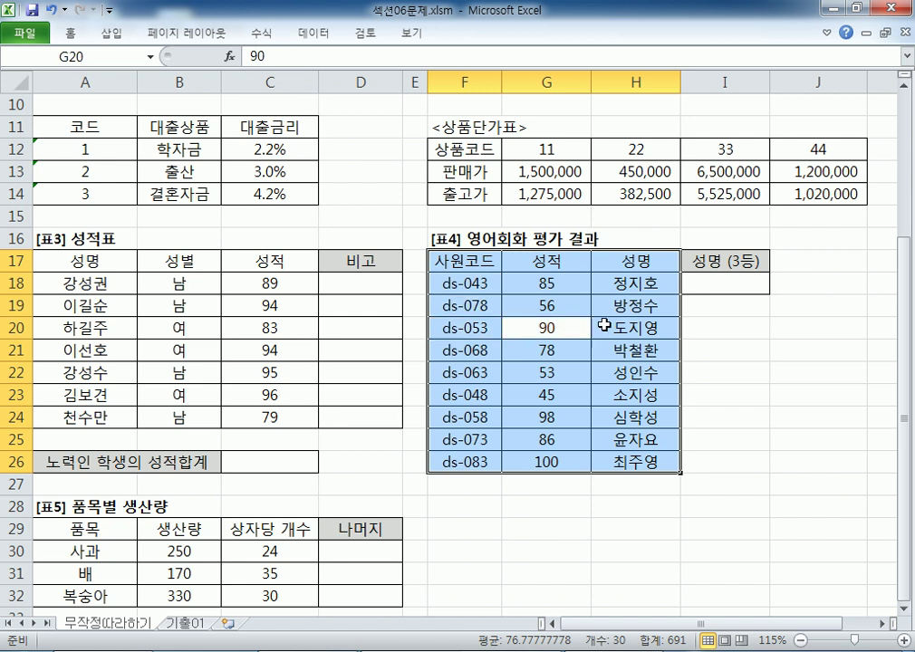
Enter the example formula =INDEX(F17:H26,4,2) in cell I20 beside the 표4 table.
{"action": "left_click", "coordinate": [754, 332]}
{"action": "type", "text": "INDEX("}
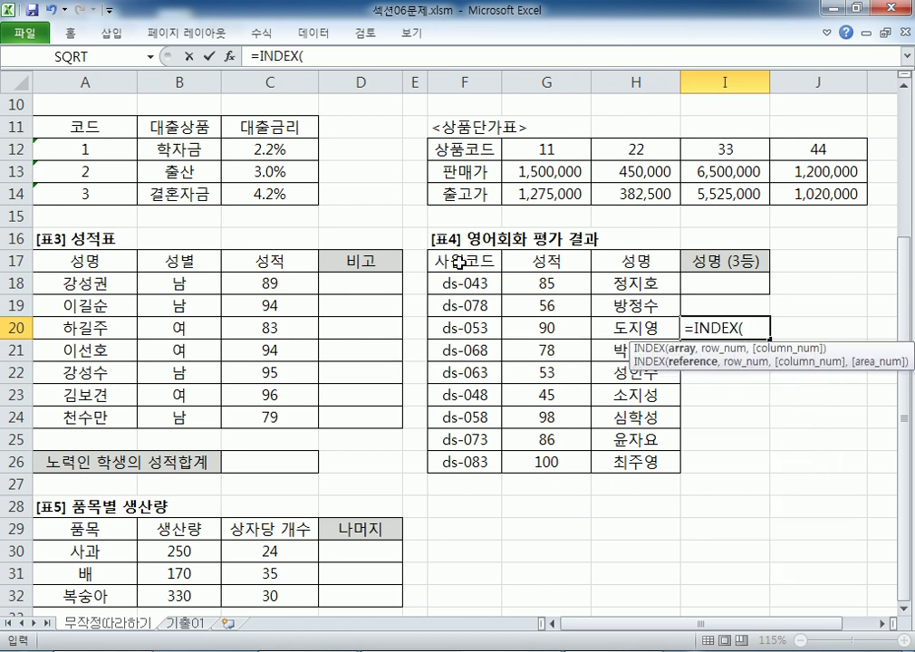
{"action": "left_click_drag", "start_coordinate": [443, 264], "coordinate": [639, 460]}
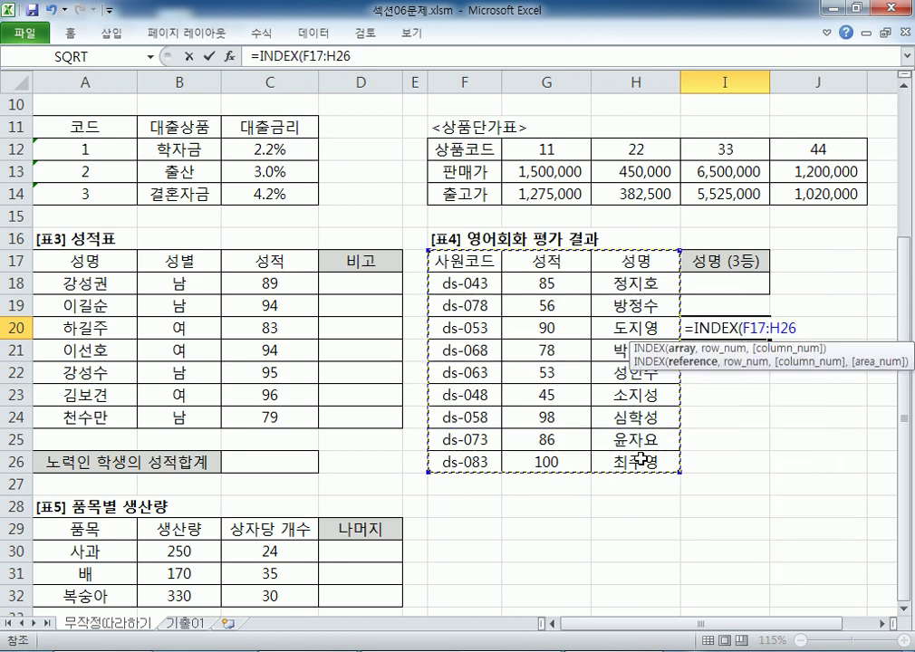
{"action": "type", "text": ",4"}
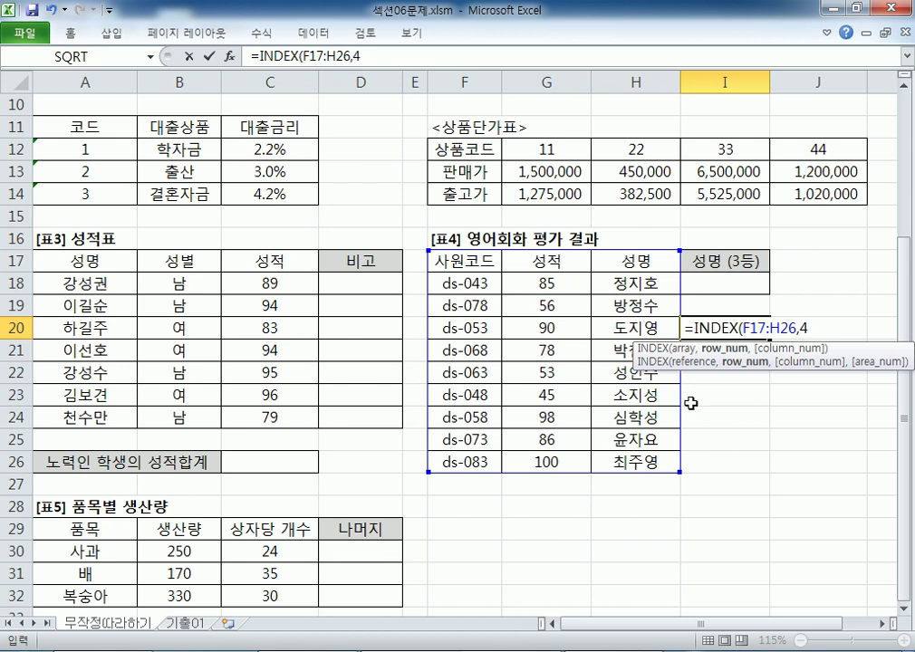
{"action": "type", "text": ",2"}
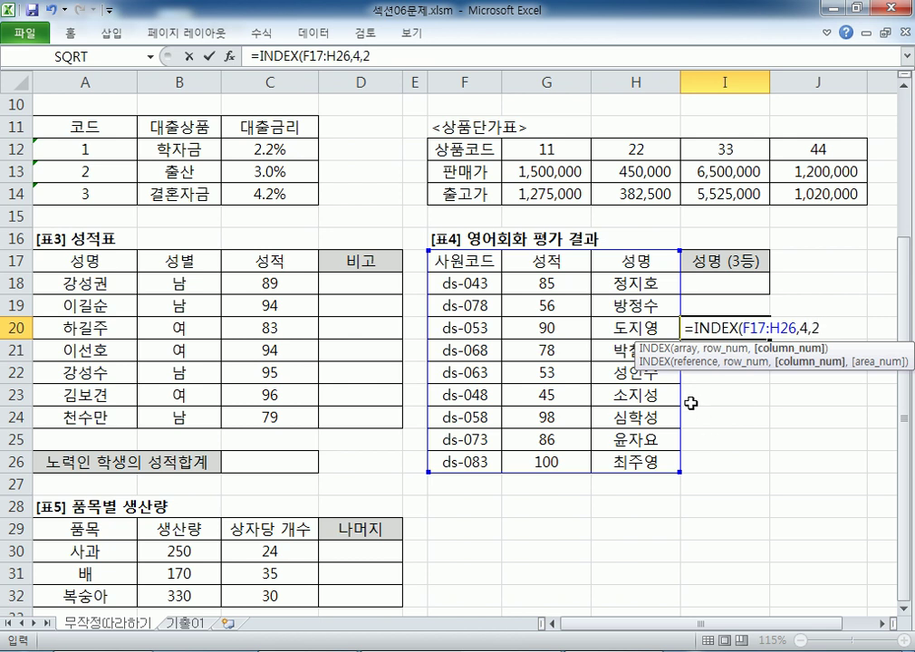
{"action": "key", "text": "Return"}
Review the INDEX formula in I20 against score cell G20, counting the rows of 표4 from F17 downward.
{"action": "left_click", "coordinate": [521, 327]}
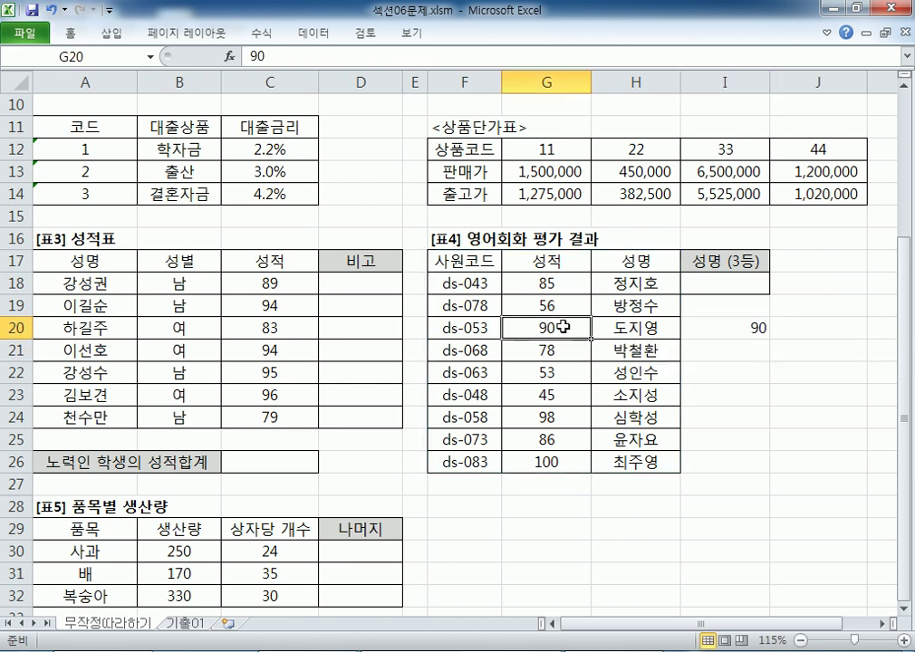
{"action": "double_click", "coordinate": [694, 327]}
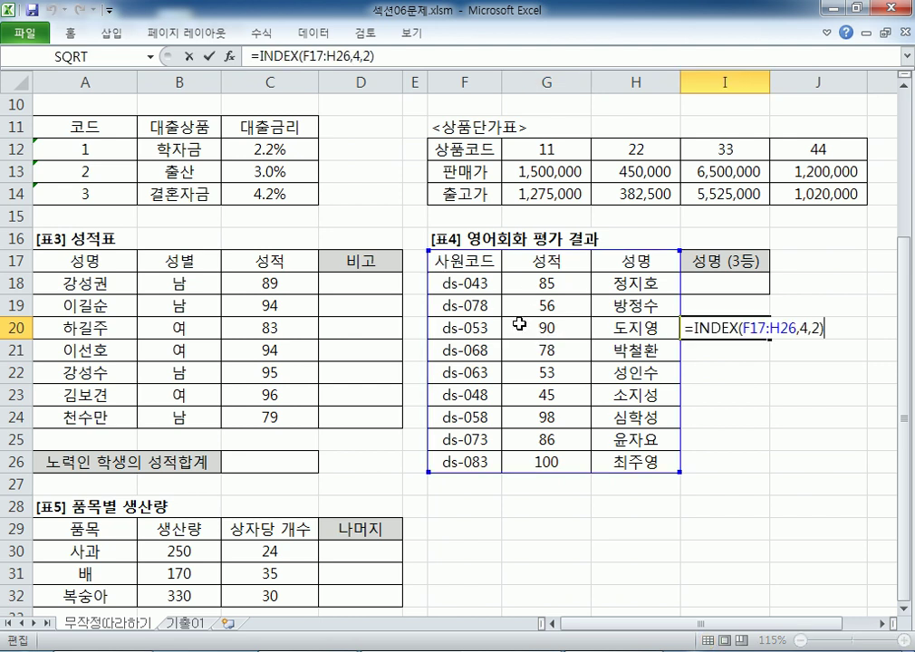
{"action": "left_click", "coordinate": [469, 262]}
{"action": "left_click", "coordinate": [469, 288]}
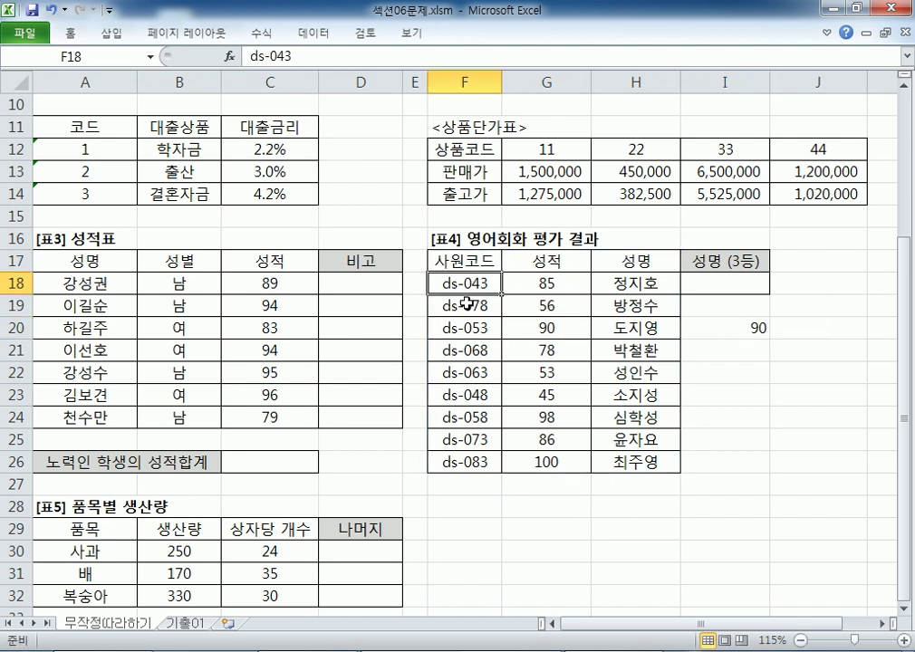
Examine how the INDEX formula in I20 finds its value in 표4, comparing it with the INDEX(범위, 줄, 칸) syntax in the Notepad notes.
{"action": "left_click", "coordinate": [464, 306]}
{"action": "left_click", "coordinate": [463, 332]}
{"action": "left_click", "coordinate": [539, 327]}
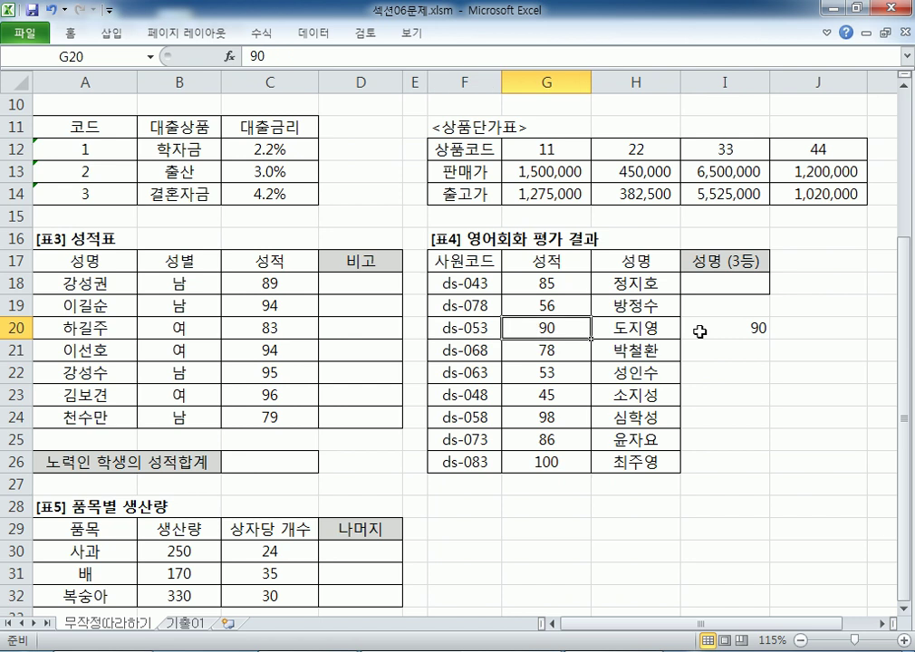
{"action": "double_click", "coordinate": [702, 328]}
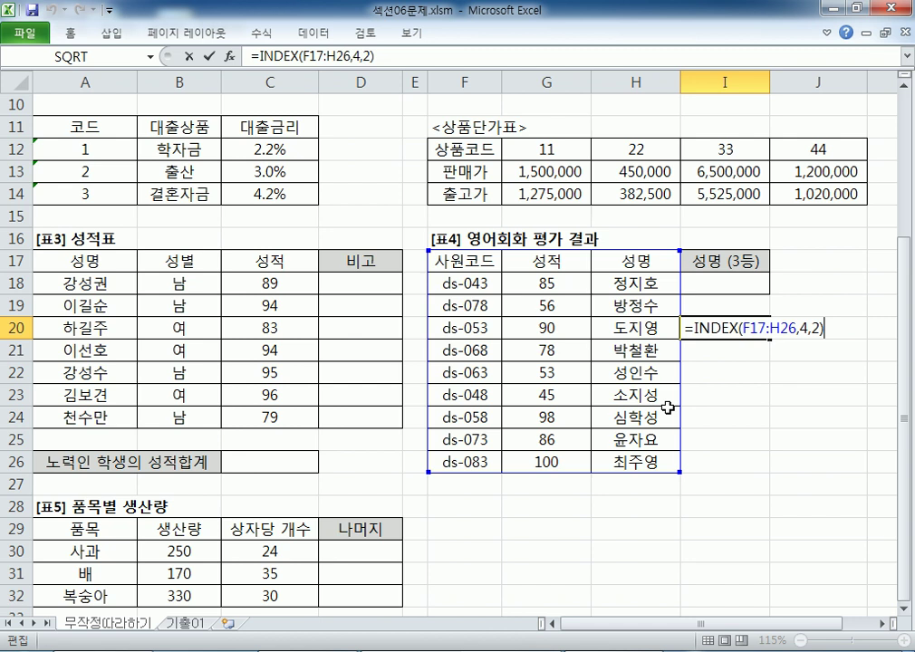
{"action": "key", "text": "ctrl+Return"}
{"action": "key", "text": "alt+Tab"}
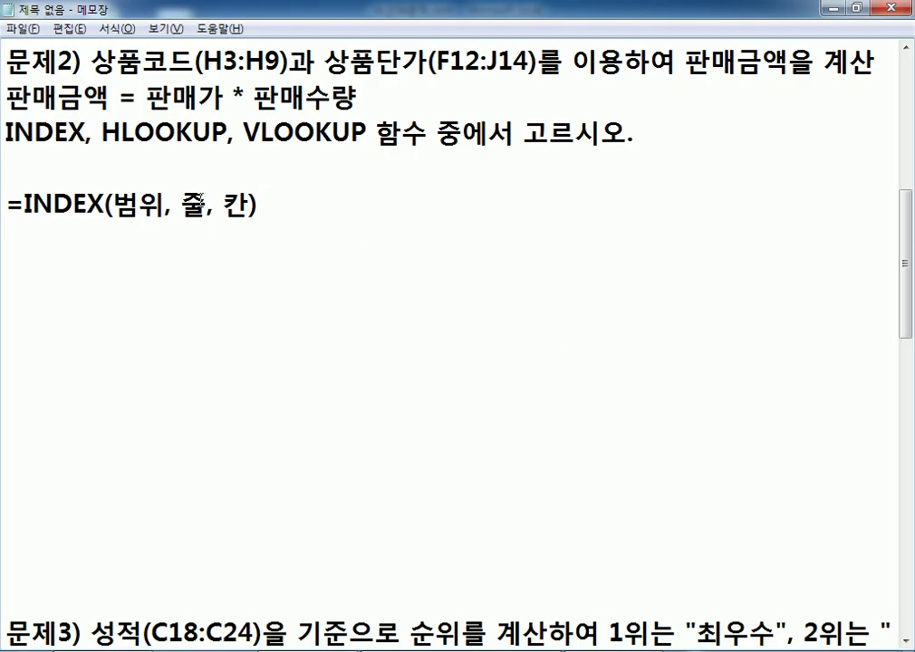
{"action": "left_click_drag", "start_coordinate": [183, 201], "coordinate": [207, 201]}
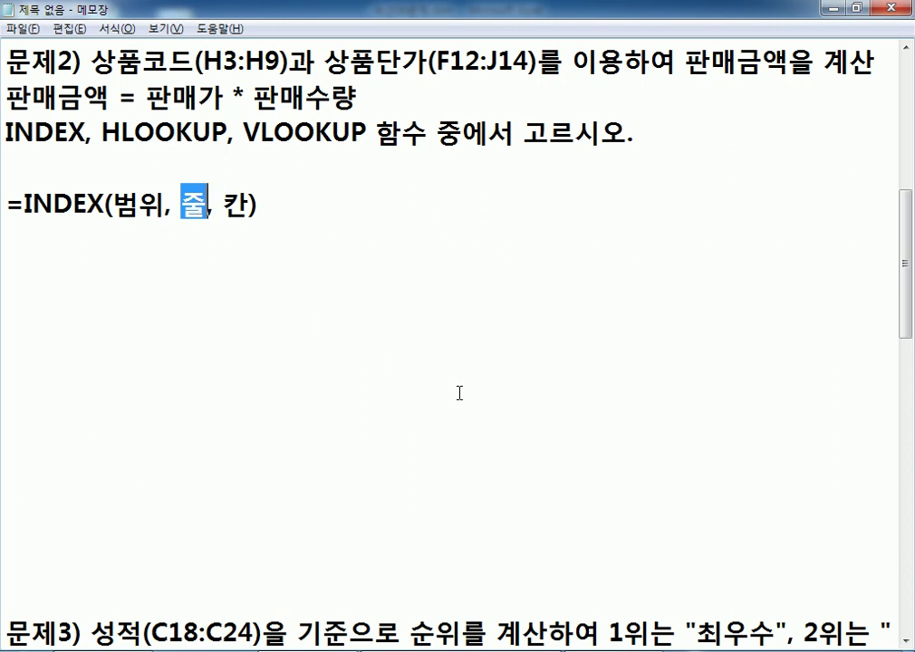
{"action": "key", "text": "alt+Tab"}
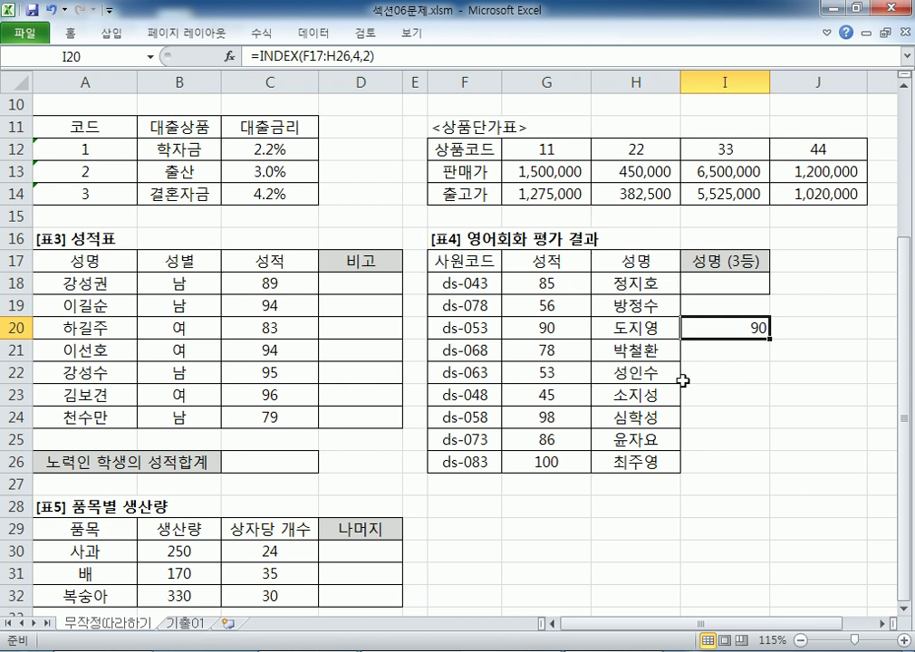
{"action": "left_click", "coordinate": [567, 332]}
{"action": "left_click", "coordinate": [564, 304]}
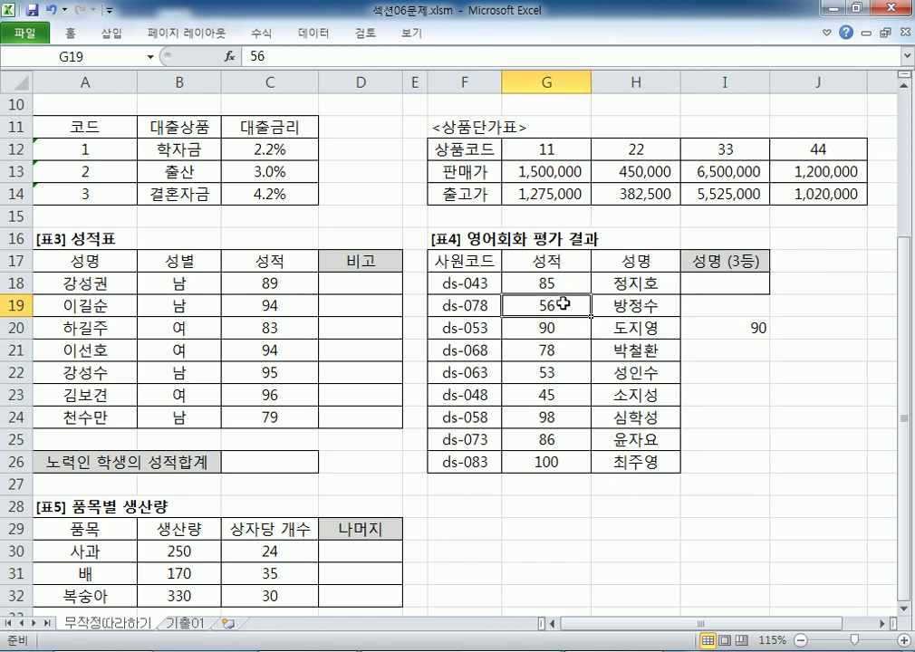
{"action": "key", "text": "alt+Tab"}
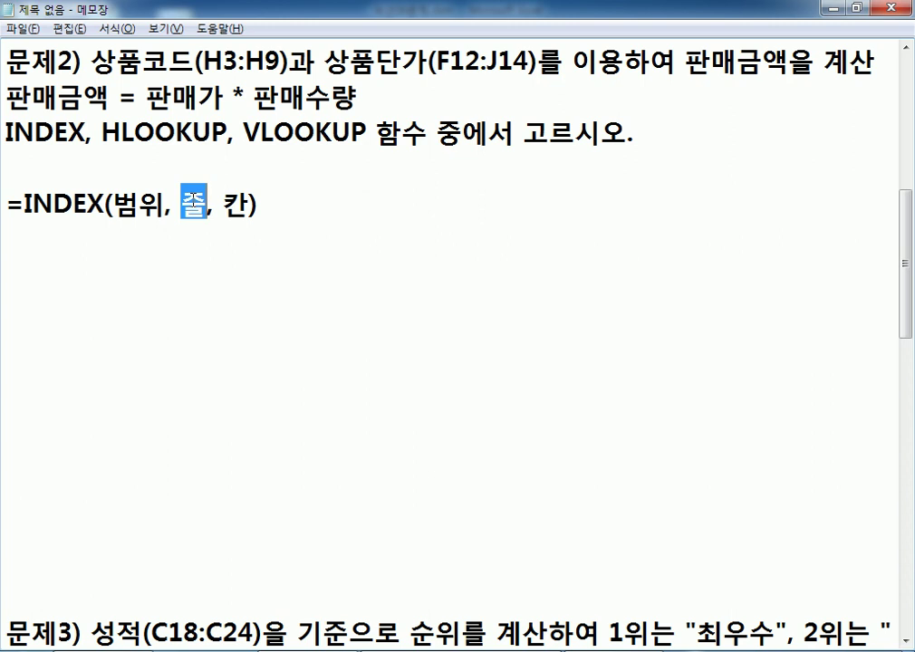
{"action": "left_click", "coordinate": [183, 260]}
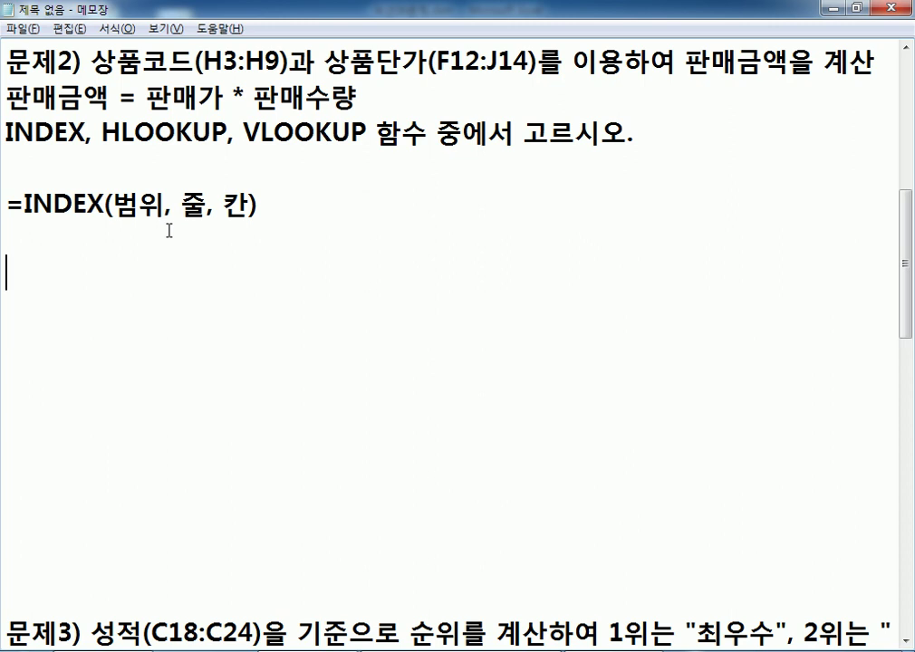
{"action": "key", "text": "alt+Tab"}
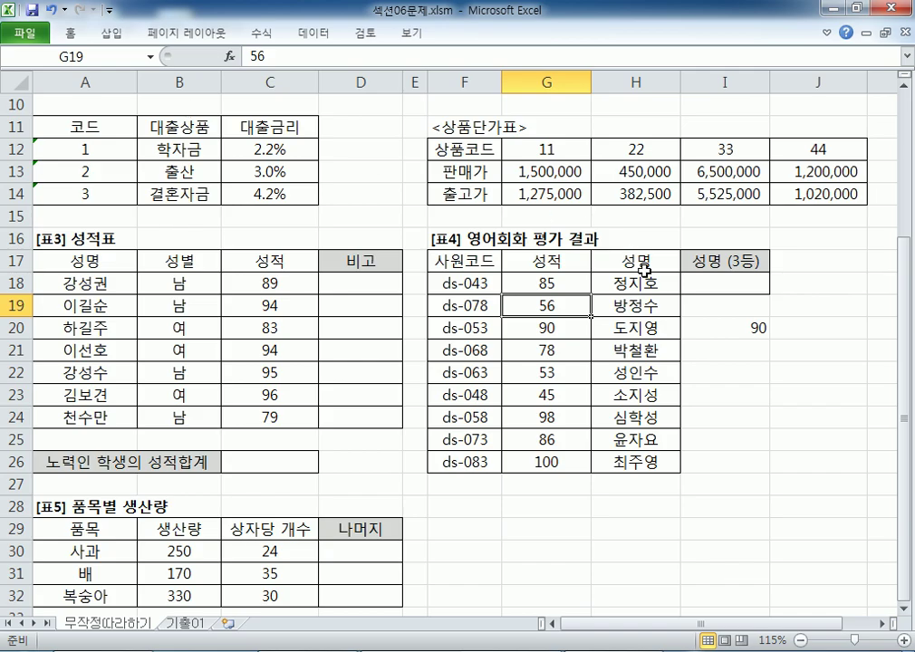
Delete the INDEX formula in I20 and select J3, the first 판매금액 cell of 표2, enlarging the sheet view to 145%.
{"action": "left_click", "coordinate": [723, 321]}
{"action": "key", "text": "Delete"}
{"action": "scroll", "coordinate": [809, 180], "scroll_direction": "up", "scroll_amount": 3}
{"action": "left_click", "coordinate": [816, 150]}
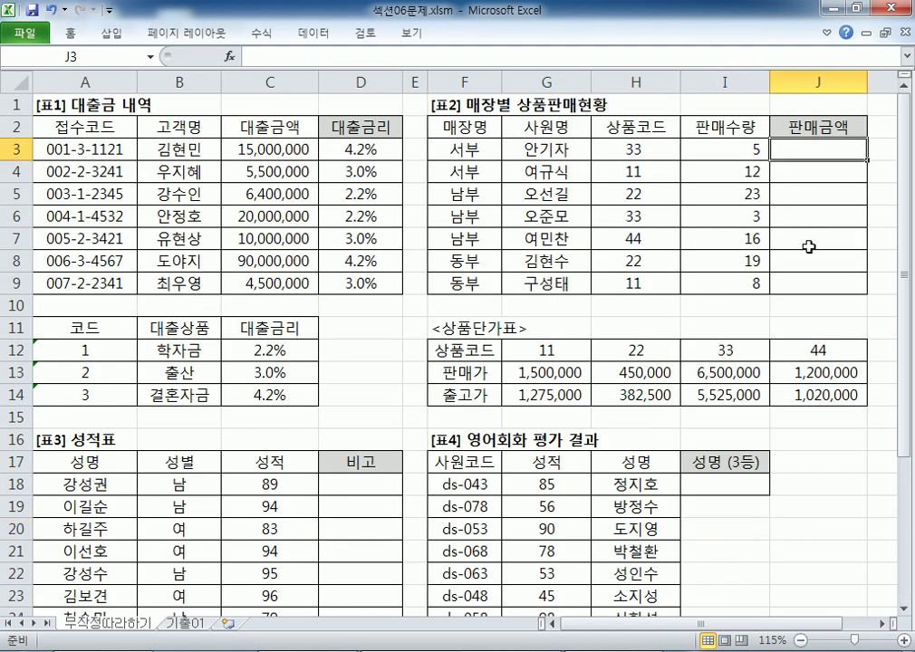
{"action": "left_click_drag", "start_coordinate": [882, 623], "coordinate": [882, 623]}
{"action": "scroll", "coordinate": [665, 364], "scroll_direction": "up", "scroll_amount": 2, "text": "ctrl"}
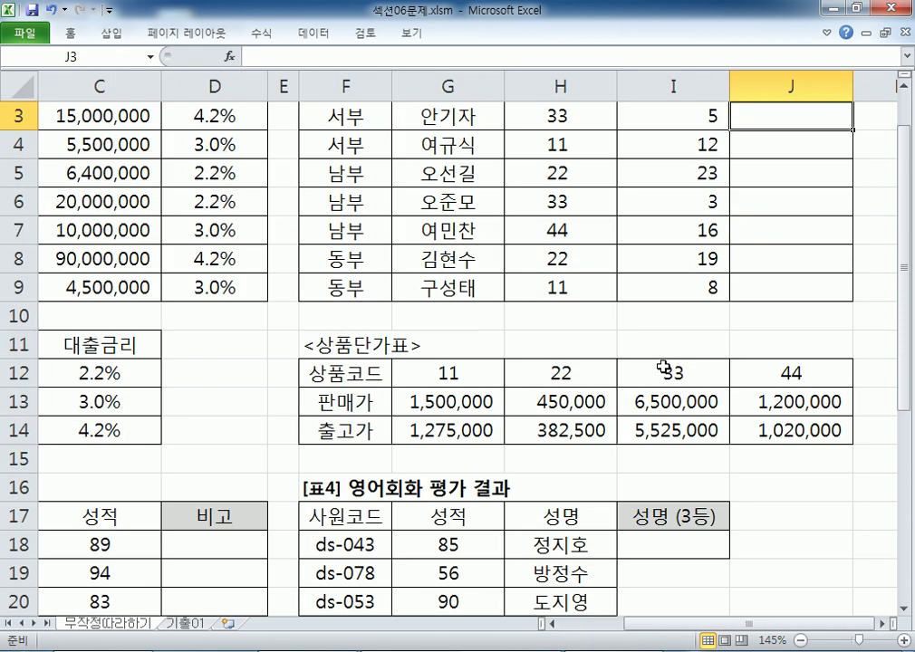
{"action": "left_click_drag", "start_coordinate": [882, 624], "coordinate": [882, 623]}
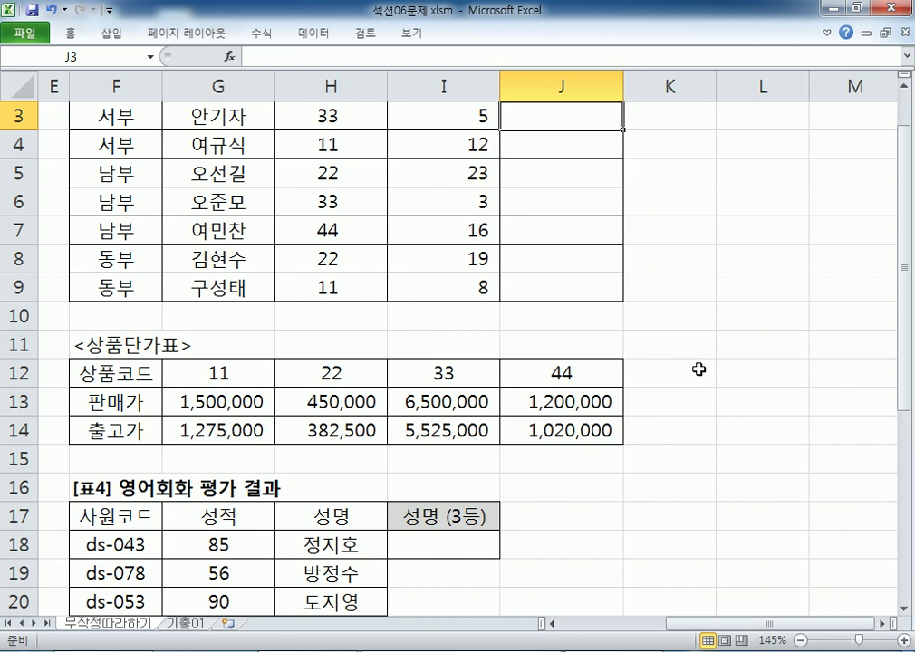
{"action": "scroll", "coordinate": [700, 383], "scroll_direction": "up", "scroll_amount": 1}
{"action": "type", "text": "="}
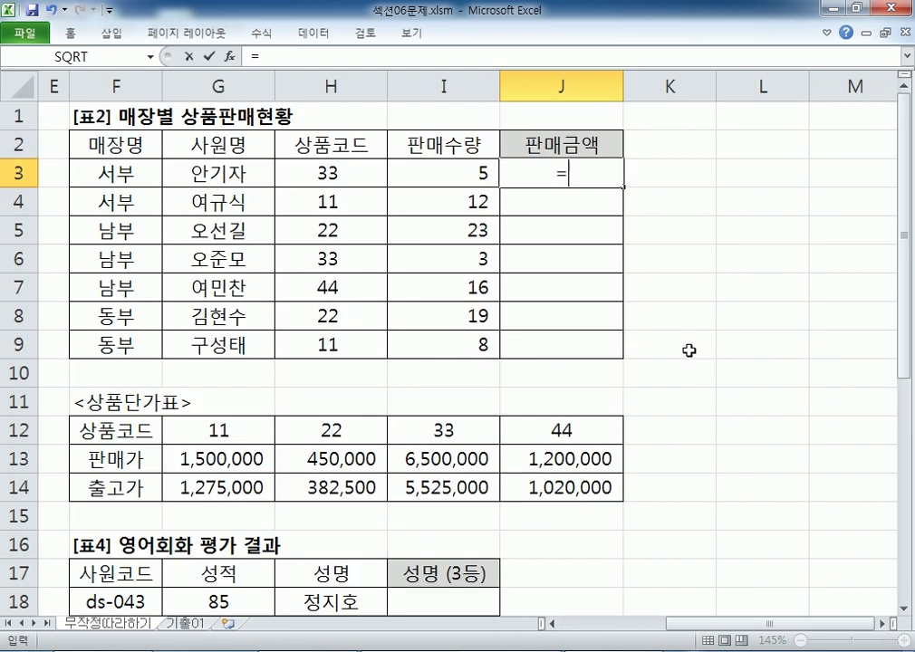
{"action": "type", "text": "HLP"}
{"action": "key", "text": "BackSpace"}
{"action": "key", "text": "Tab"}
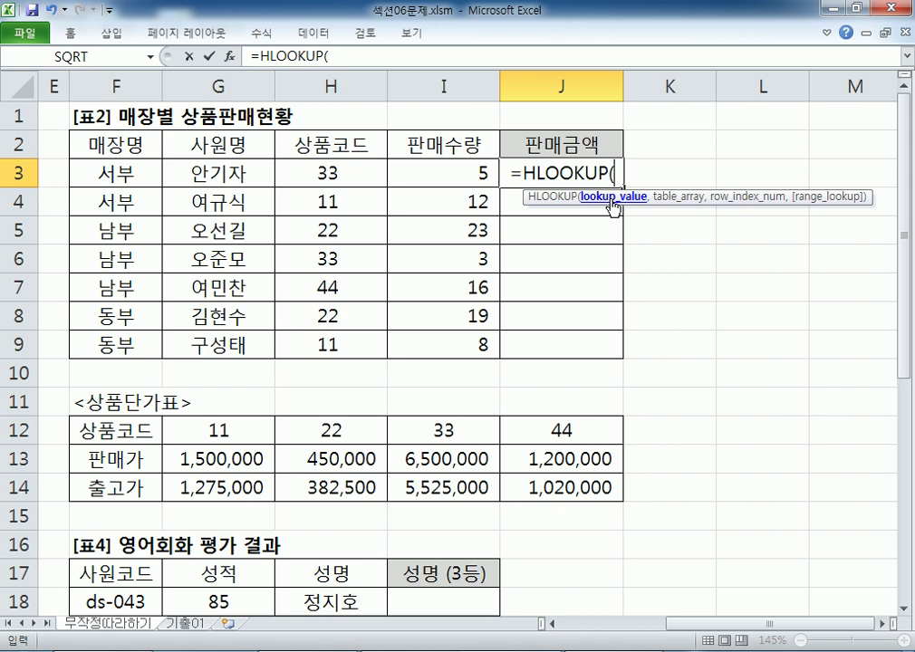
{"action": "scroll", "coordinate": [176, 426], "scroll_direction": "down", "scroll_amount": 1}
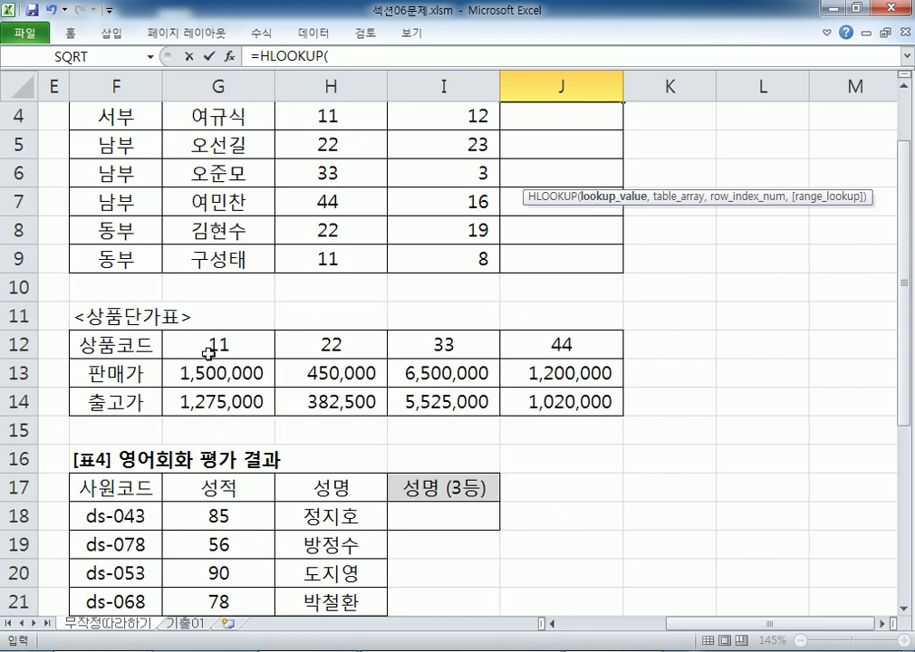
{"action": "left_click_drag", "start_coordinate": [207, 342], "coordinate": [568, 402]}
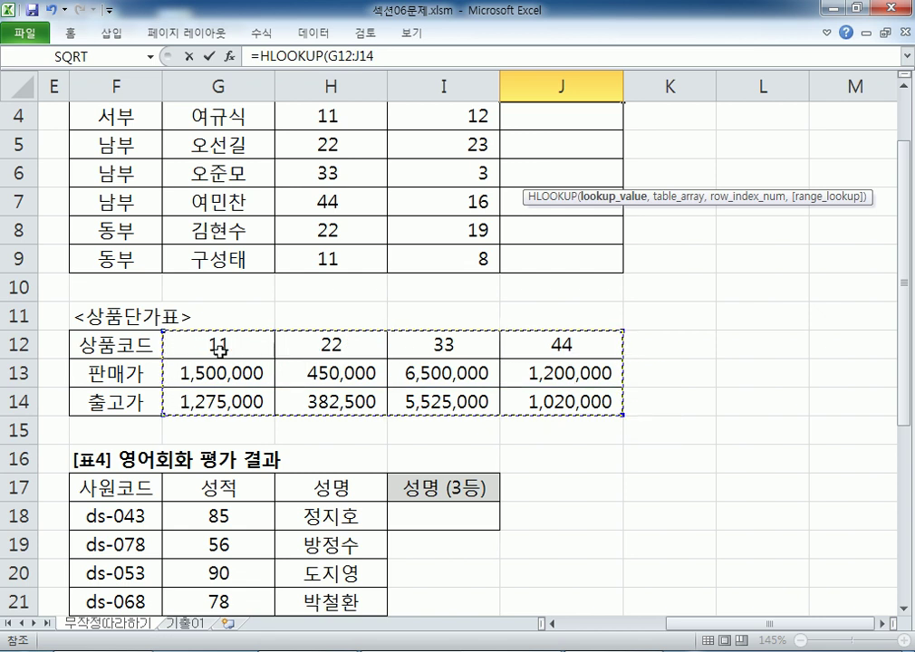
{"action": "scroll", "coordinate": [220, 349], "scroll_direction": "up", "scroll_amount": 1}
{"action": "left_click", "coordinate": [313, 176]}
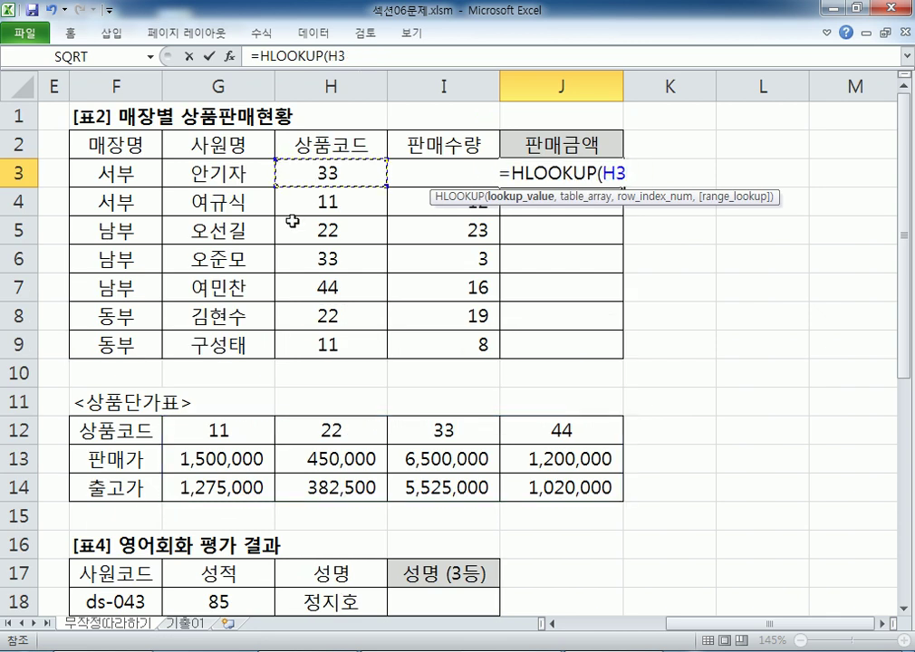
{"action": "scroll", "coordinate": [227, 223], "scroll_direction": "down", "scroll_amount": 2}
{"action": "left_click_drag", "start_coordinate": [215, 259], "coordinate": [525, 307]}
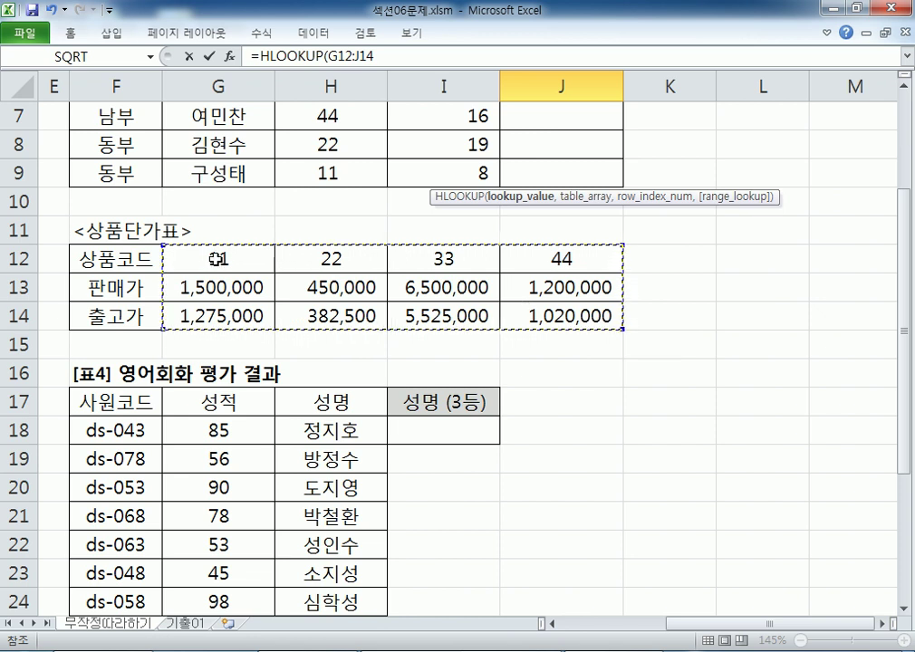
{"action": "scroll", "coordinate": [330, 195], "scroll_direction": "up", "scroll_amount": 2}
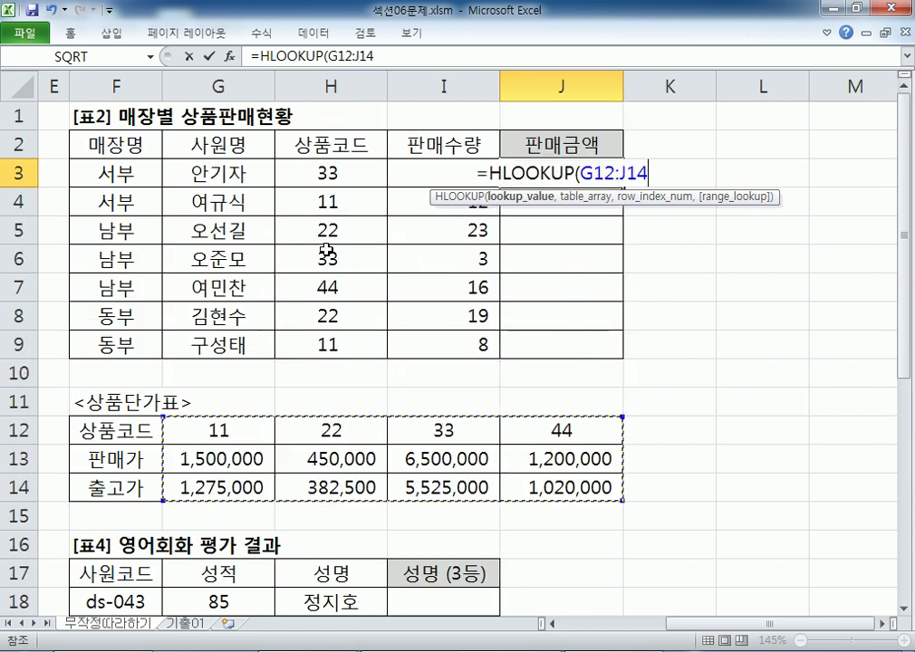
{"action": "left_click", "coordinate": [323, 172]}
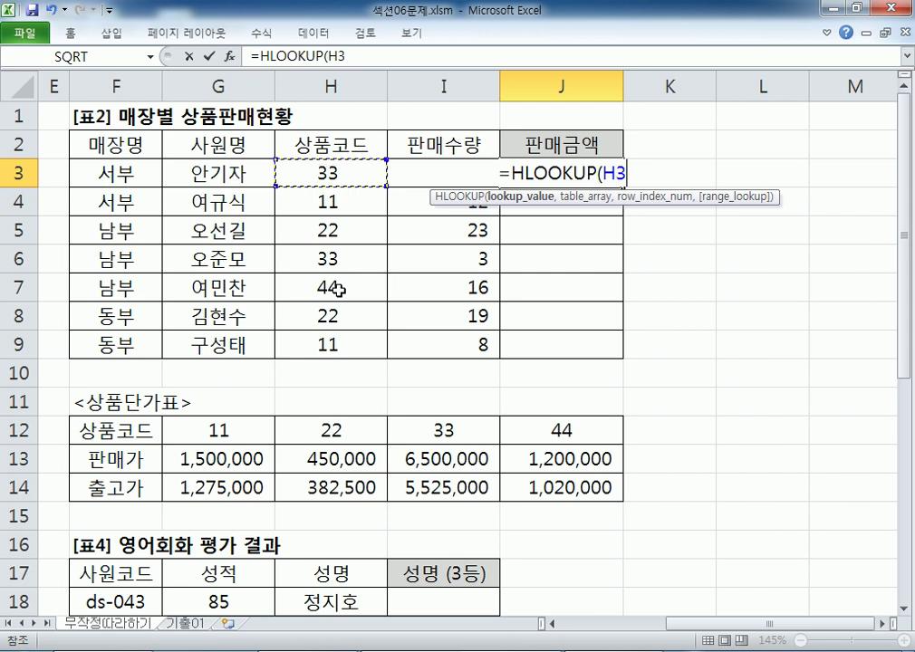
{"action": "key", "text": "Escape"}
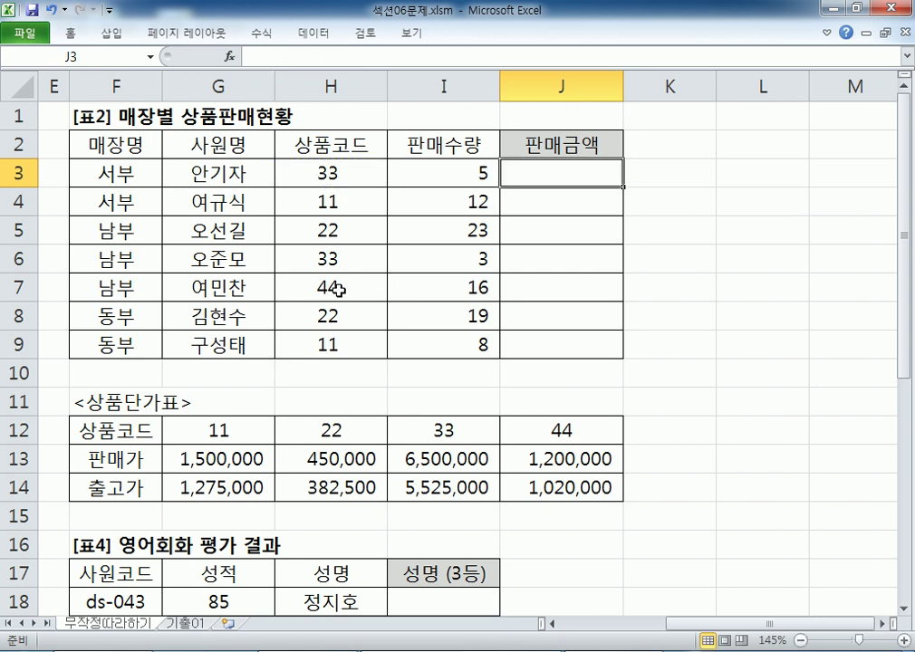
Examine the lookup range A12:C14 and the 접수코드 in A3 of 표1 to compare the lookup value with the table's first column.
{"action": "key", "text": "Home"}
{"action": "scroll", "coordinate": [163, 282], "scroll_direction": "down", "scroll_amount": 1}
{"action": "left_click_drag", "start_coordinate": [72, 346], "coordinate": [303, 400]}
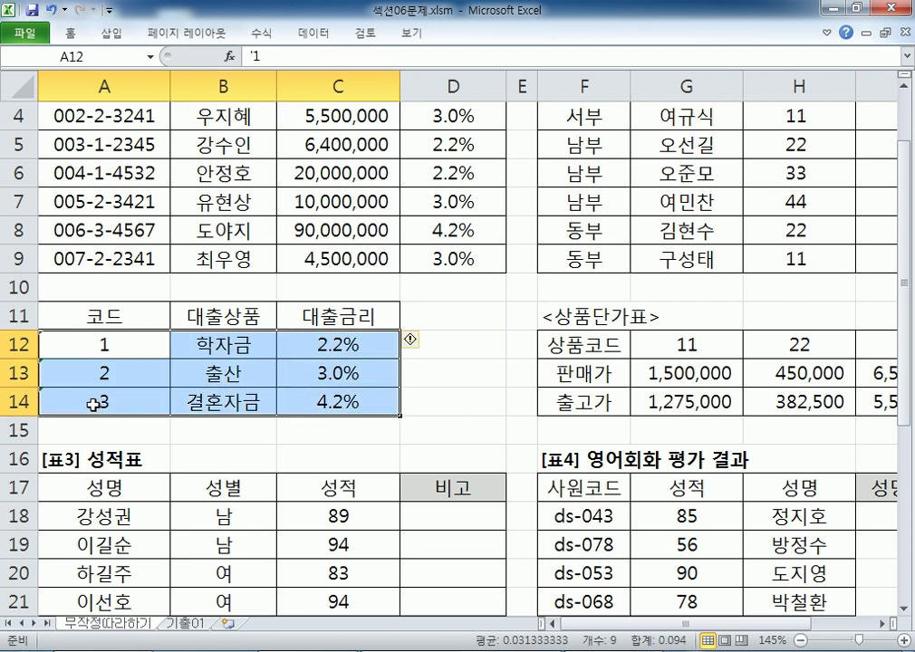
{"action": "scroll", "coordinate": [93, 405], "scroll_direction": "up", "scroll_amount": 1}
{"action": "double_click", "coordinate": [97, 173]}
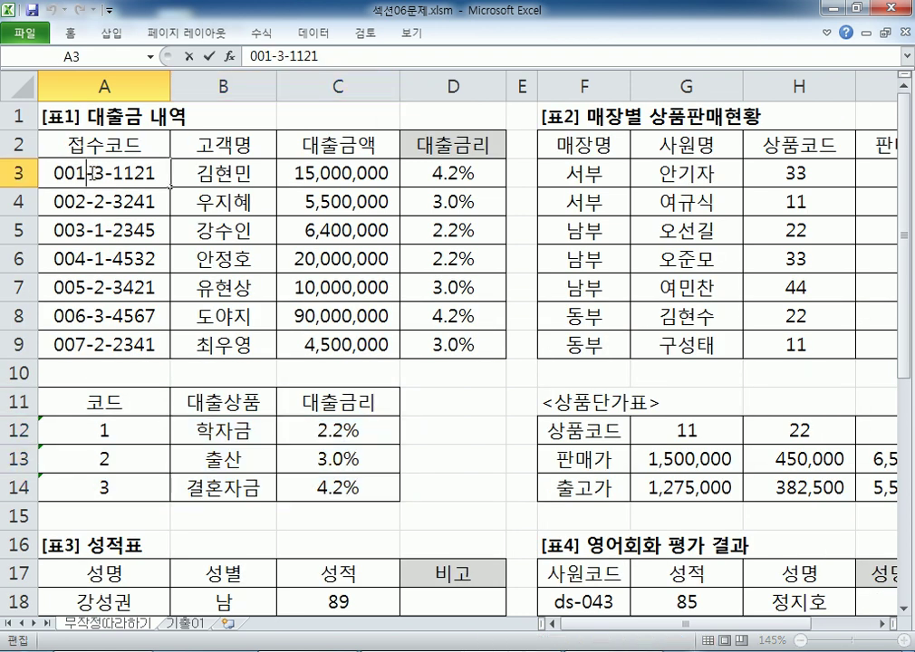
{"action": "double_click", "coordinate": [97, 173]}
{"action": "key", "text": "Escape"}
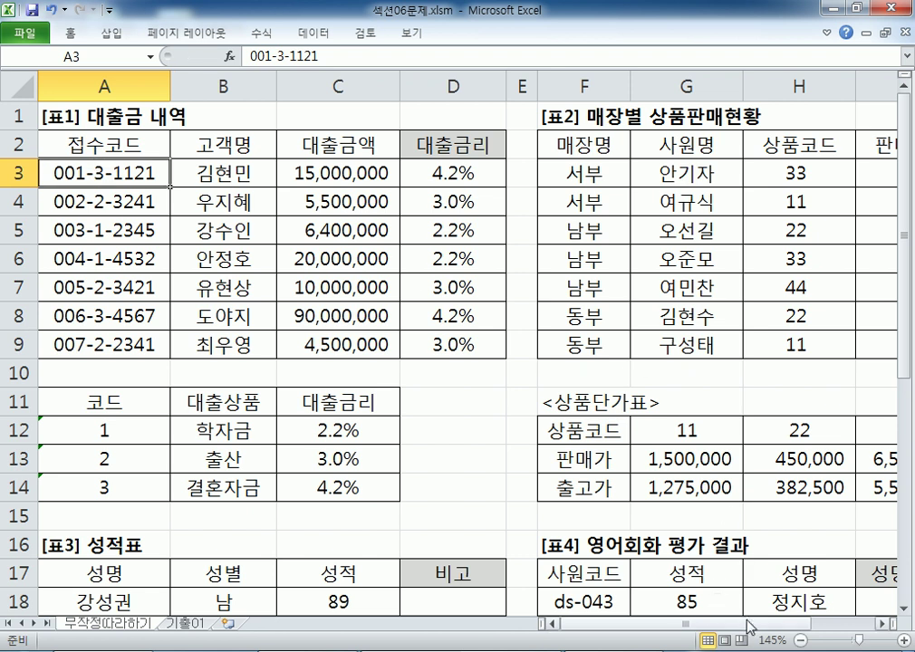
Begin an HLOOKUP formula in J3 of the 판매금액 column with the 상품코드 in H3 as the lookup value.
{"action": "scroll", "coordinate": [695, 491], "scroll_direction": "right", "scroll_amount": 2}
{"action": "scroll", "coordinate": [879, 618], "scroll_direction": "right", "scroll_amount": 2}
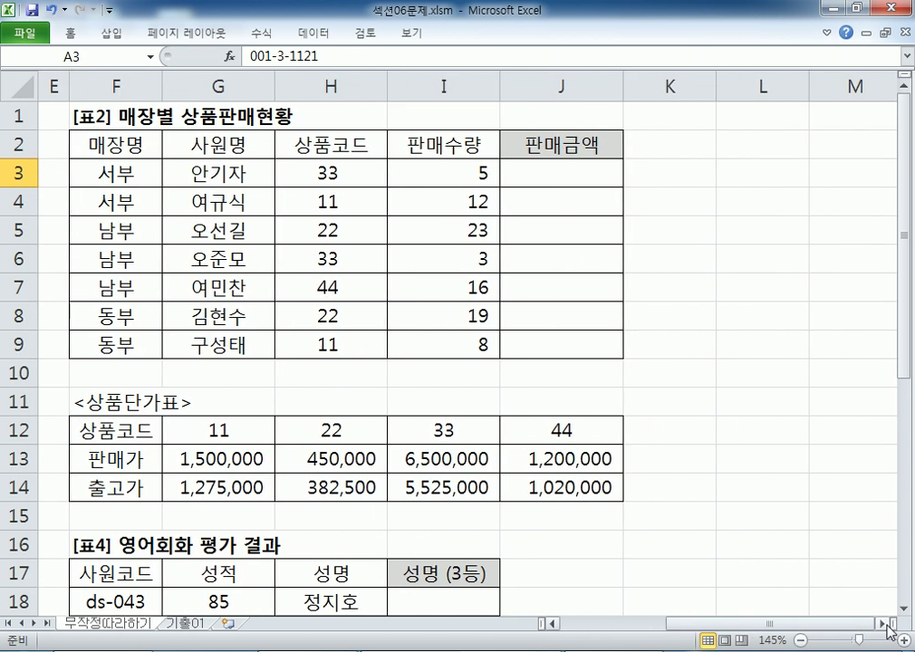
{"action": "left_click", "coordinate": [535, 177]}
{"action": "type", "text": "=HLO"}
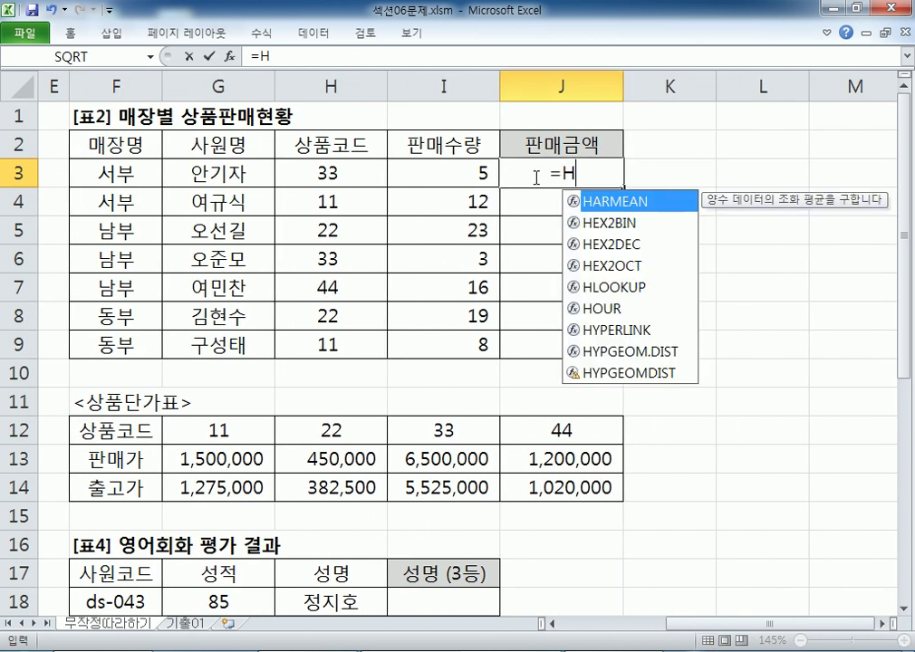
{"action": "key", "text": "Tab"}
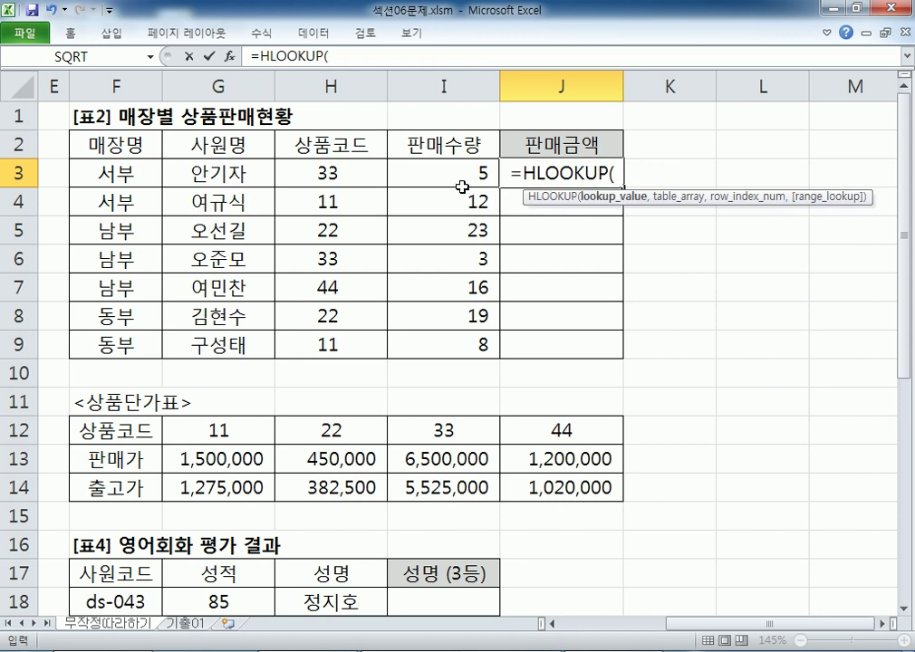
{"action": "left_click", "coordinate": [302, 173]}
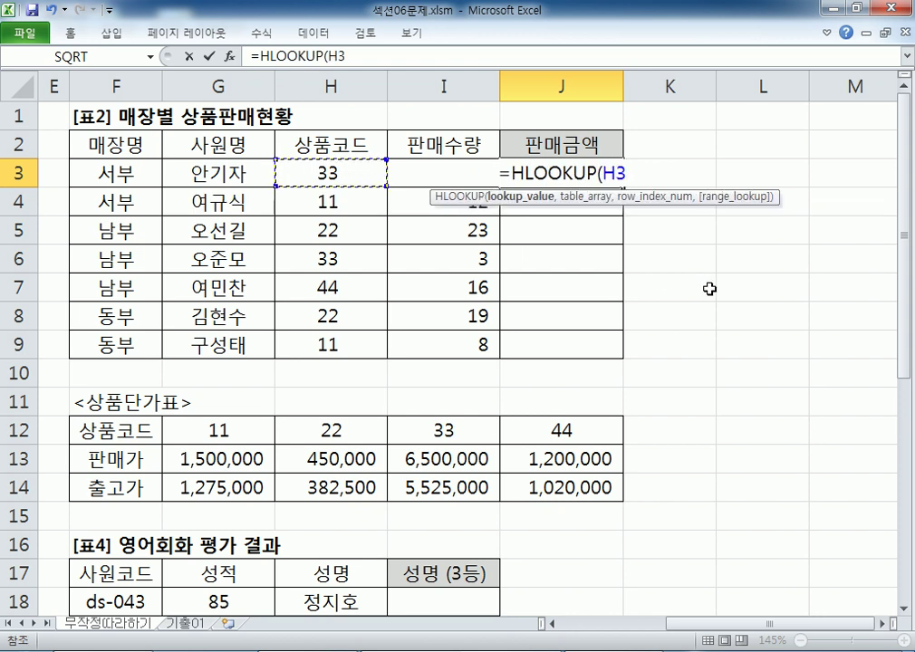
{"action": "type", "text": ","}
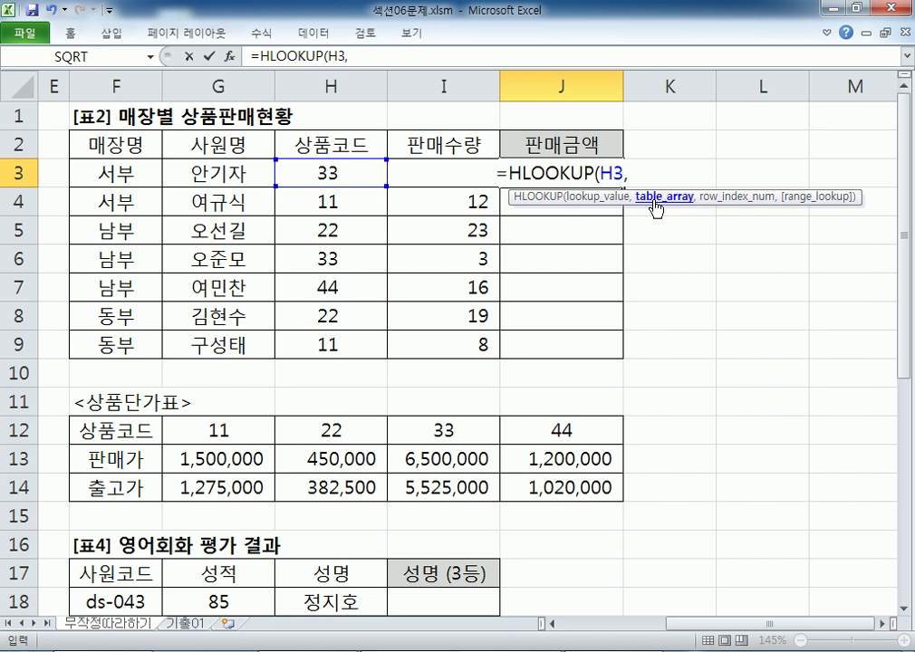
Set the HLOOKUP table range in J3 to the <상품단가표> cells G12:J14 without the heading column, as absolute reference $G$12:$J$14.
{"action": "left_click_drag", "start_coordinate": [239, 426], "coordinate": [537, 485]}
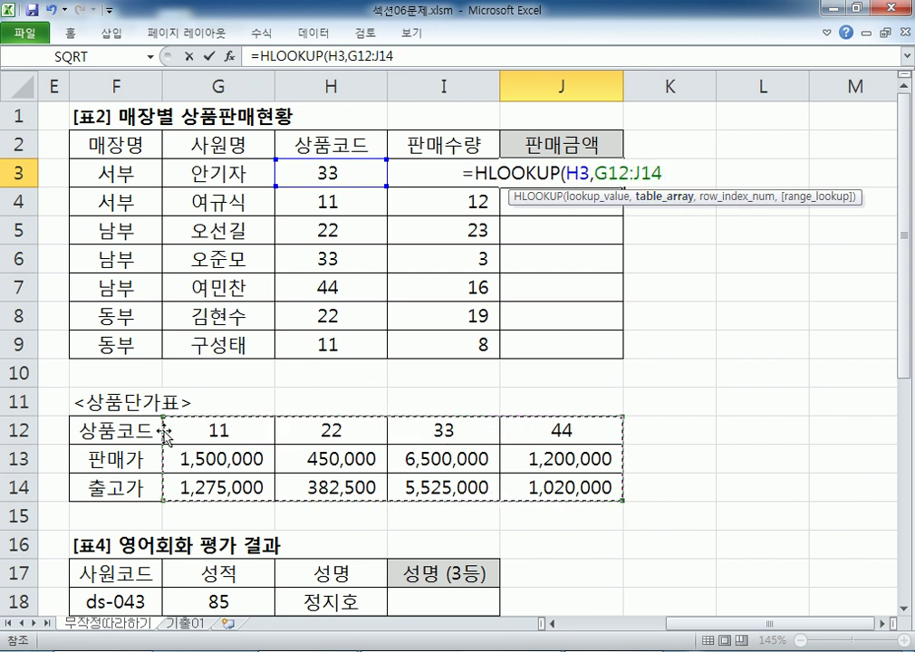
{"action": "left_click_drag", "start_coordinate": [106, 433], "coordinate": [107, 480]}
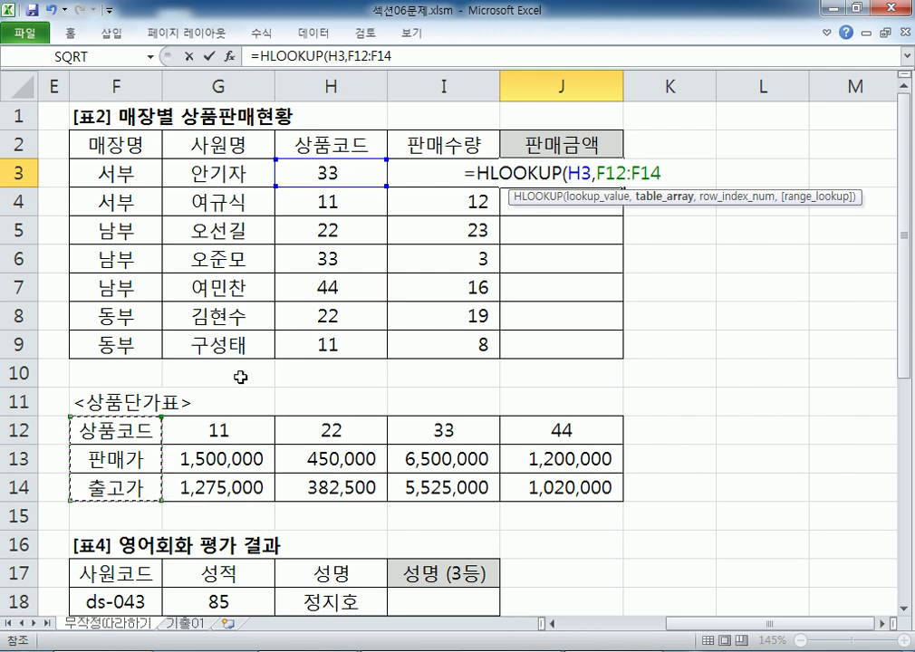
{"action": "scroll", "coordinate": [129, 362], "scroll_direction": "down", "scroll_amount": 1}
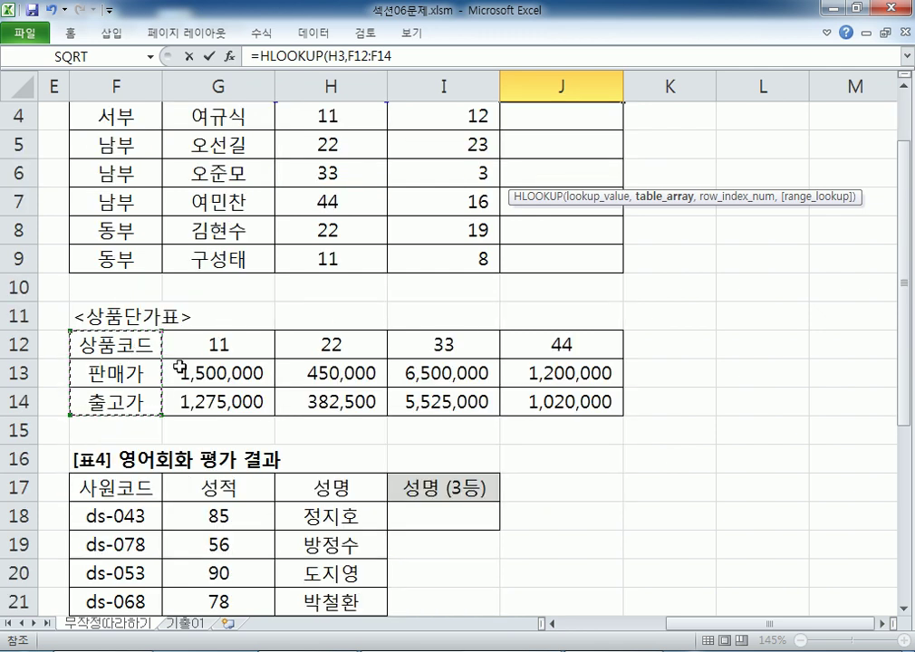
{"action": "left_click_drag", "start_coordinate": [169, 342], "coordinate": [576, 406]}
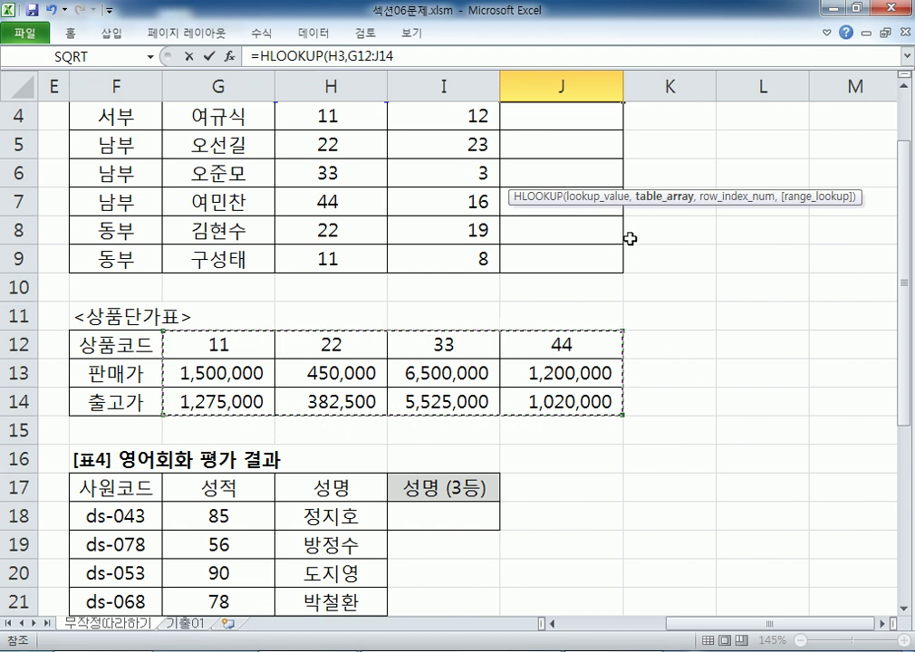
{"action": "scroll", "coordinate": [617, 251], "scroll_direction": "up", "scroll_amount": 1}
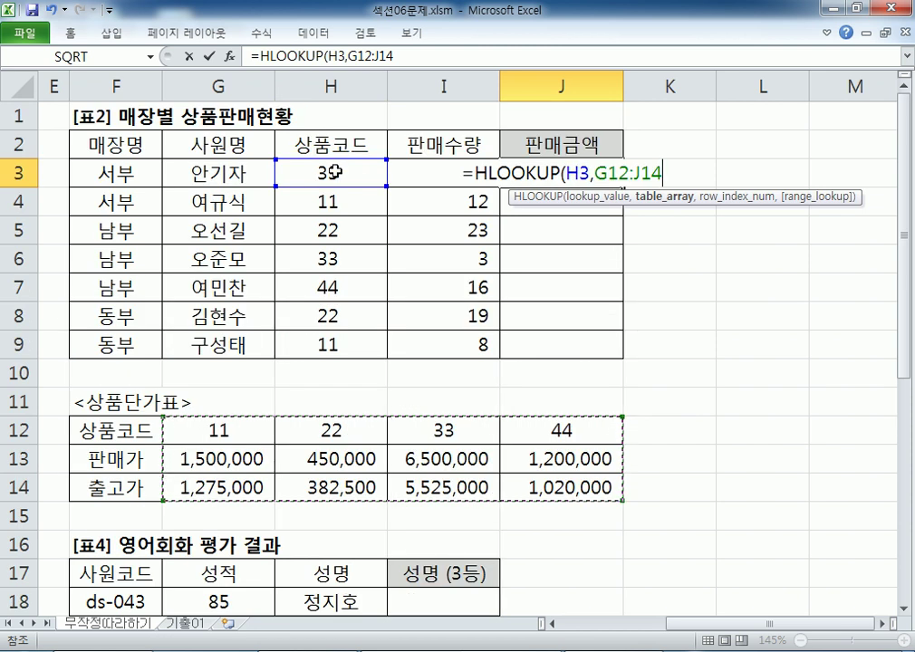
{"action": "scroll", "coordinate": [256, 251], "scroll_direction": "down", "scroll_amount": 2}
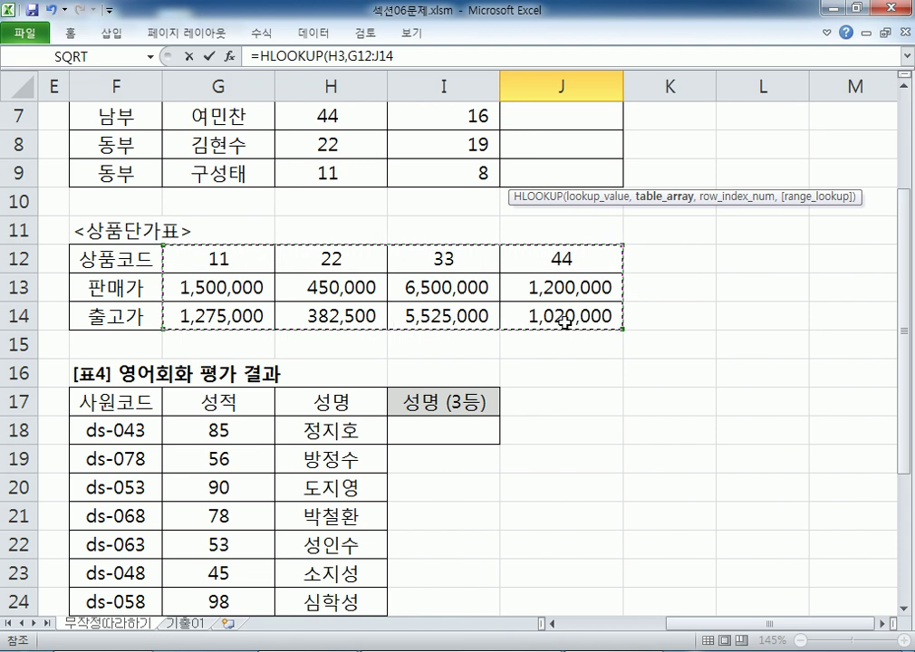
{"action": "scroll", "coordinate": [563, 322], "scroll_direction": "up", "scroll_amount": 2}
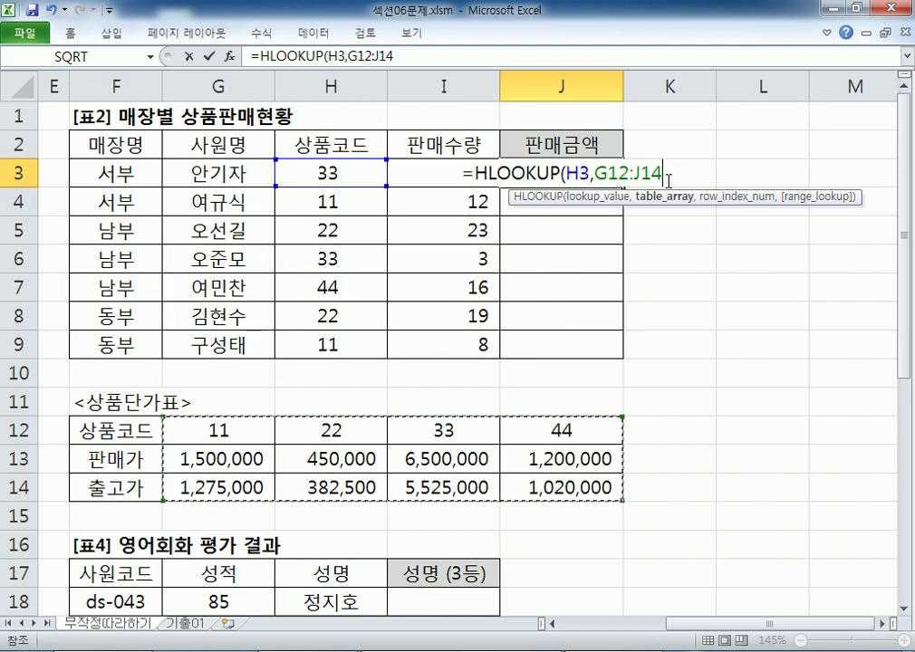
{"action": "key", "text": "F4"}
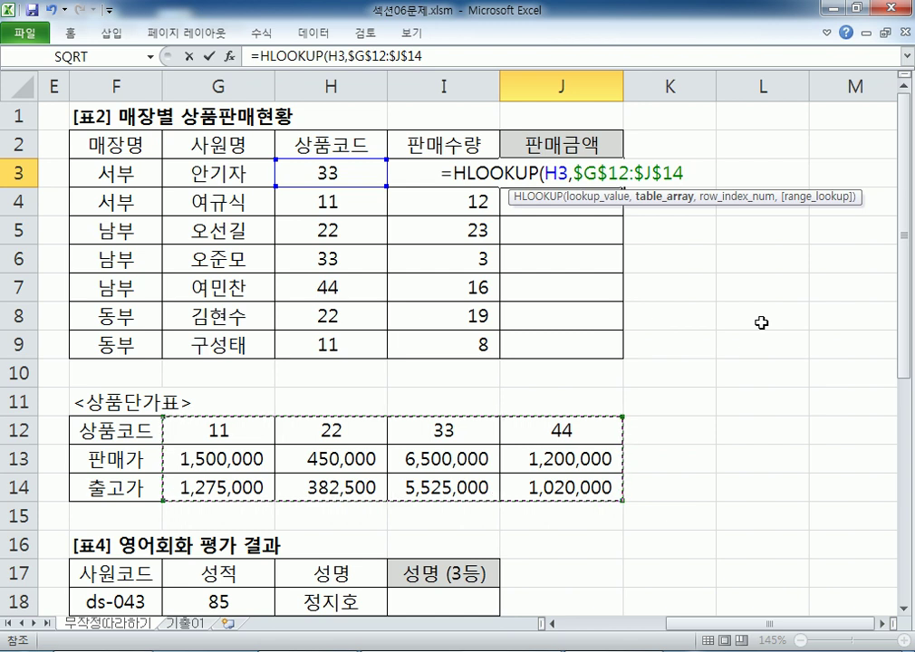
{"action": "type", "text": ","}
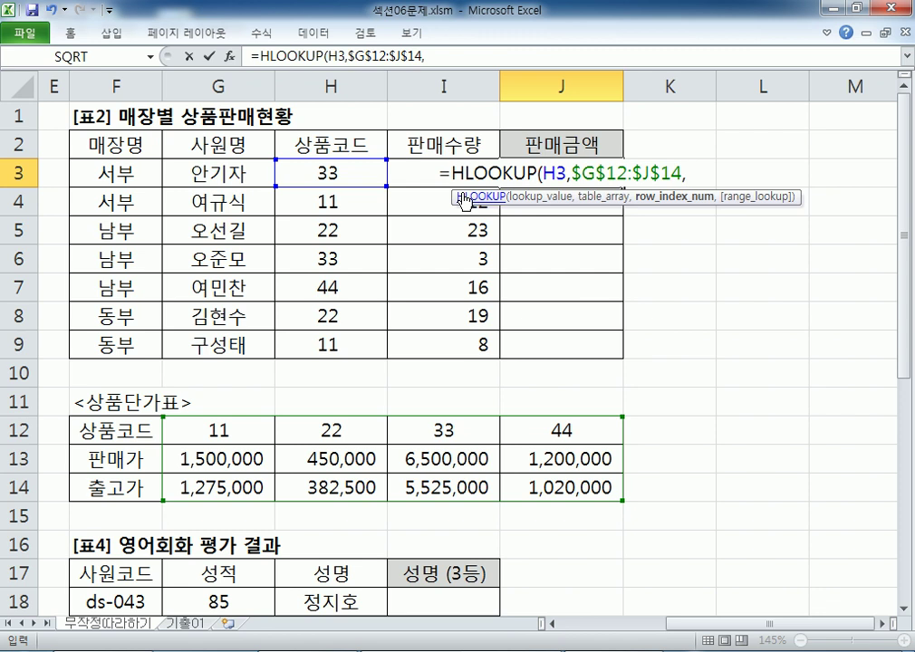
Set the HLOOKUP row index to 2 for the 판매가 row, checking the 판매금액 = 판매가 * 판매수량 rule in the Notepad notes.
{"action": "scroll", "coordinate": [465, 199], "scroll_direction": "down", "scroll_amount": 2}
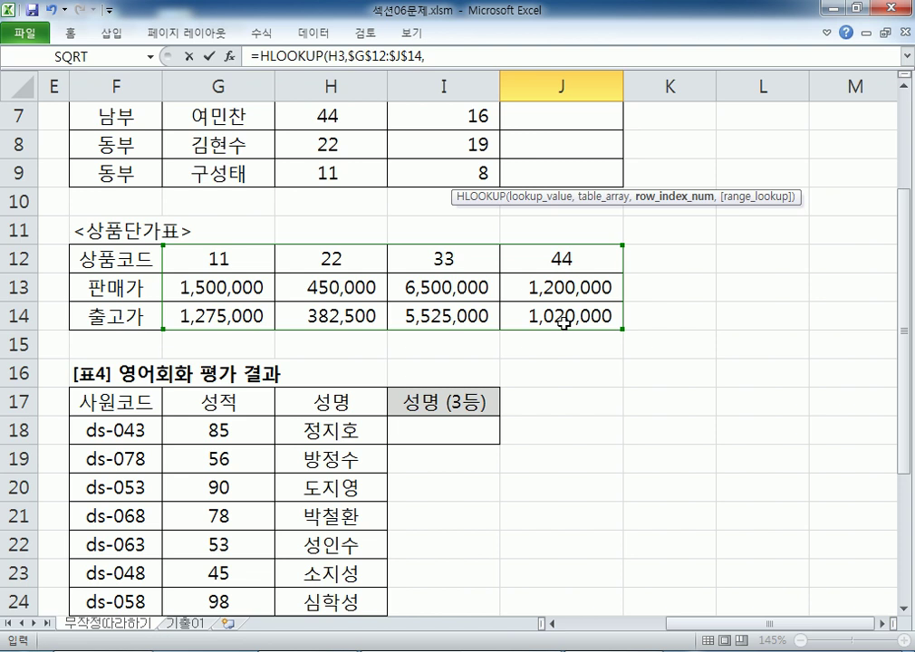
{"action": "key", "text": "alt+Tab"}
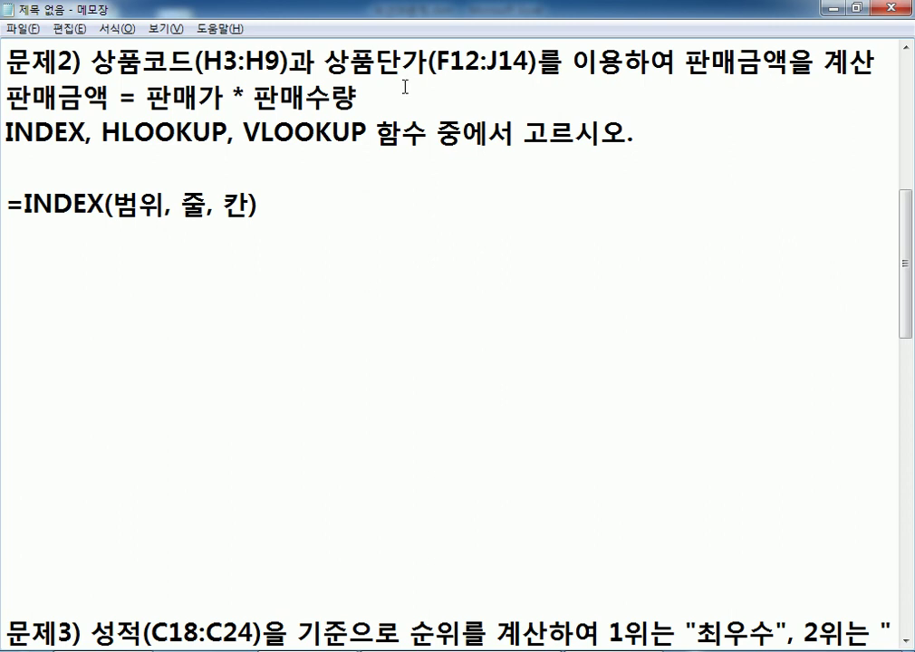
{"action": "left_click_drag", "start_coordinate": [210, 94], "coordinate": [225, 96]}
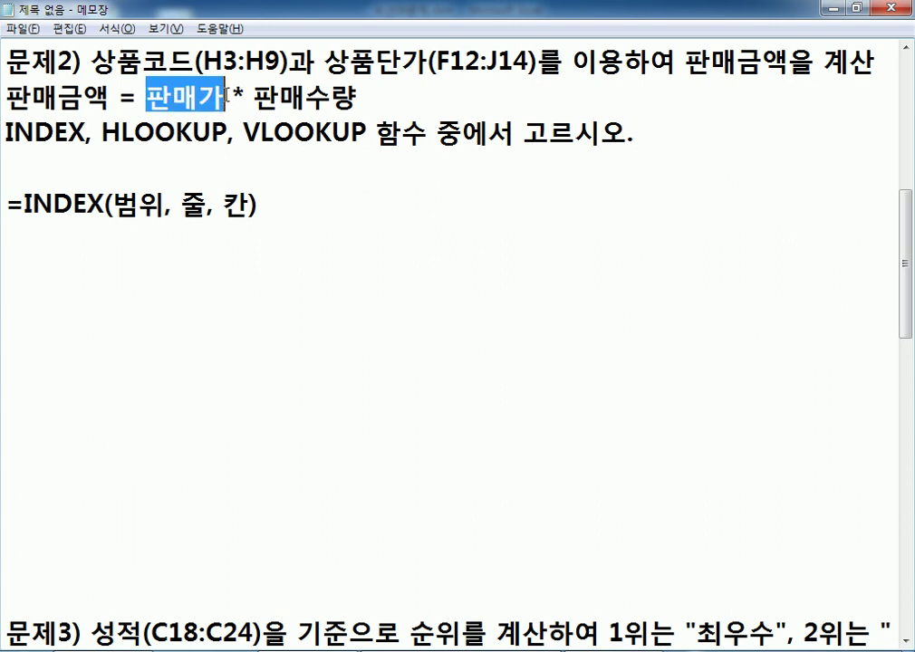
{"action": "key", "text": "alt+Tab"}
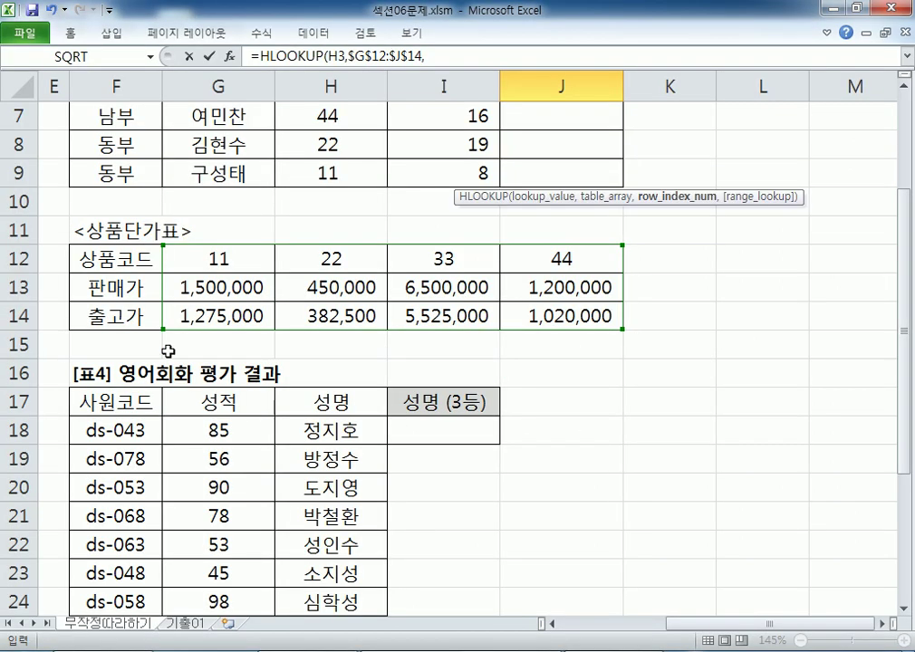
{"action": "scroll", "coordinate": [584, 244], "scroll_direction": "up", "scroll_amount": 1}
{"action": "scroll", "coordinate": [584, 243], "scroll_direction": "up", "scroll_amount": 1}
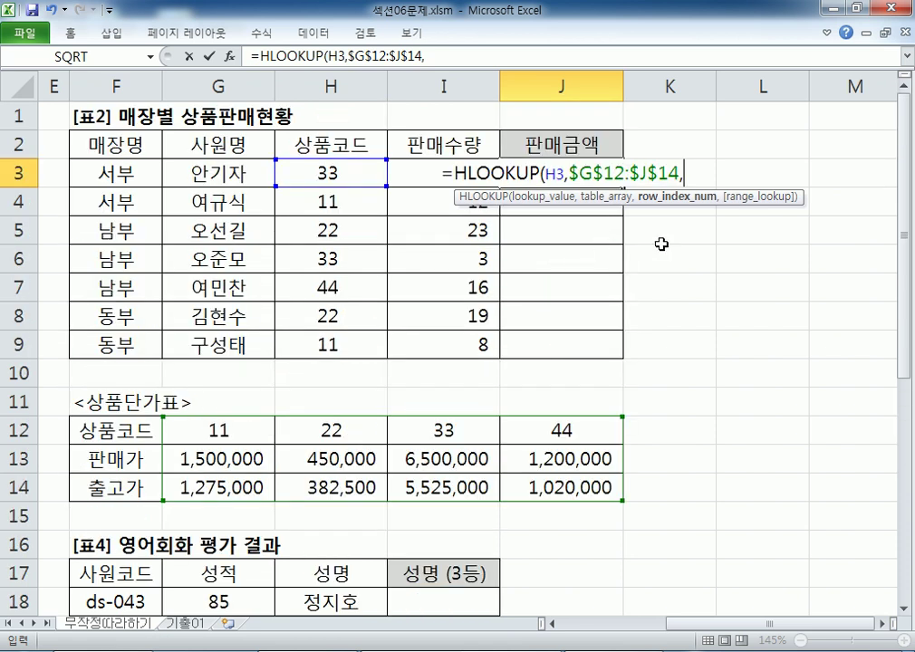
{"action": "type", "text": "2"}
{"action": "scroll", "coordinate": [713, 251], "scroll_direction": "down", "scroll_amount": 1}
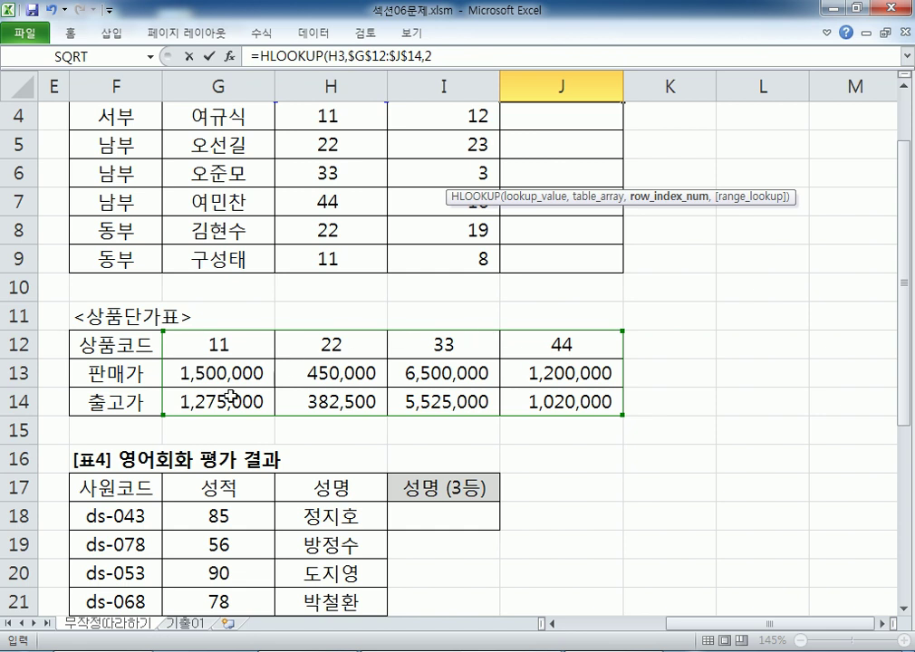
{"action": "key", "text": "alt+Tab"}
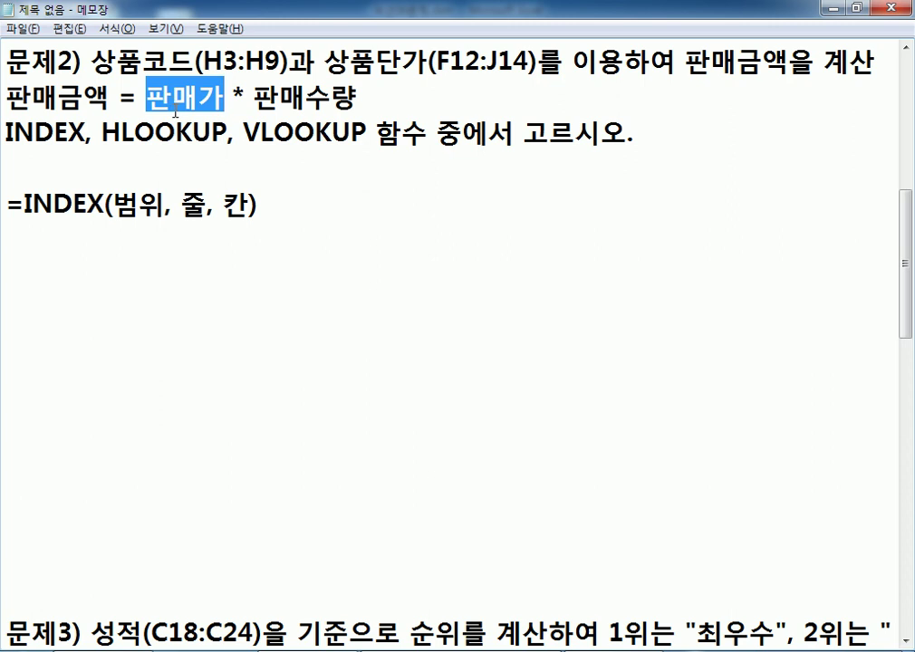
{"action": "key", "text": "alt+Tab"}
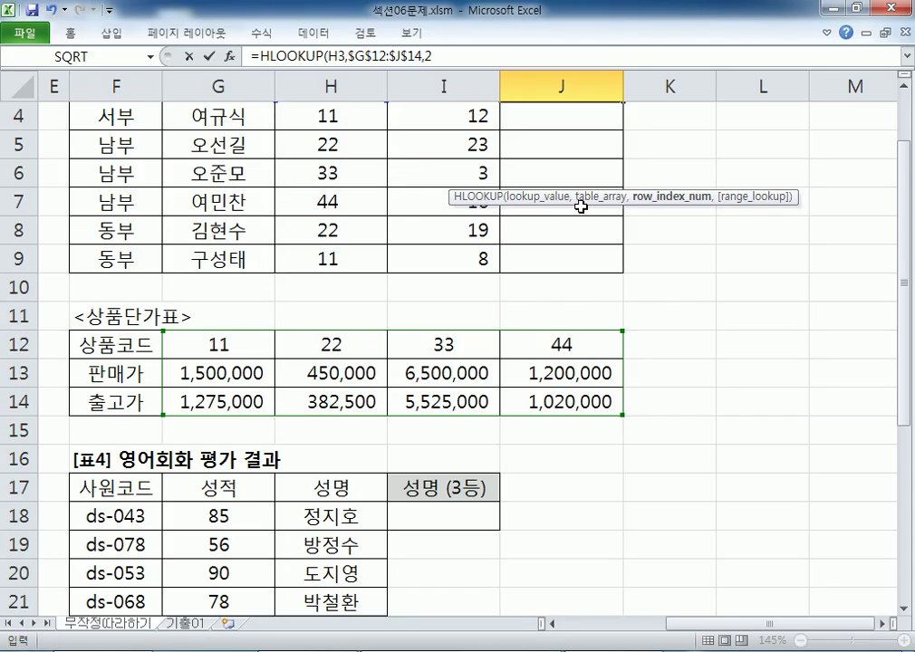
{"action": "scroll", "coordinate": [541, 204], "scroll_direction": "up", "scroll_amount": 1}
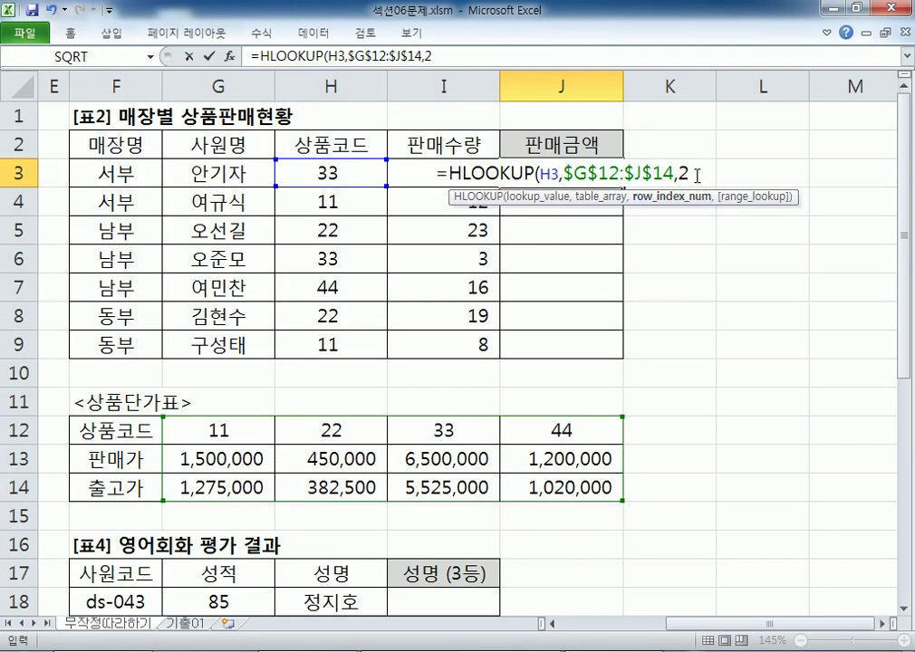
{"action": "type", "text": ","}
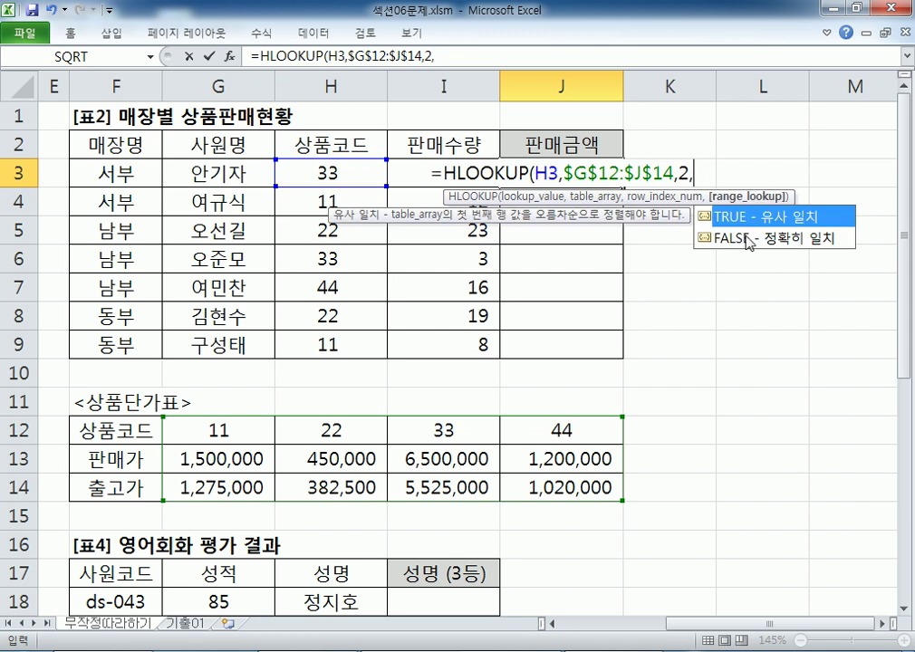
Compare the TRUE (유사 일치) and FALSE (정확히 일치) options for the range_lookup argument of the HLOOKUP formula.
{"action": "left_click", "coordinate": [717, 239]}
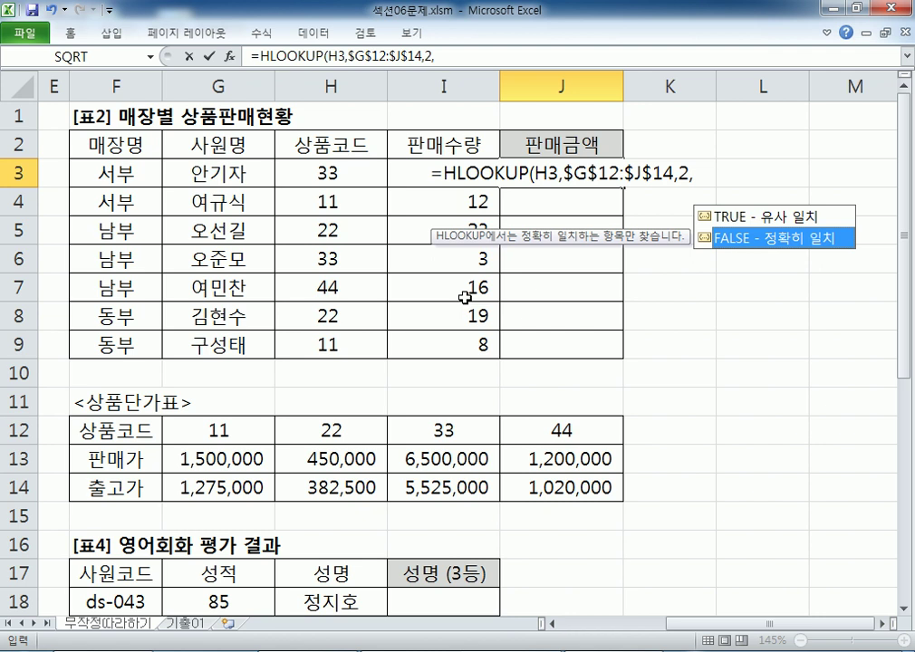
{"action": "left_click", "coordinate": [766, 217]}
{"action": "left_click", "coordinate": [768, 239]}
{"action": "left_click", "coordinate": [771, 219]}
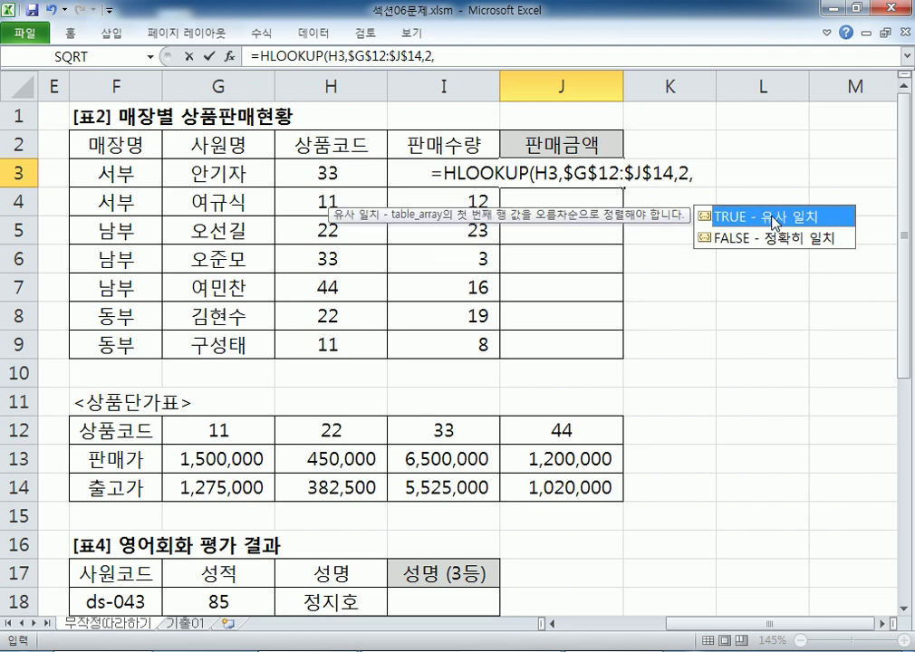
{"action": "left_click", "coordinate": [768, 239]}
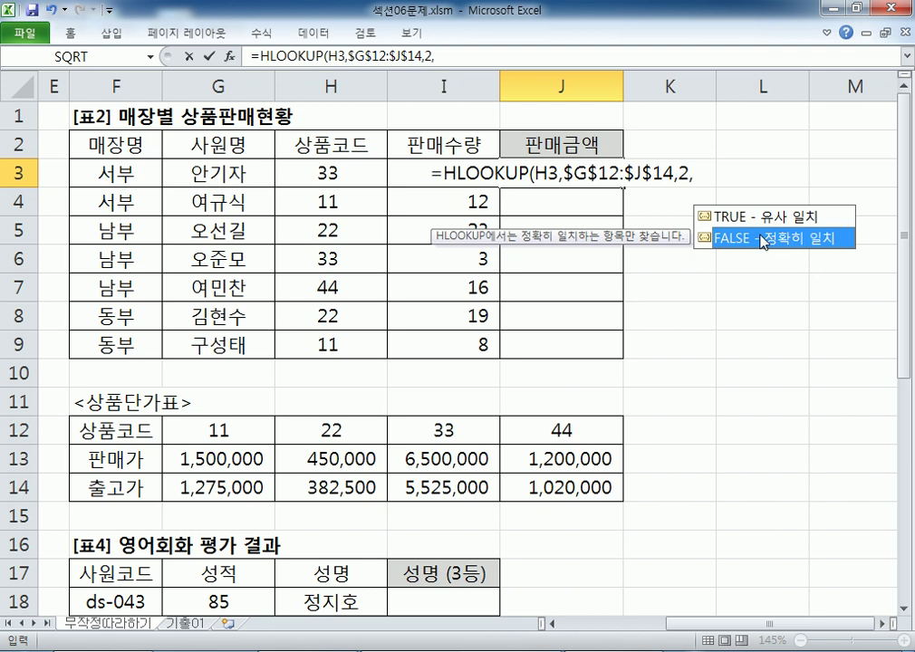
{"action": "key", "text": "Up"}
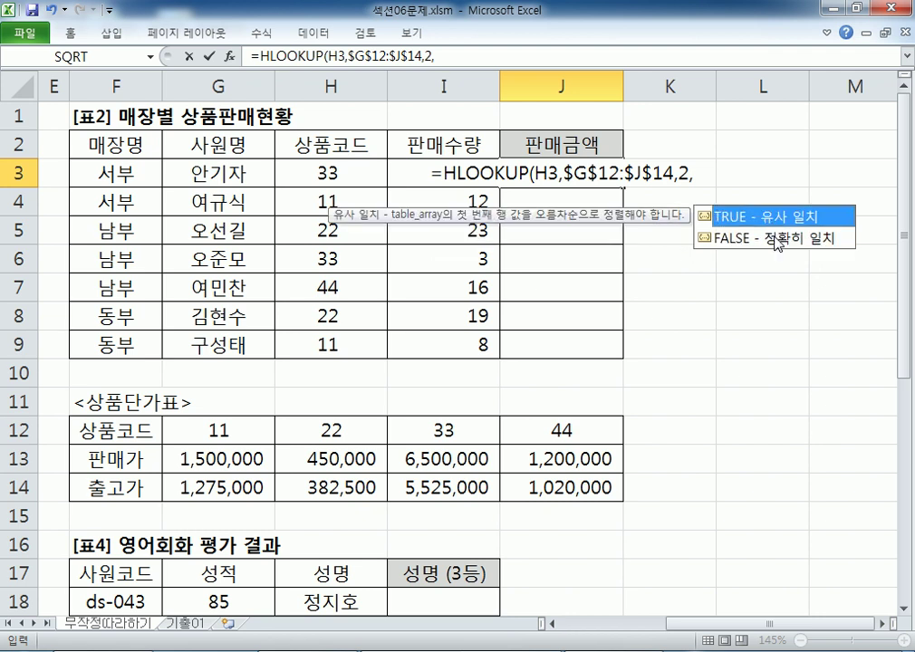
{"action": "left_click", "coordinate": [777, 241]}
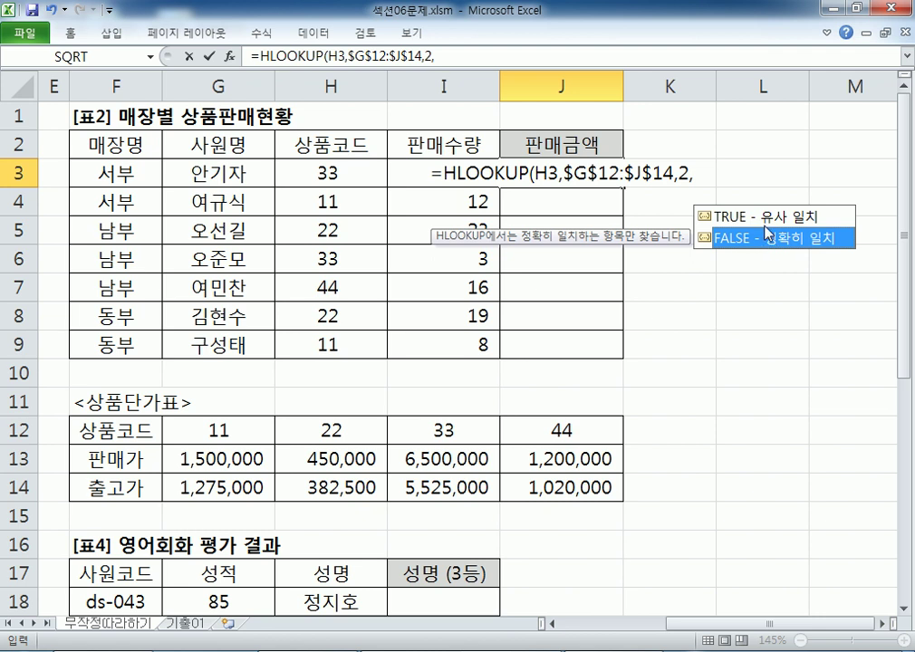
{"action": "left_click", "coordinate": [768, 221]}
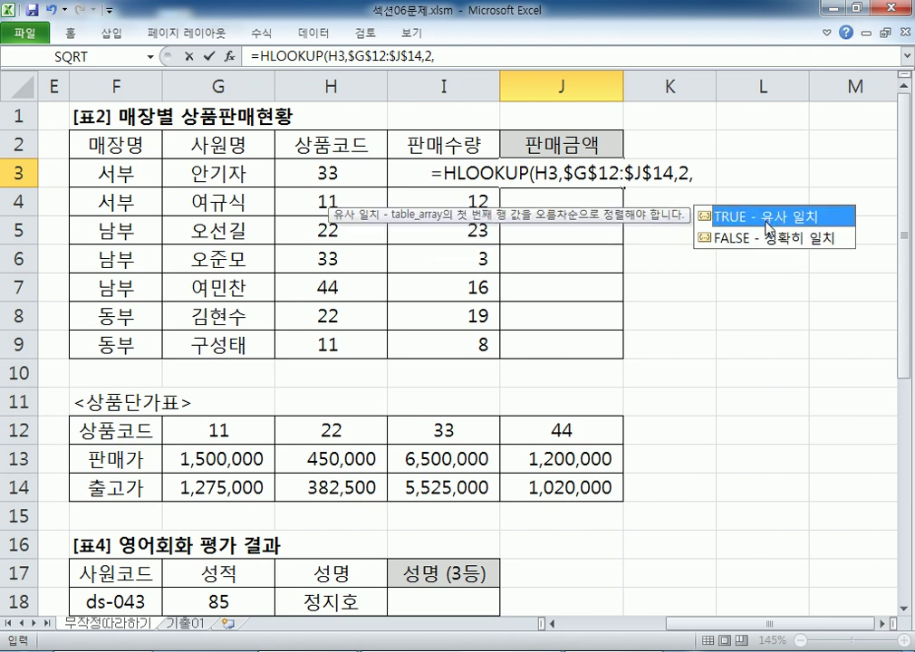
{"action": "left_click", "coordinate": [768, 241]}
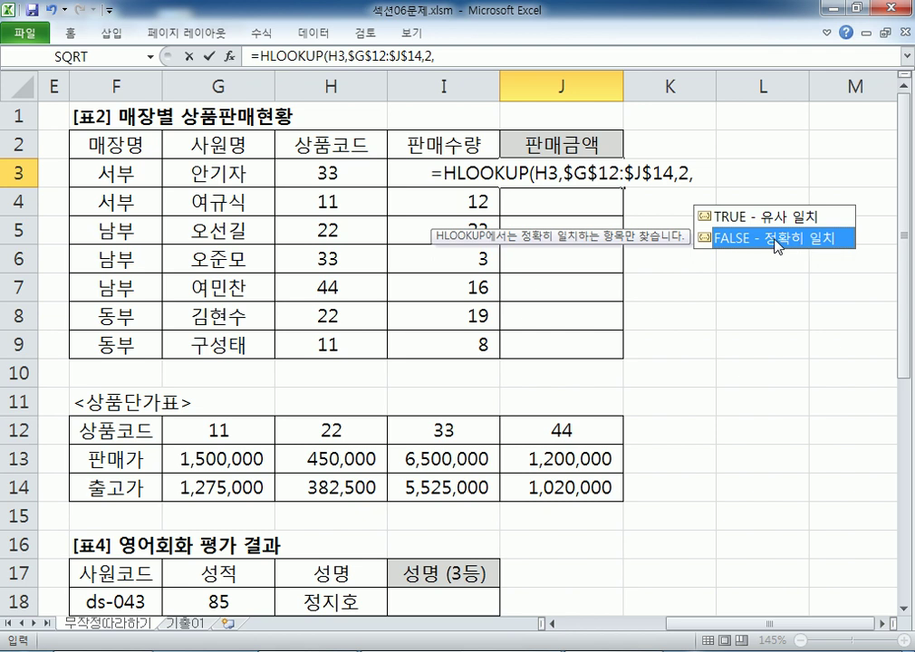
Complete the HLOOKUP formula in J3 with FALSE for an exact match, enter it, and reselect the cell.
{"action": "double_click", "coordinate": [776, 239]}
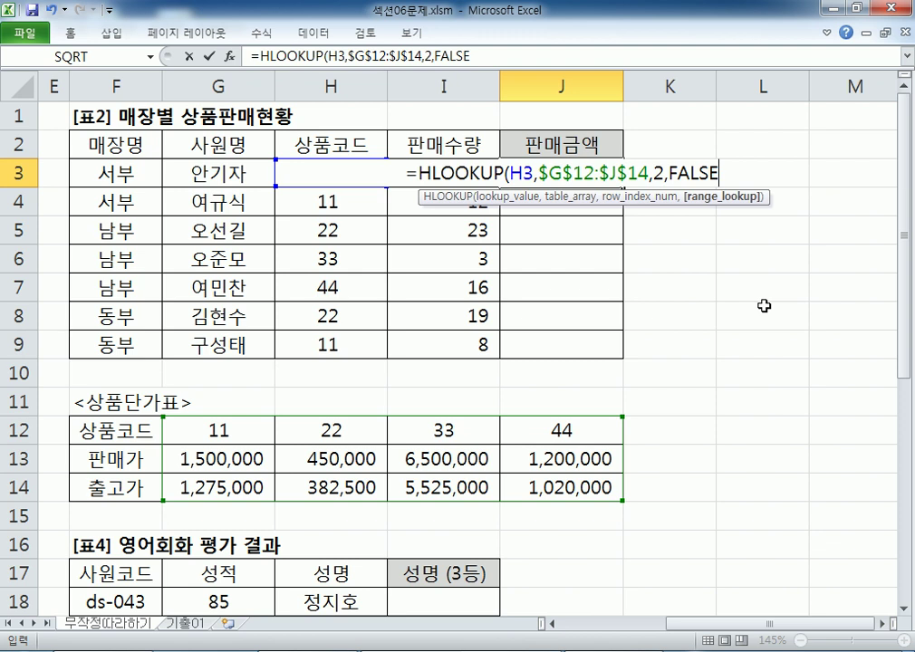
{"action": "type", "text": ")"}
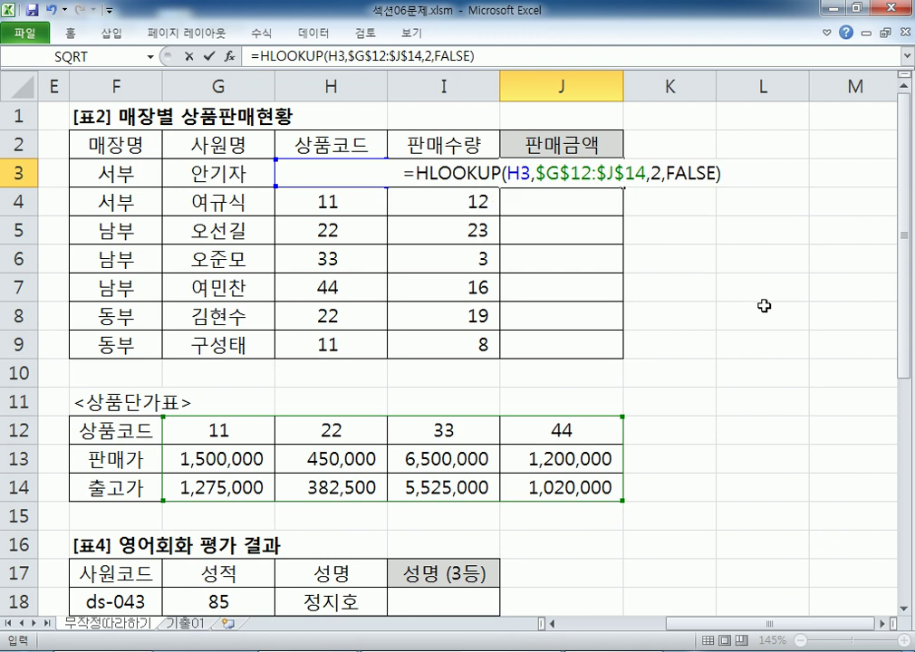
{"action": "key", "text": "Return"}
{"action": "left_click", "coordinate": [607, 174]}
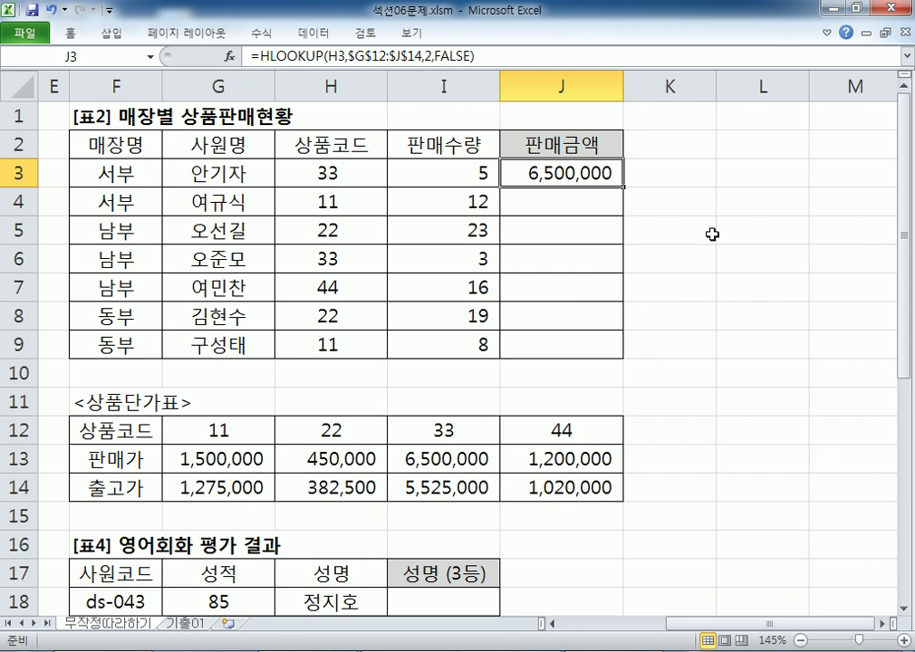
Append a multiplication sign to the HLOOKUP formula in J3 and try to reference the 판매수량 cell I3 hidden beneath the formula text.
{"action": "key", "text": "F2"}
{"action": "type", "text": "*"}
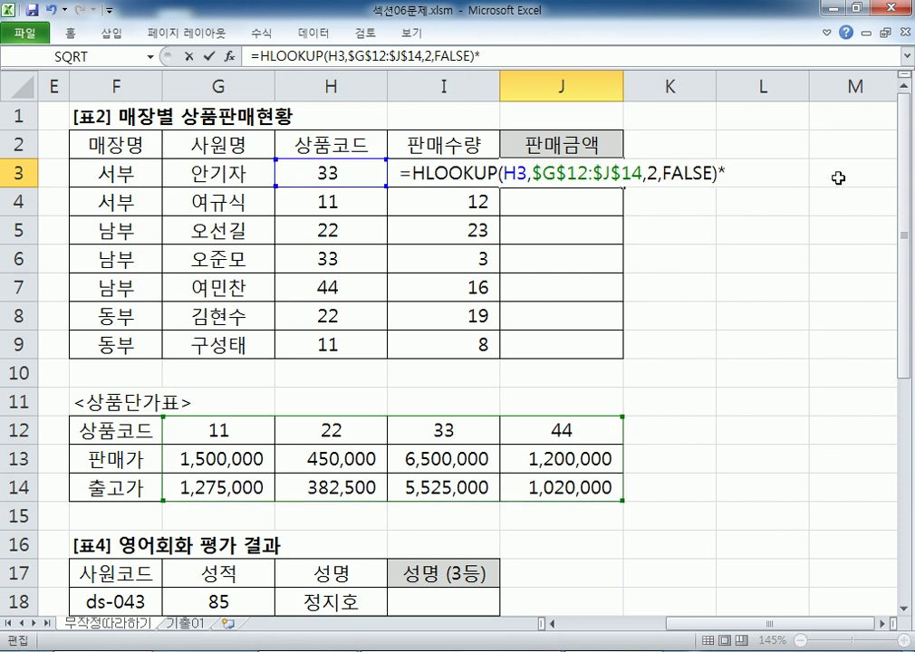
{"action": "left_click", "coordinate": [435, 172]}
{"action": "key", "text": "Return"}
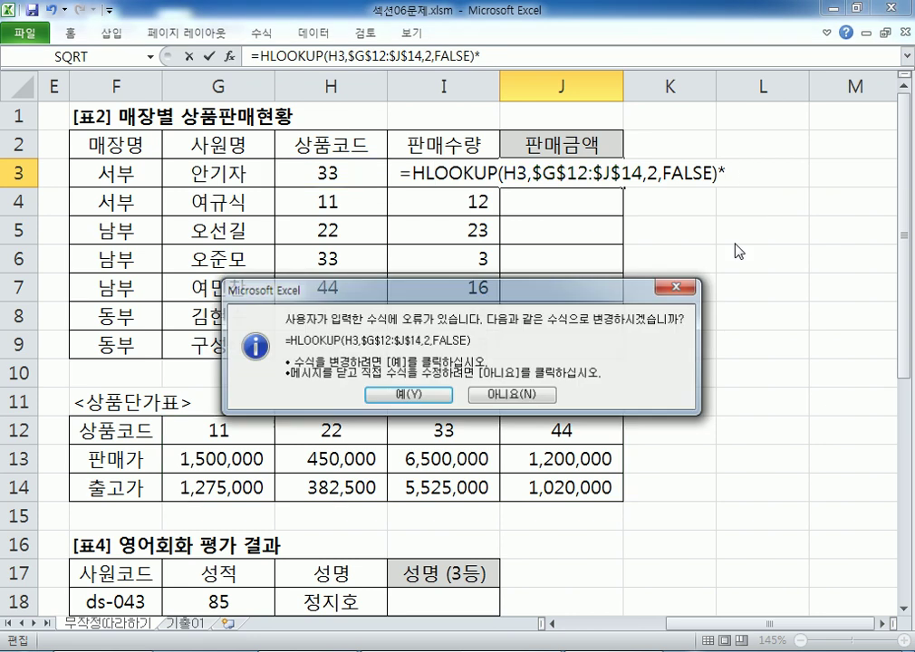
{"action": "left_click", "coordinate": [514, 392]}
{"action": "key", "text": "Return"}
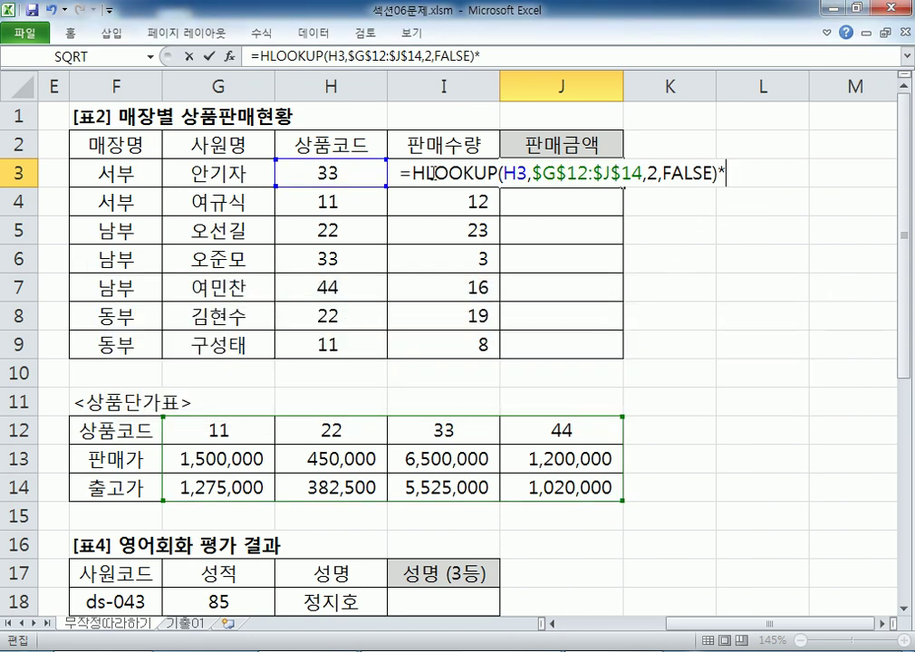
Try reaching the hidden I3 reference by way of the neighbouring cells I4, H3 and I2, then erase the reference.
{"action": "left_click", "coordinate": [414, 201]}
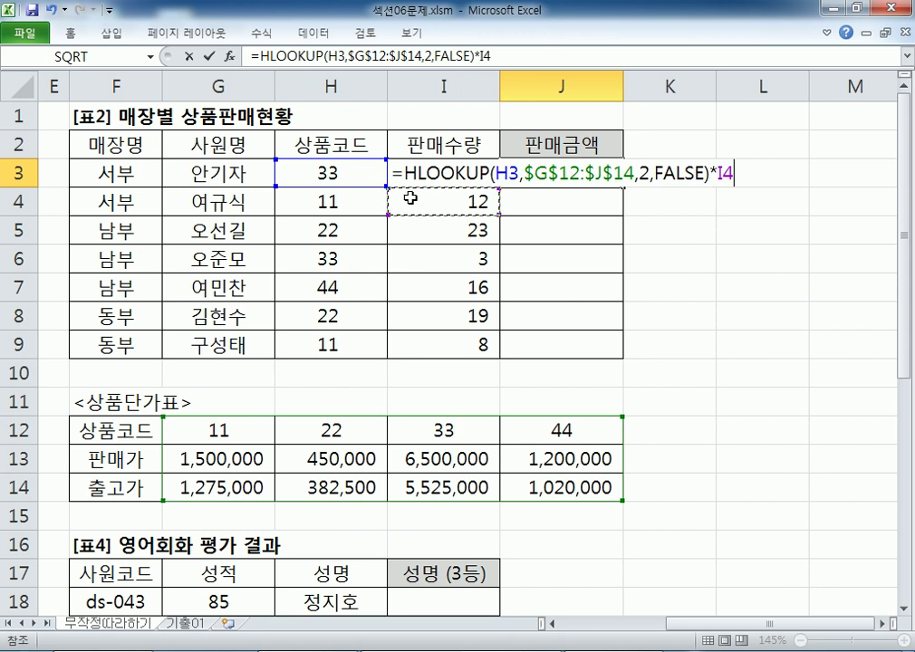
{"action": "key", "text": "Up"}
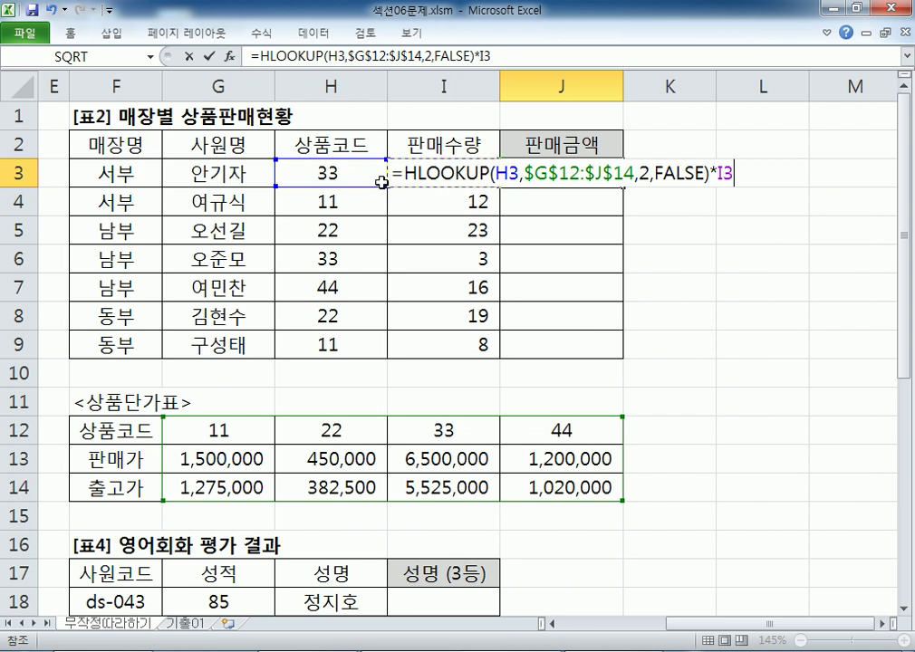
{"action": "left_click", "coordinate": [326, 171]}
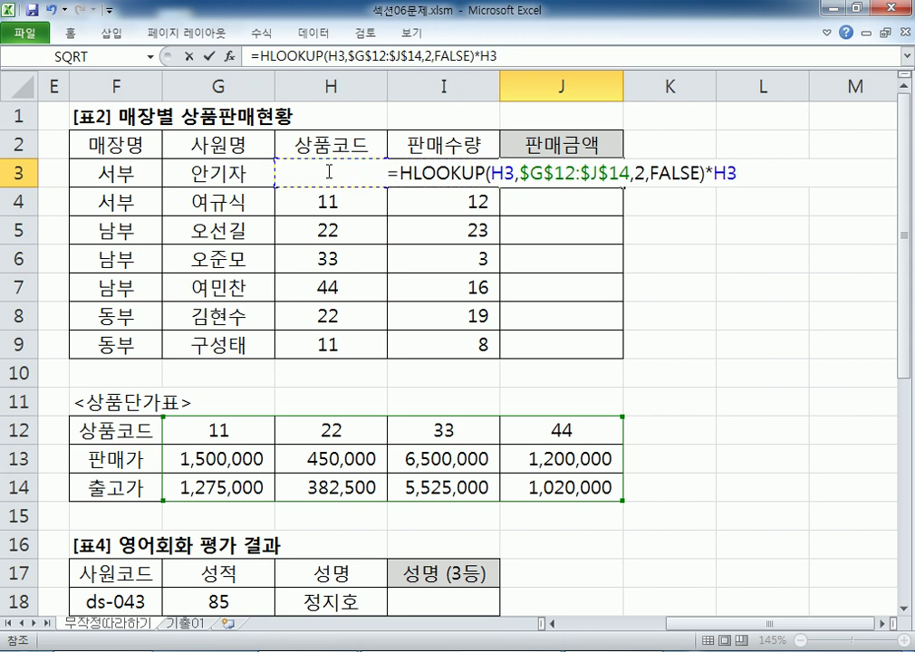
{"action": "key", "text": "Right"}
{"action": "left_click", "coordinate": [444, 145]}
{"action": "key", "text": "Down"}
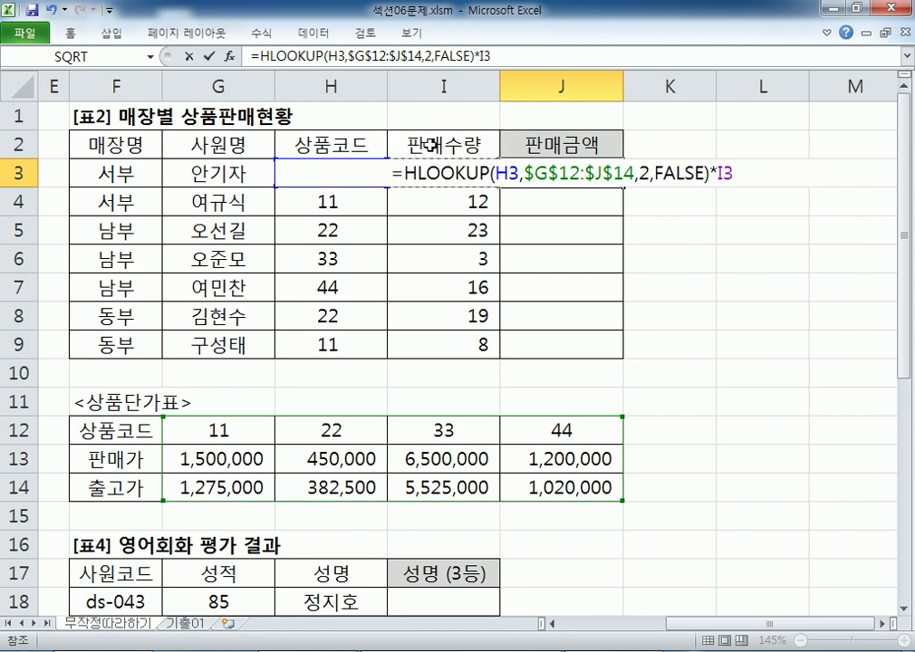
{"action": "key", "text": "Left"}
{"action": "key", "text": "Right"}
{"action": "key", "text": "Right"}
{"action": "key", "text": "Left"}
{"action": "key", "text": "BackSpace"}
{"action": "key", "text": "BackSpace"}
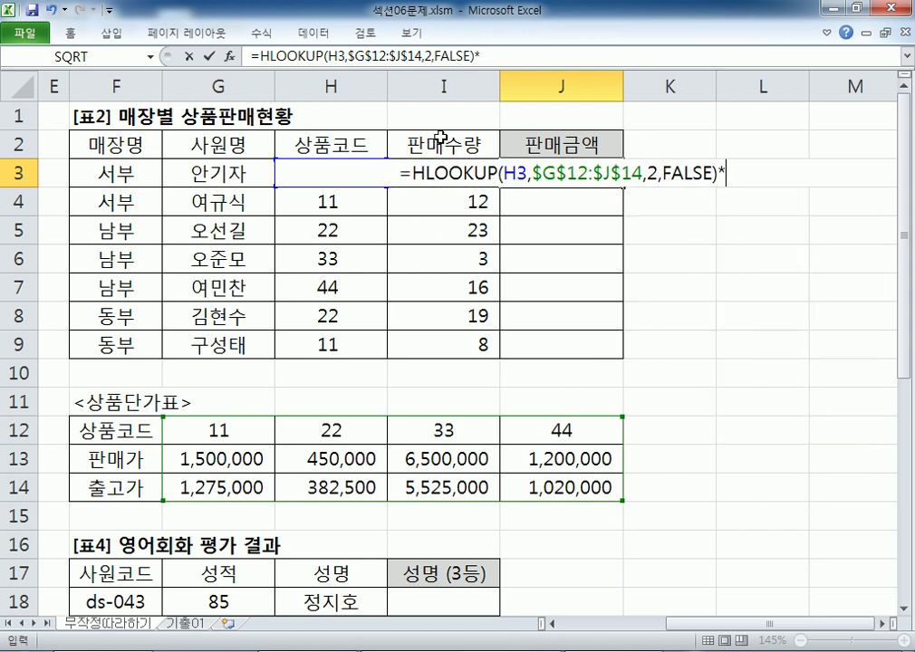
Try entering the reference I3 directly after the multiplication sign, then erase it and return to the formula's end.
{"action": "type", "text": "I3"}
{"action": "key", "text": "BackSpace"}
{"action": "key", "text": "BackSpace"}
{"action": "left_click", "coordinate": [418, 172]}
{"action": "left_click", "coordinate": [729, 172]}
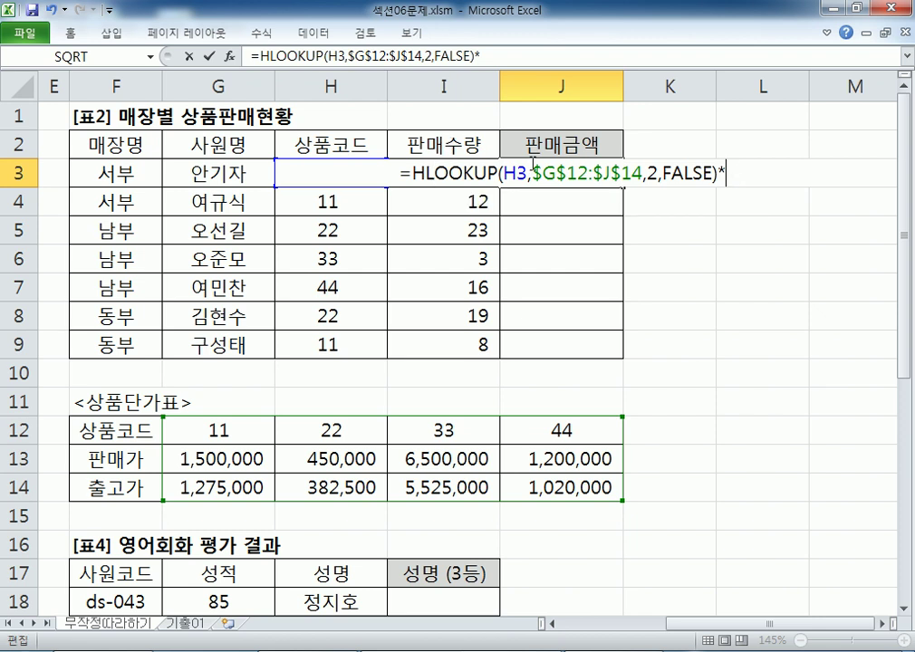
Multiply the HLOOKUP result in J3 by the 판매수량 in I3, enter the formula, and fill it down through J9.
{"action": "left_click", "coordinate": [447, 138]}
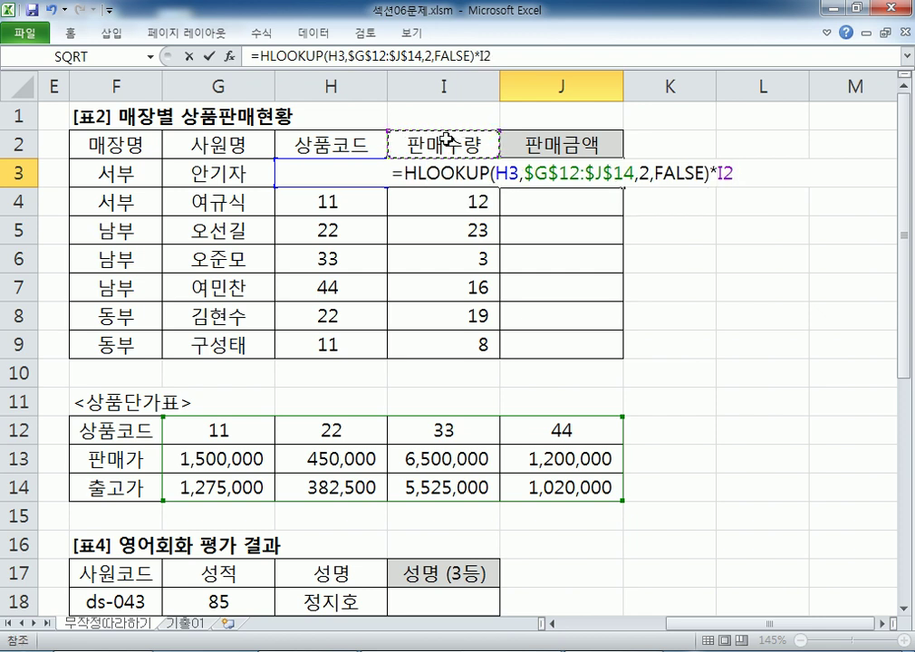
{"action": "key", "text": "Down"}
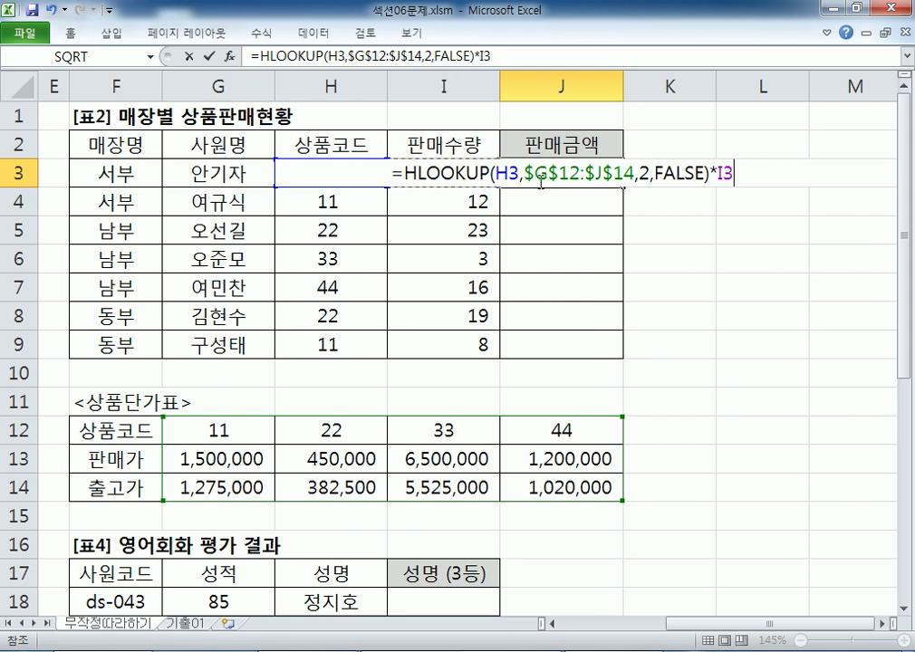
{"action": "left_click_drag", "start_coordinate": [497, 172], "coordinate": [508, 172]}
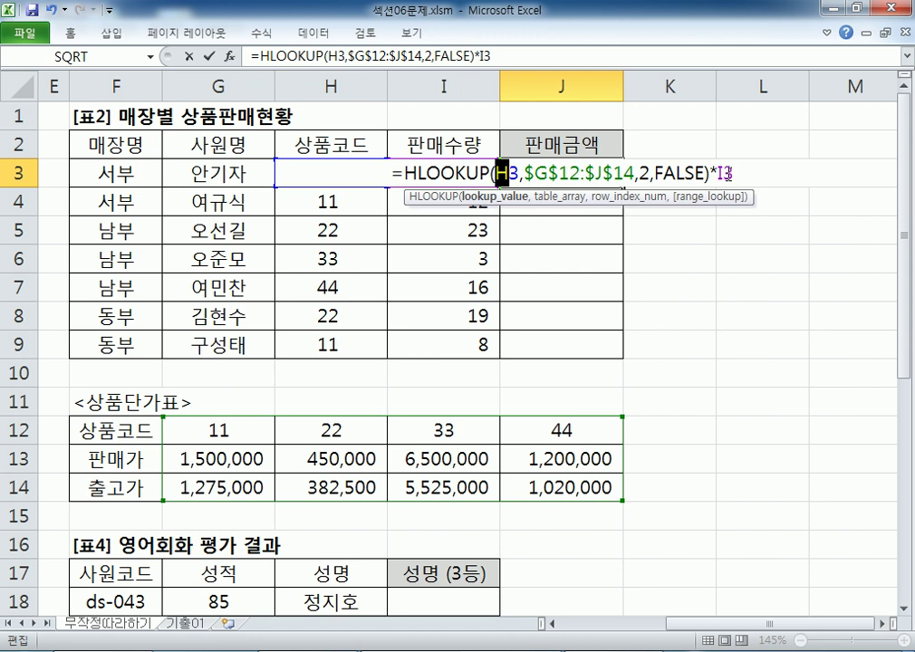
{"action": "left_click", "coordinate": [726, 172]}
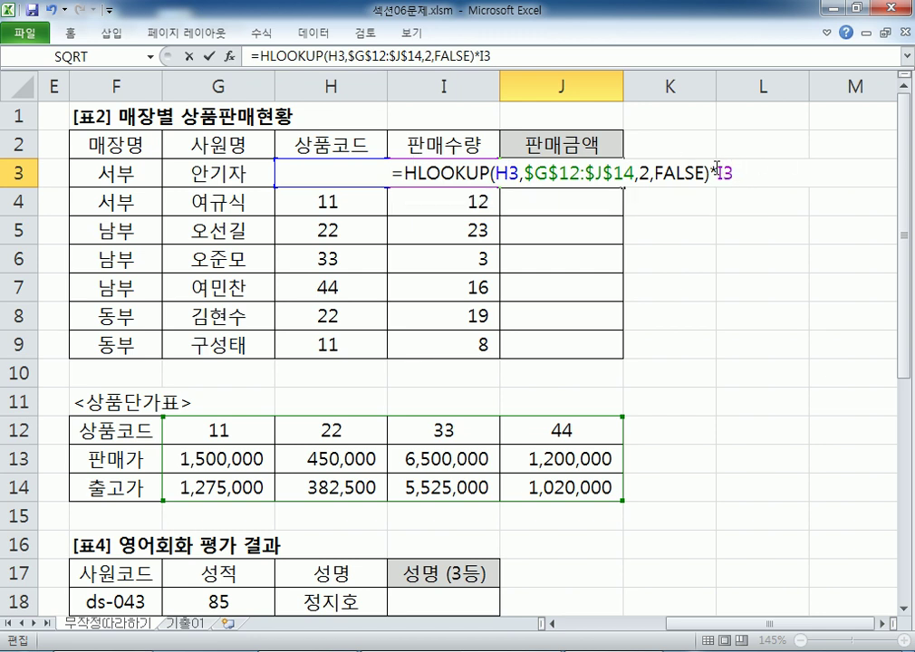
{"action": "key", "text": "Return"}
{"action": "left_click", "coordinate": [608, 176]}
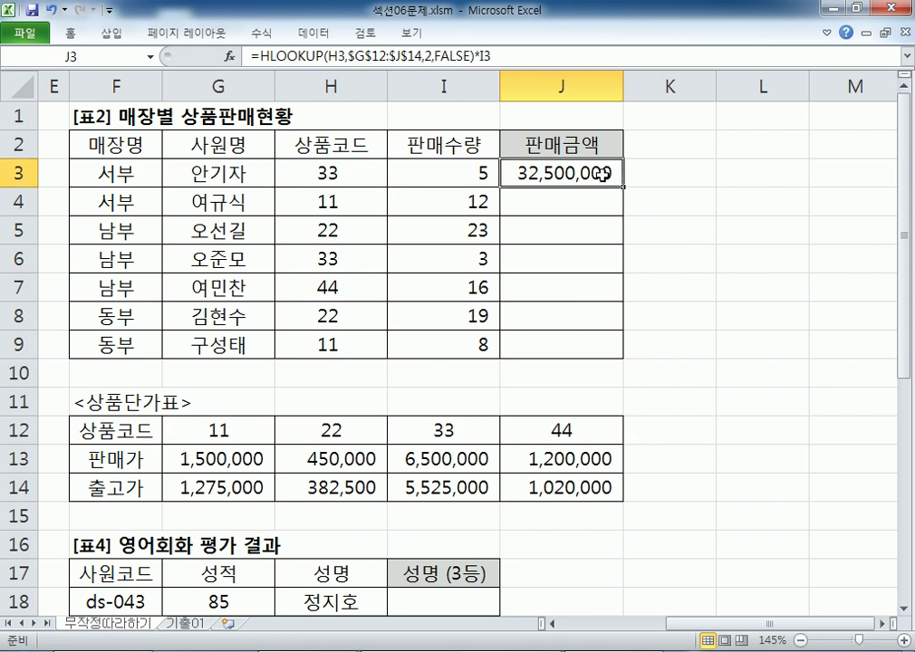
{"action": "left_click_drag", "start_coordinate": [624, 188], "coordinate": [616, 357]}
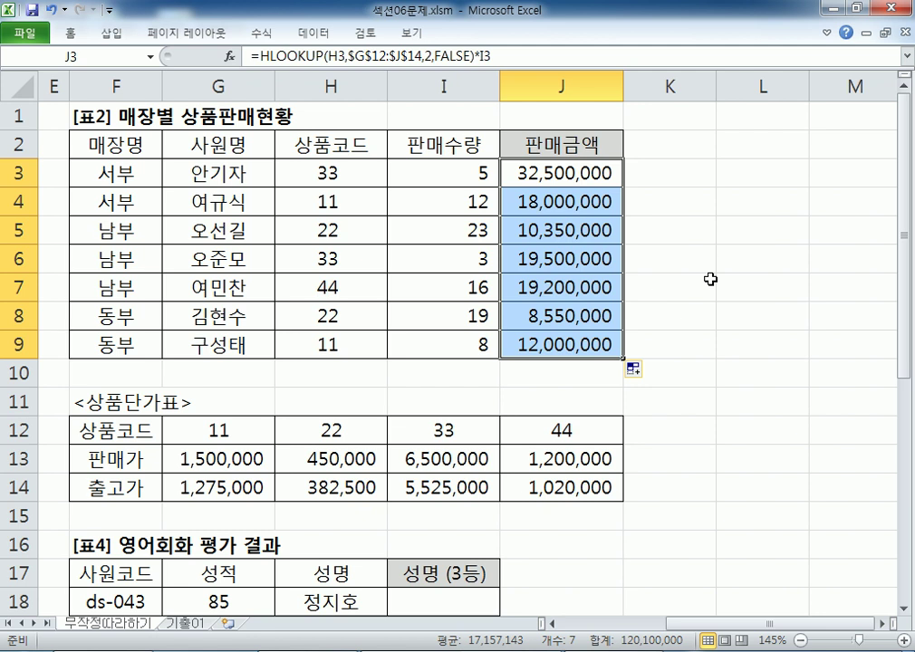
Copy the J3 formula into the Notepad notes below the INDEX line, adding spaces between the arguments and around the multiplication sign.
{"action": "left_click", "coordinate": [592, 174]}
{"action": "left_click_drag", "start_coordinate": [541, 58], "coordinate": [210, 60]}
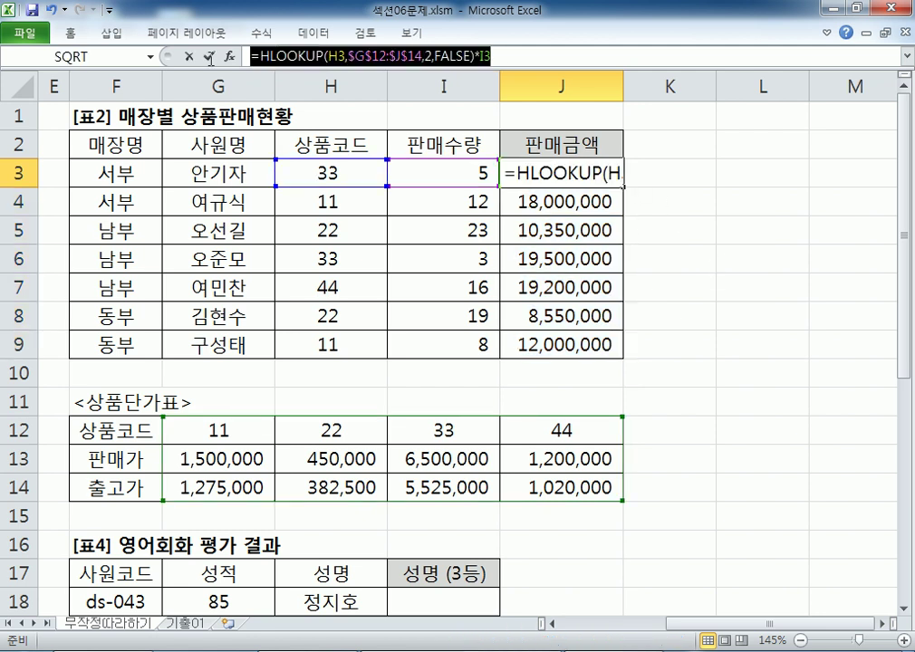
{"action": "key", "text": "alt+Tab"}
{"action": "left_click", "coordinate": [82, 253]}
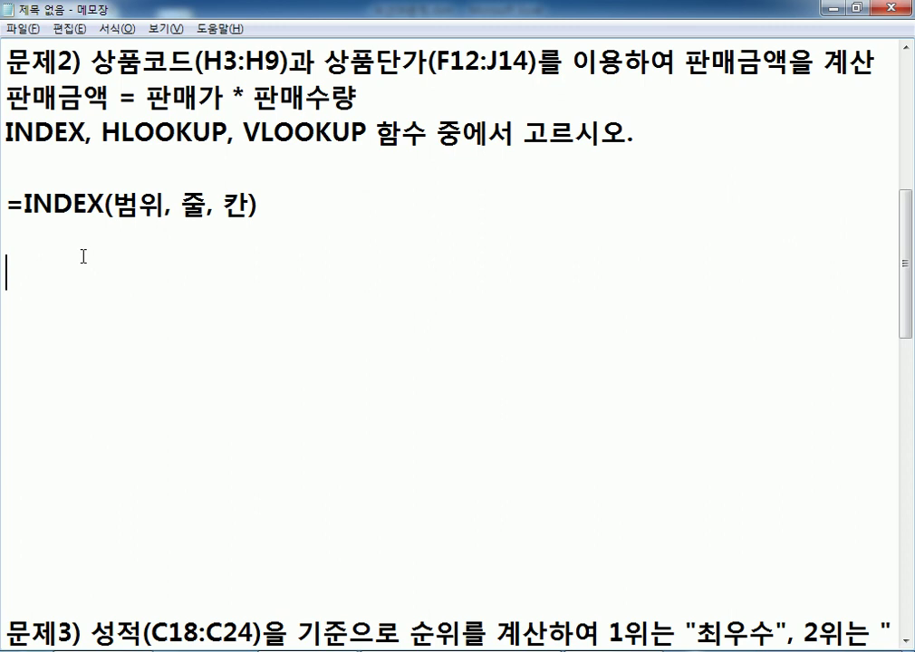
{"action": "key", "text": "ctrl+v"}
{"action": "left_click", "coordinate": [203, 276]}
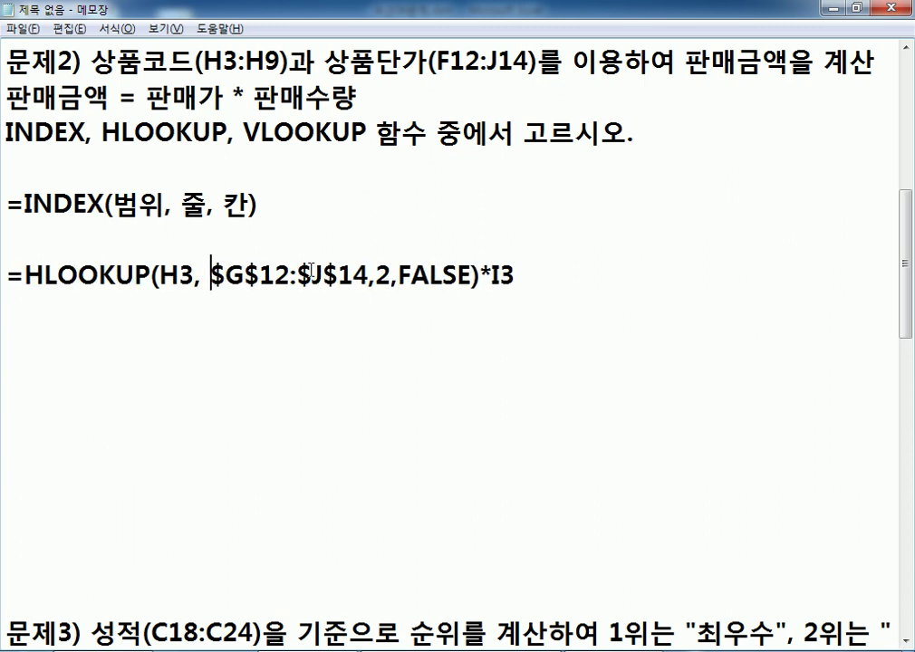
{"action": "left_click", "coordinate": [366, 276]}
{"action": "left_click", "coordinate": [409, 276]}
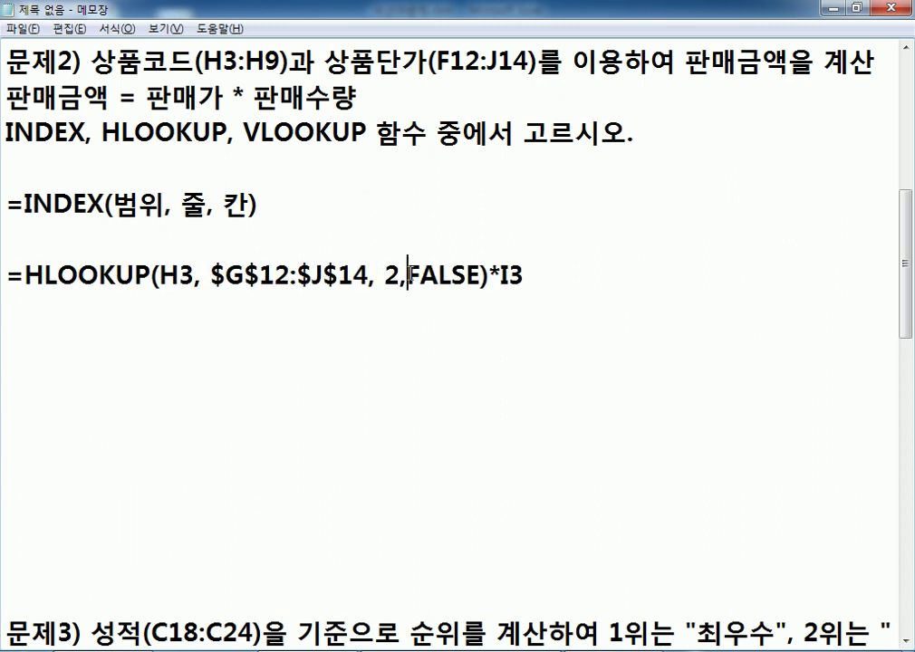
{"action": "left_click", "coordinate": [490, 277]}
{"action": "left_click", "coordinate": [518, 277]}
{"action": "left_click", "coordinate": [607, 286]}
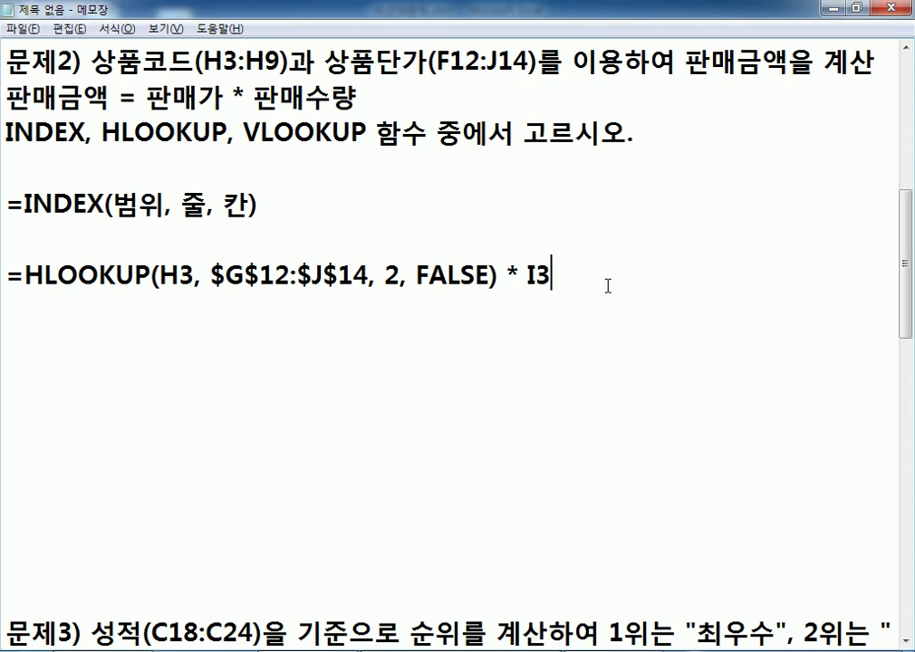
Compare the HLOOKUP part and the I3 factor of the noted formula with the 판매금액 = 판매가 * 판매수량 rule.
{"action": "left_click", "coordinate": [489, 276]}
{"action": "left_click_drag", "start_coordinate": [490, 276], "coordinate": [5, 276]}
{"action": "left_click", "coordinate": [148, 76]}
{"action": "left_click_drag", "start_coordinate": [148, 94], "coordinate": [228, 94]}
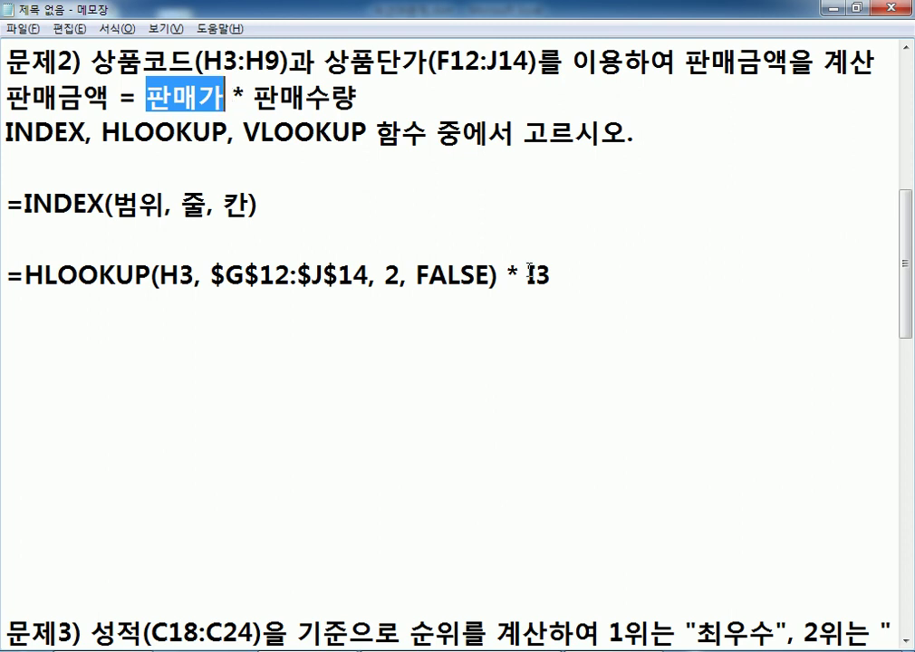
{"action": "left_click_drag", "start_coordinate": [527, 276], "coordinate": [552, 276]}
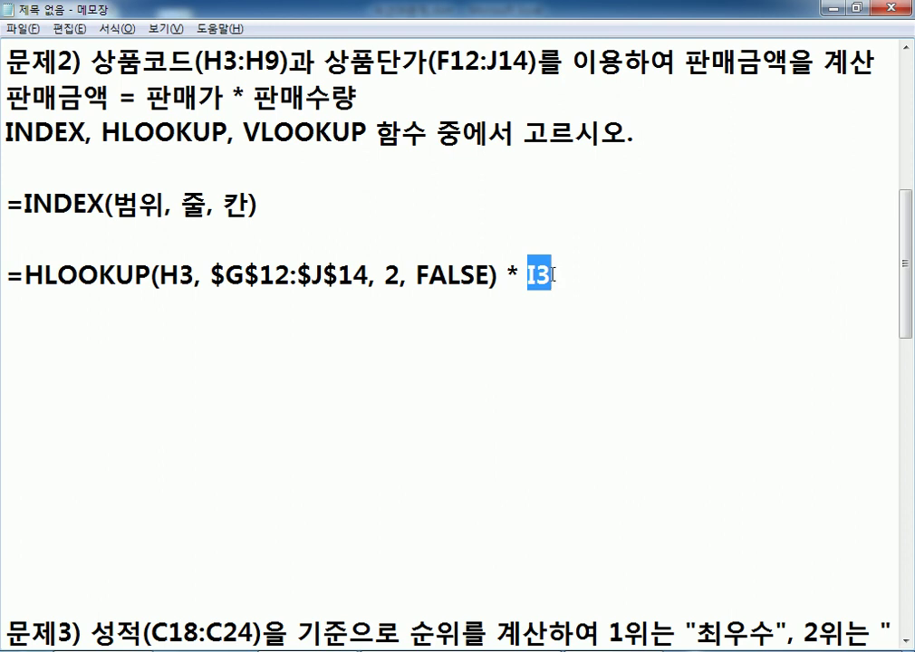
Review the lookup value H3 and, back in the Excel sheet, the <상품단가표> table range G12:J14.
{"action": "left_click_drag", "start_coordinate": [160, 275], "coordinate": [181, 276]}
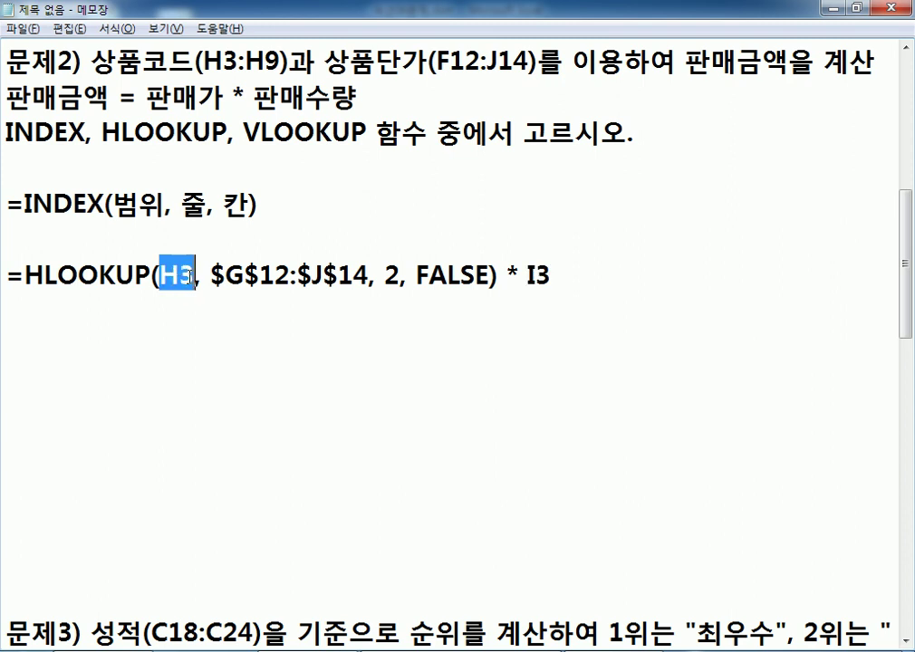
{"action": "key", "text": "alt+Tab"}
{"action": "key", "text": "ctrl+Return"}
{"action": "left_click", "coordinate": [349, 174]}
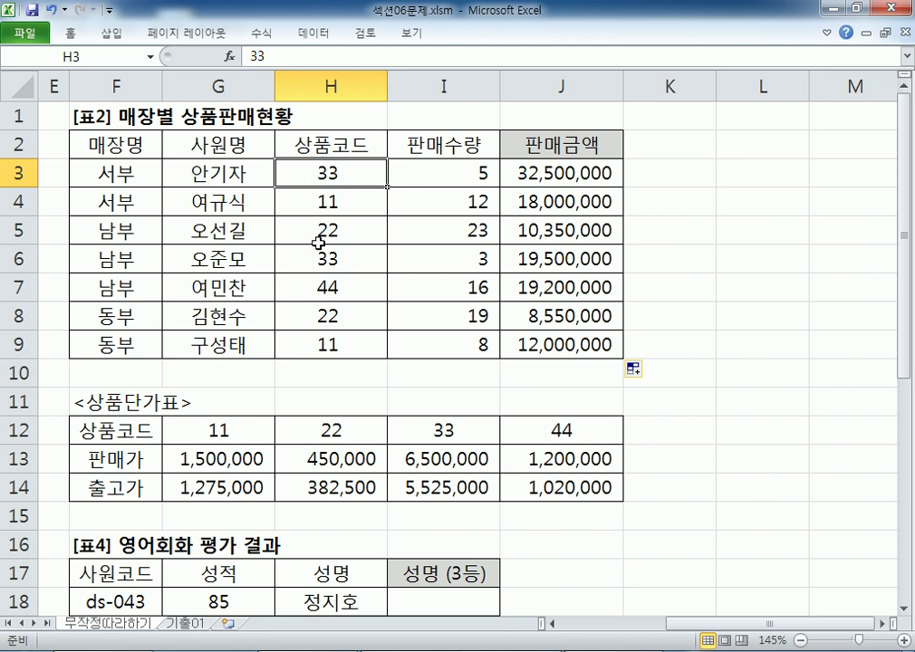
{"action": "scroll", "coordinate": [218, 288], "scroll_direction": "down", "scroll_amount": 2}
{"action": "left_click_drag", "start_coordinate": [218, 259], "coordinate": [524, 316]}
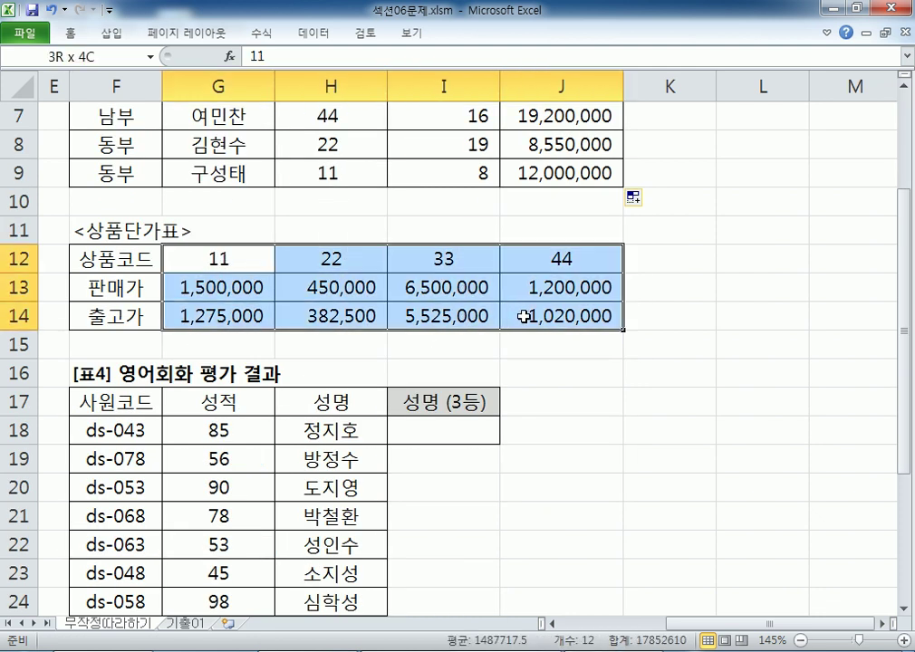
{"action": "left_click_drag", "start_coordinate": [232, 257], "coordinate": [563, 314]}
{"action": "scroll", "coordinate": [561, 306], "scroll_direction": "up", "scroll_amount": 2}
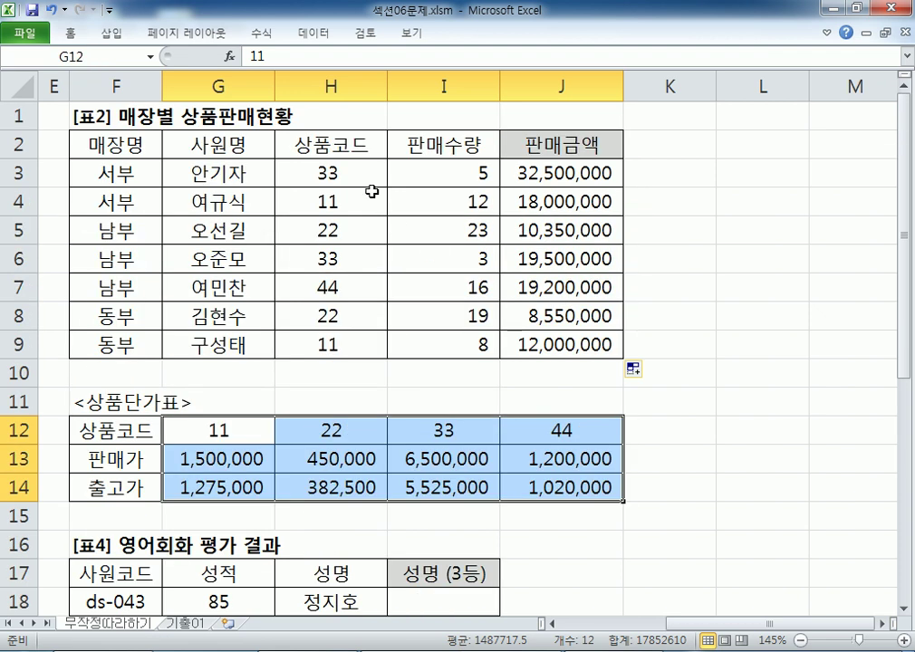
Test the exact-match lookup by changing the 상품코드 in H3 to 35 and checking the 판매금액 in J3.
{"action": "left_click", "coordinate": [361, 178]}
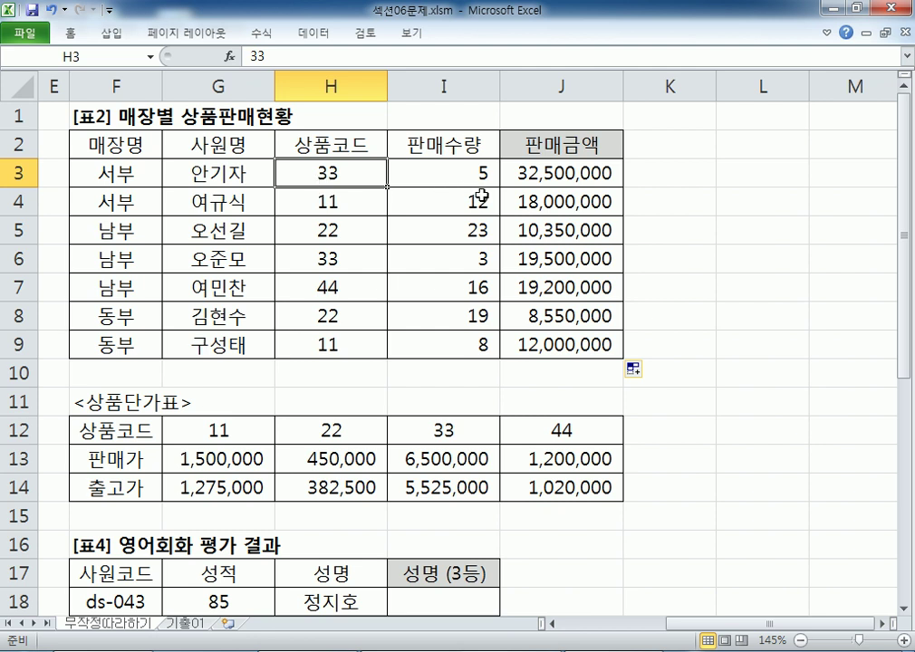
{"action": "type", "text": "35"}
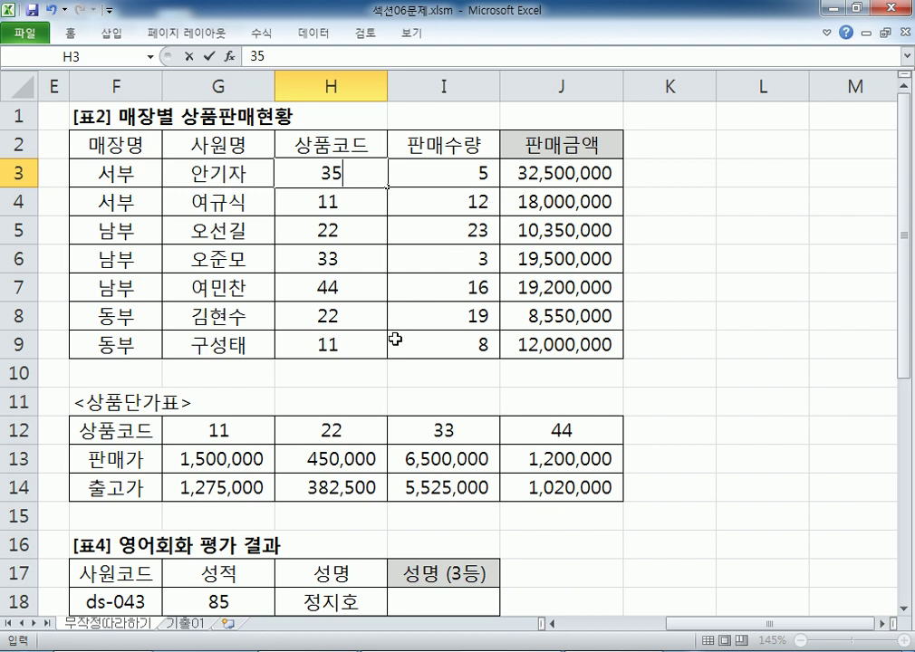
{"action": "scroll", "coordinate": [407, 308], "scroll_direction": "down", "scroll_amount": 1}
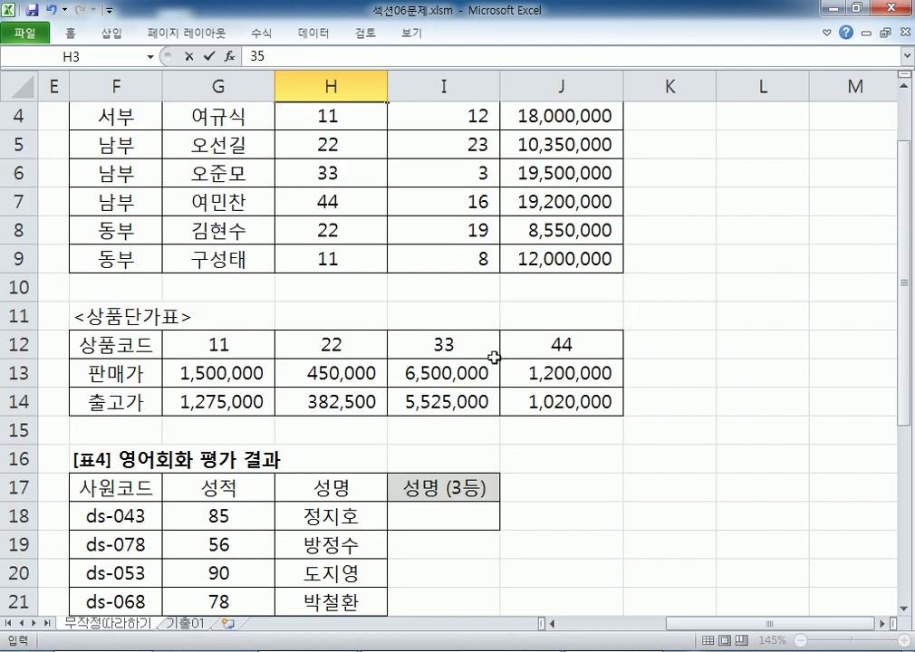
{"action": "key", "text": "Return"}
{"action": "scroll", "coordinate": [545, 272], "scroll_direction": "up", "scroll_amount": 1}
{"action": "left_click", "coordinate": [542, 173]}
{"action": "left_click", "coordinate": [353, 172]}
{"action": "key", "text": "Right"}
{"action": "key", "text": "Right"}
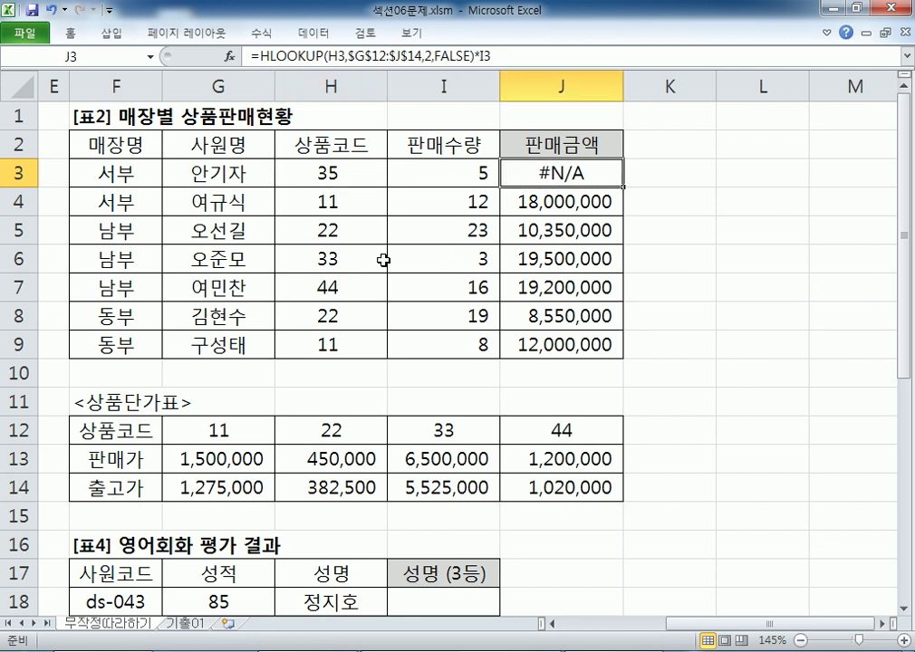
Set the 상품코드 in H3 back to 33 and check the 판매금액 in J3.
{"action": "left_click", "coordinate": [332, 170]}
{"action": "type", "text": "33"}
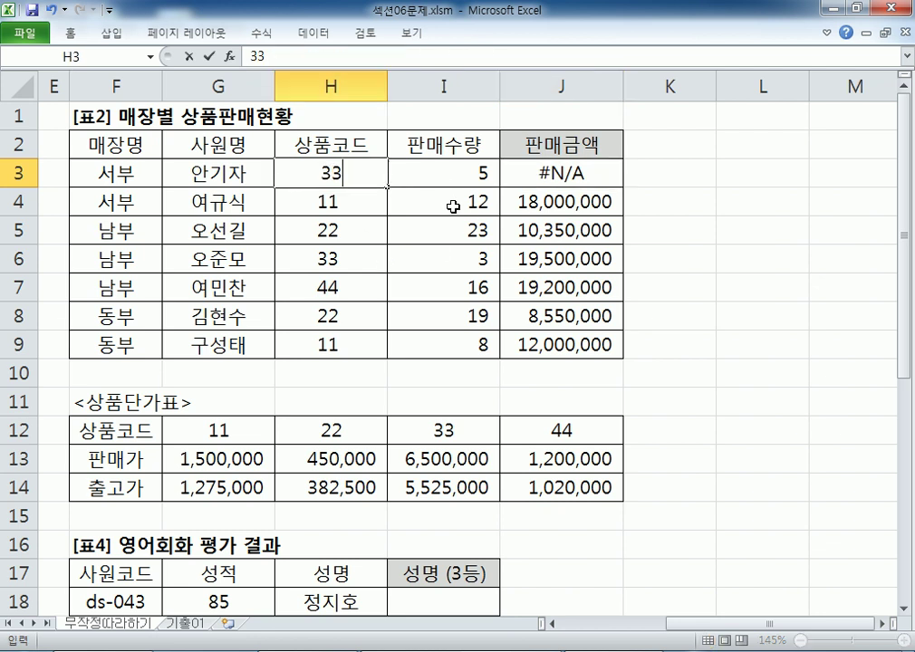
{"action": "key", "text": "Return"}
{"action": "left_click", "coordinate": [512, 172]}
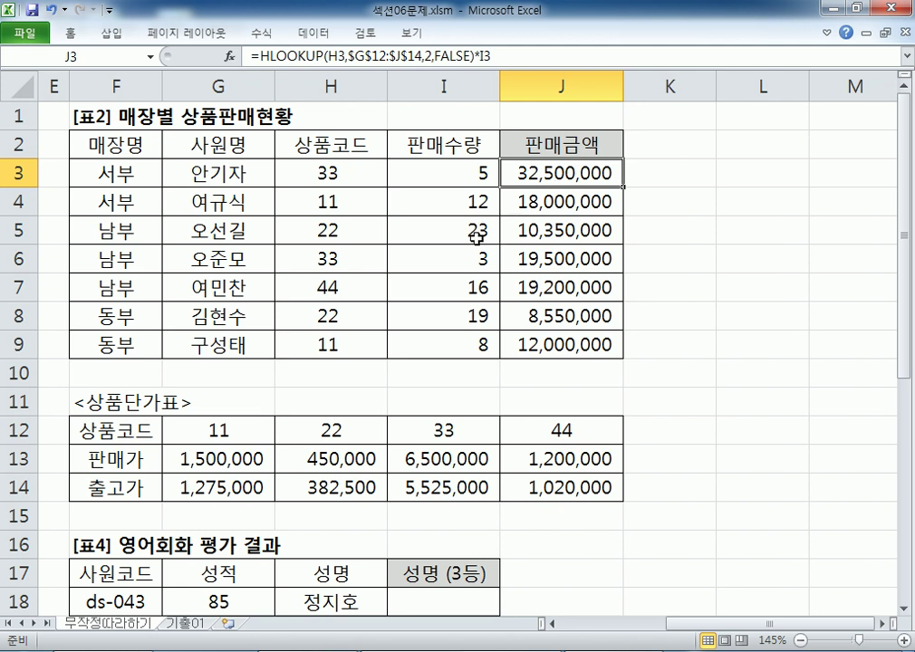
Remove the blank lines above the INDEX and HLOOKUP formulas in the Notepad notes, and return to the Excel sheet.
{"action": "key", "text": "alt+Tab"}
{"action": "left_click", "coordinate": [103, 317]}
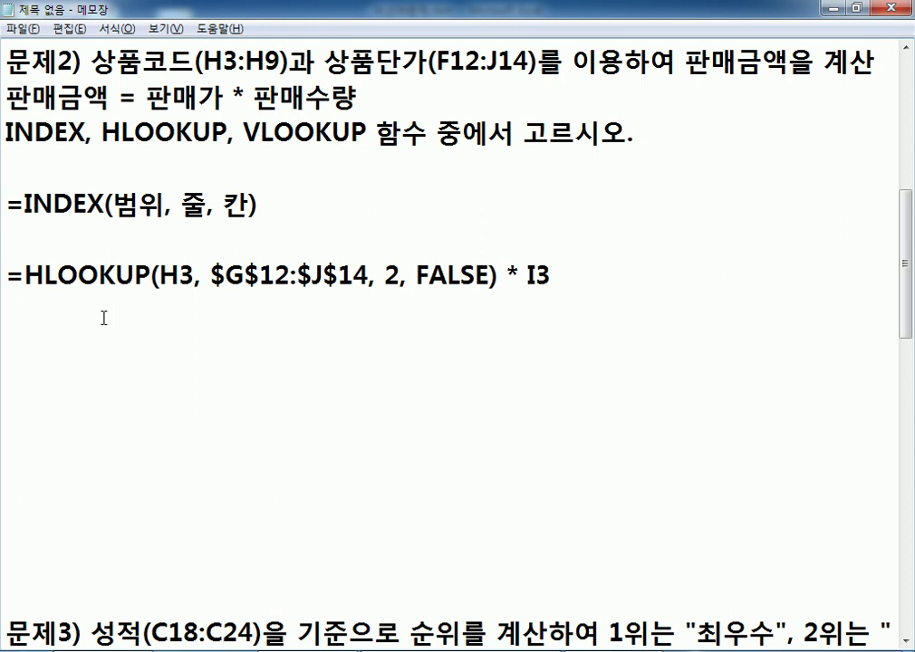
{"action": "key", "text": "BackSpace"}
{"action": "key", "text": "Home"}
{"action": "key", "text": "BackSpace"}
{"action": "key", "text": "Down"}
{"action": "key", "text": "Down"}
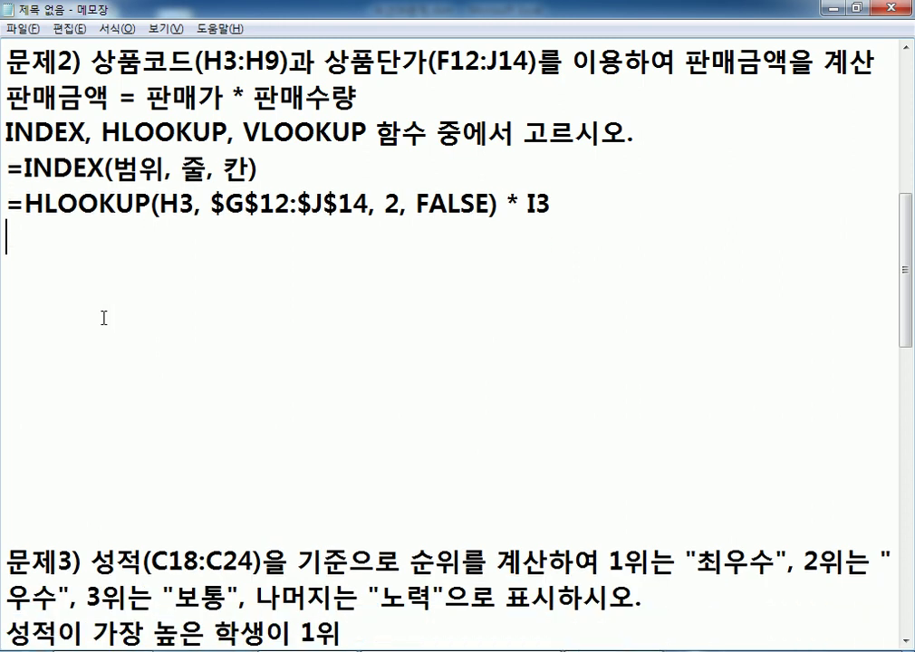
{"action": "key", "text": "alt+Tab"}
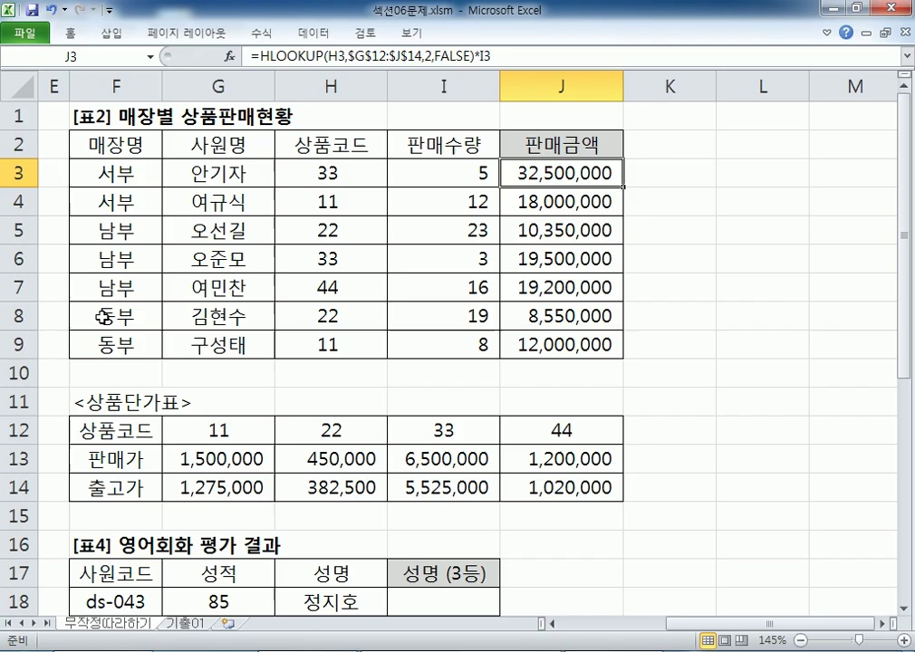
Review the lookup value in H3 and the 33 code's 판매가 within the <상품단가표> range G12:J14.
{"action": "left_click", "coordinate": [311, 172]}
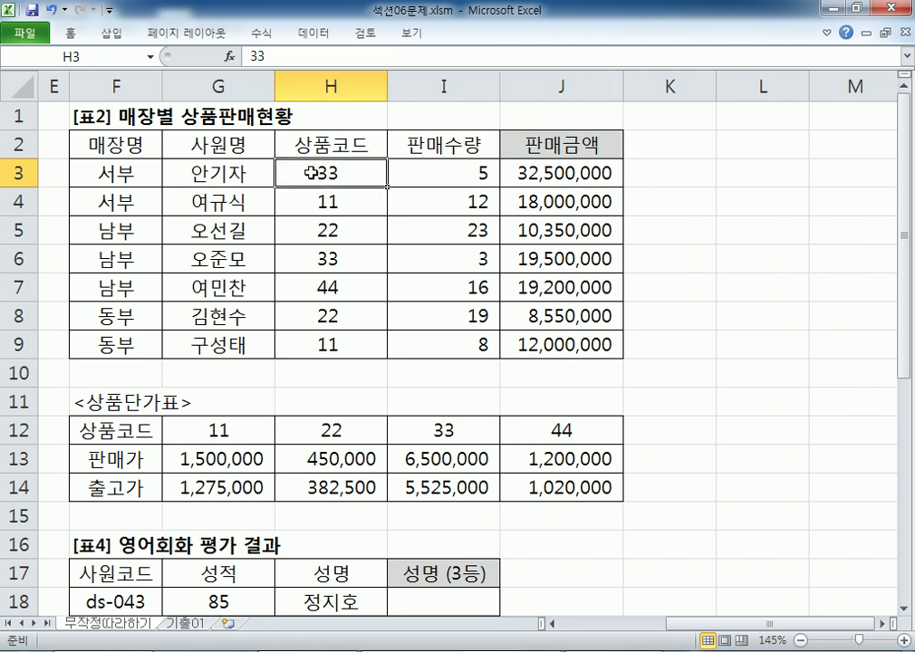
{"action": "left_click_drag", "start_coordinate": [225, 430], "coordinate": [590, 487]}
{"action": "key", "text": "Tab"}
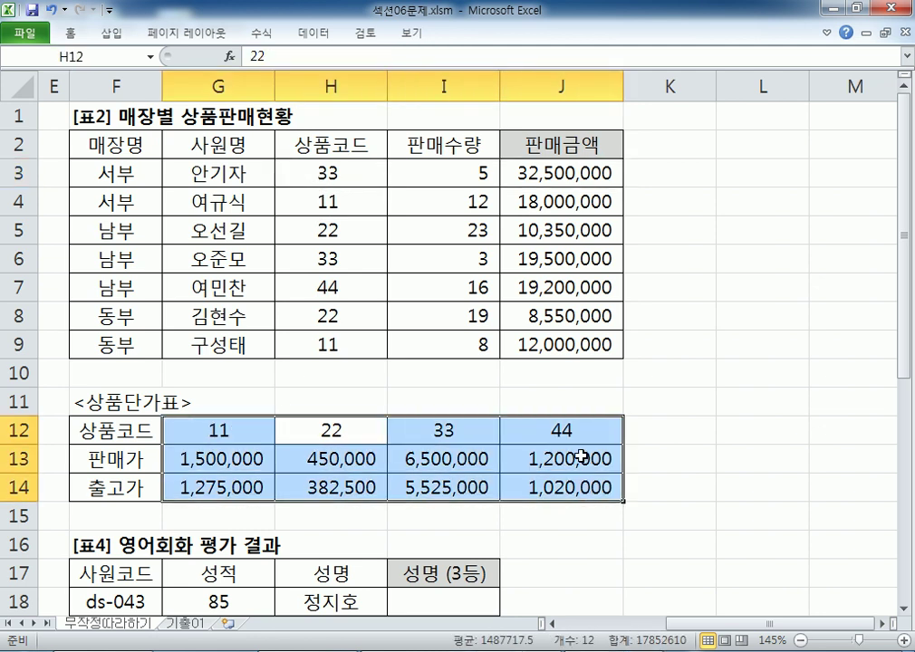
{"action": "key", "text": "Tab"}
{"action": "key", "text": "Return"}
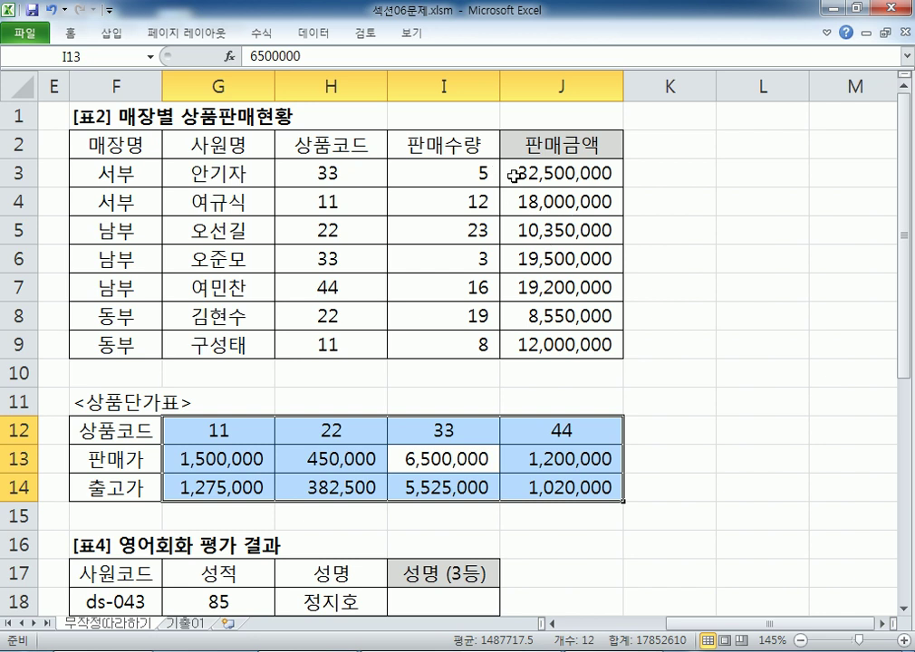
Review the *I3 part of the J3 formula, and in Notepad the 판매수량 term of the 판매금액 definition.
{"action": "left_click", "coordinate": [580, 181]}
{"action": "key", "text": "F2"}
{"action": "left_click_drag", "start_coordinate": [734, 170], "coordinate": [716, 169]}
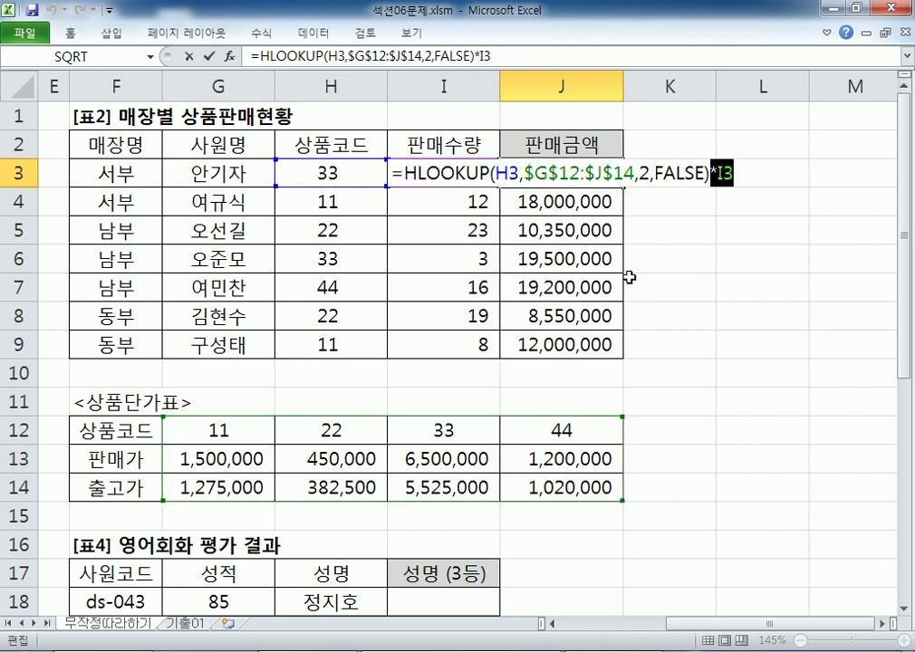
{"action": "key", "text": "alt+Tab"}
{"action": "left_click_drag", "start_coordinate": [253, 96], "coordinate": [374, 92]}
{"action": "left_click", "coordinate": [373, 105]}
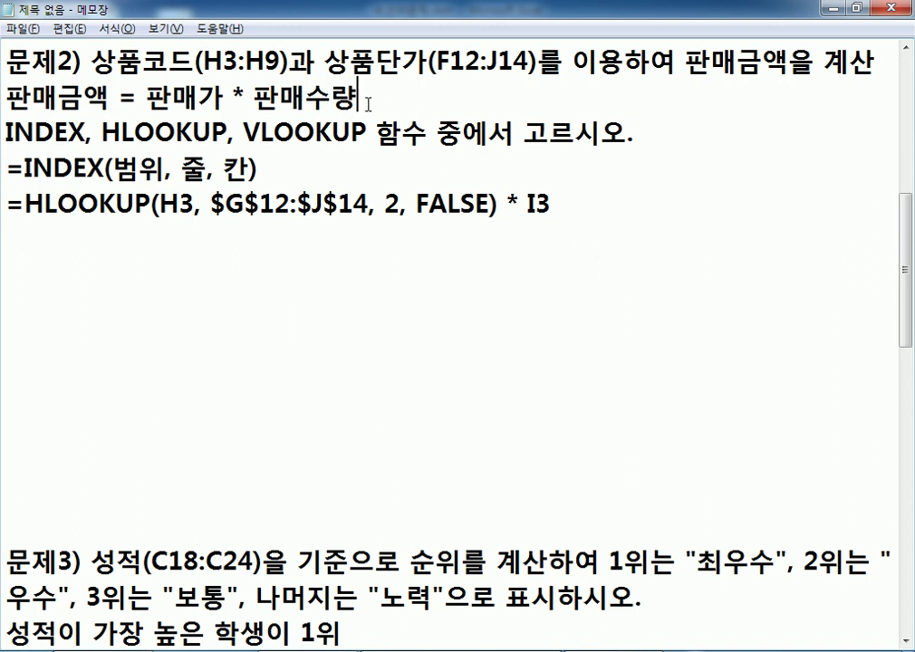
Delete the surplus blank lines between the HLOOKUP formula and 문제3, leaving one.
{"action": "left_click", "coordinate": [249, 246]}
{"action": "key", "text": "Delete"}
{"action": "key", "text": "Delete"}
{"action": "key", "text": "Delete"}
{"action": "key", "text": "Delete"}
{"action": "key", "text": "Delete"}
{"action": "key", "text": "Delete"}
{"action": "key", "text": "Delete"}
{"action": "key", "text": "Delete"}
{"action": "key", "text": "Delete"}
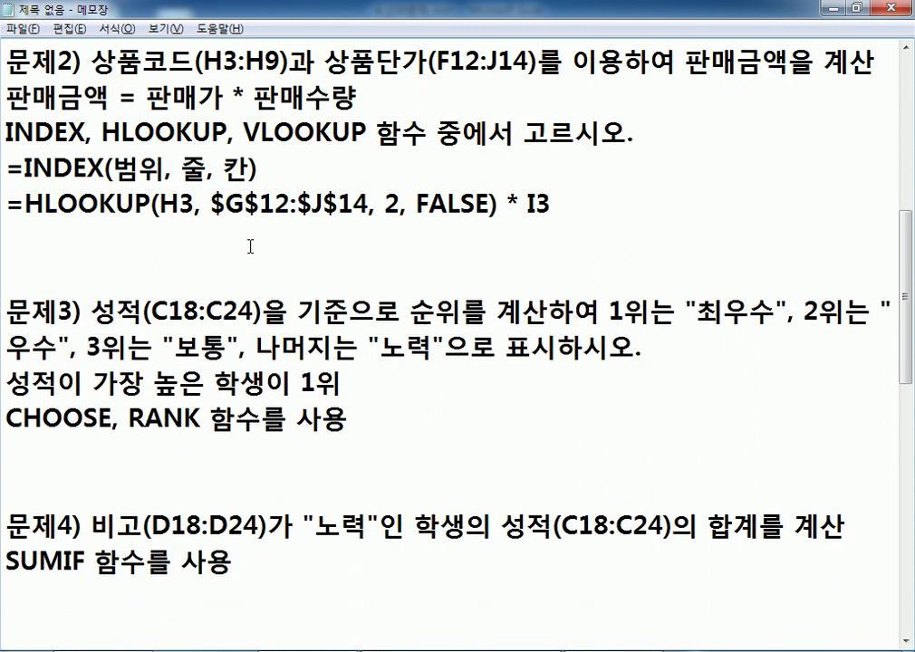
{"action": "key", "text": "Delete"}
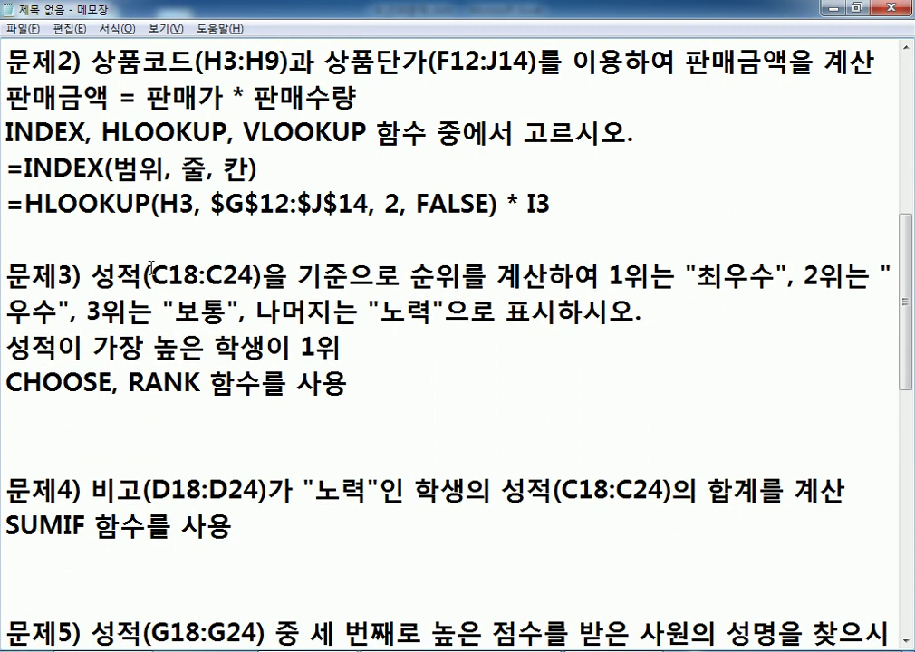
Leave the J3 formula in Excel without changes and review the 찾기/참조 heading at the start of the Notepad notes.
{"action": "key", "text": "alt+Tab"}
{"action": "key", "text": "Escape"}
{"action": "key", "text": "alt+Tab"}
{"action": "scroll", "coordinate": [222, 185], "scroll_direction": "up", "scroll_amount": 6}
{"action": "left_click_drag", "start_coordinate": [270, 63], "coordinate": [387, 64]}
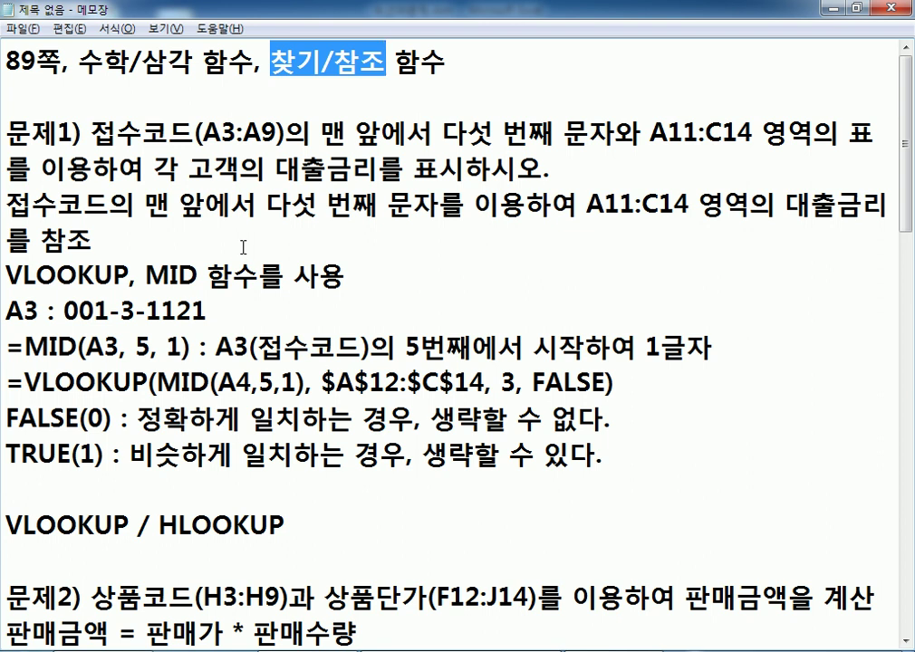
Insert several blank lines below "CHOOSE, RANK 함수를 사용" in 문제3 to make room for notes.
{"action": "scroll", "coordinate": [243, 247], "scroll_direction": "down", "scroll_amount": 6}
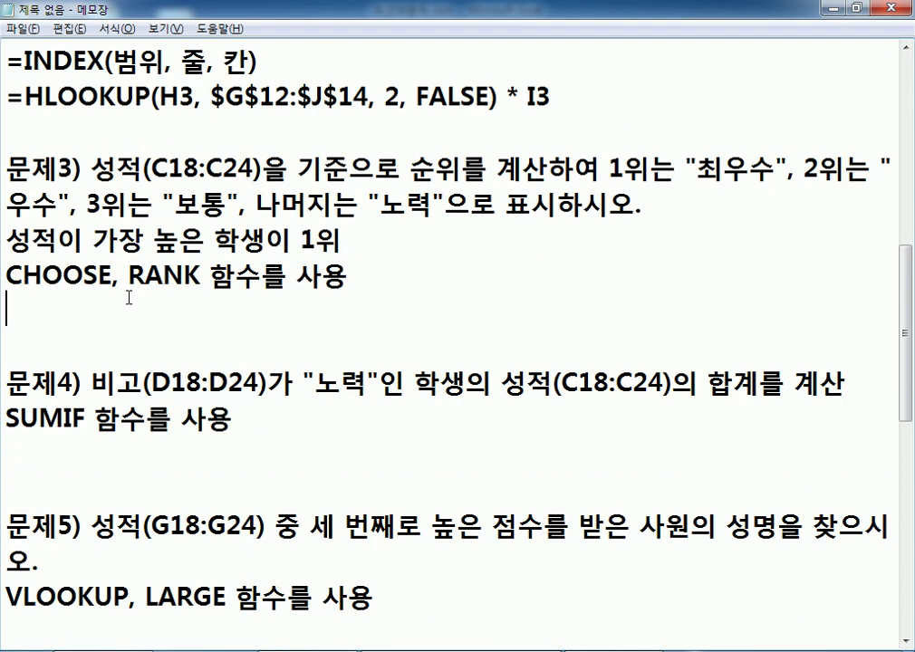
{"action": "left_click", "coordinate": [133, 297]}
{"action": "key", "text": "Return"}
{"action": "key", "text": "Return"}
{"action": "key", "text": "Return"}
{"action": "key", "text": "Return"}
{"action": "key", "text": "Return"}
{"action": "scroll", "coordinate": [106, 280], "scroll_direction": "down", "scroll_amount": 1}
{"action": "left_click", "coordinate": [45, 224]}
{"action": "key", "text": "Return"}
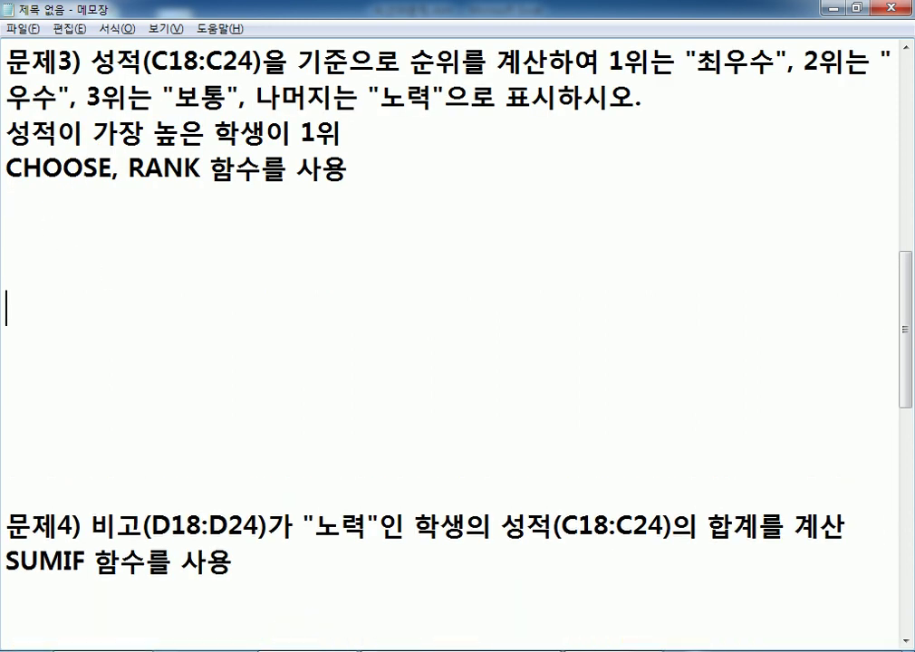
{"action": "left_click", "coordinate": [45, 225]}
Start the CHOOSE syntax note under 문제3 with "=CHOOSE(찾는 값, " and dismiss the ALYac pop-up.
{"action": "left_click_drag", "start_coordinate": [128, 169], "coordinate": [200, 169]}
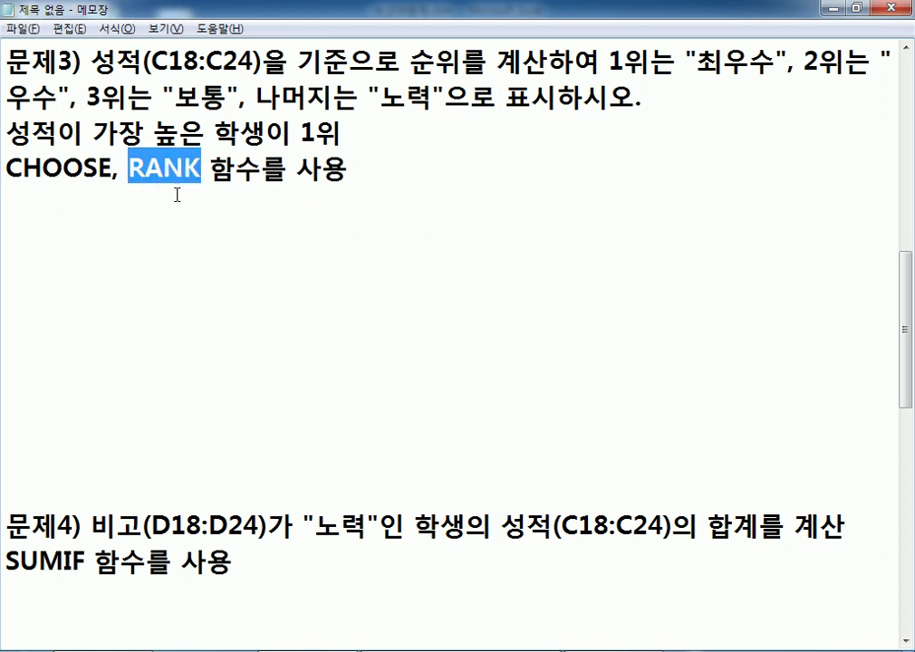
{"action": "left_click", "coordinate": [136, 227]}
{"action": "type", "text": "=CHOOSE("}
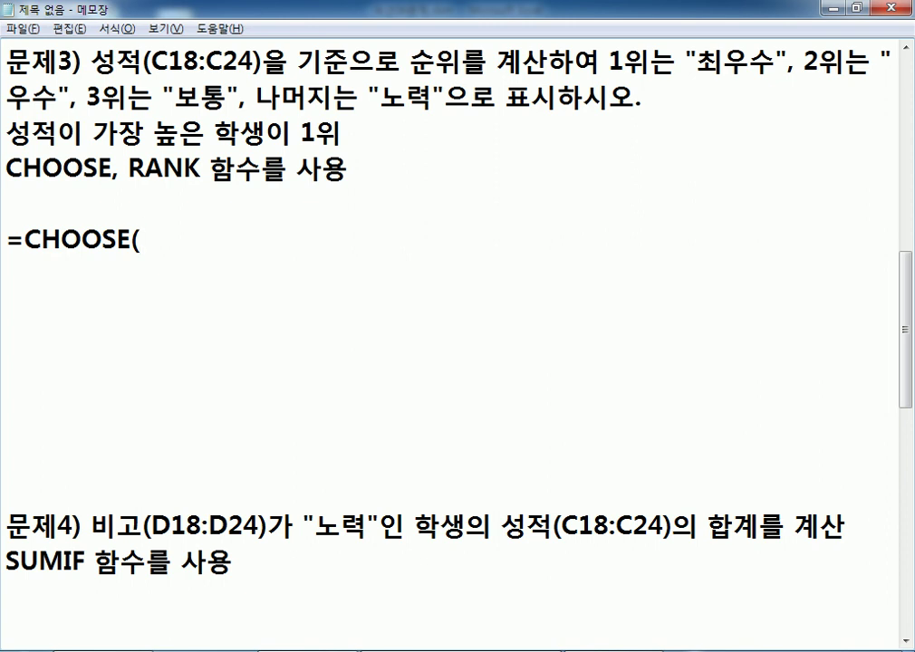
{"action": "type", "text": "CKW"}
{"action": "key", "text": "BackSpace"}
{"action": "key", "text": "BackSpace"}
{"action": "key", "text": "BackSpace"}
{"action": "type", "text": "찬"}
{"action": "key", "text": "BackSpace"}
{"action": "type", "text": "찾는 가"}
{"action": "type", "text": "값,"}
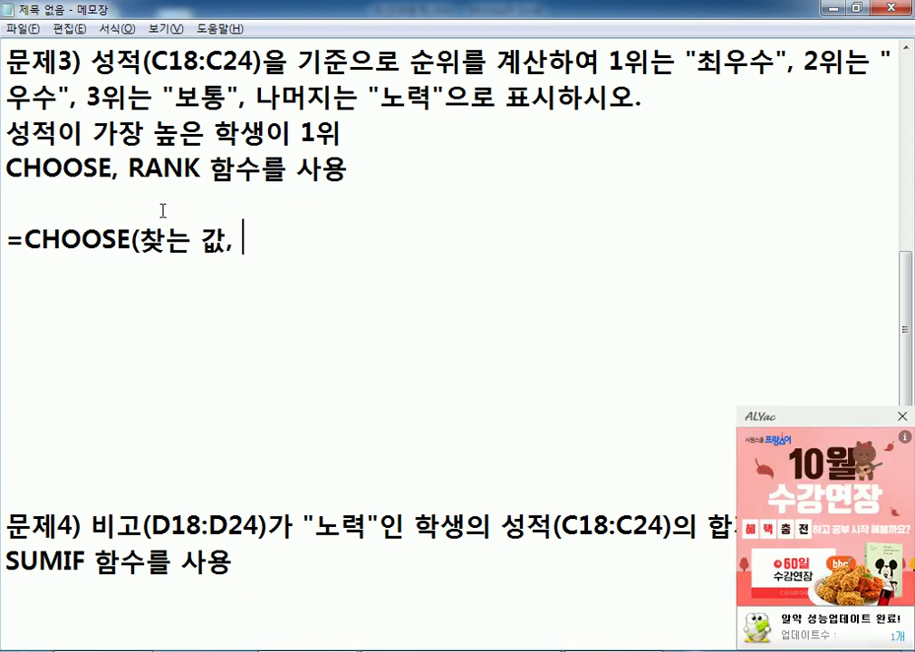
{"action": "left_click", "coordinate": [901, 416]}
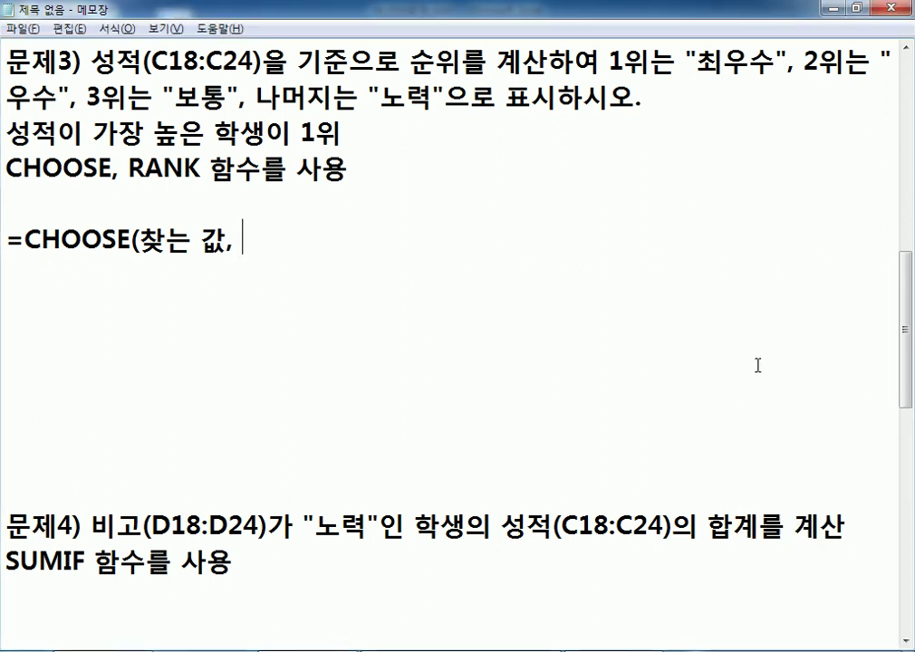
Continue the CHOOSE syntax note with "값이 1일 경우, 2일 경우, 3일 경우, ...".
{"action": "type", "text": "찾는"}
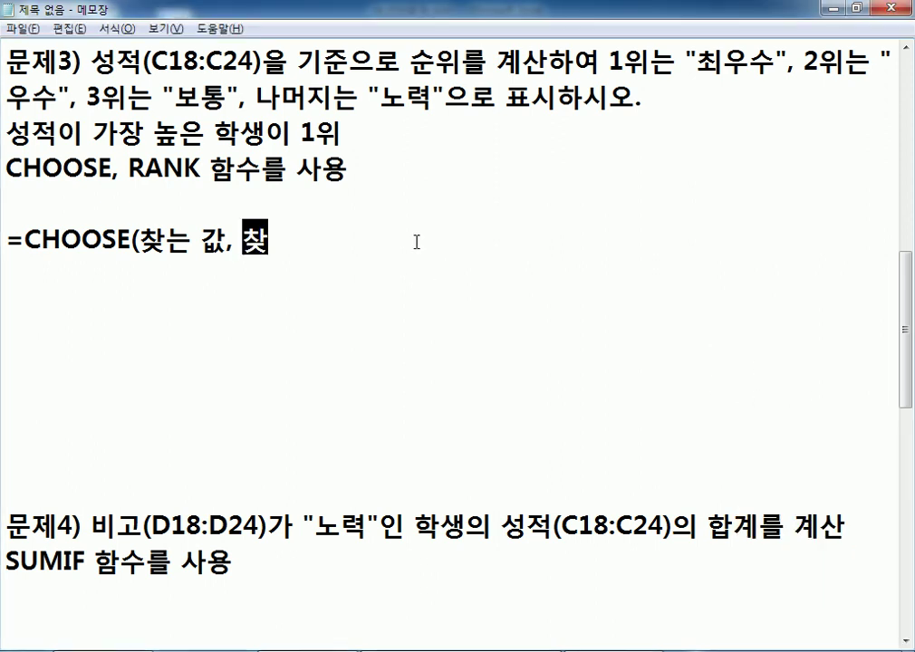
{"action": "key", "text": "BackSpace"}
{"action": "key", "text": "BackSpace"}
{"action": "key", "text": "BackSpace"}
{"action": "type", "text": "ㄱ값이 1일 경ㅇ"}
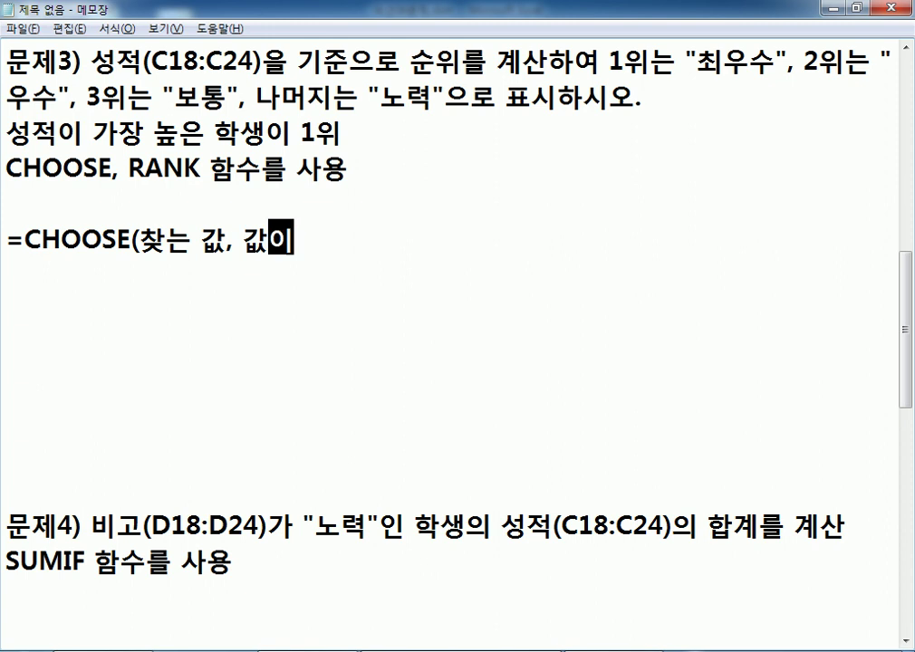
{"action": "type", "text": "우, "}
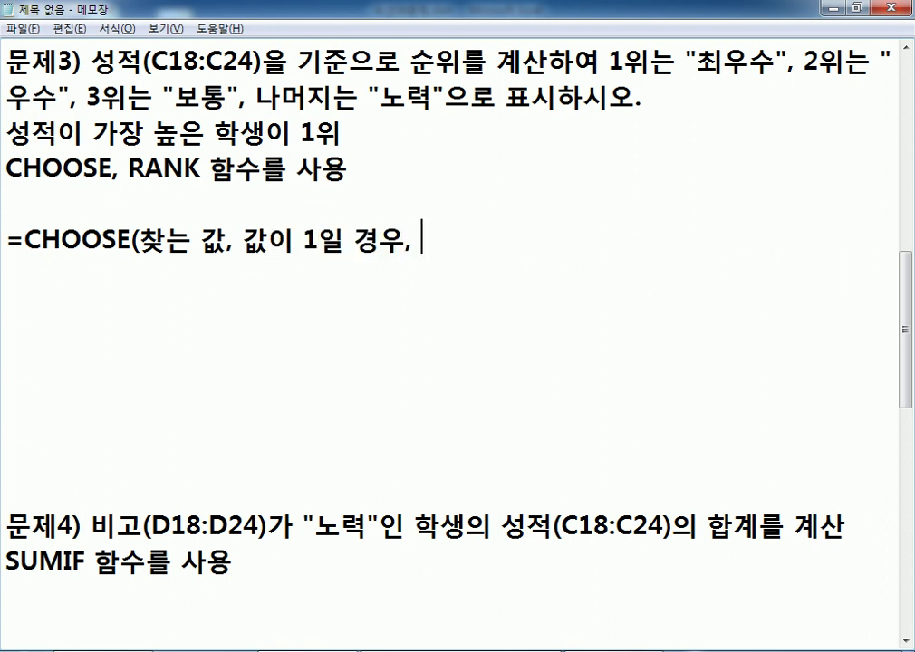
{"action": "type", "text": "2일 경우, 3일 여"}
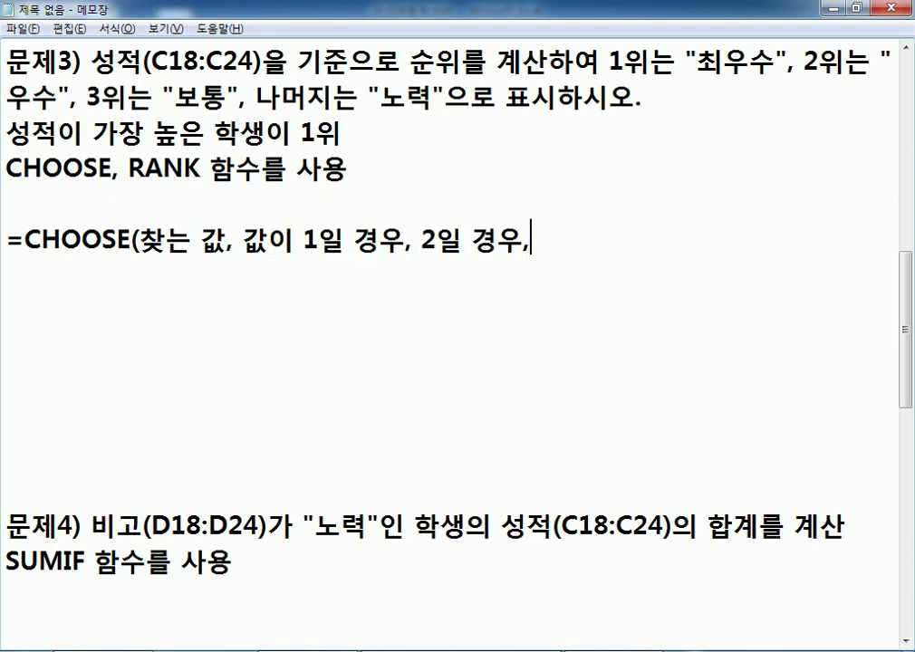
{"action": "key", "text": "BackSpace"}
{"action": "key", "text": "BackSpace"}
{"action": "type", "text": "경우, ..."}
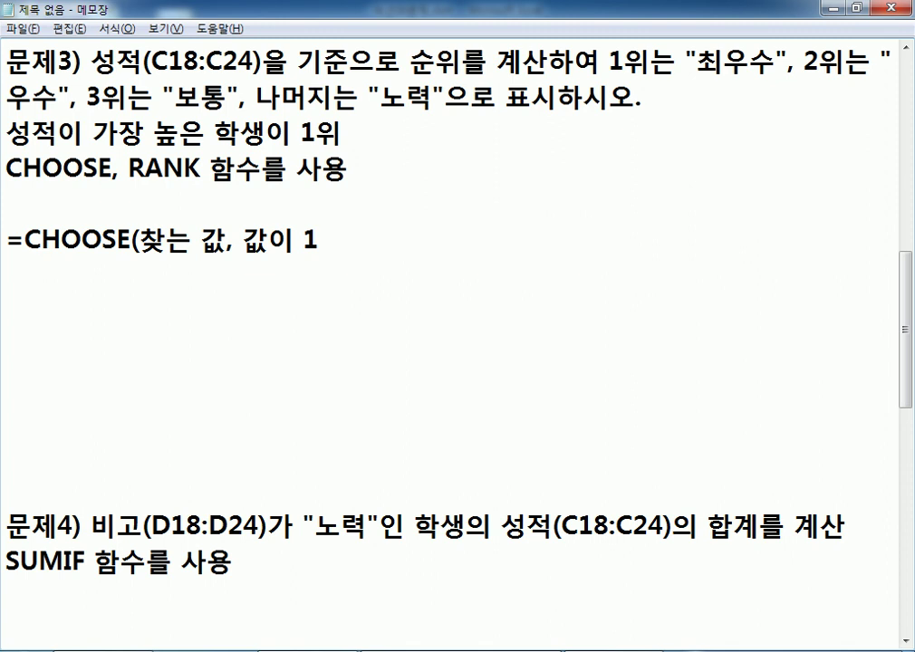
{"action": "type", "text": "."}
{"action": "key", "text": "BackSpace"}
{"action": "type", "text": "254"}
{"action": "key", "text": "BackSpace"}
{"action": "type", "text": "5"}
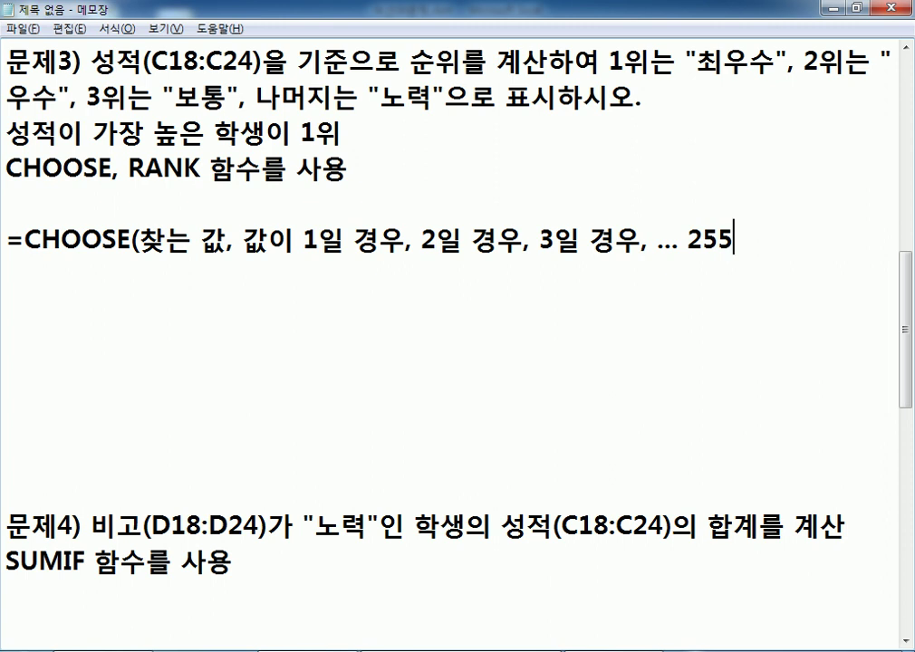
{"action": "key", "text": "BackSpace"}
{"action": "type", "text": "4"}
{"action": "key", "text": "BackSpace"}
{"action": "key", "text": "BackSpace"}
{"action": "key", "text": "BackSpace"}
{"action": "key", "text": "BackSpace"}
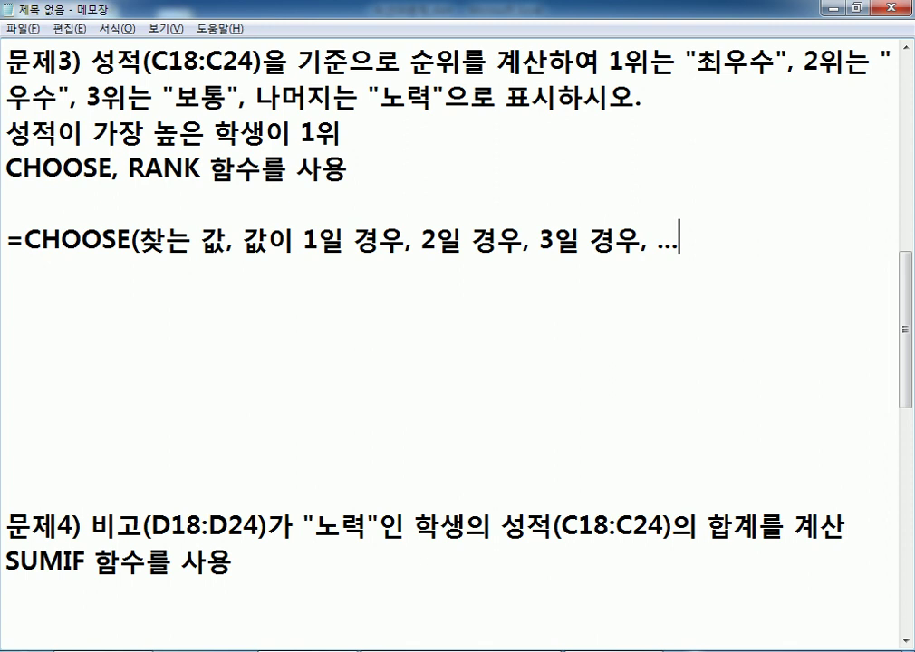
Close the syntax note's parenthesis and add the example "=CHOOSE(값, 상품권, 현금, 전자기기, 참고서)" on the line below.
{"action": "type", "text": ")"}
{"action": "key", "text": "Return"}
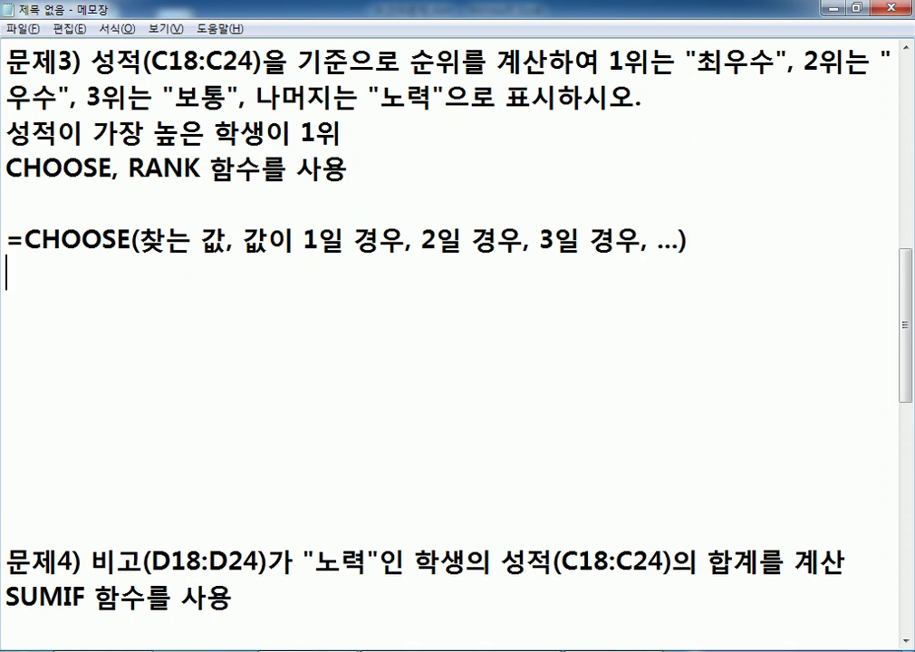
{"action": "type", "text": "=CHO"}
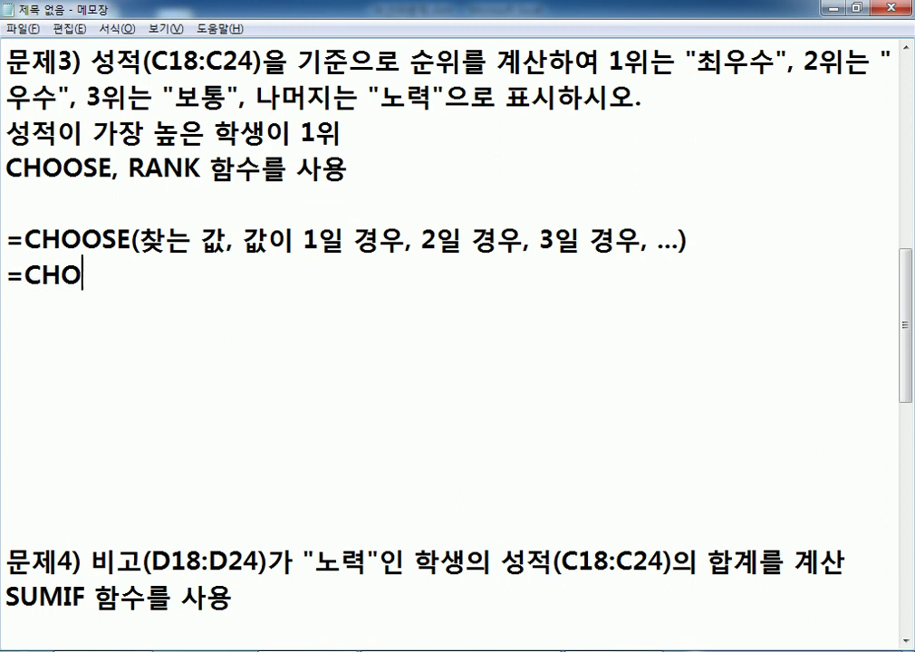
{"action": "type", "text": "OSE(값"}
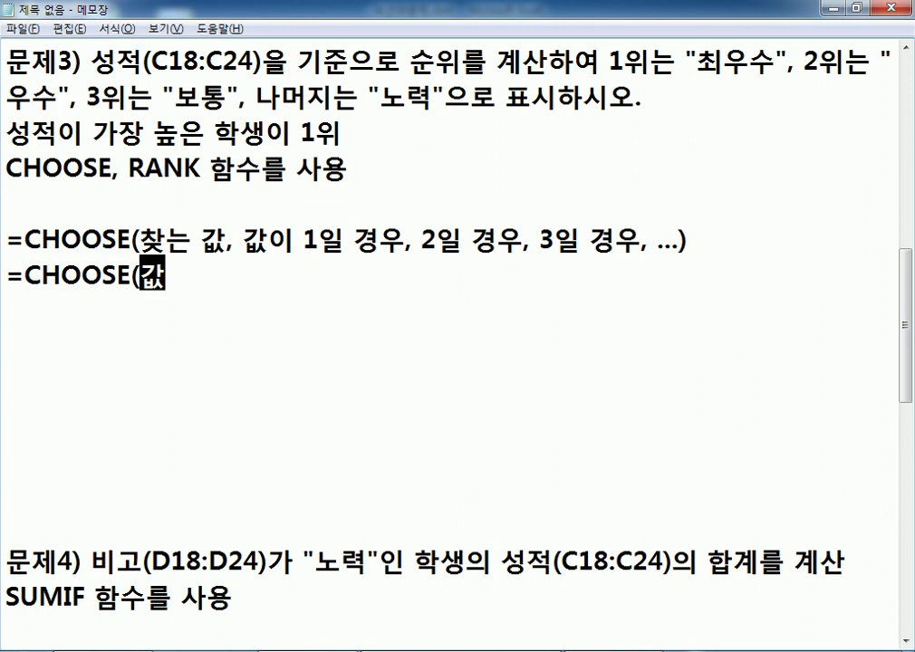
{"action": "type", "text": ", \"안녕"}
{"action": "key", "text": "BackSpace"}
{"action": "key", "text": "BackSpace"}
{"action": "key", "text": "BackSpace"}
{"action": "type", "text": "상"}
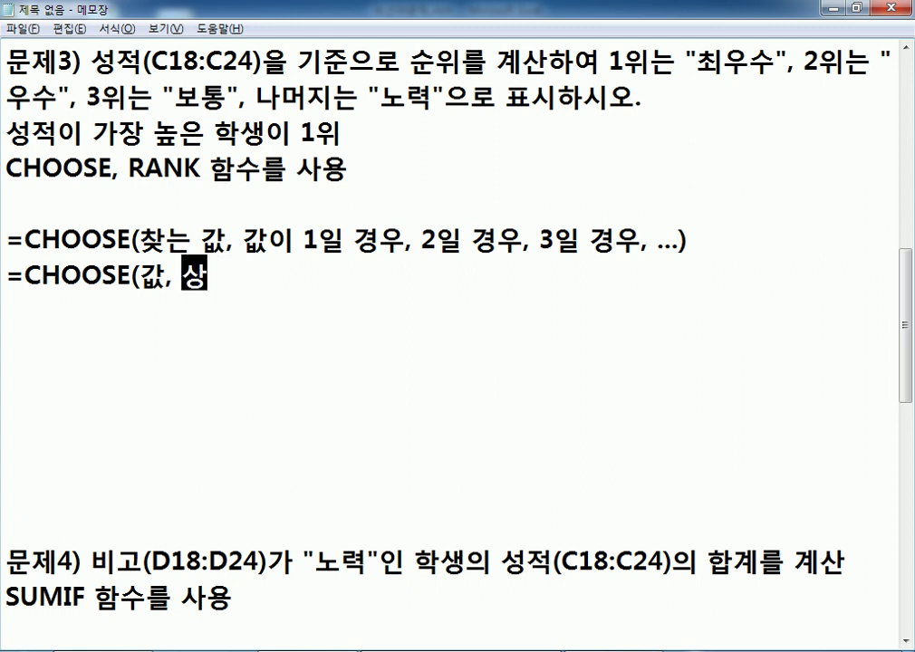
{"action": "type", "text": "품권, ㅎ현금, "}
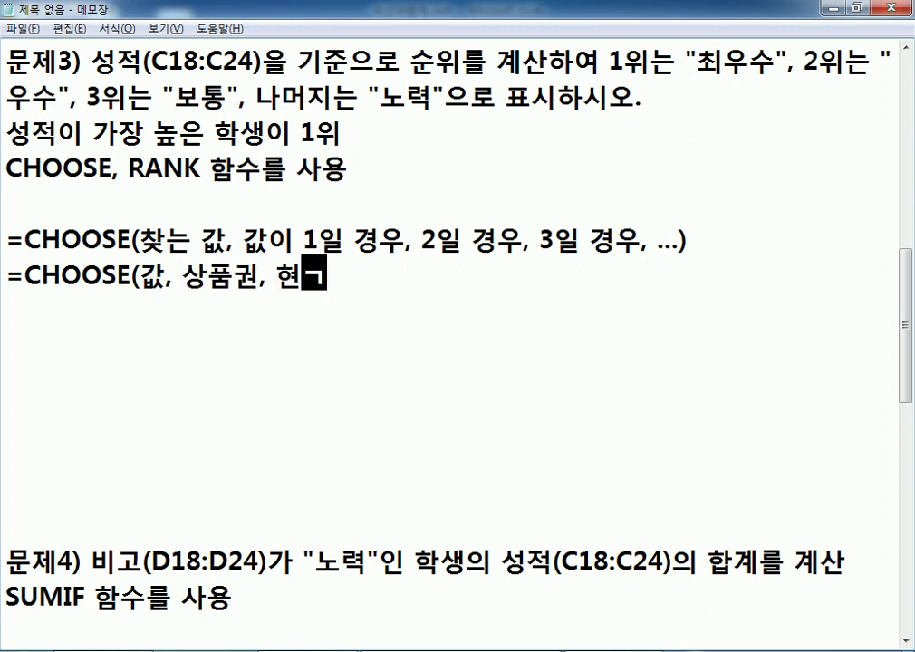
{"action": "type", "text": "전"}
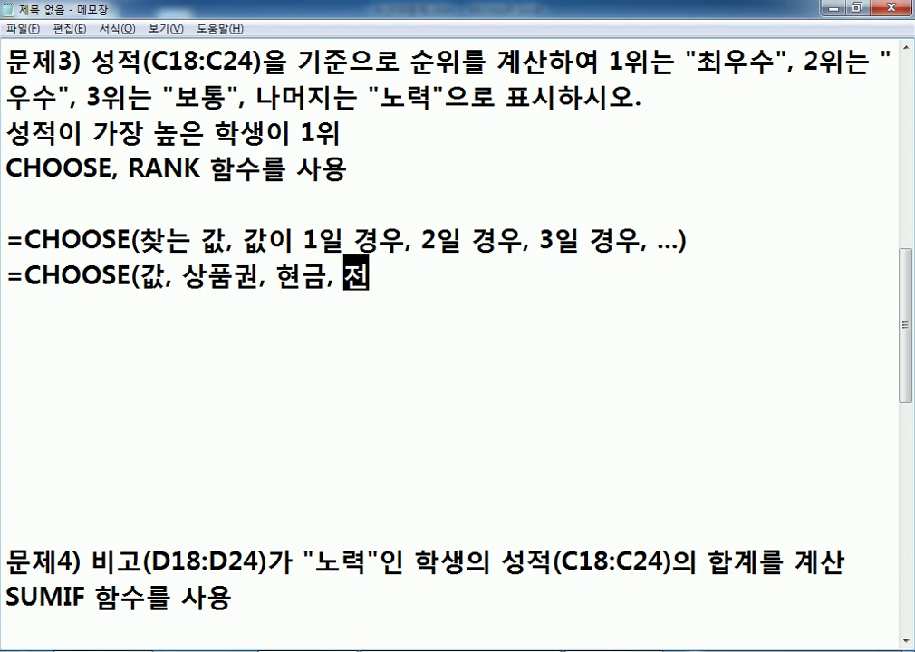
{"action": "type", "text": "자기기, "}
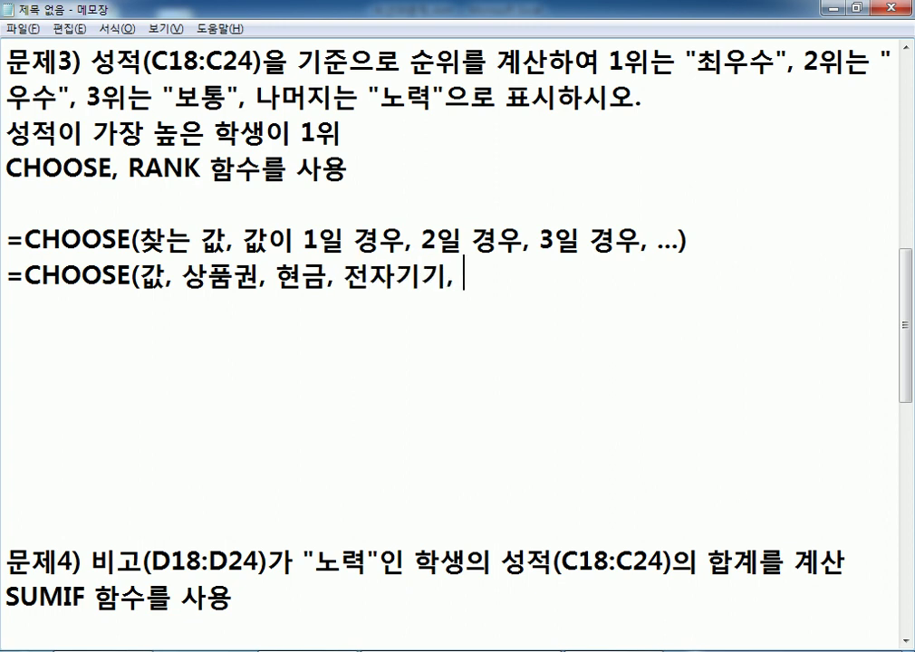
{"action": "type", "text": "참ㄱ고서,"}
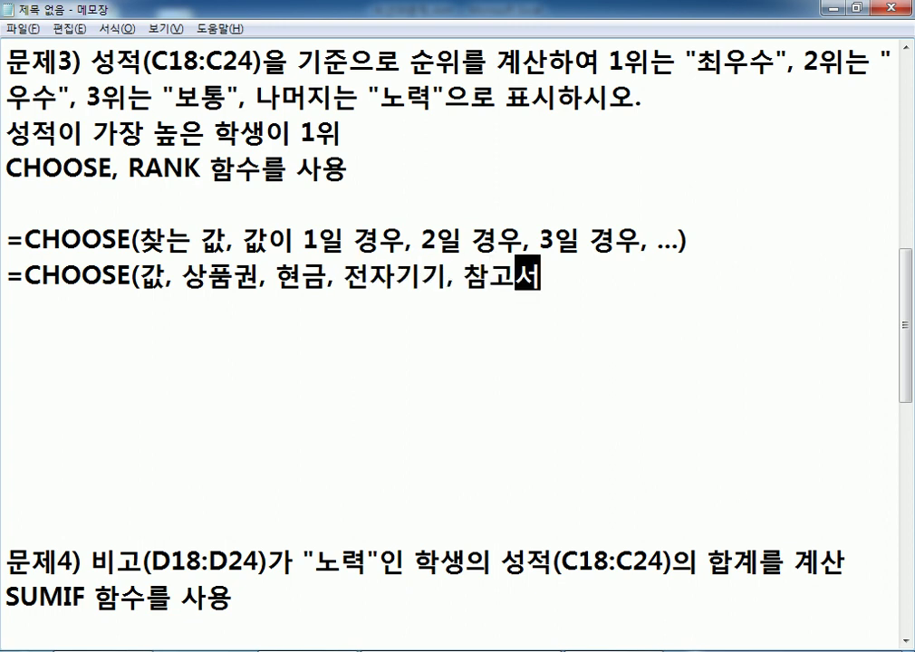
{"action": "key", "text": "BackSpace"}
{"action": "key", "text": "BackSpace"}
{"action": "type", "text": ")"}
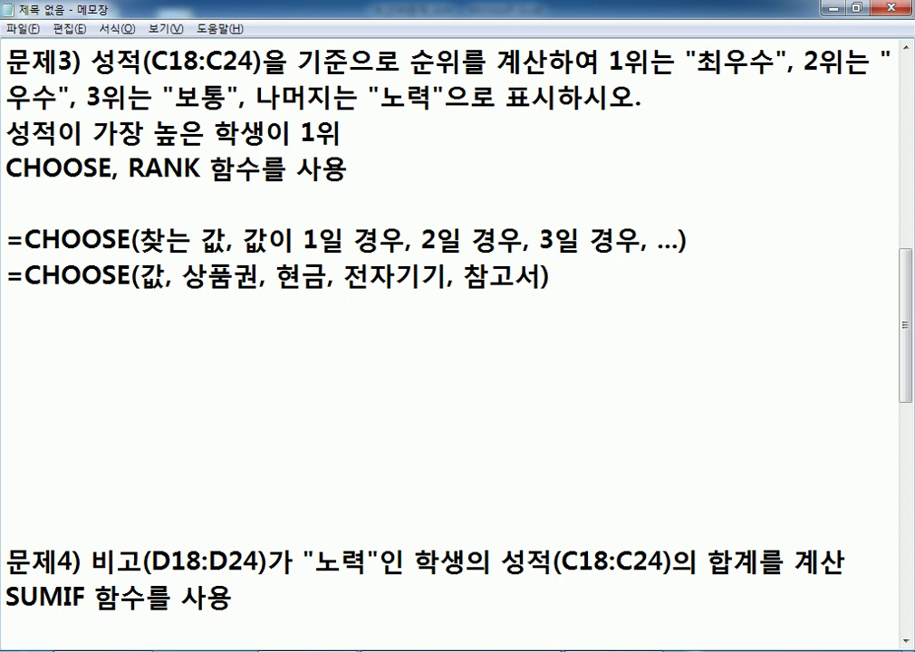
Replace the 값 argument of the CHOOSE example with 4.
{"action": "key", "text": "Left"}
{"action": "key", "text": "Left"}
{"action": "key", "text": "Left"}
{"action": "key", "text": "Left"}
{"action": "key", "text": "Left"}
{"action": "key", "text": "Left"}
{"action": "key", "text": "Left"}
{"action": "key", "text": "Left"}
{"action": "key", "text": "Left"}
{"action": "key", "text": "Left"}
{"action": "key", "text": "Left"}
{"action": "key", "text": "Left"}
{"action": "key", "text": "Left"}
{"action": "key", "text": "Left"}
{"action": "key", "text": "Left"}
{"action": "key", "text": "Left"}
{"action": "key", "text": "Left"}
{"action": "key", "text": "Left"}
{"action": "key", "text": "Left"}
{"action": "key", "text": "Left"}
{"action": "key", "text": "Delete"}
{"action": "type", "text": "3"}
{"action": "key", "text": "BackSpace"}
{"action": "type", "text": "4"}
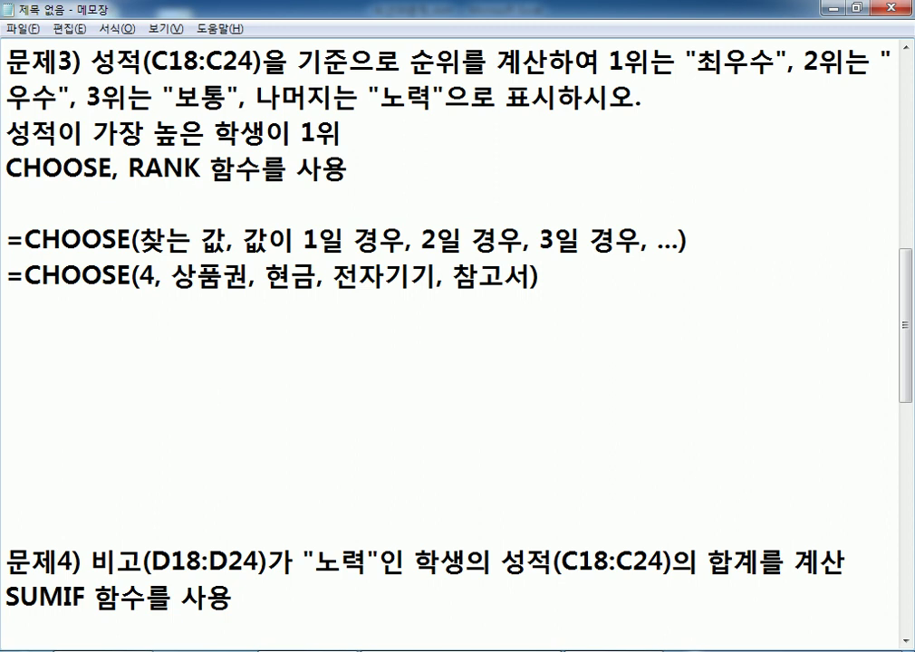
Change the CHOOSE example's first argument to 2, 1 and finally 3, and compare it with the list of choices.
{"action": "key", "text": "BackSpace"}
{"action": "type", "text": "2"}
{"action": "key", "text": "Left"}
{"action": "type", "text": "1"}
{"action": "key", "text": "Delete"}
{"action": "key", "text": "Left"}
{"action": "type", "text": "3"}
{"action": "key", "text": "Delete"}
{"action": "left_click_drag", "start_coordinate": [171, 276], "coordinate": [529, 277]}
{"action": "left_click_drag", "start_coordinate": [138, 279], "coordinate": [151, 279]}
{"action": "left_click", "coordinate": [198, 276]}
Leave a blank line below the example and start the 문제3 formula with "=CHOOSE(순위, ".
{"action": "key", "text": "Down"}
{"action": "key", "text": "Down"}
{"action": "type", "text": "=CH"}
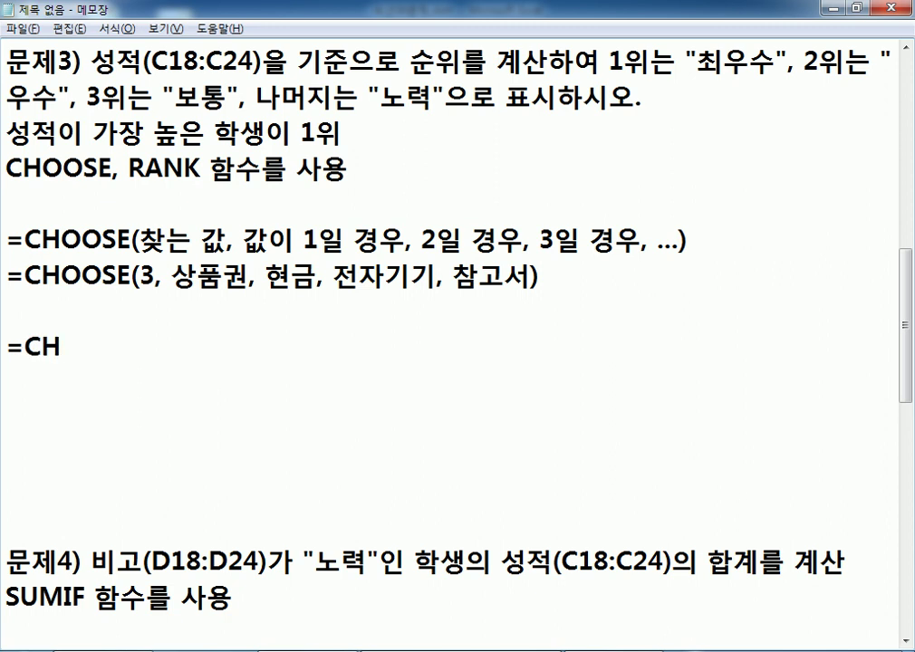
{"action": "type", "text": "OOSE("}
{"action": "type", "text": "성"}
{"action": "key", "text": "BackSpace"}
{"action": "key", "text": "BackSpace"}
{"action": "key", "text": "BackSpace"}
{"action": "type", "text": "순위, "}
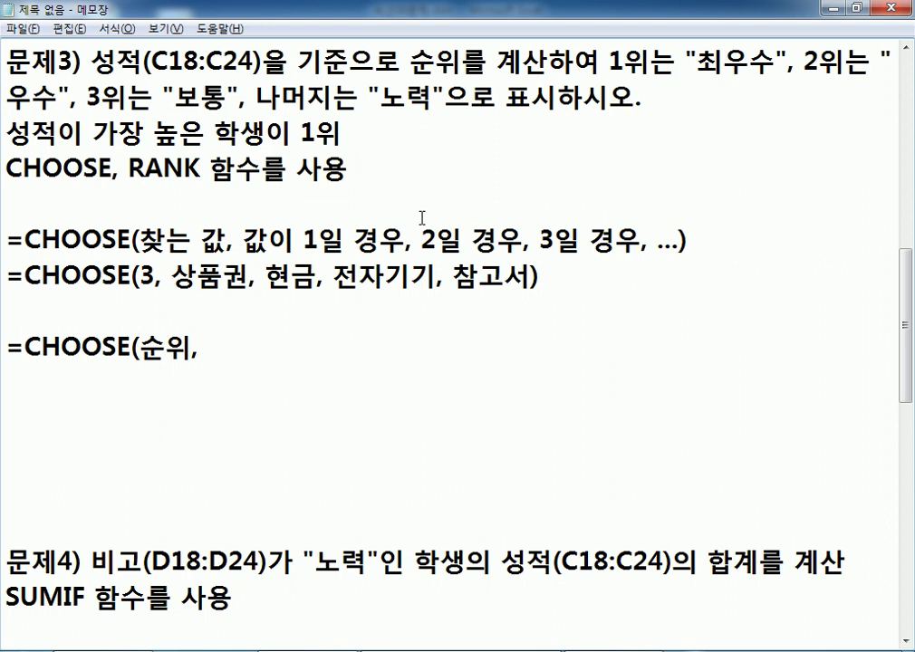
Add the first three choices "최우수", "우수", "보통" and a trailing comma to the 문제3 CHOOSE formula.
{"action": "type", "text": "\"최우수\", "}
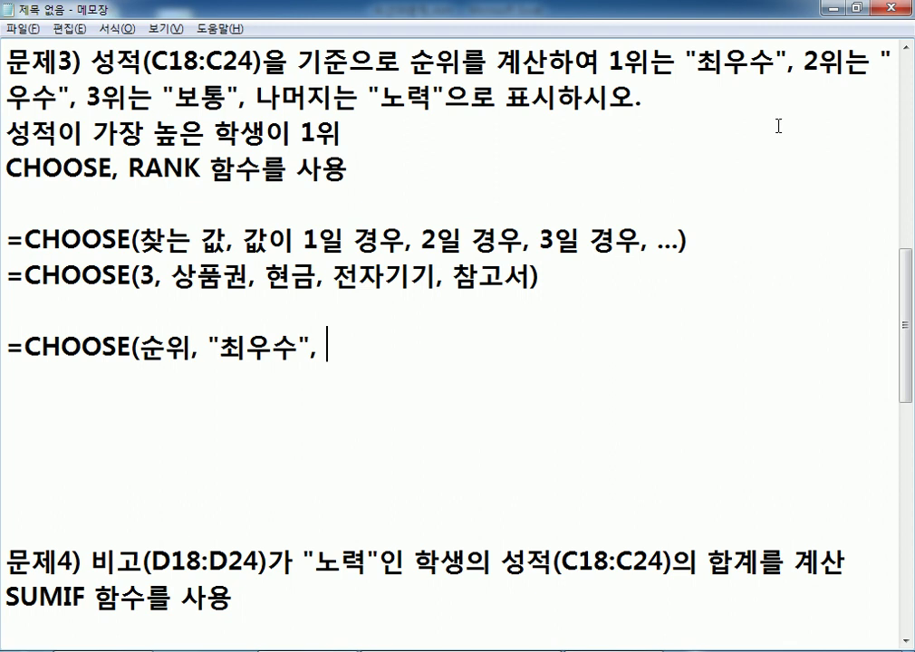
{"action": "type", "text": "우"}
{"action": "key", "text": "BackSpace"}
{"action": "key", "text": "BackSpace"}
{"action": "key", "text": "Return"}
{"action": "key", "text": "BackSpace"}
{"action": "type", "text": "\"우수\", \"우수\","}
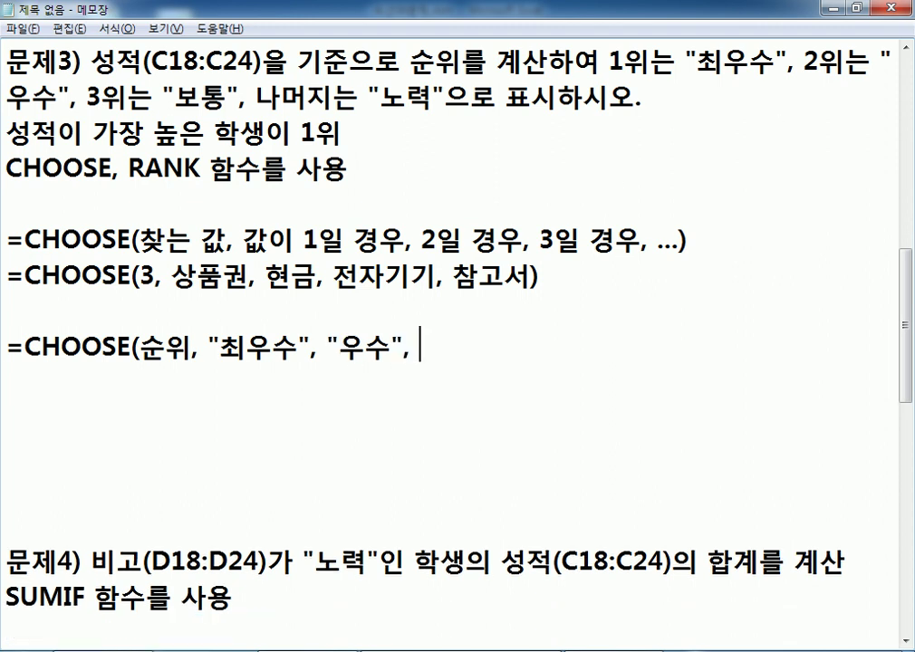
{"action": "type", "text": "볼통\","}
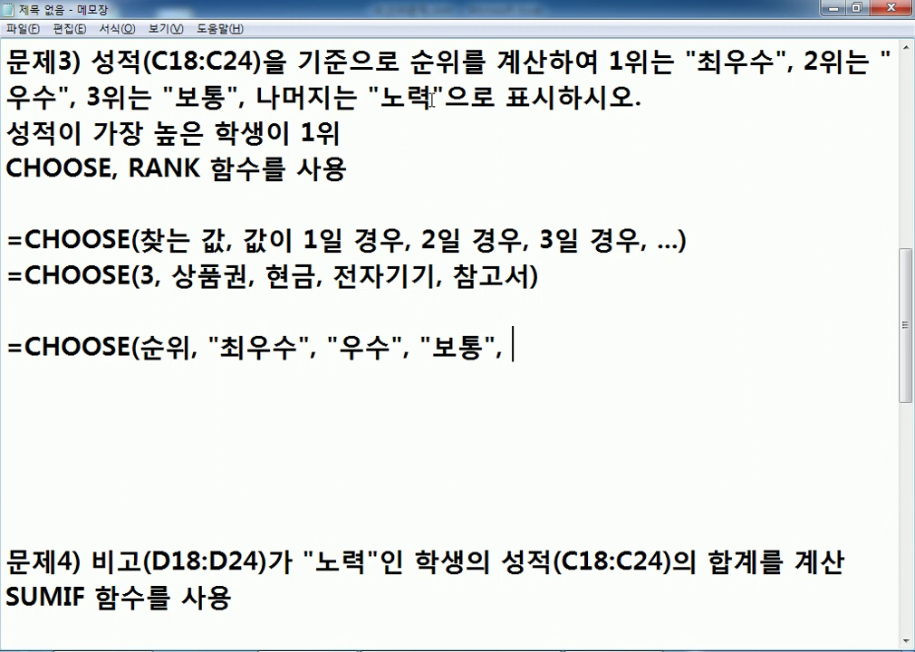
Switch to Excel, check how many students the 비고 range D18:D24 of [표3] covers, and return to Notepad.
{"action": "key", "text": "alt+Tab"}
{"action": "scroll", "coordinate": [411, 199], "scroll_direction": "down", "scroll_amount": 3}
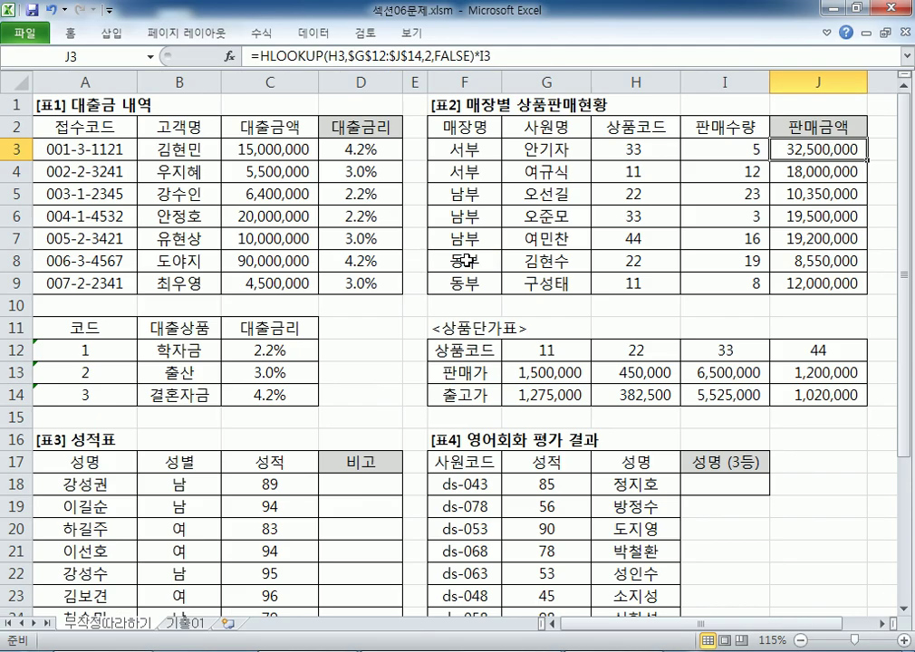
{"action": "scroll", "coordinate": [466, 260], "scroll_direction": "down", "scroll_amount": 2}
{"action": "scroll", "coordinate": [466, 260], "scroll_direction": "down", "scroll_amount": 3}
{"action": "left_click_drag", "start_coordinate": [351, 150], "coordinate": [352, 288]}
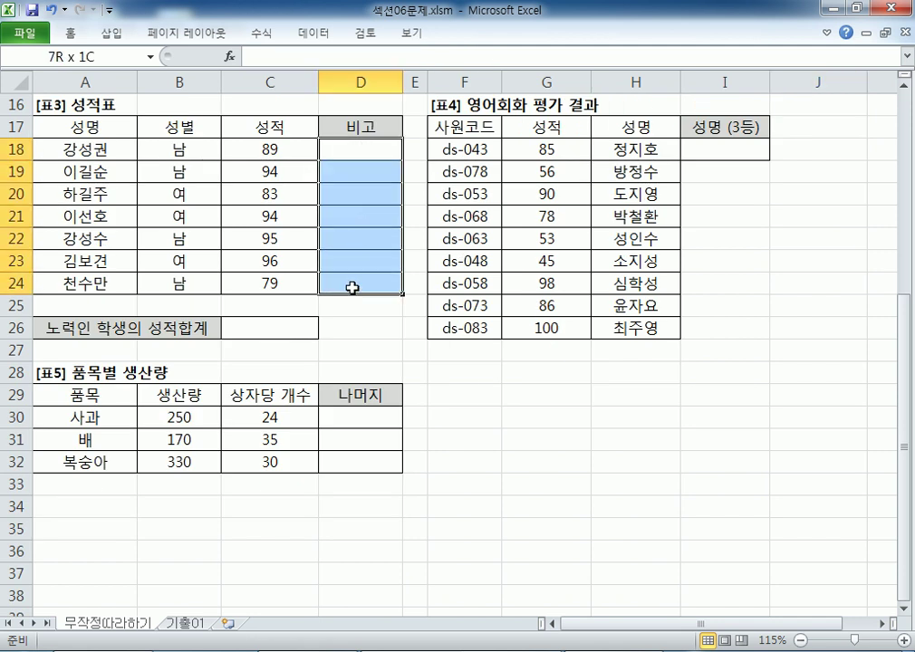
{"action": "left_click_drag", "start_coordinate": [352, 287], "coordinate": [352, 287]}
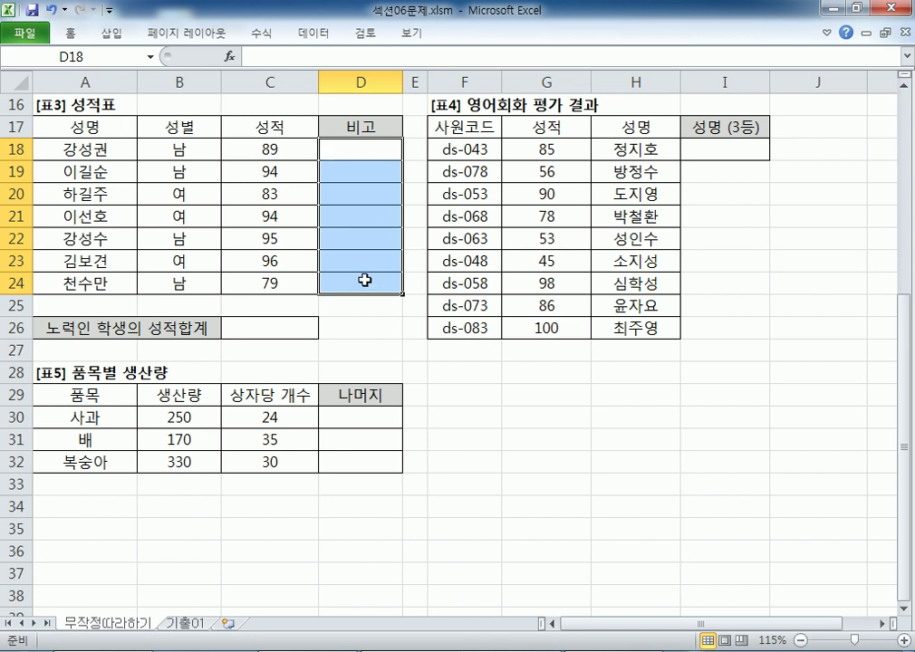
{"action": "key", "text": "alt+Tab"}
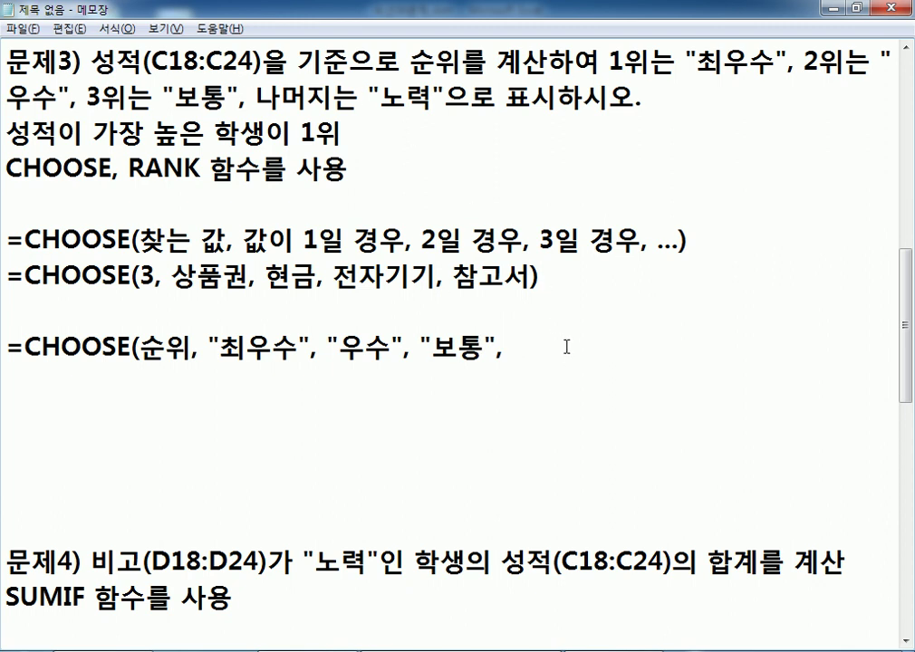
Add "노력" four times as the remaining choices and close the CHOOSE formula's parenthesis.
{"action": "type", "text": "\"노"}
{"action": "type", "text": "력\", \"놀"}
{"action": "type", "text": "력\", \"노력\", \""}
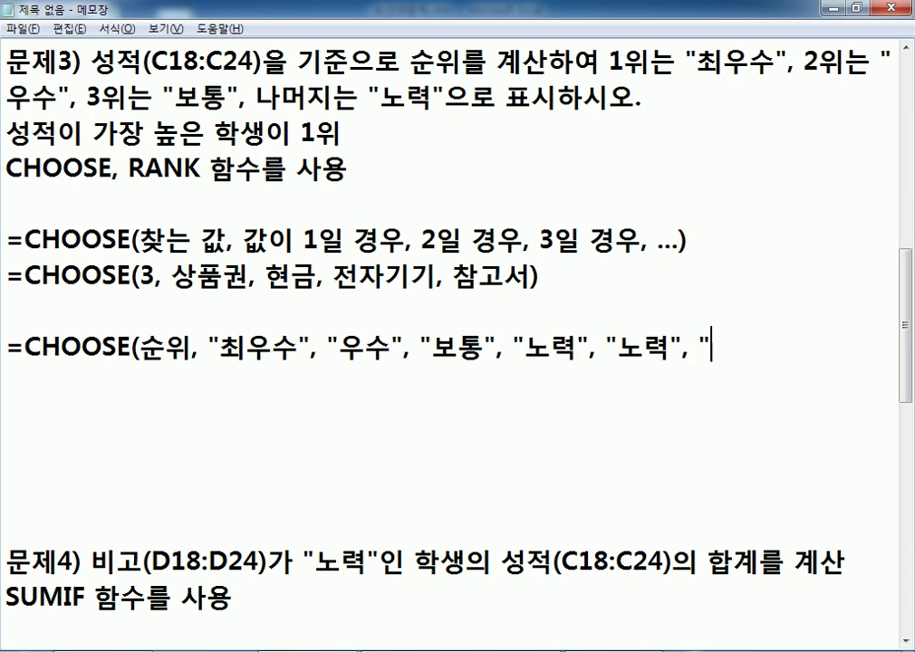
{"action": "type", "text": "노력\", \"너ㅗ"}
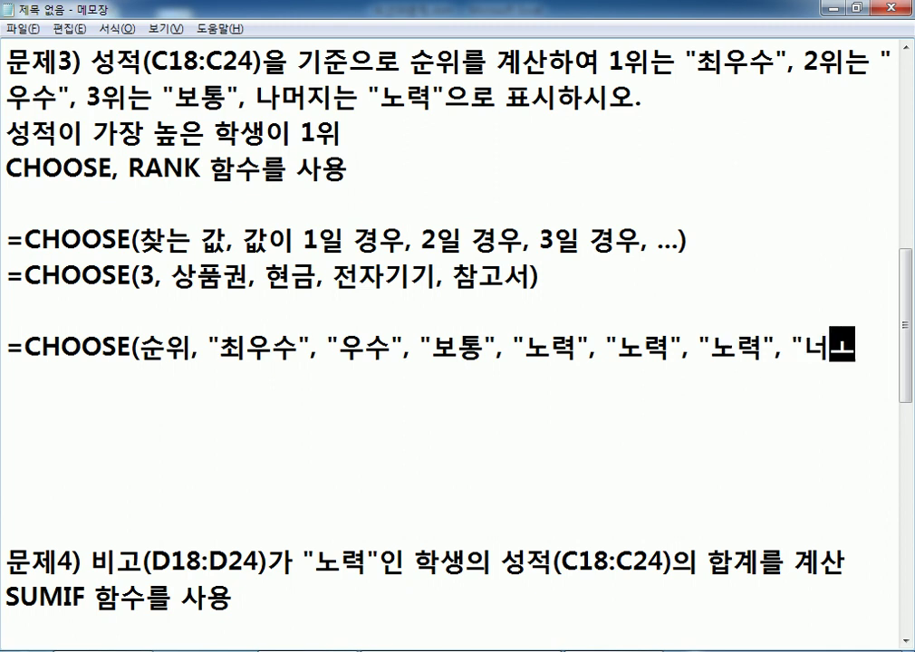
{"action": "key", "text": "BackSpace"}
{"action": "key", "text": "BackSpace"}
{"action": "type", "text": "노력\")"}
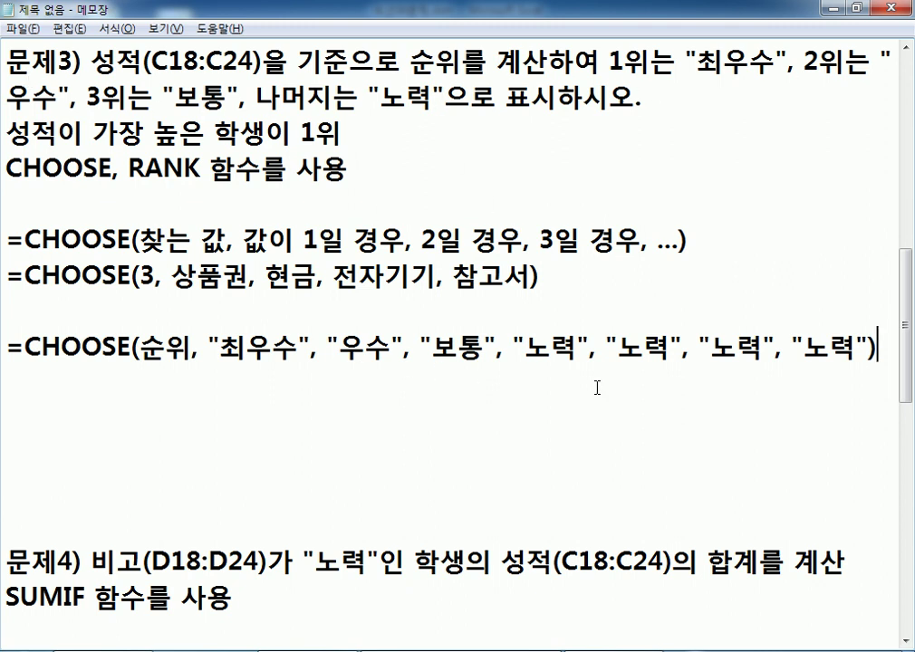
Review the CHOOSE formula's repeated "노력" entries, its whole choice list and its 순위 argument.
{"action": "left_click_drag", "start_coordinate": [520, 347], "coordinate": [803, 349]}
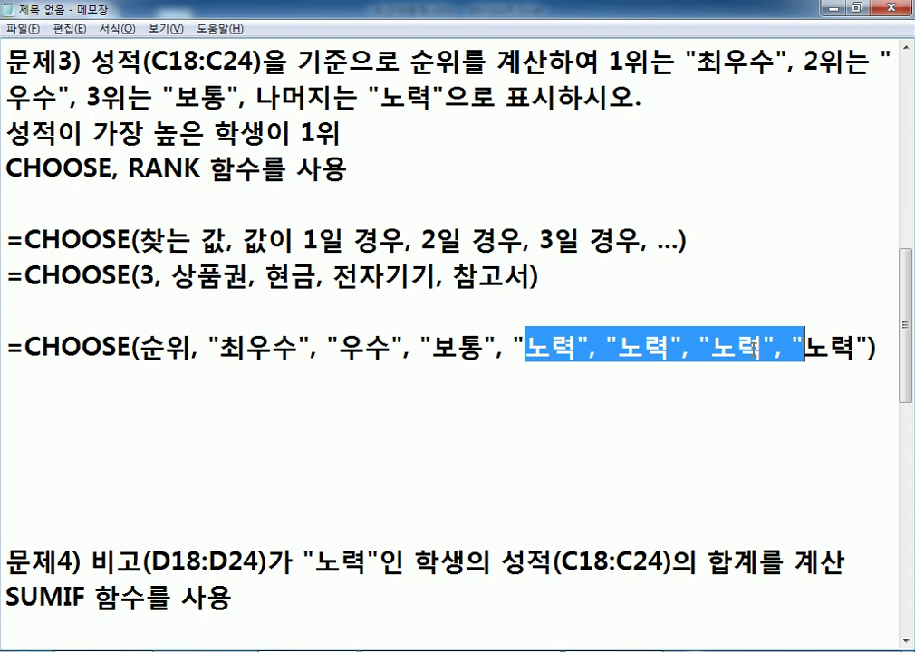
{"action": "left_click", "coordinate": [376, 380]}
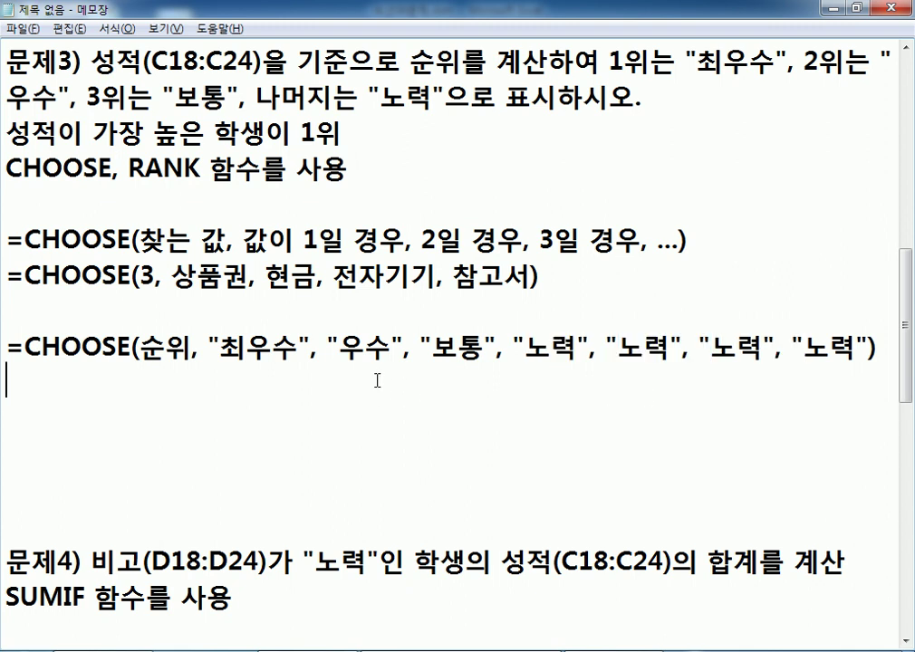
{"action": "left_click", "coordinate": [222, 348]}
{"action": "left_click_drag", "start_coordinate": [222, 348], "coordinate": [875, 349]}
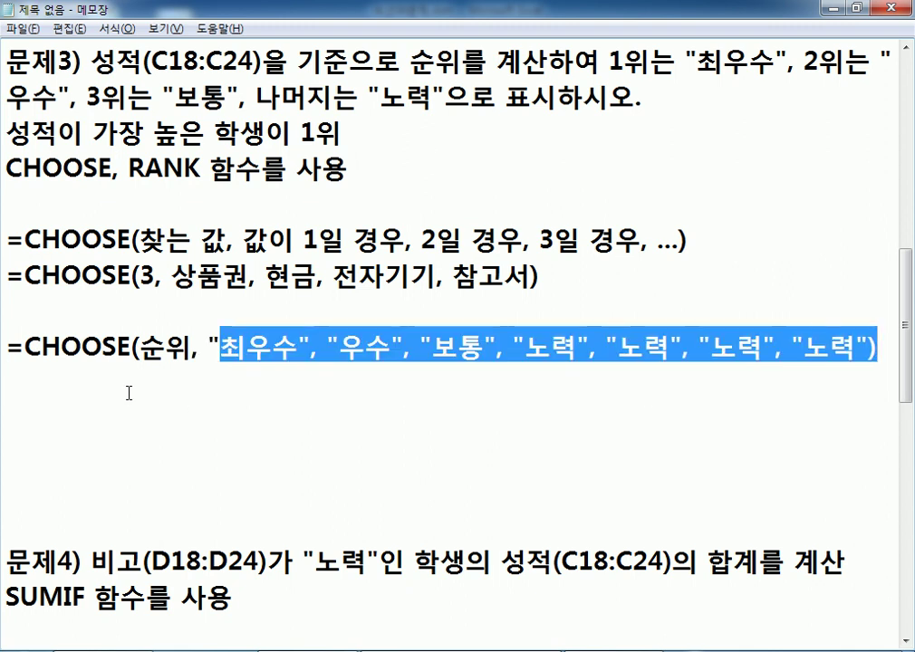
{"action": "left_click_drag", "start_coordinate": [141, 348], "coordinate": [192, 348]}
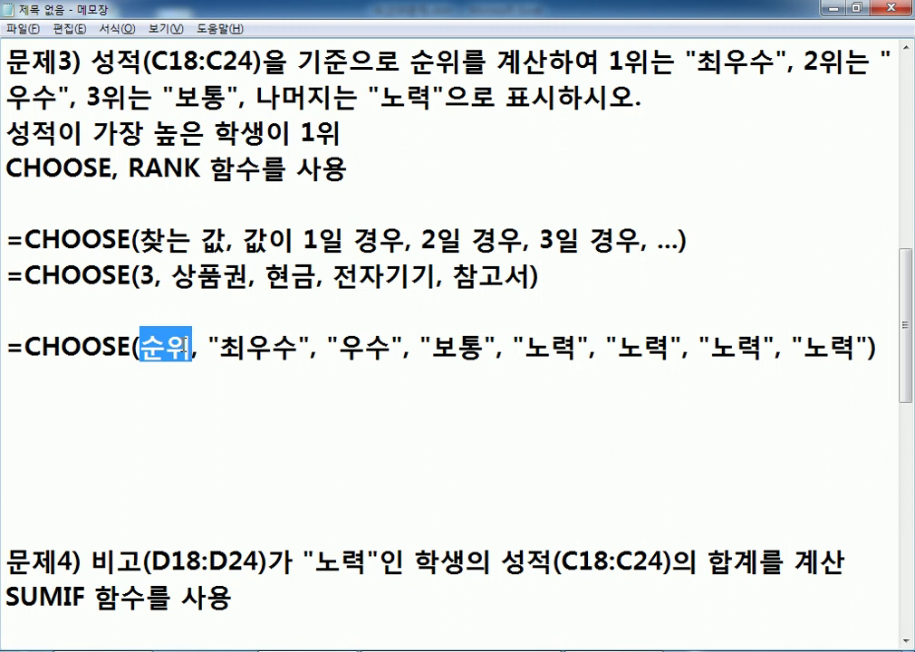
{"action": "left_click", "coordinate": [5, 348]}
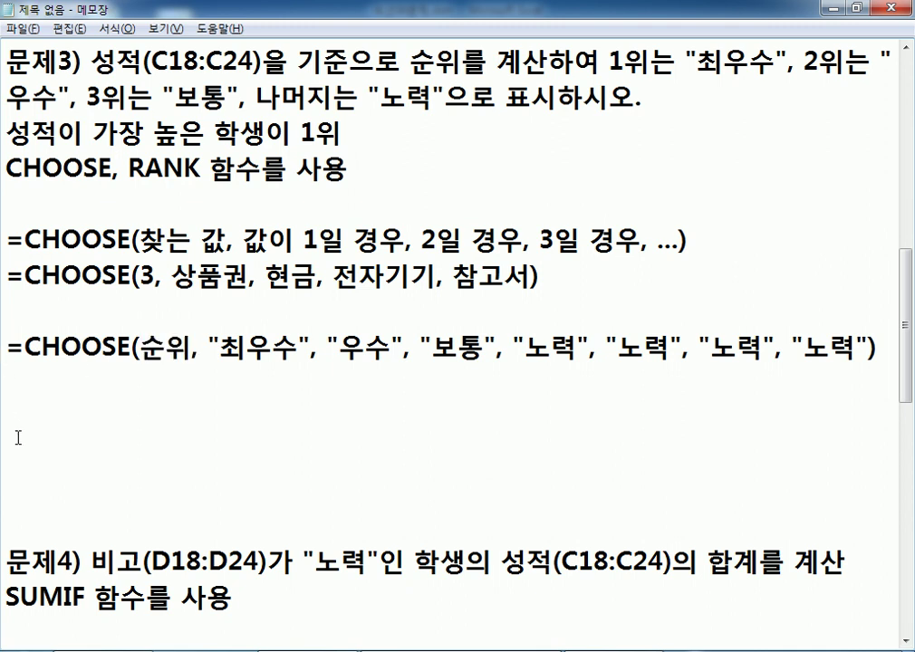
Select cell D18 in Excel, then reread the 문제3 criterion in Notepad about which student ranks first.
{"action": "key", "text": "alt+Tab"}
{"action": "left_click", "coordinate": [364, 147]}
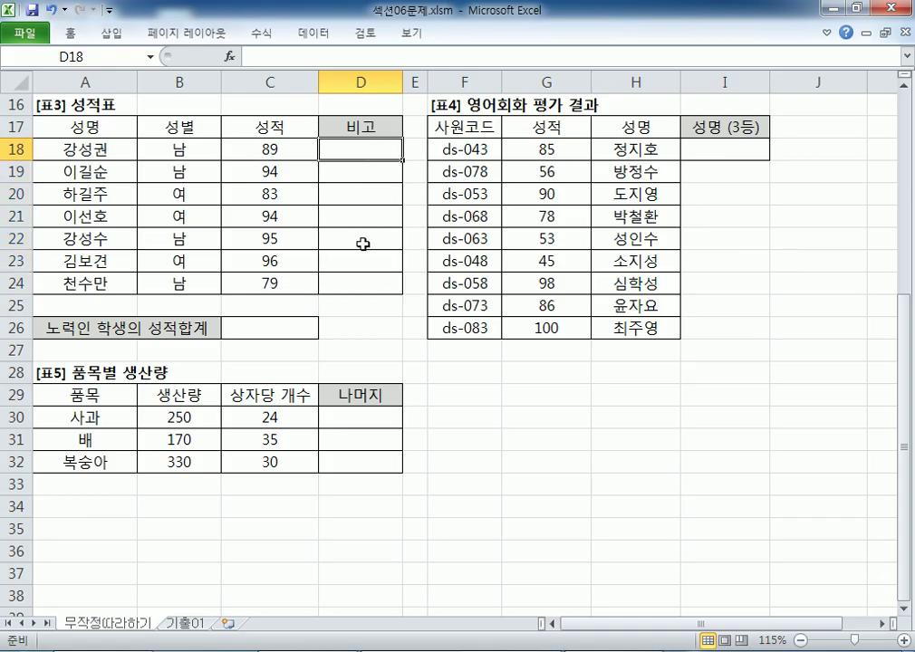
{"action": "key", "text": "alt+Tab"}
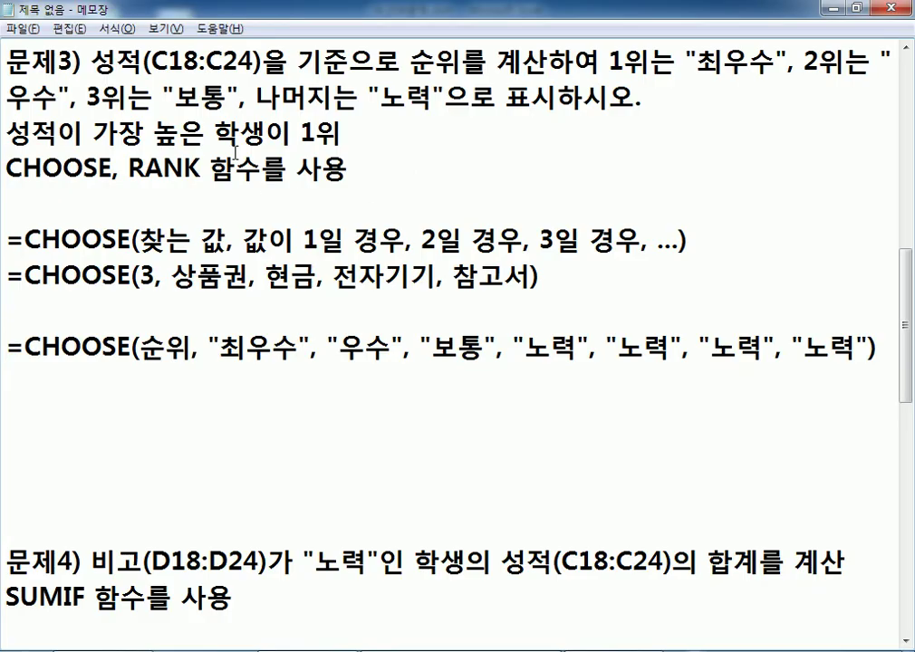
{"action": "left_click_drag", "start_coordinate": [120, 137], "coordinate": [271, 136]}
{"action": "left_click", "coordinate": [349, 137]}
In Excel cell D18, start the formula "=RANK(C18,$C$18:$C$24" with an absolute score range.
{"action": "key", "text": "alt+Tab"}
{"action": "type", "text": "="}
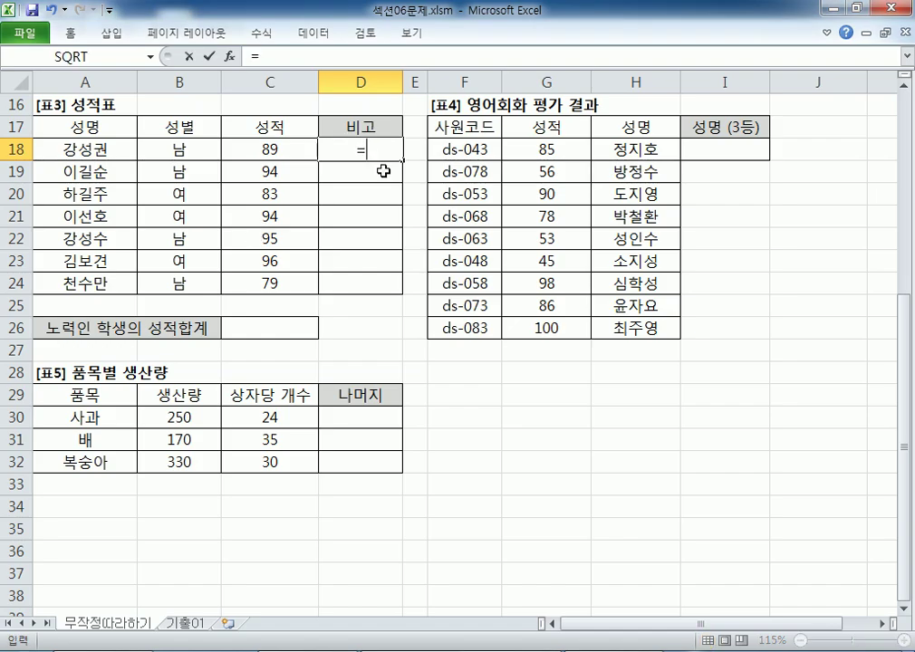
{"action": "type", "text": "ㄱ"}
{"action": "key", "text": "BackSpace"}
{"action": "type", "text": "RA"}
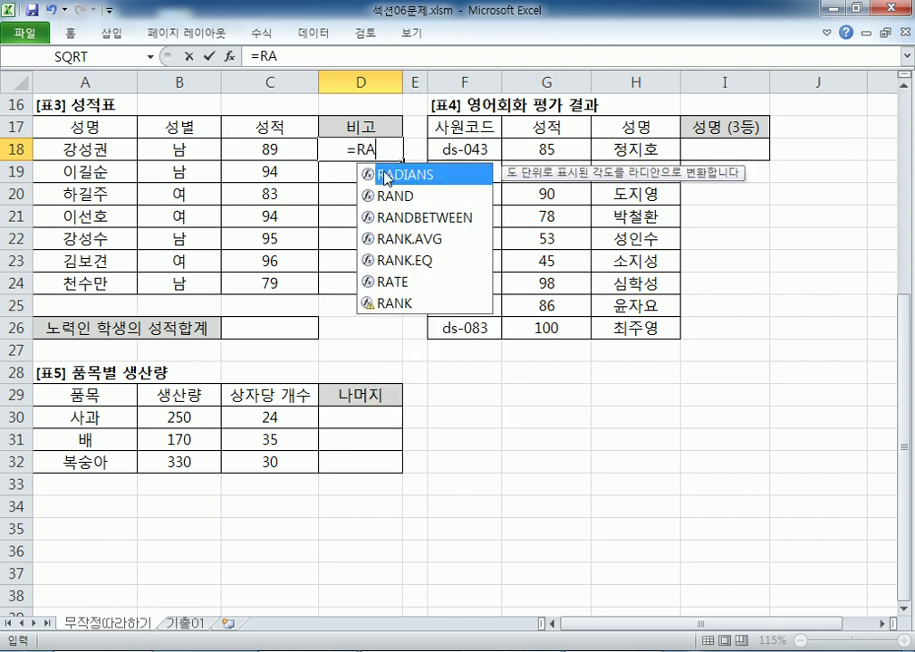
{"action": "type", "text": "NK("}
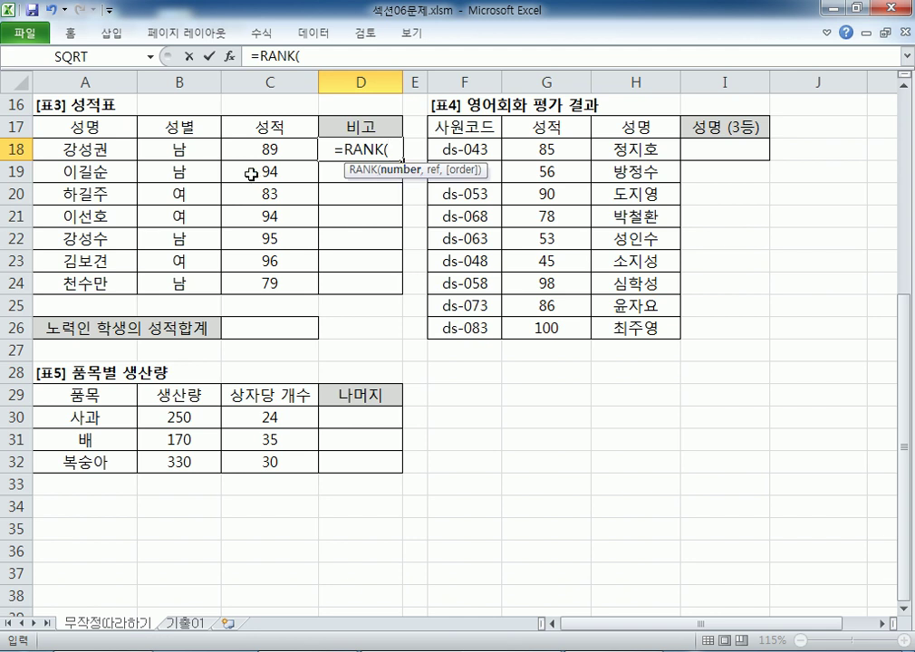
{"action": "left_click", "coordinate": [258, 148]}
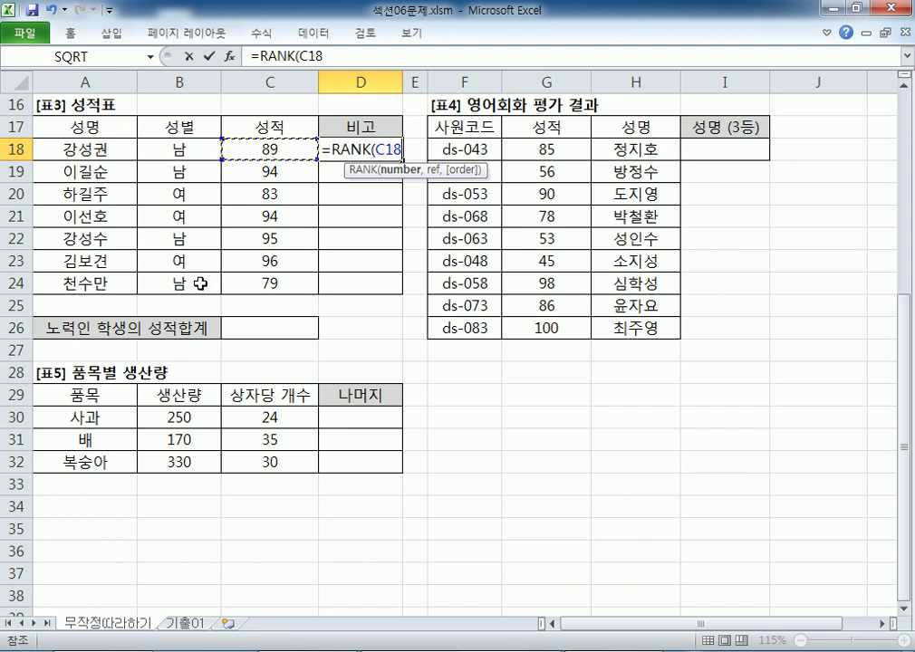
{"action": "type", "text": ","}
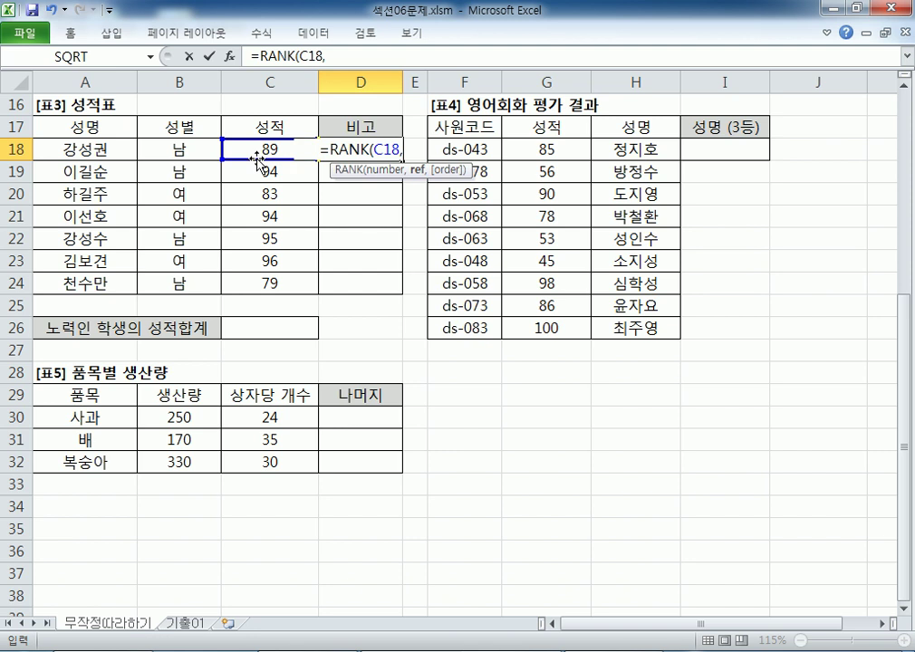
{"action": "mouse_move", "coordinate": [258, 153]}
{"action": "left_mouse_down"}
{"action": "mouse_move", "coordinate": [255, 280]}
{"action": "mouse_move", "coordinate": [272, 228]}
{"action": "mouse_move", "coordinate": [273, 154]}
{"action": "left_mouse_up"}
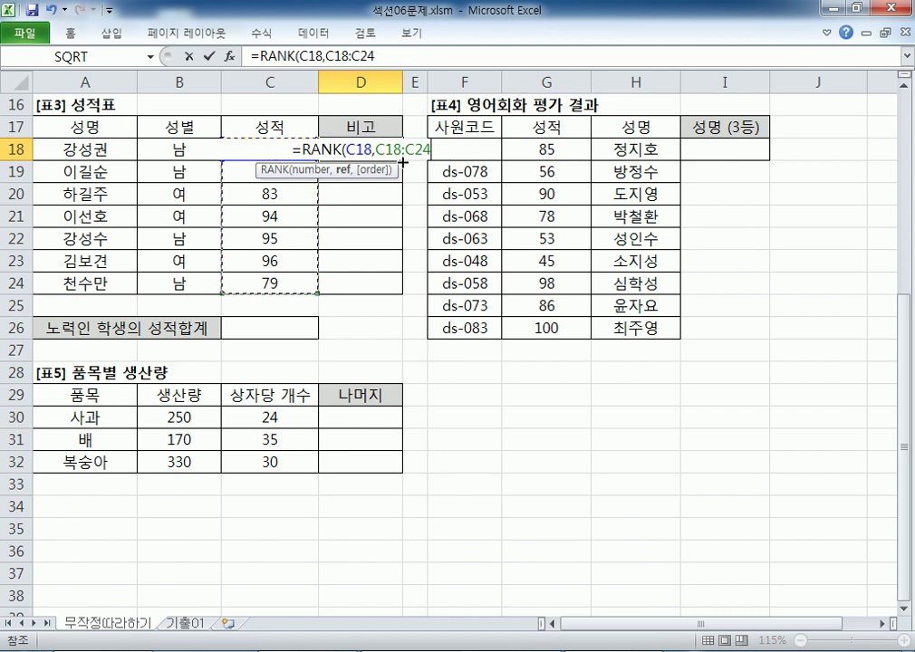
{"action": "key", "text": "F4"}
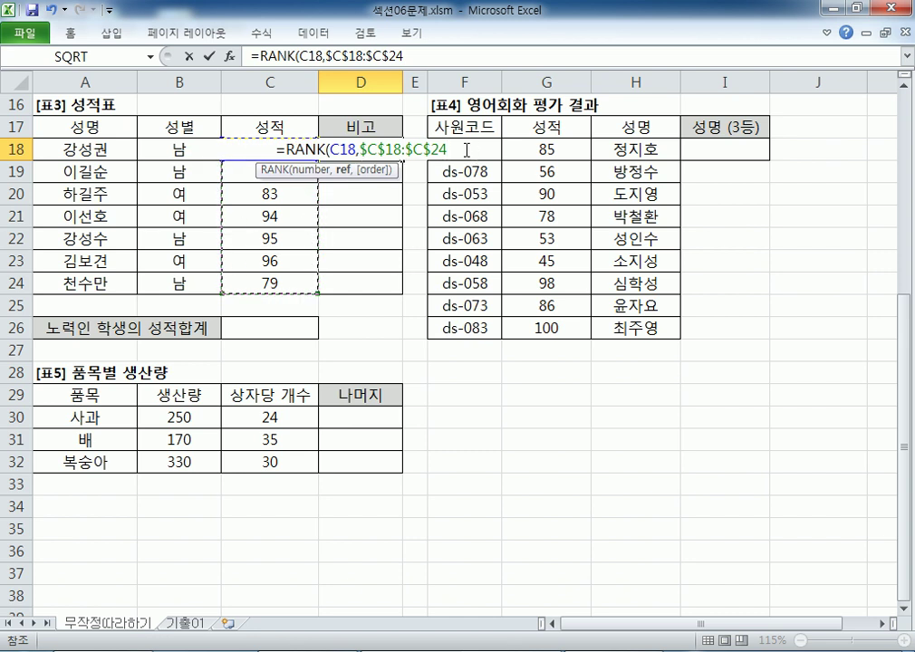
Set the RANK order argument to 0 (내림차순) and enter the formula in D18.
{"action": "type", "text": ","}
{"action": "left_click", "coordinate": [519, 213]}
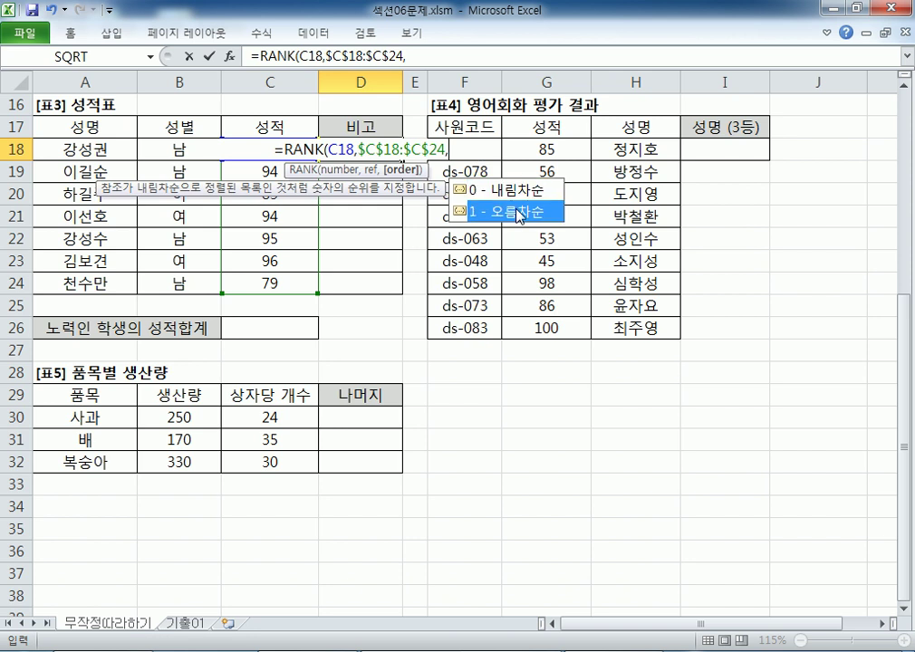
{"action": "left_click", "coordinate": [517, 192]}
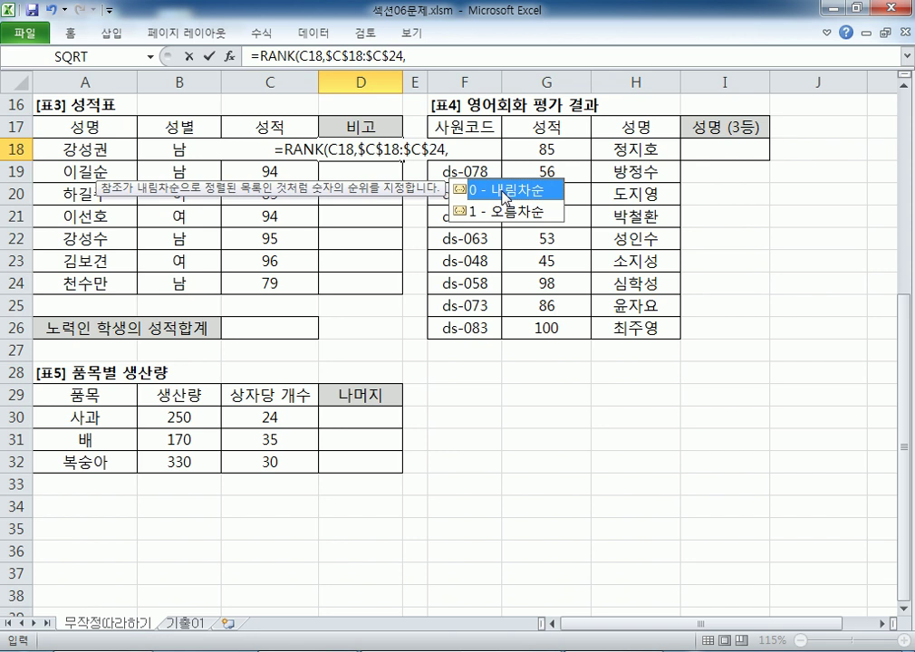
{"action": "double_click", "coordinate": [505, 193]}
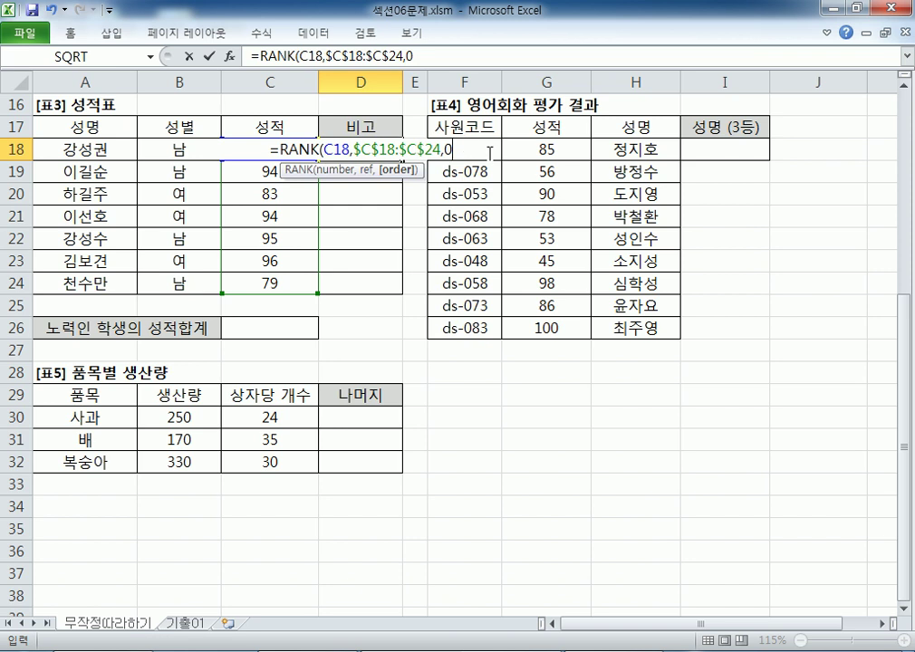
{"action": "key", "text": "Return"}
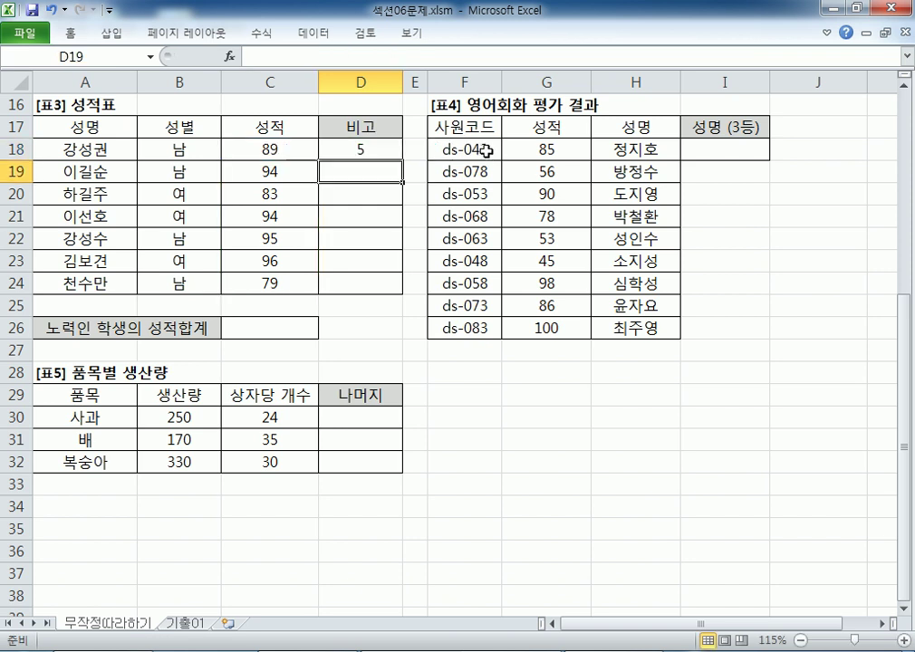
Copy D18's RANK formula into Notepad below the CHOOSE formula, spacing it as "=RANK(C18, $C$18:$C$24, 0)".
{"action": "left_click", "coordinate": [393, 145]}
{"action": "left_click", "coordinate": [424, 56]}
{"action": "key", "text": "shift+Home"}
{"action": "key", "text": "ctrl+c"}
{"action": "key", "text": "alt+Tab"}
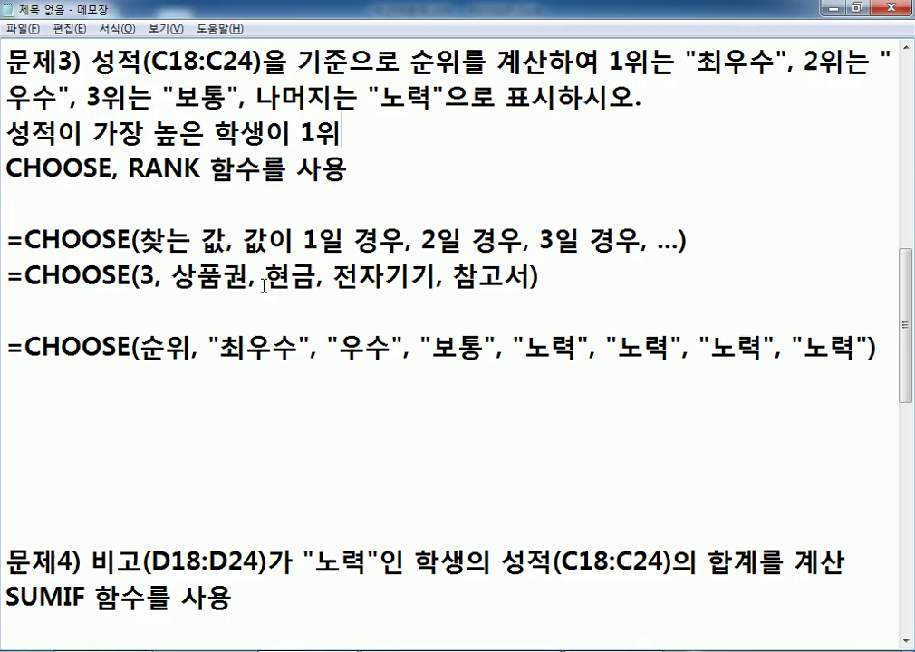
{"action": "key", "text": "ctrl+v"}
{"action": "left_click", "coordinate": [163, 383]}
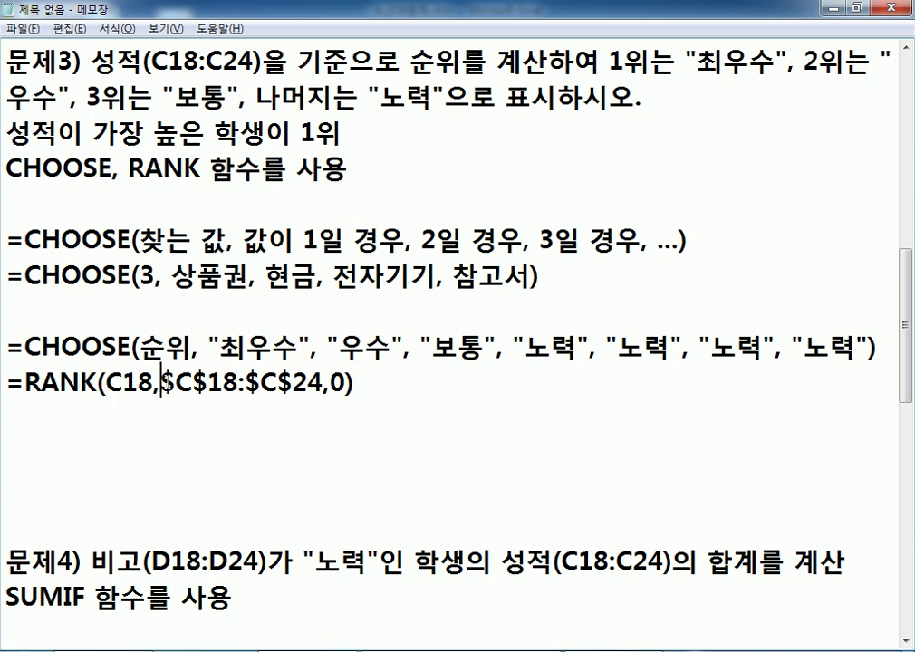
{"action": "left_click", "coordinate": [340, 384]}
Duplicate the RANK line below and remove the order argument, leaving "=RANK(C18, $C$18:$C$24)".
{"action": "left_click_drag", "start_coordinate": [7, 383], "coordinate": [20, 409]}
{"action": "key", "text": "ctrl+c"}
{"action": "left_click", "coordinate": [20, 409]}
{"action": "key", "text": "ctrl+v"}
{"action": "left_click_drag", "start_coordinate": [331, 420], "coordinate": [356, 422]}
{"action": "key", "text": "Delete"}
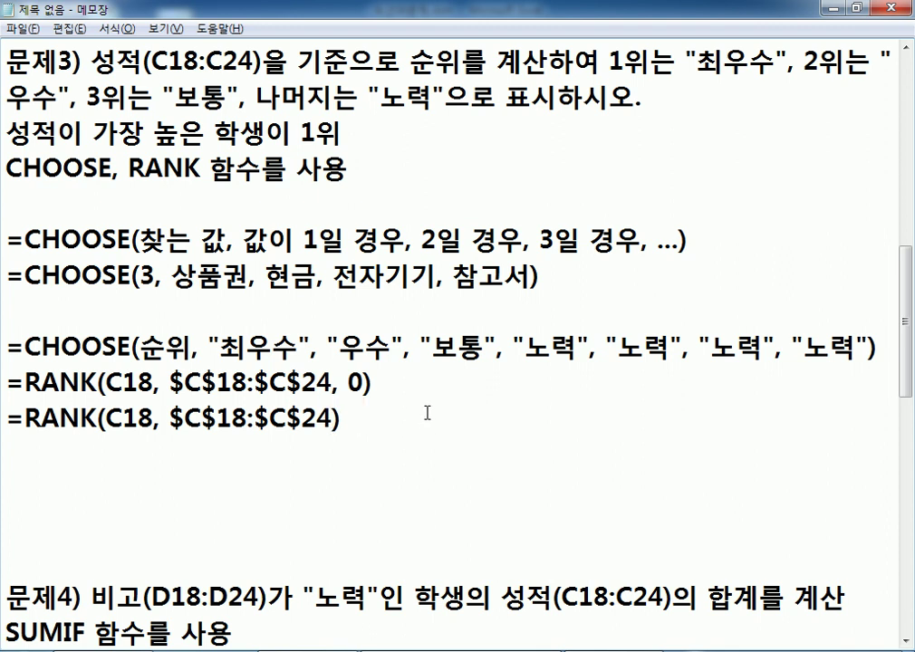
Annotate the shorter RANK line in Notepad with ": 0은 생략 가능(내림차순)".
{"action": "type", "text": ": 0은"}
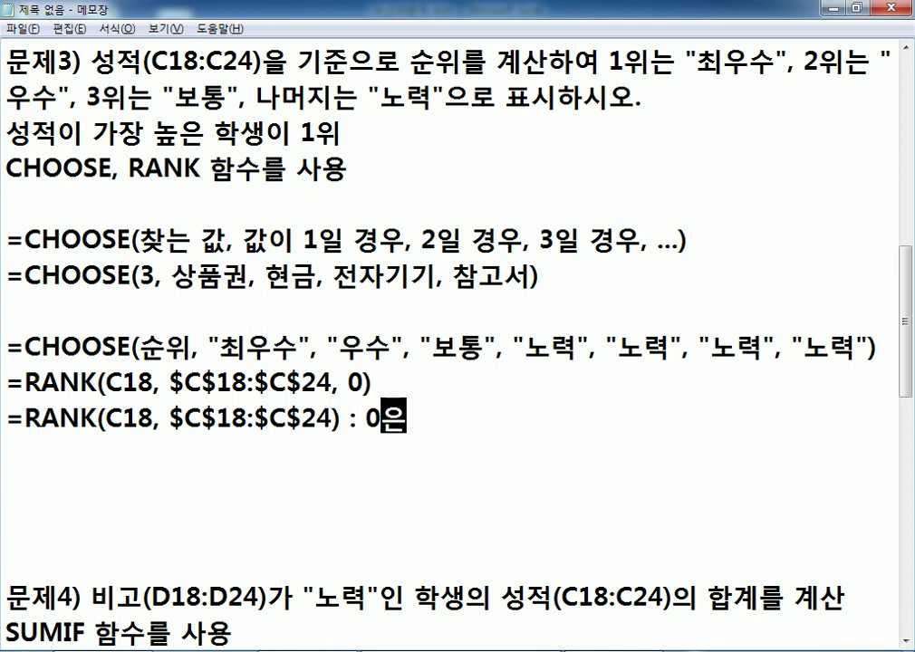
{"action": "type", "text": " 생ㄱ략"}
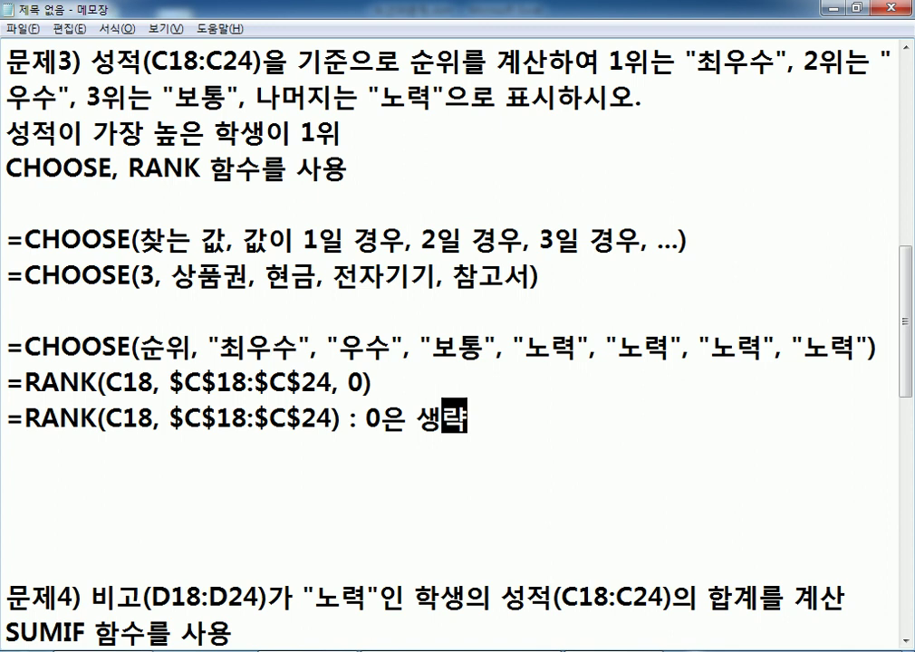
{"action": "type", "text": " 가능(내"}
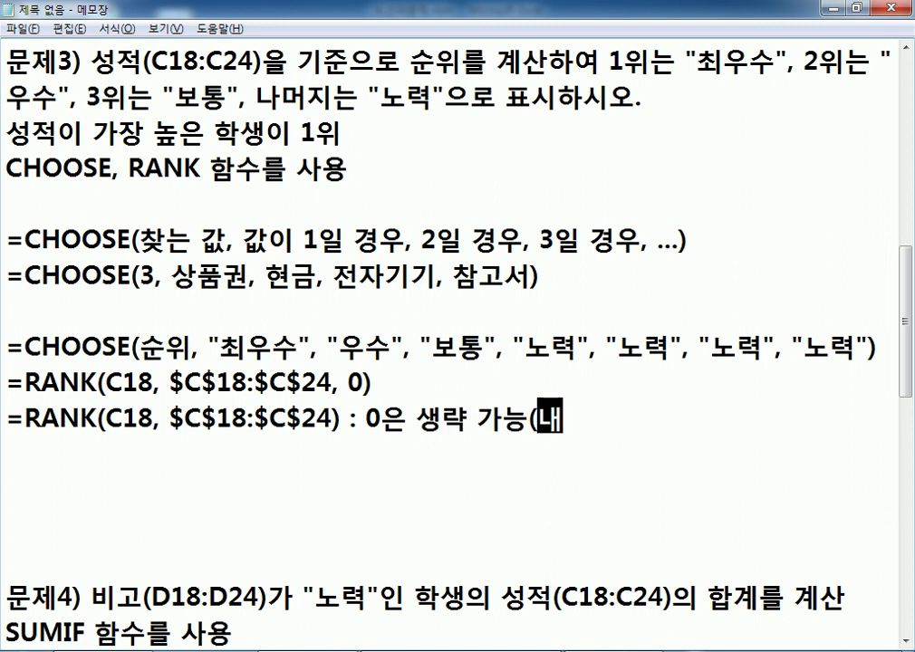
{"action": "type", "text": "림"}
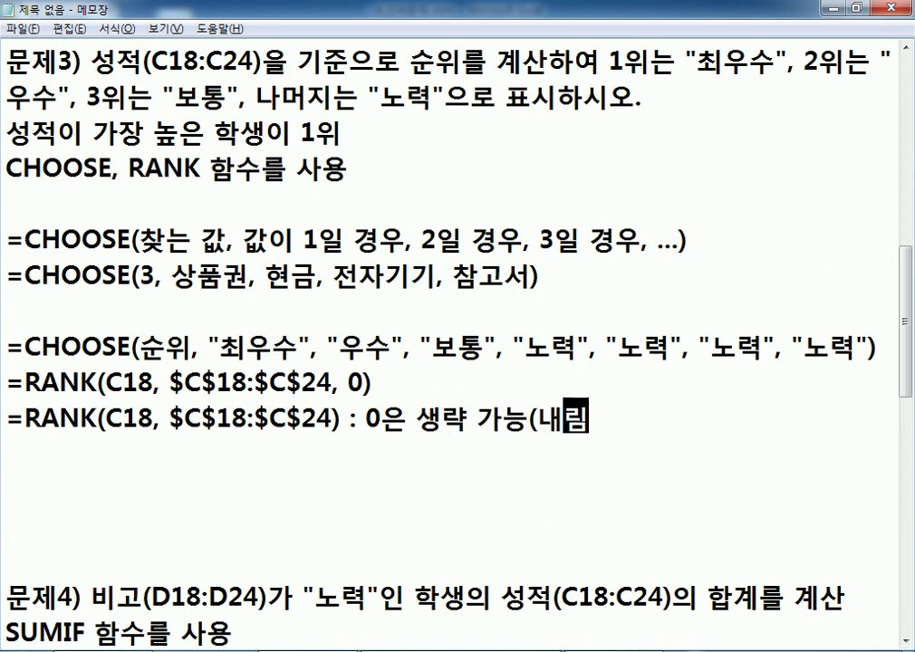
{"action": "type", "text": "차순)"}
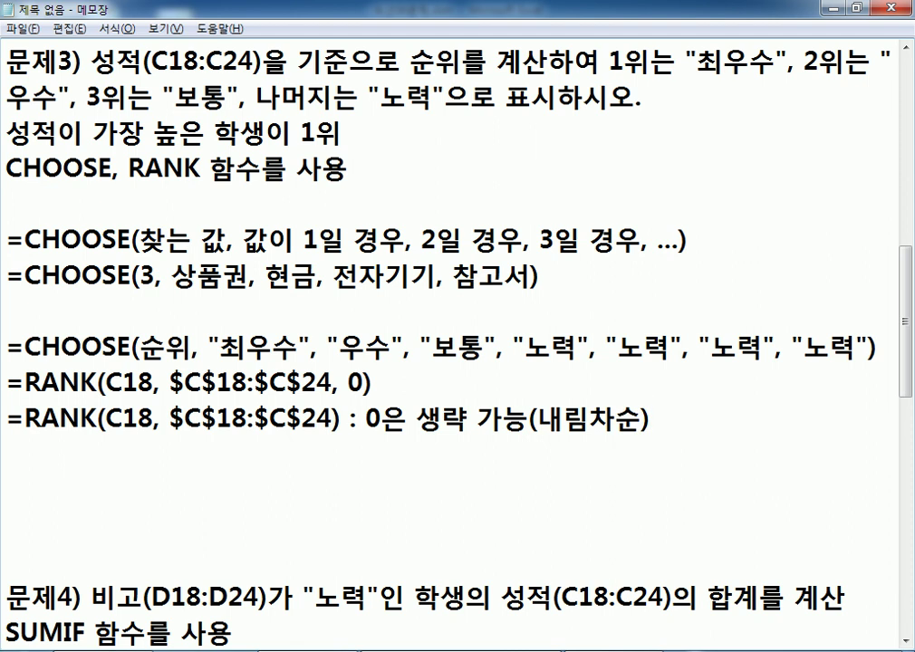
Copy the CHOOSE formula containing 순위 onto its own line below the annotated RANK line, leaving a blank line between.
{"action": "left_click", "coordinate": [376, 384]}
{"action": "left_click_drag", "start_coordinate": [8, 347], "coordinate": [876, 347]}
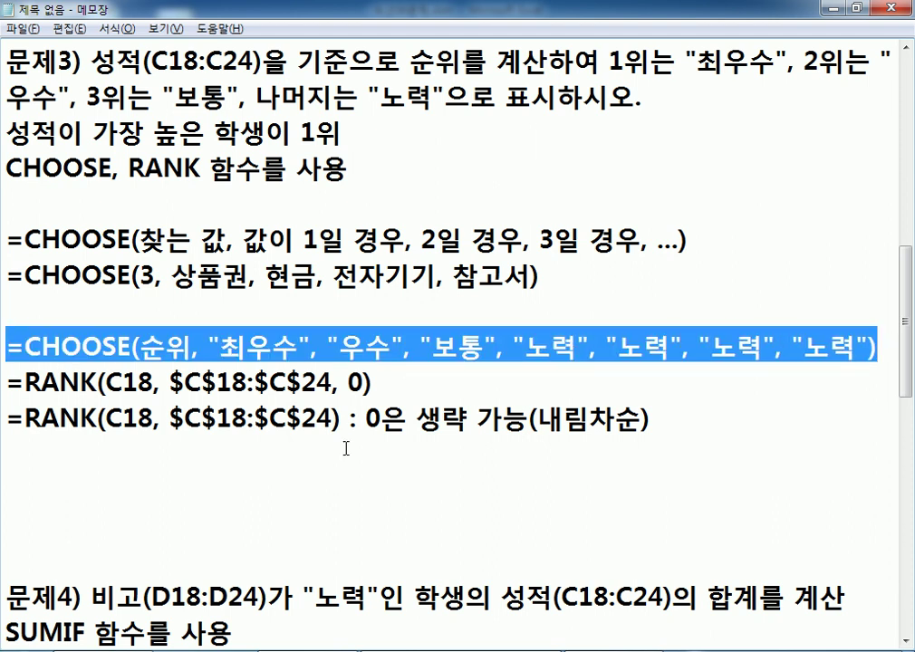
{"action": "key", "text": "ctrl+c"}
{"action": "left_click", "coordinate": [82, 494]}
{"action": "key", "text": "ctrl+v"}
{"action": "scroll", "coordinate": [81, 471], "scroll_direction": "down", "scroll_amount": 2}
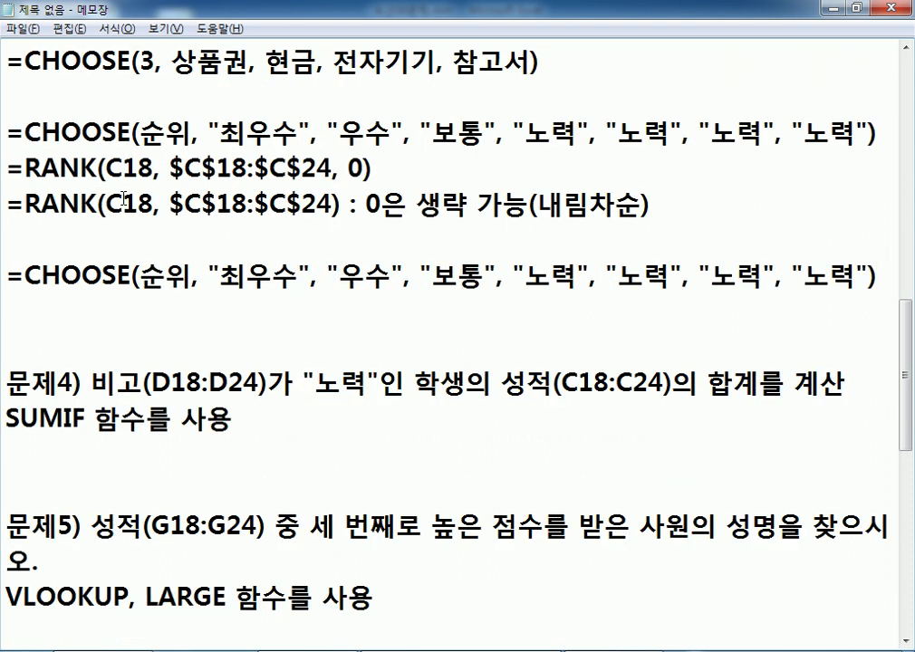
Replace 순위 in the copied CHOOSE formula with "RANK(C18, $C$18:$C$24)" from the line above.
{"action": "left_click_drag", "start_coordinate": [25, 203], "coordinate": [341, 205]}
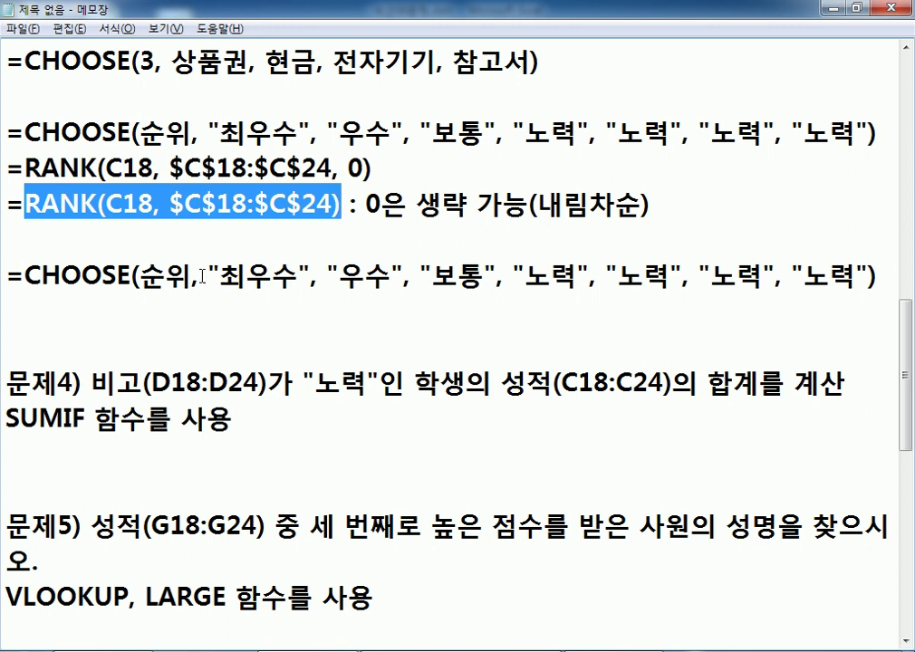
{"action": "left_click_drag", "start_coordinate": [140, 276], "coordinate": [190, 275]}
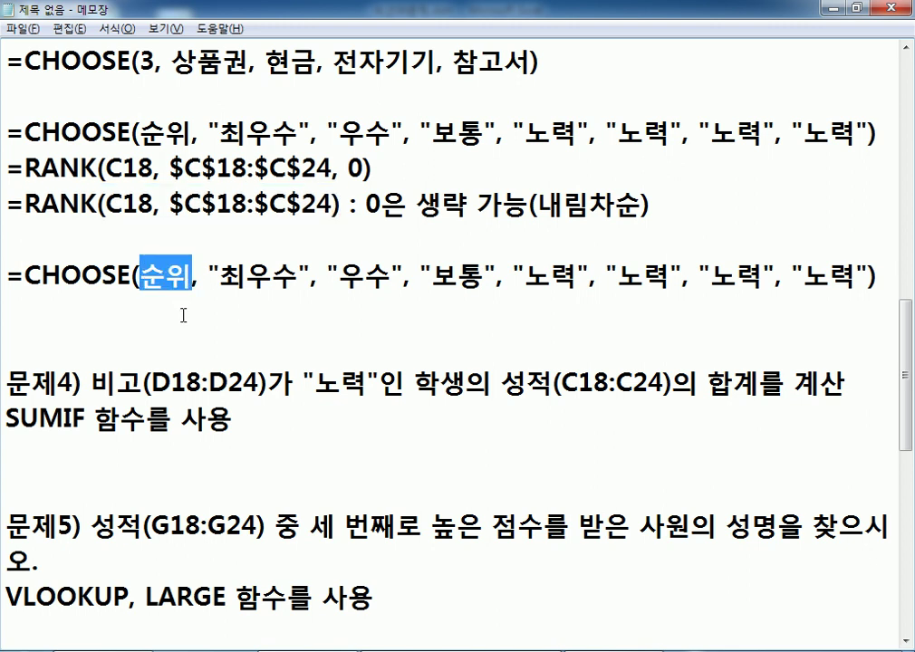
{"action": "key", "text": "ctrl+v"}
Compare the combined CHOOSE and RANK formula with the separate CHOOSE and RANK lines it is built from.
{"action": "left_click_drag", "start_coordinate": [265, 312], "coordinate": [7, 275]}
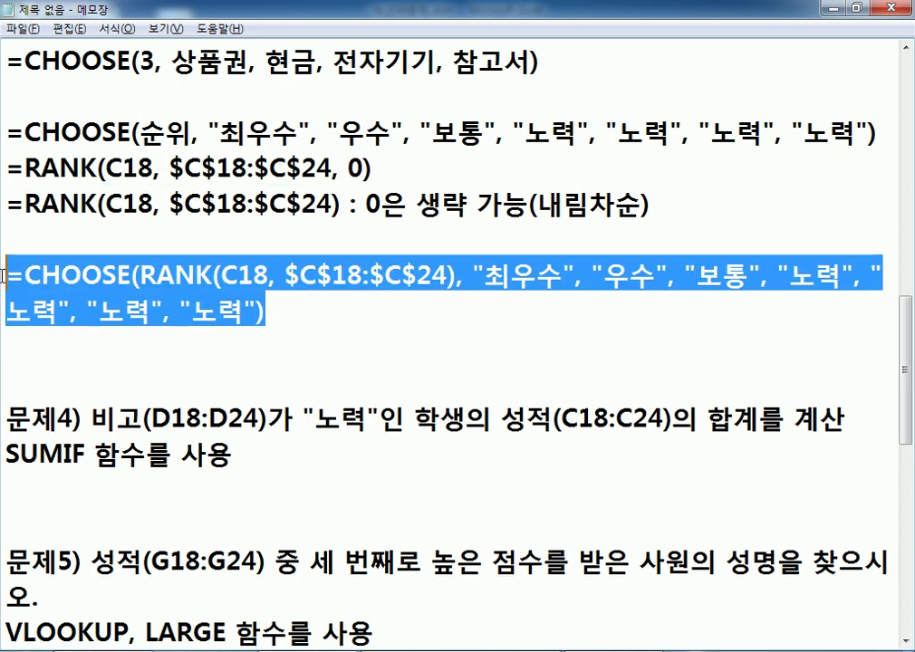
{"action": "left_click", "coordinate": [311, 350]}
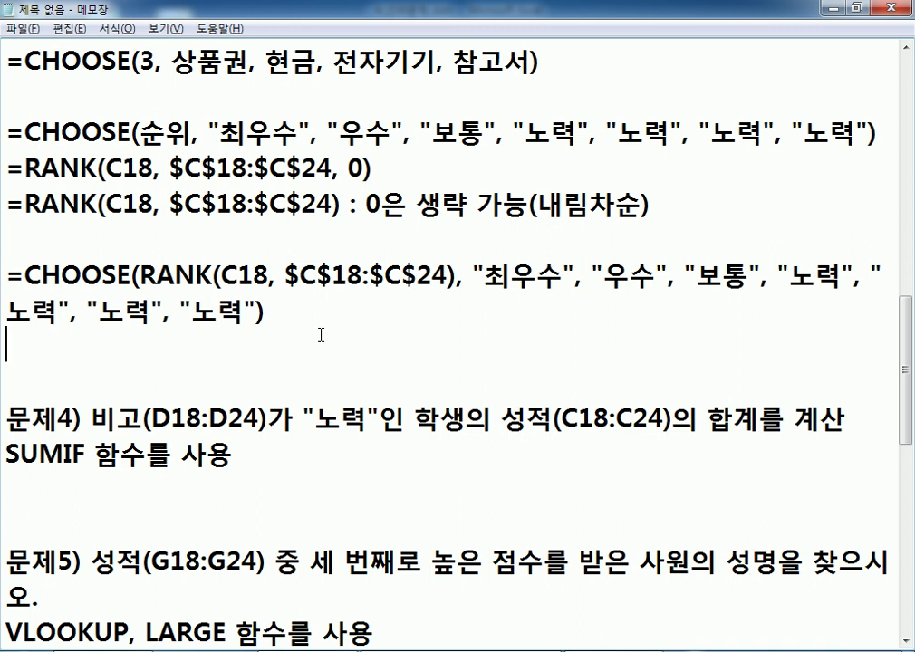
{"action": "left_click_drag", "start_coordinate": [62, 134], "coordinate": [550, 134]}
{"action": "left_click", "coordinate": [127, 168]}
{"action": "double_click", "coordinate": [163, 134]}
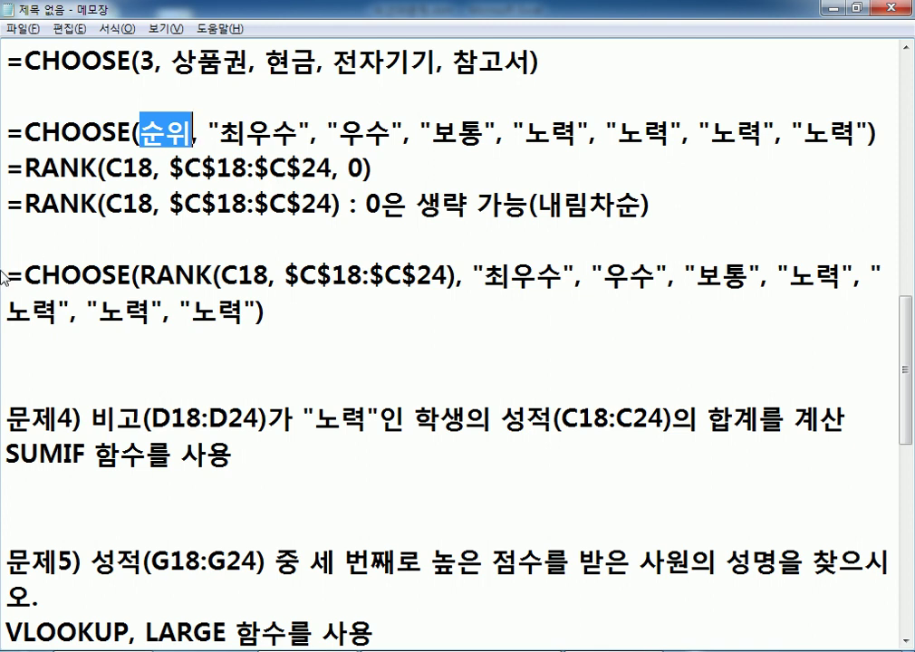
{"action": "left_click_drag", "start_coordinate": [11, 274], "coordinate": [265, 310]}
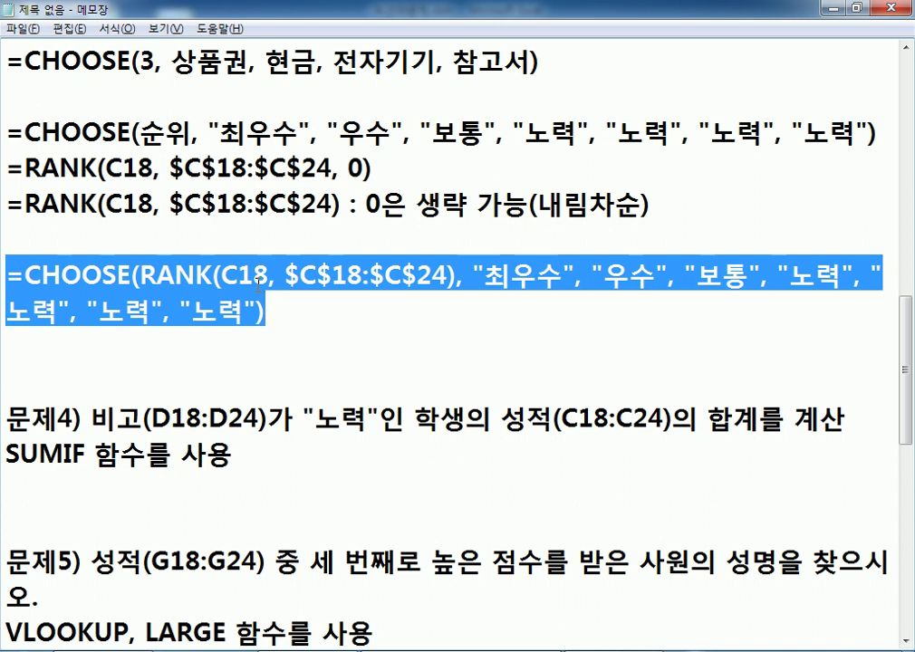
{"action": "left_click", "coordinate": [181, 253]}
{"action": "left_click_drag", "start_coordinate": [373, 170], "coordinate": [5, 172]}
{"action": "left_click", "coordinate": [41, 195]}
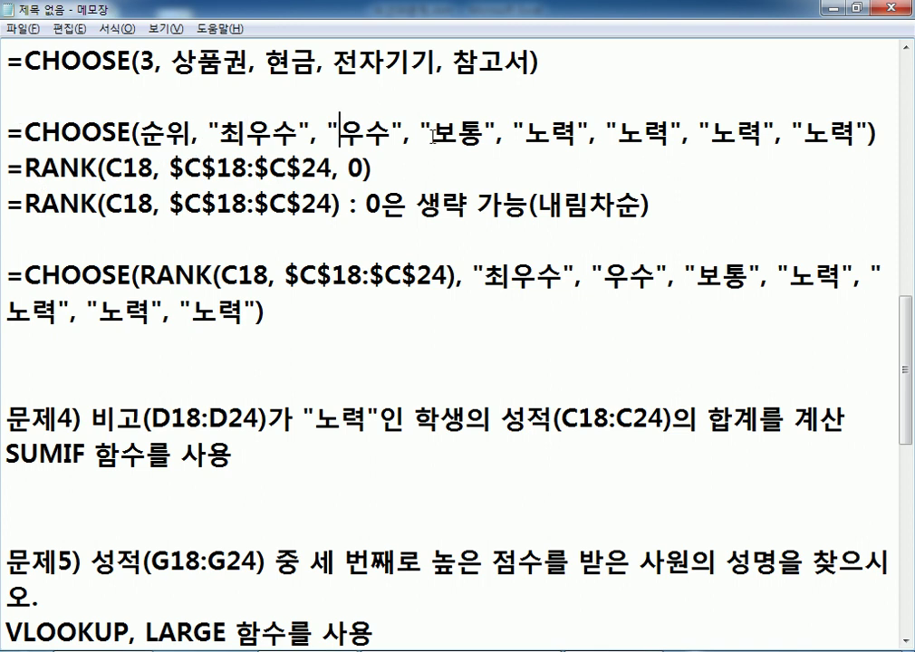
Examine the quotation marks and commas around the label arguments in the original CHOOSE formula.
{"action": "left_click_drag", "start_coordinate": [700, 136], "coordinate": [713, 136]}
{"action": "left_click", "coordinate": [792, 136]}
{"action": "left_click_drag", "start_coordinate": [871, 136], "coordinate": [198, 136]}
{"action": "left_click", "coordinate": [273, 135]}
{"action": "left_click_drag", "start_coordinate": [299, 136], "coordinate": [310, 136]}
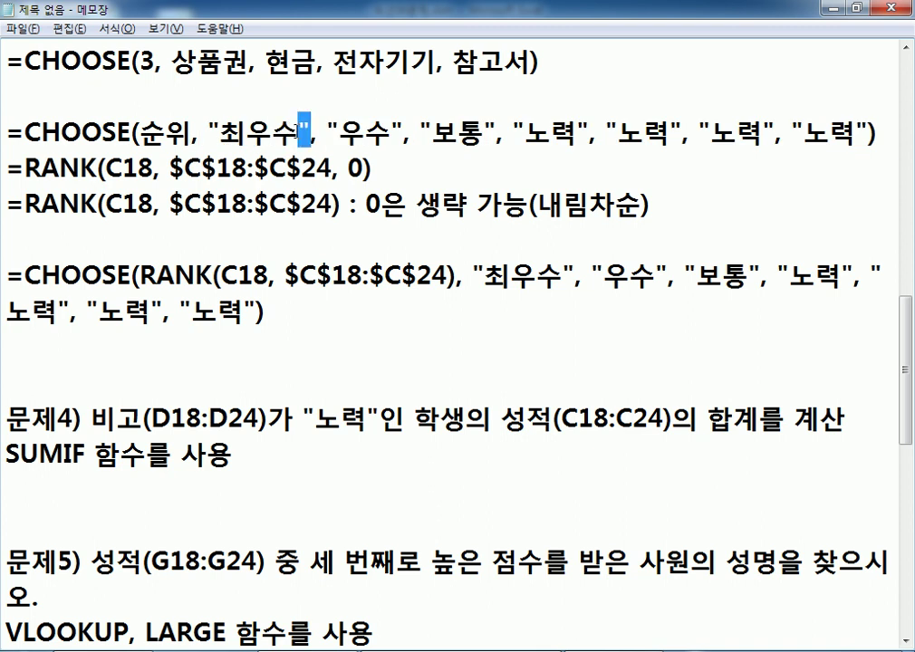
{"action": "left_click", "coordinate": [317, 136]}
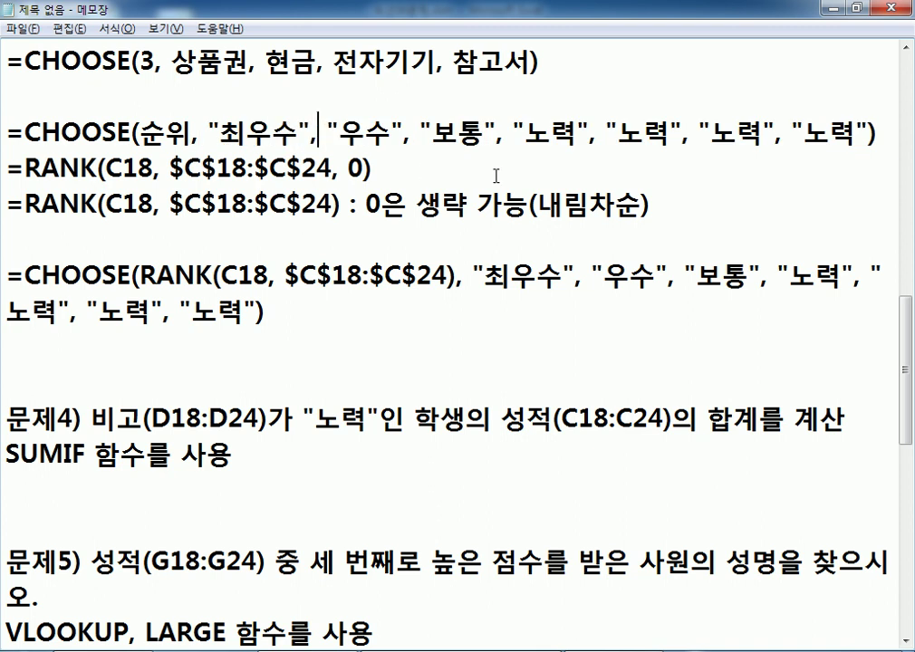
{"action": "key", "text": "Delete"}
{"action": "left_click", "coordinate": [6, 275]}
{"action": "left_click", "coordinate": [9, 343]}
Switch to Excel and overwrite the RANK formula in D18 with the start of a nested formula, "=CHOOSE(RANK(".
{"action": "key", "text": "alt+Tab"}
{"action": "key", "text": "ctrl+Return"}
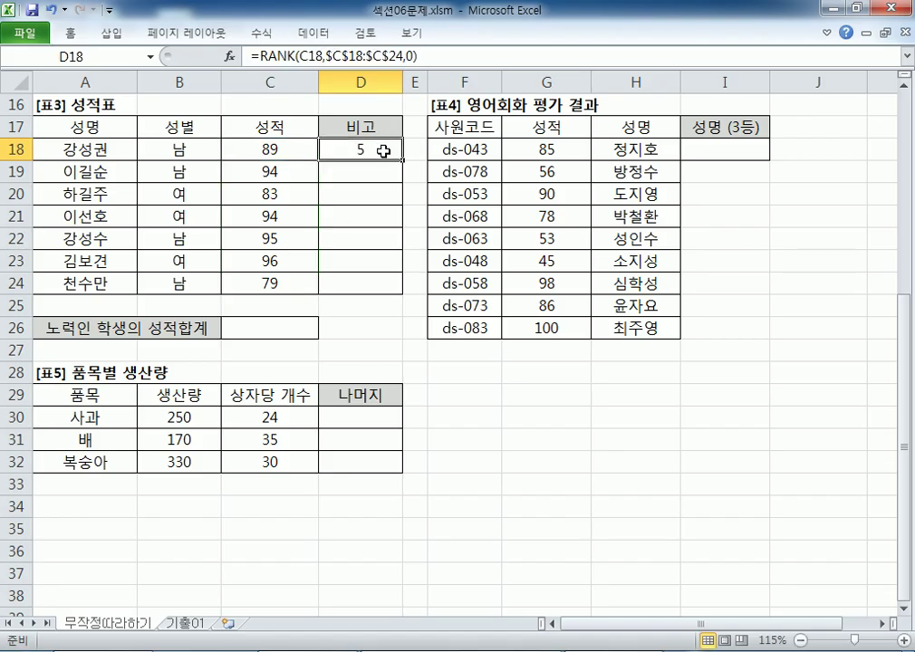
{"action": "type", "text": "=CHOO"}
{"action": "key", "text": "Tab"}
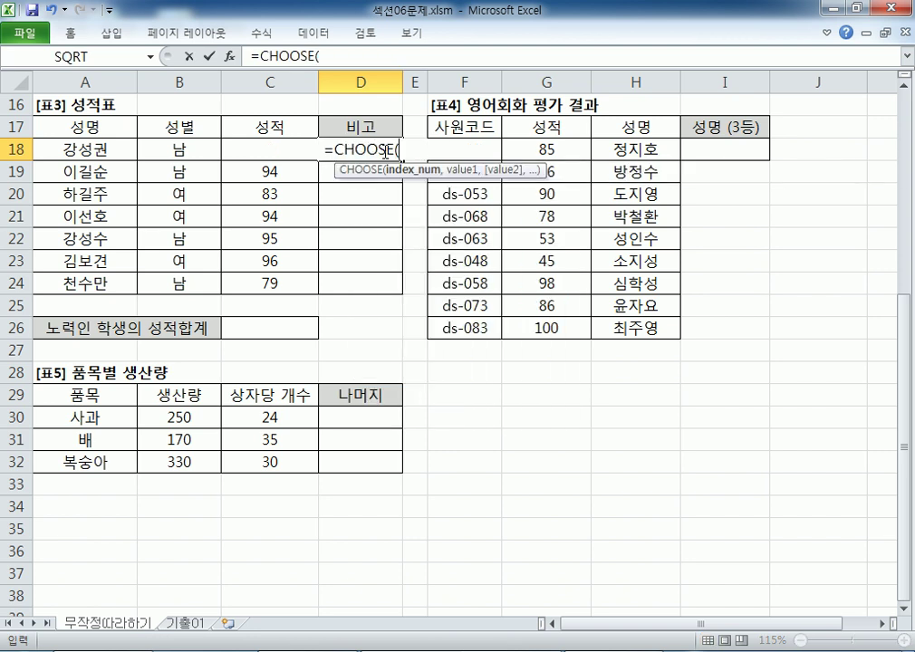
{"action": "type", "text": "RANK("}
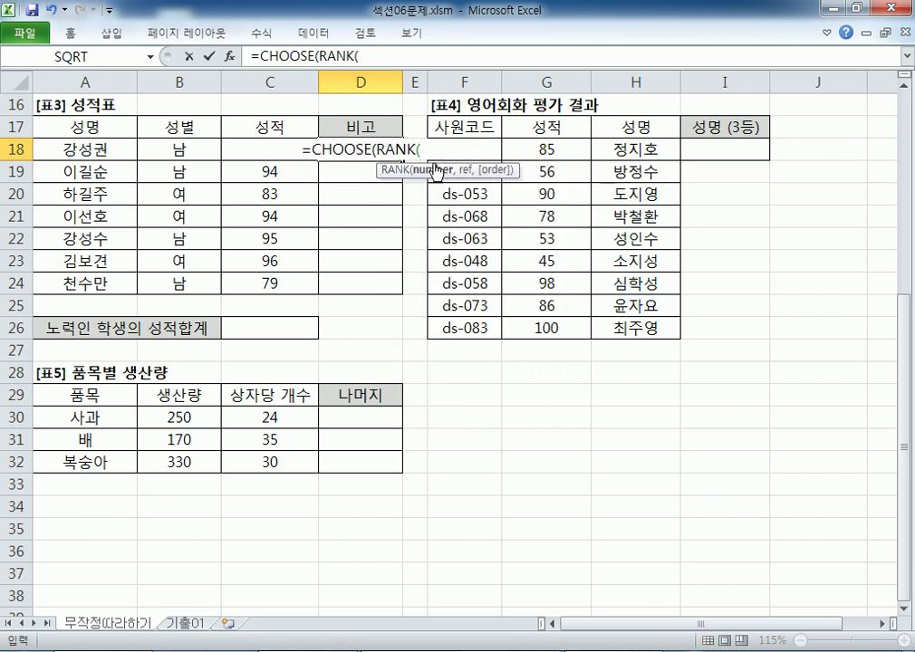
Give the nested RANK the score C18 and the absolute range $C$18:$C$24.
{"action": "left_click", "coordinate": [238, 168]}
{"action": "key", "text": "Up"}
{"action": "type", "text": ","}
{"action": "left_click_drag", "start_coordinate": [243, 283], "coordinate": [247, 147]}
{"action": "key", "text": "F4"}
Close the nested RANK and add "최우수", "우수" and "보통" as the first three CHOOSE values.
{"action": "type", "text": "),\"초"}
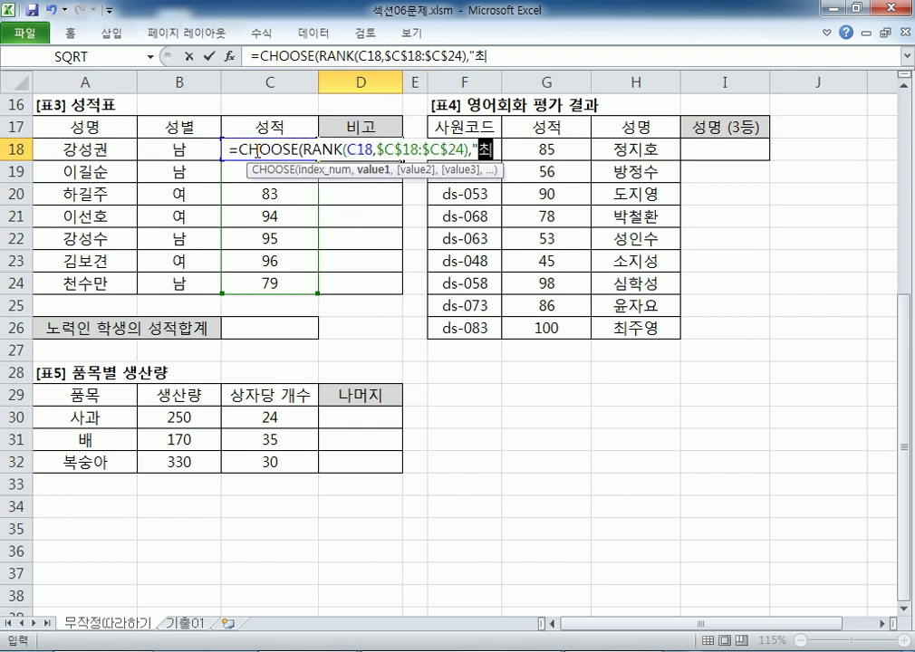
{"action": "type", "text": "우수\",\"웃"}
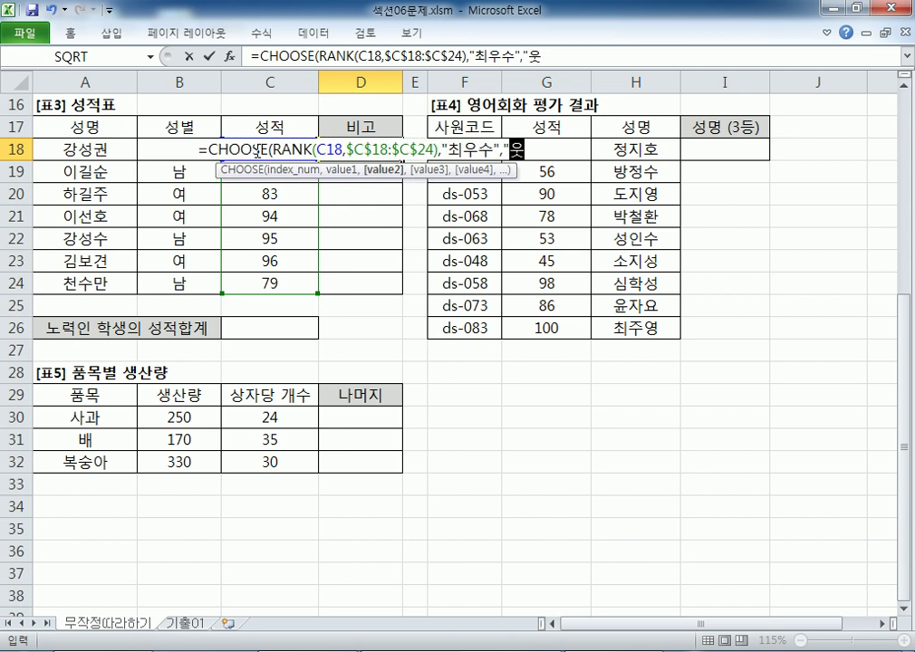
{"action": "type", "text": "수\"."}
{"action": "key", "text": "BackSpace"}
{"action": "type", "text": ", \"보통"}
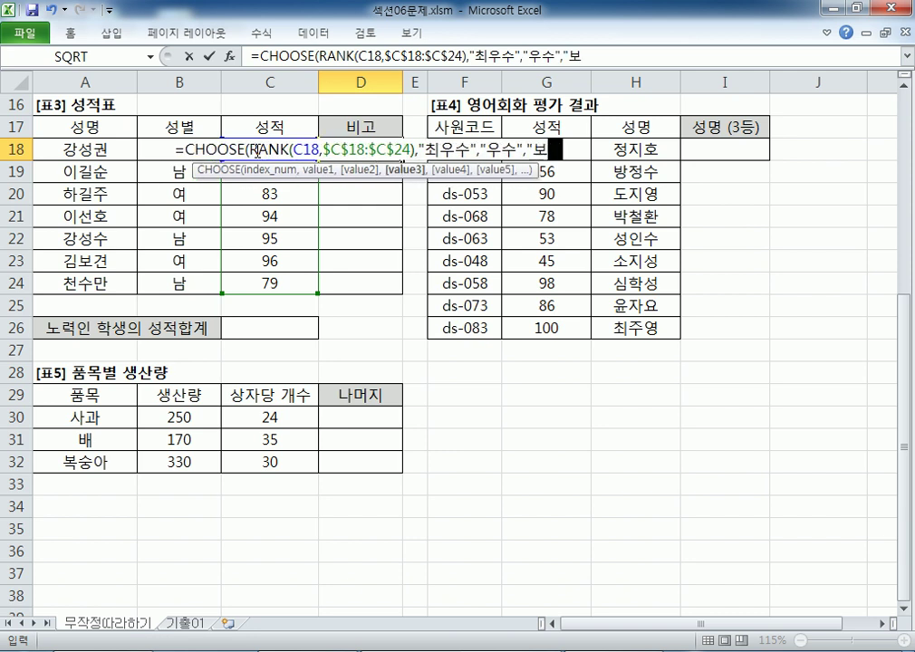
{"action": "key", "text": "alt+Tab"}
{"action": "key", "text": "alt+Tab"}
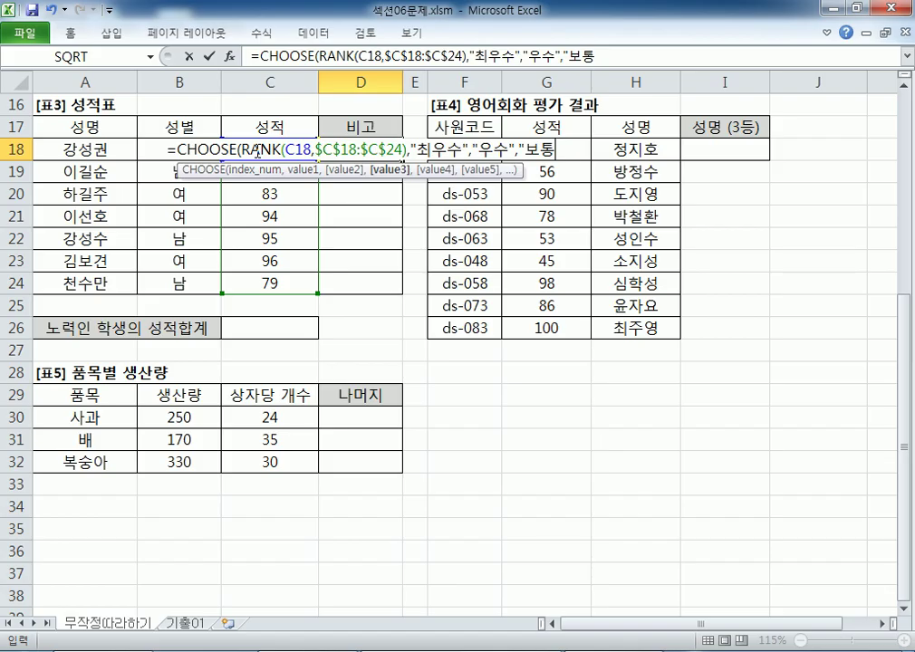
Add "노력" as the fourth, fifth and sixth CHOOSE values.
{"action": "type", "text": "\",\"노려"}
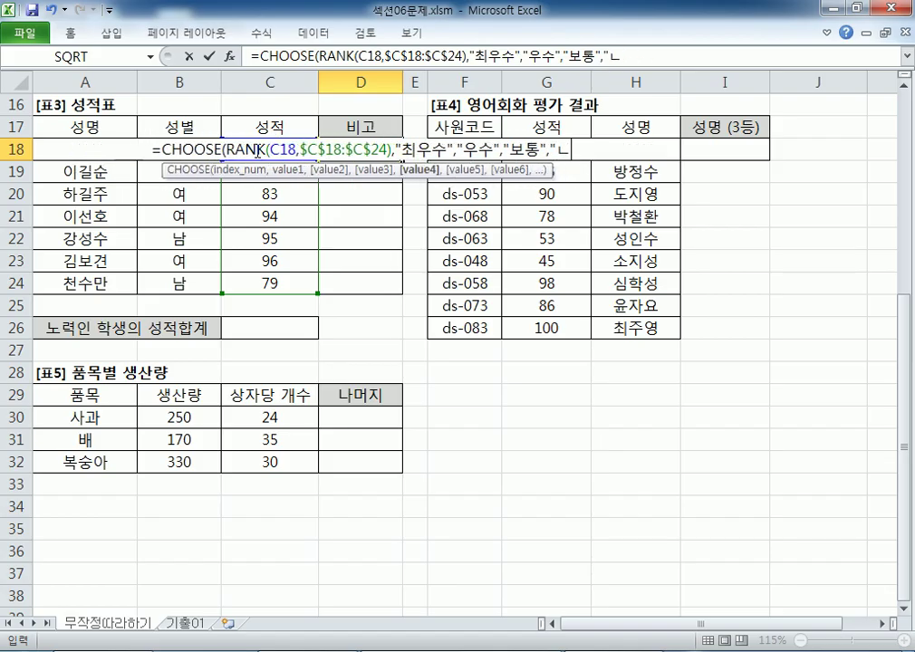
{"action": "type", "text": "ㄱ\",\"너ㅗ"}
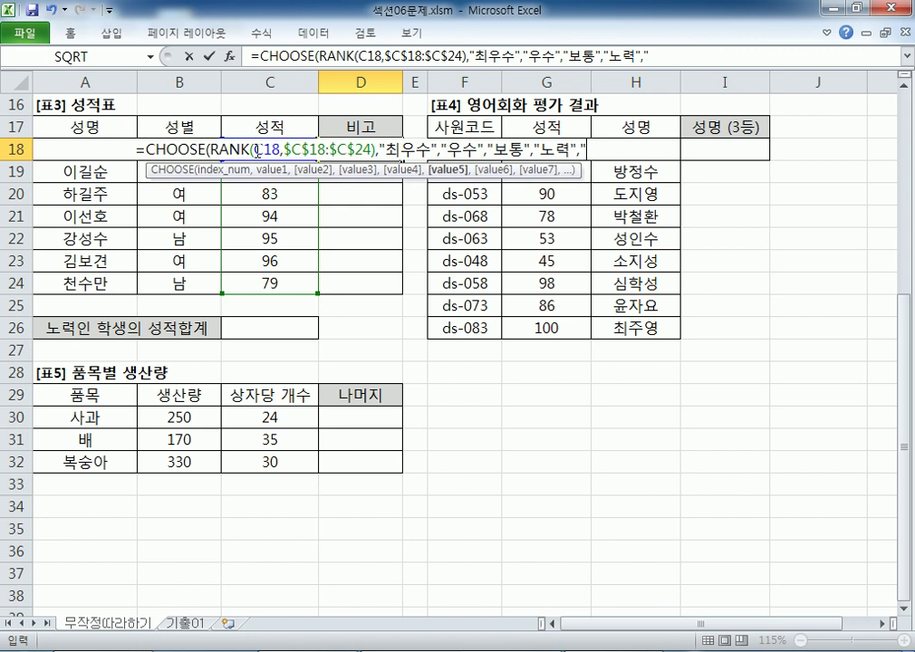
{"action": "key", "text": "BackSpace"}
{"action": "key", "text": "BackSpace"}
{"action": "type", "text": "노력\","}
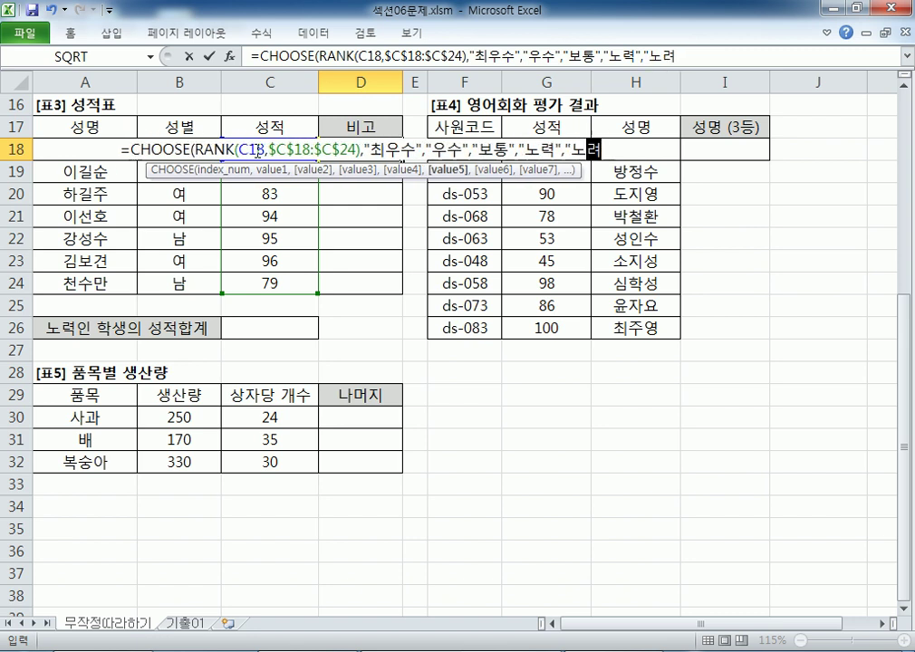
{"action": "type", "text": "\"노력\"ㅏ,"}
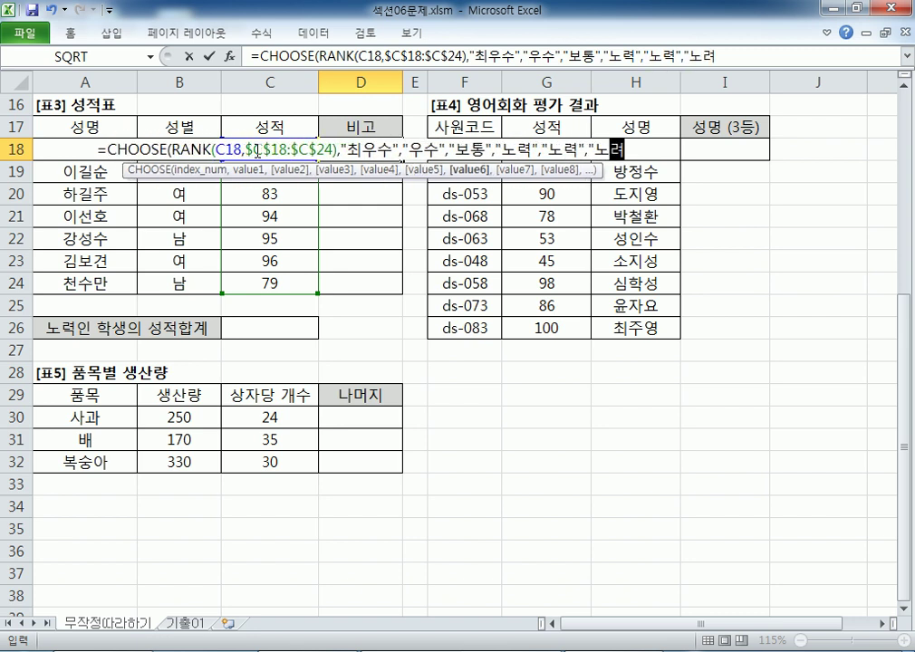
{"action": "key", "text": "BackSpace"}
{"action": "key", "text": "BackSpace"}
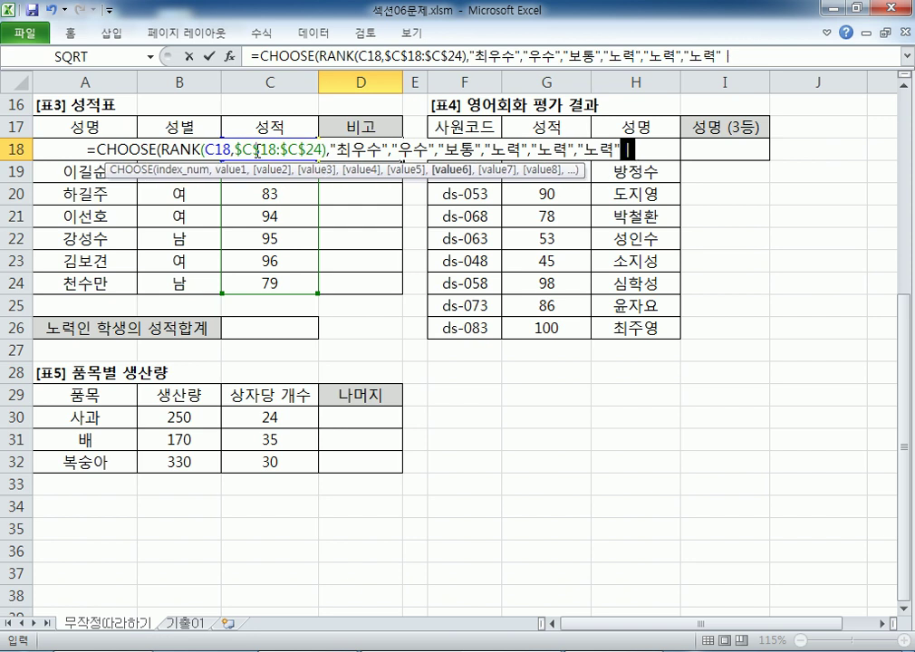
Add "노력" as the seventh CHOOSE value, close the parenthesis and enter the formula in D18.
{"action": "type", "text": ",\"노"}
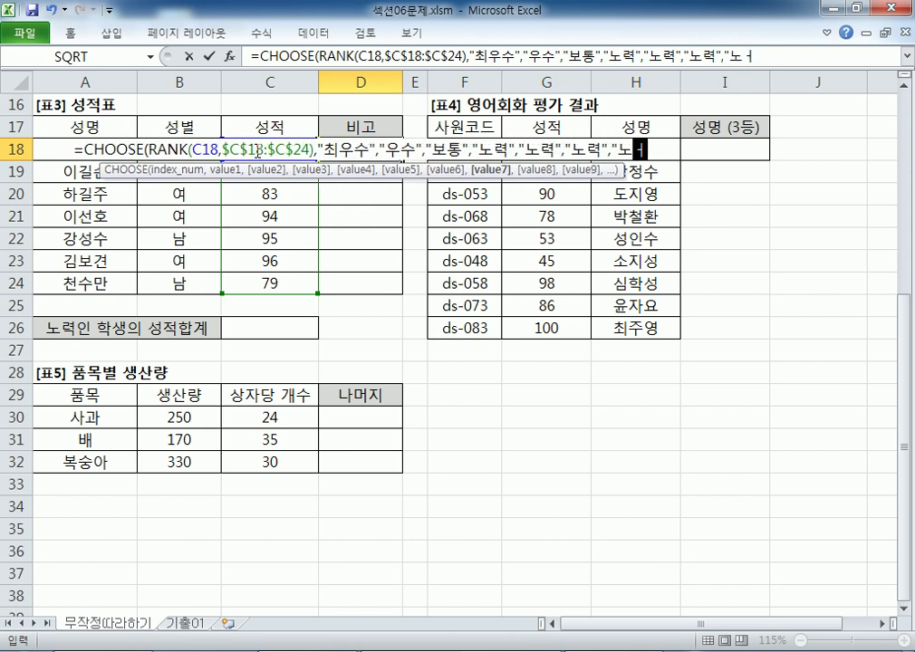
{"action": "type", "text": "려"}
{"action": "key", "text": "BackSpace"}
{"action": "key", "text": "BackSpace"}
{"action": "key", "text": "BackSpace"}
{"action": "type", "text": "랴"}
{"action": "key", "text": "BackSpace"}
{"action": "key", "text": "BackSpace"}
{"action": "type", "text": "력\""}
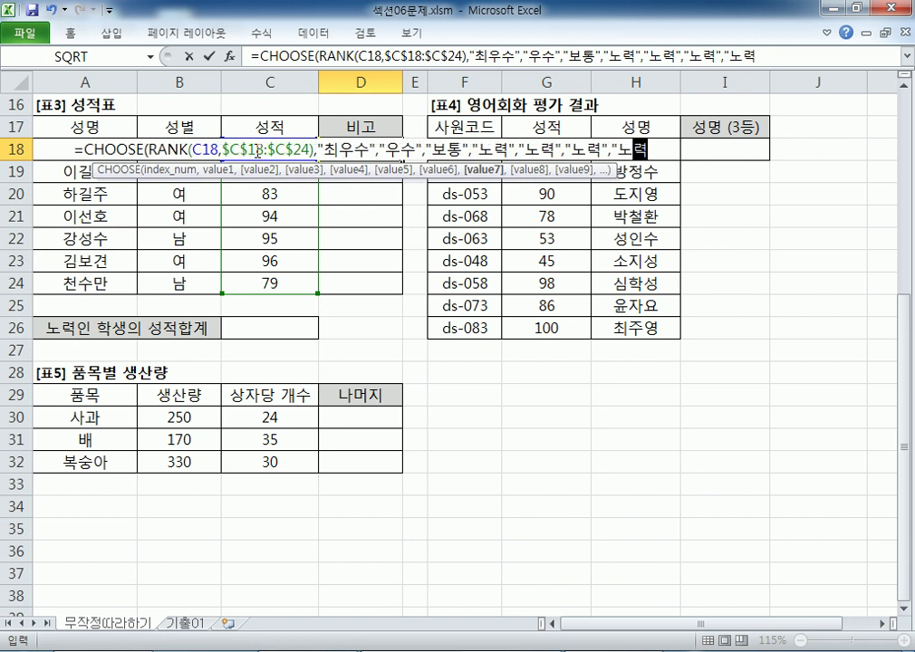
{"action": "type", "text": ")"}
{"action": "key", "text": "Return"}
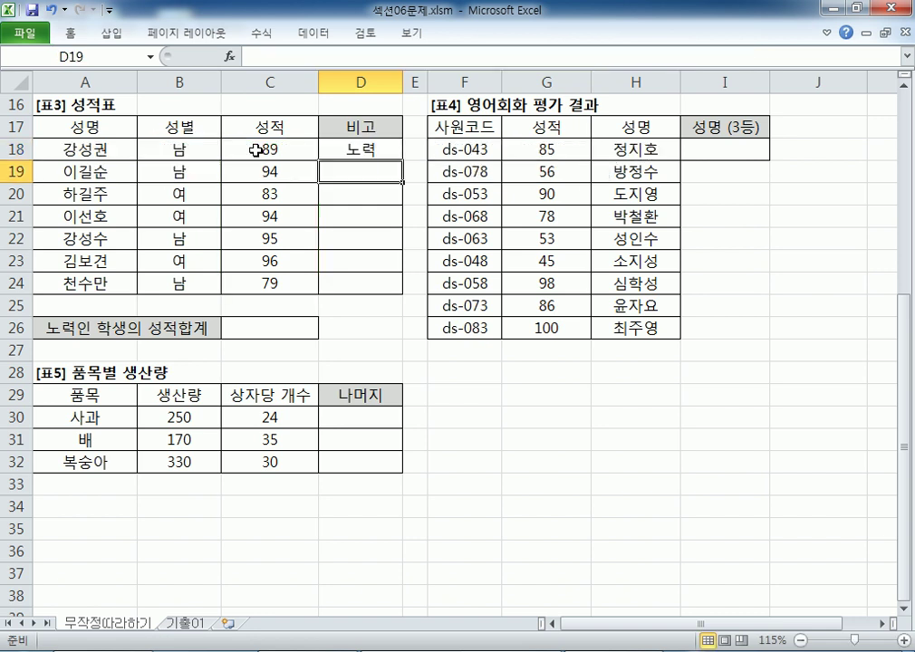
Fill D18's formula down through D24 and check the labels of the top score and the two tied scores.
{"action": "left_click", "coordinate": [364, 154]}
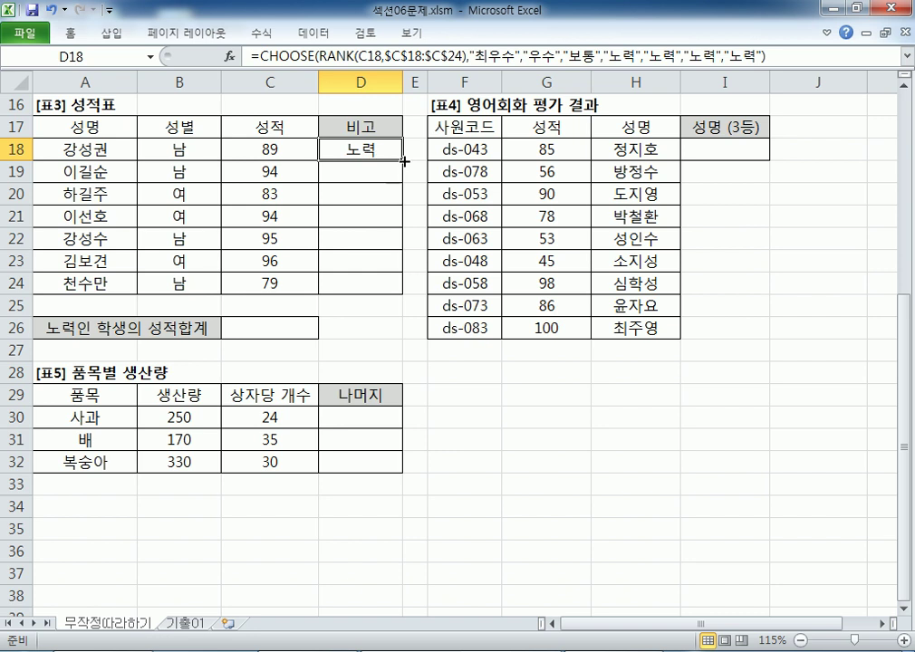
{"action": "double_click", "coordinate": [402, 160]}
{"action": "left_click", "coordinate": [354, 259]}
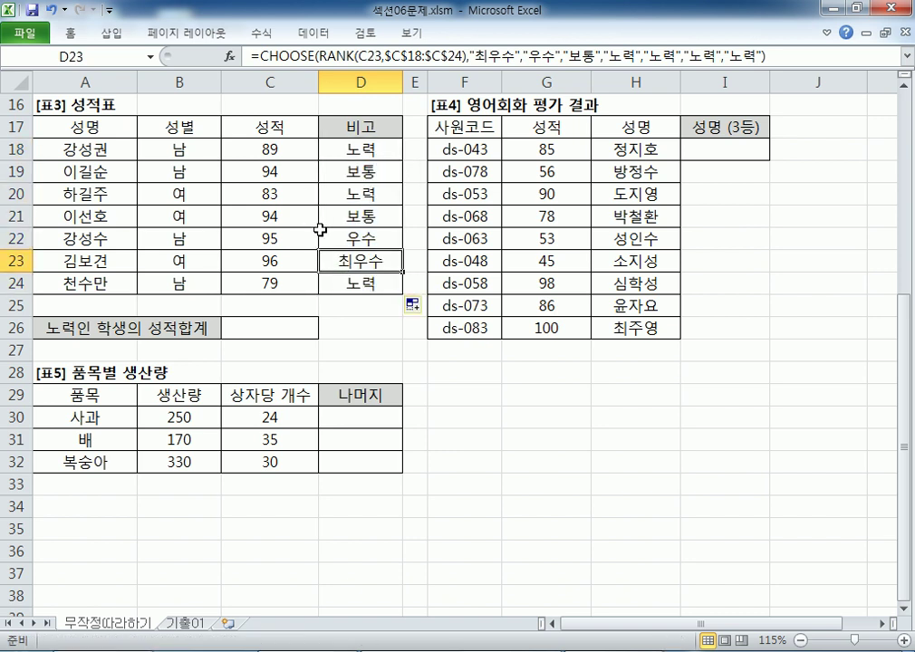
{"action": "left_click", "coordinate": [281, 175]}
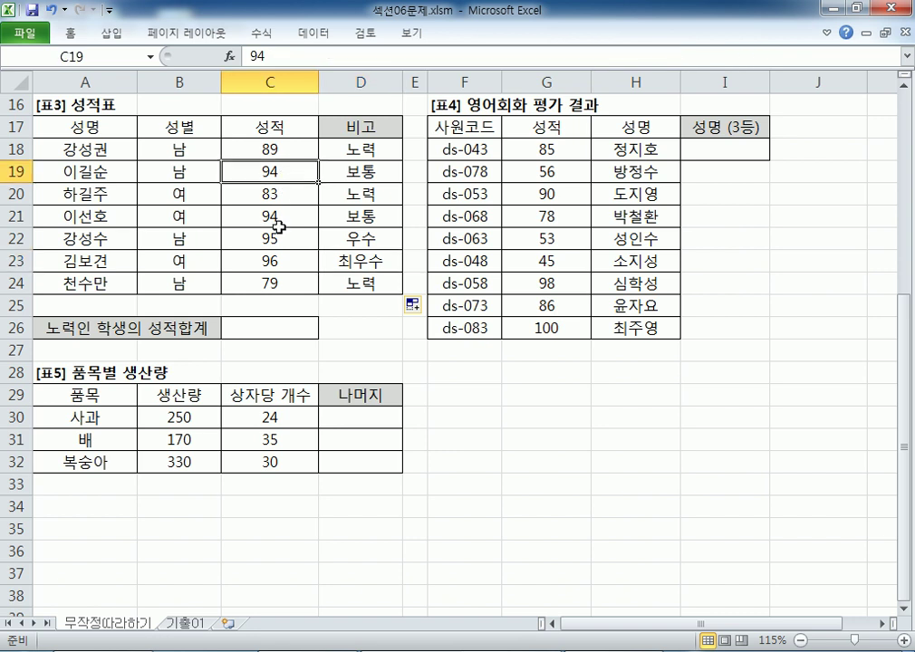
{"action": "left_click", "coordinate": [280, 216]}
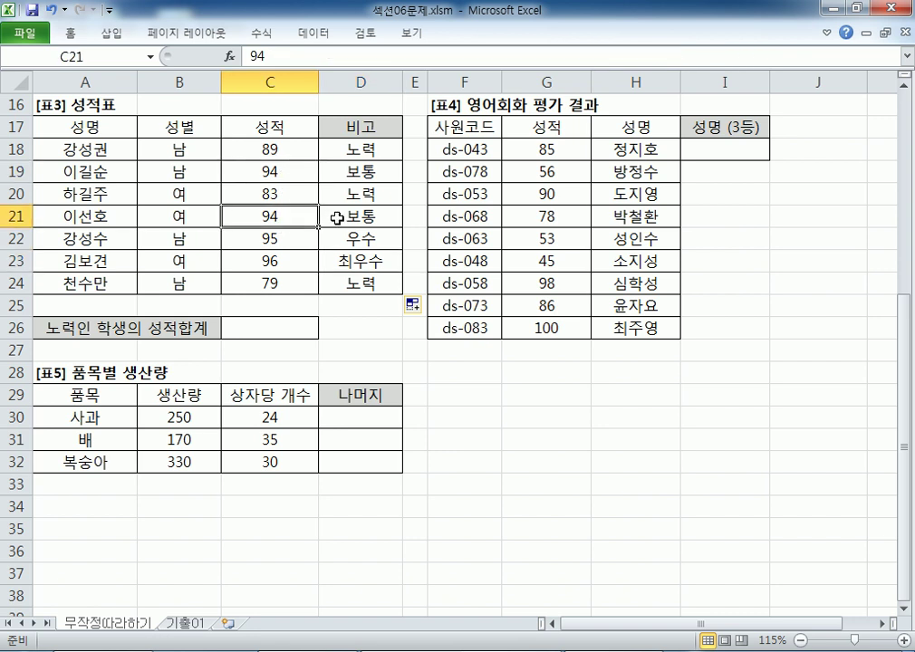
Check the results and formulas of the 비고 cells D23, D22 and D18.
{"action": "left_click", "coordinate": [360, 260]}
{"action": "left_click", "coordinate": [366, 240]}
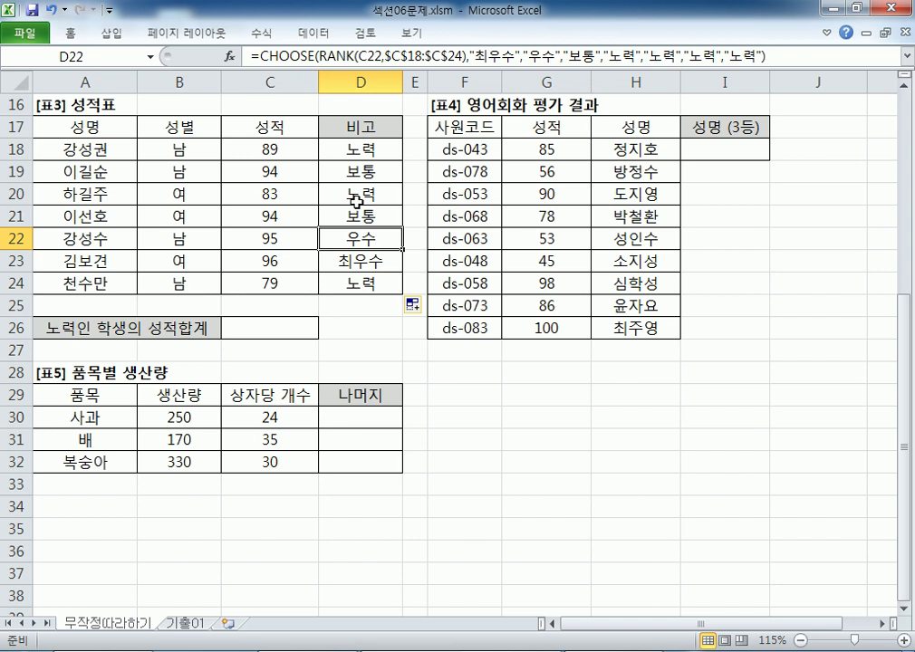
{"action": "left_click", "coordinate": [386, 150]}
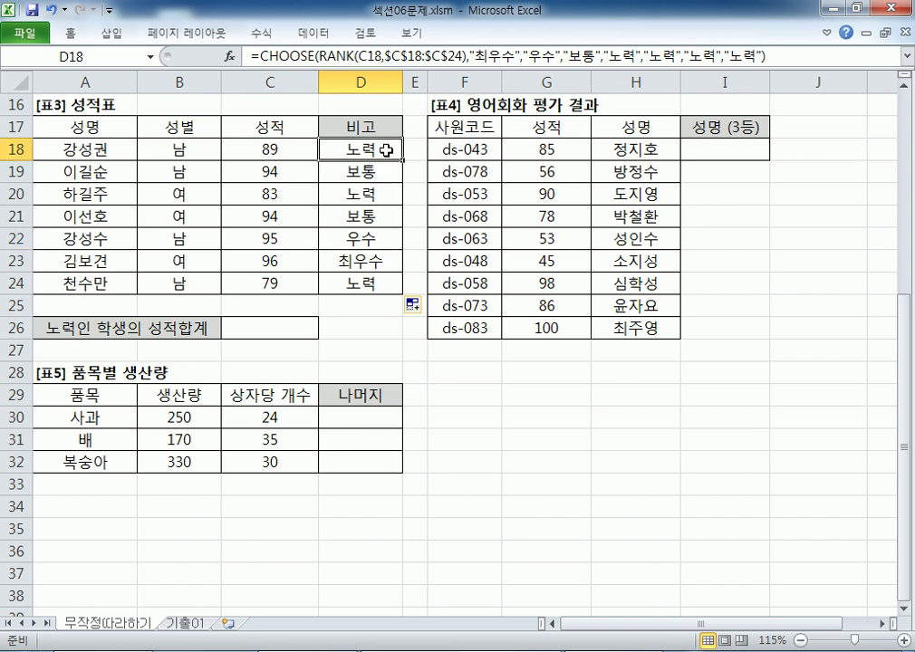
Switch to Notepad and compare the separate CHOOSE and RANK lines with the RANK nested in the combined formula.
{"action": "key", "text": "alt+Tab"}
{"action": "key", "text": "alt+Tab"}
{"action": "key", "text": "alt+Tab"}
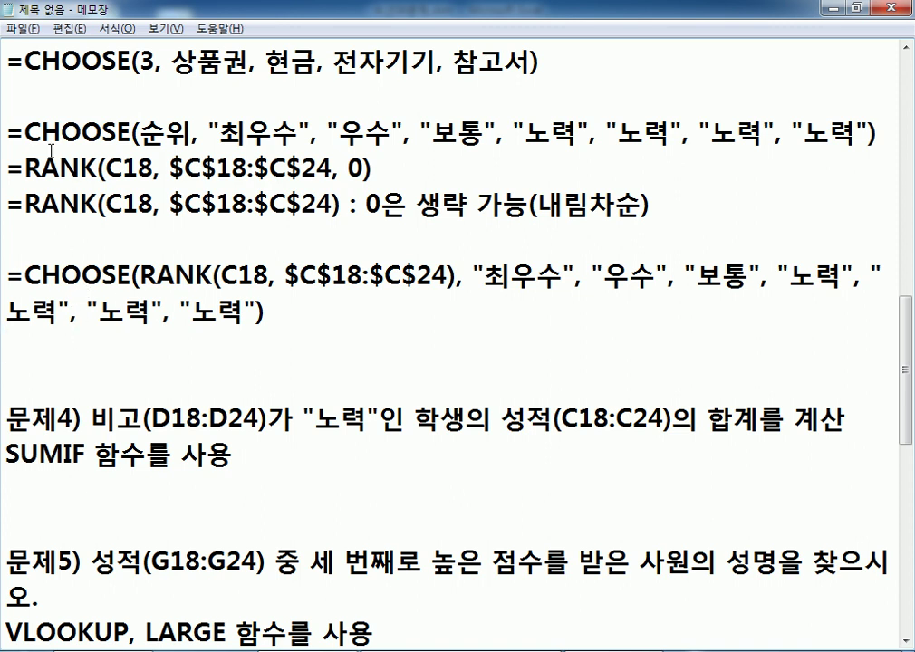
{"action": "left_click_drag", "start_coordinate": [40, 134], "coordinate": [435, 133]}
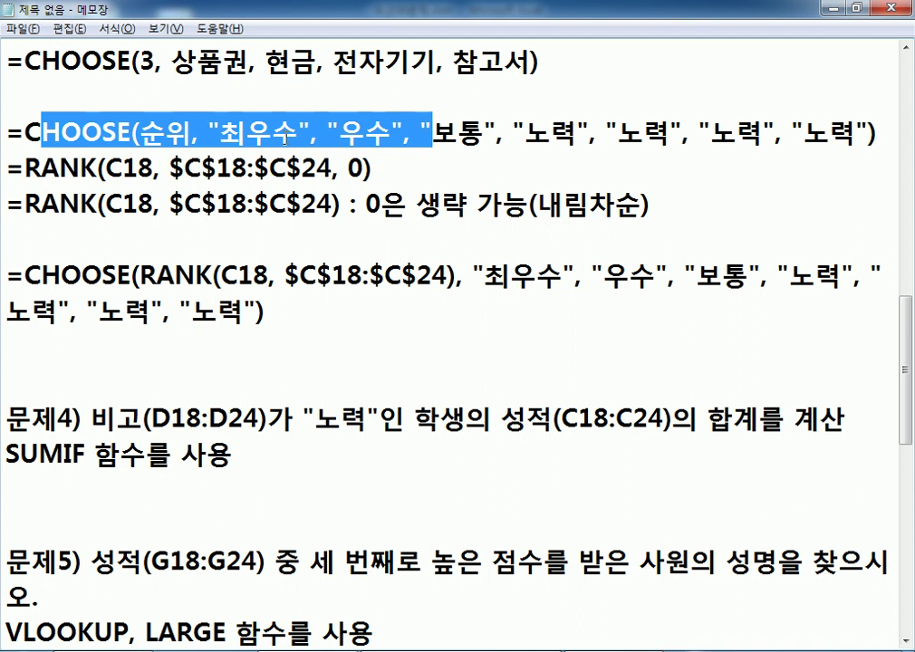
{"action": "left_click", "coordinate": [21, 136]}
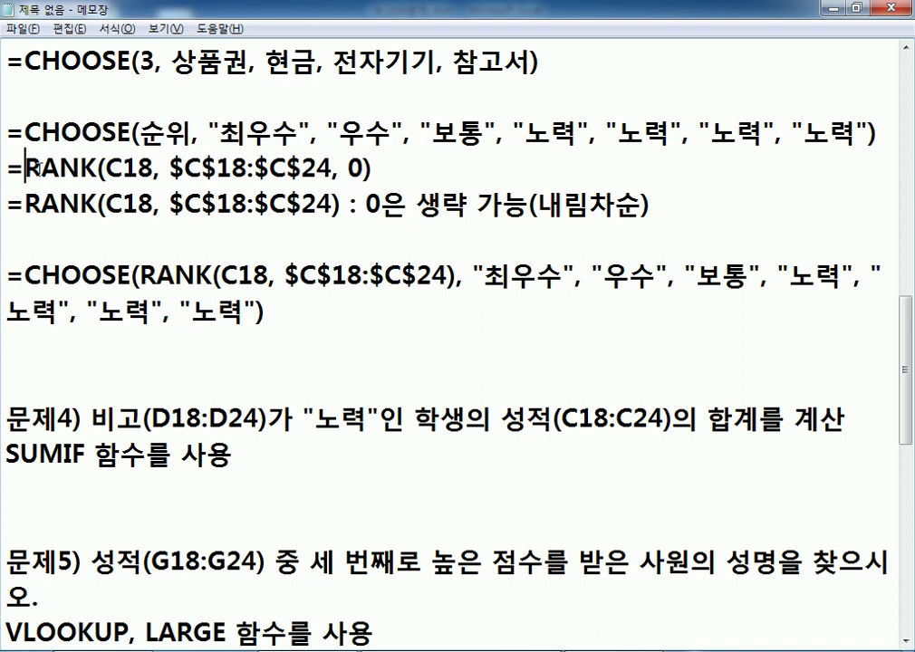
{"action": "key", "text": "alt+Tab"}
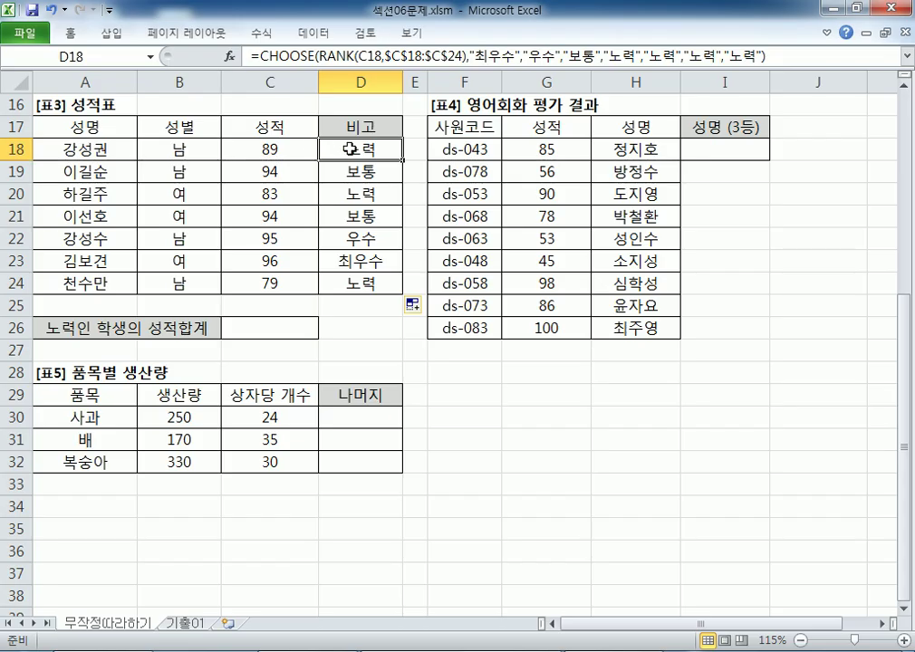
{"action": "key", "text": "alt+Tab"}
{"action": "left_click_drag", "start_coordinate": [394, 175], "coordinate": [28, 167]}
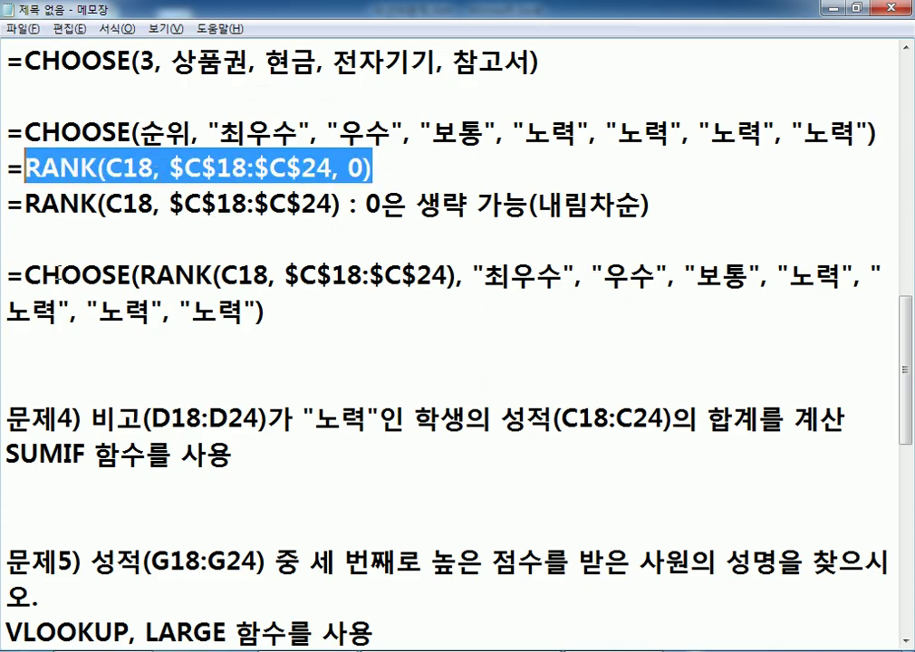
{"action": "left_click_drag", "start_coordinate": [139, 274], "coordinate": [456, 274]}
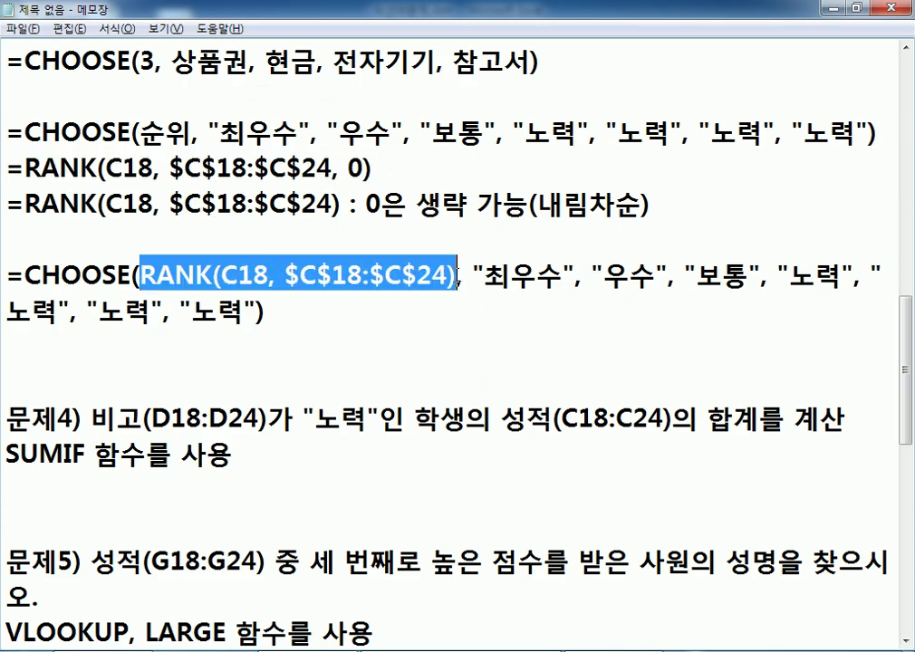
Below the combined formula, write the example 200명이 시험, 1~5등 까지는 "합격", 나머지는 공란 and add a new line after it.
{"action": "left_click", "coordinate": [384, 331]}
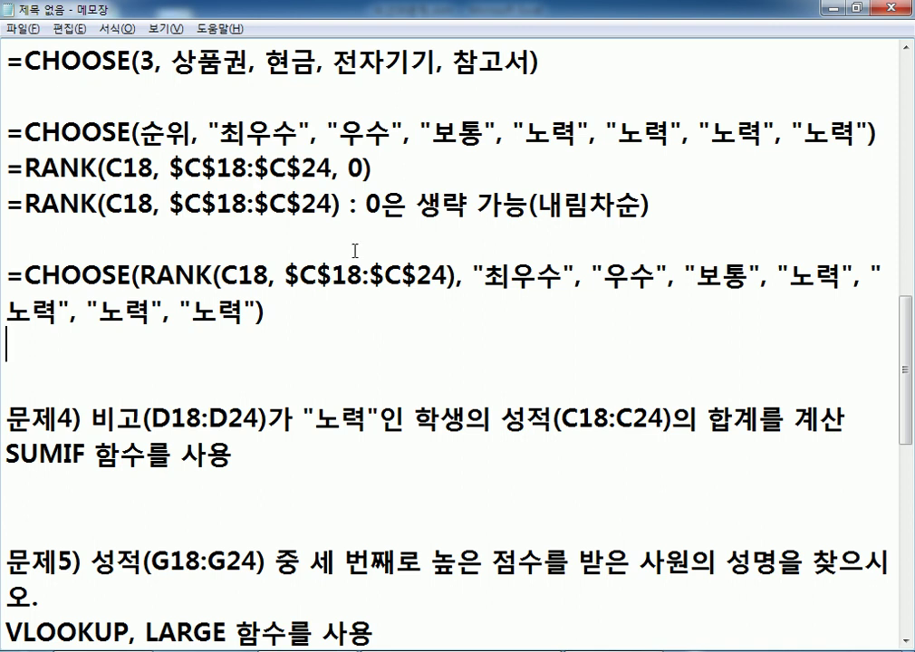
{"action": "scroll", "coordinate": [358, 255], "scroll_direction": "down", "scroll_amount": 1}
{"action": "type", "text": "200명이 시험, "}
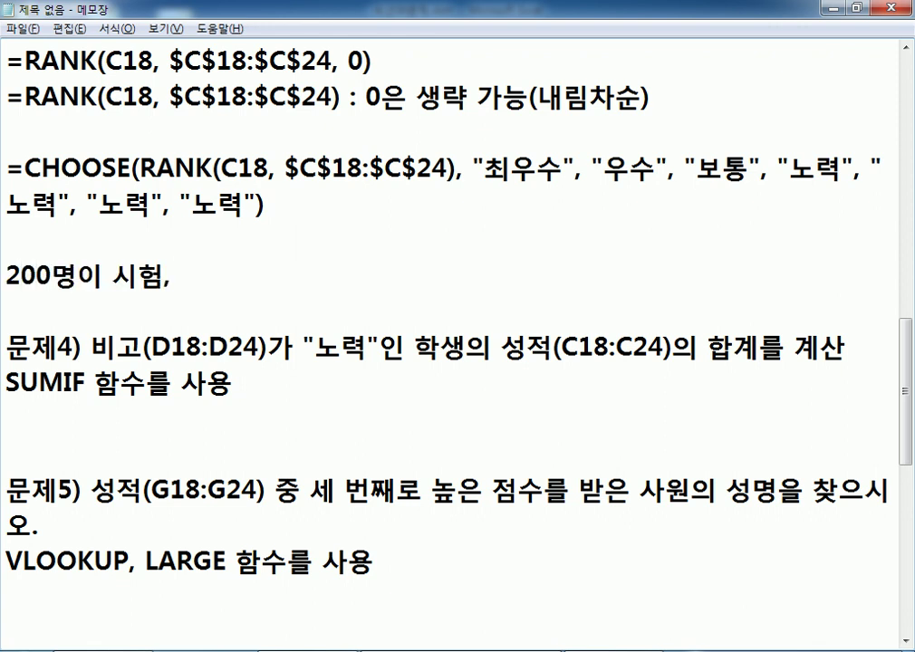
{"action": "type", "text": "1~"}
{"action": "type", "text": "5등 "}
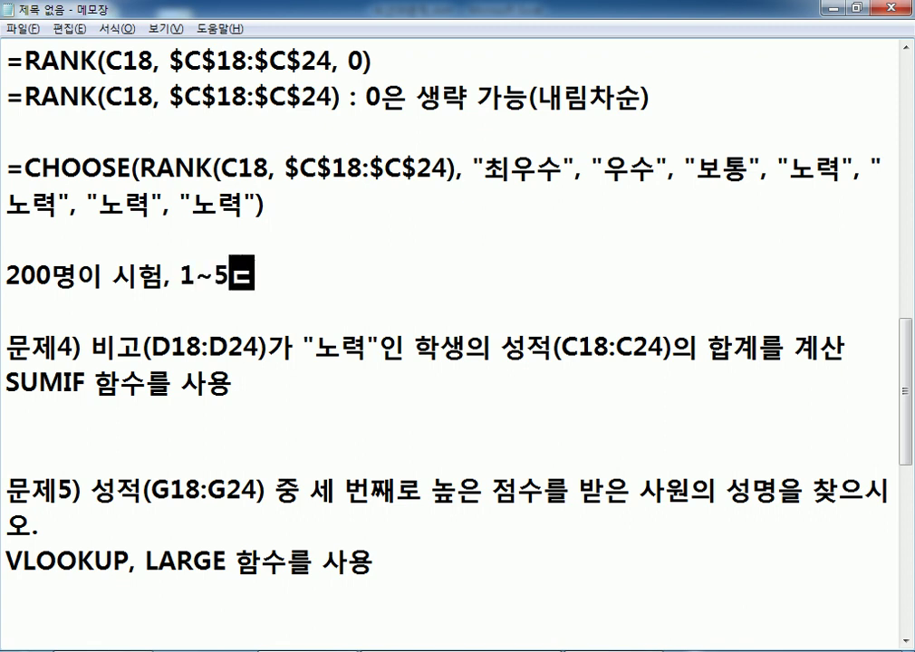
{"action": "type", "text": "까지는 "}
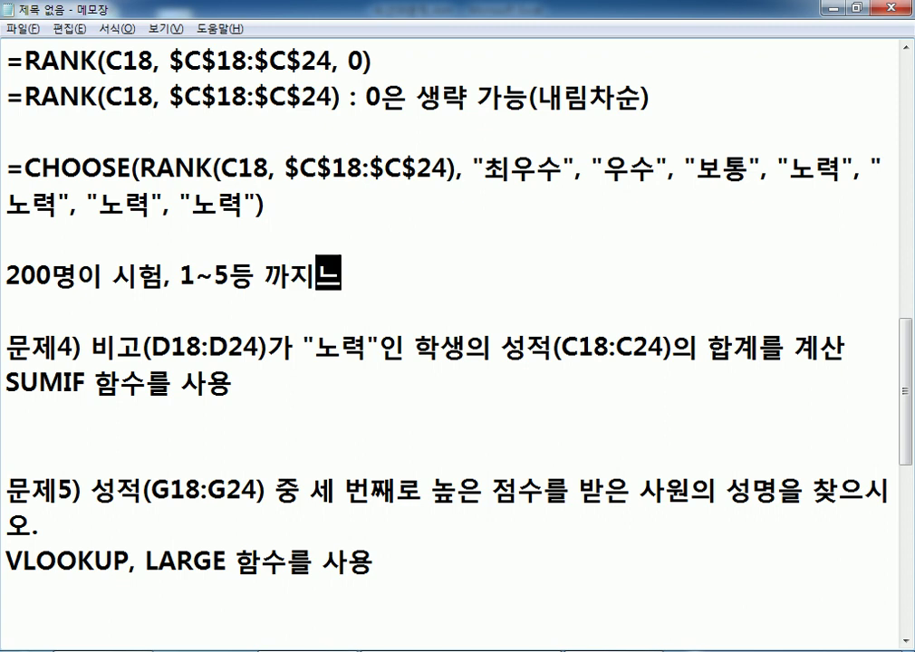
{"action": "type", "text": "\"합"}
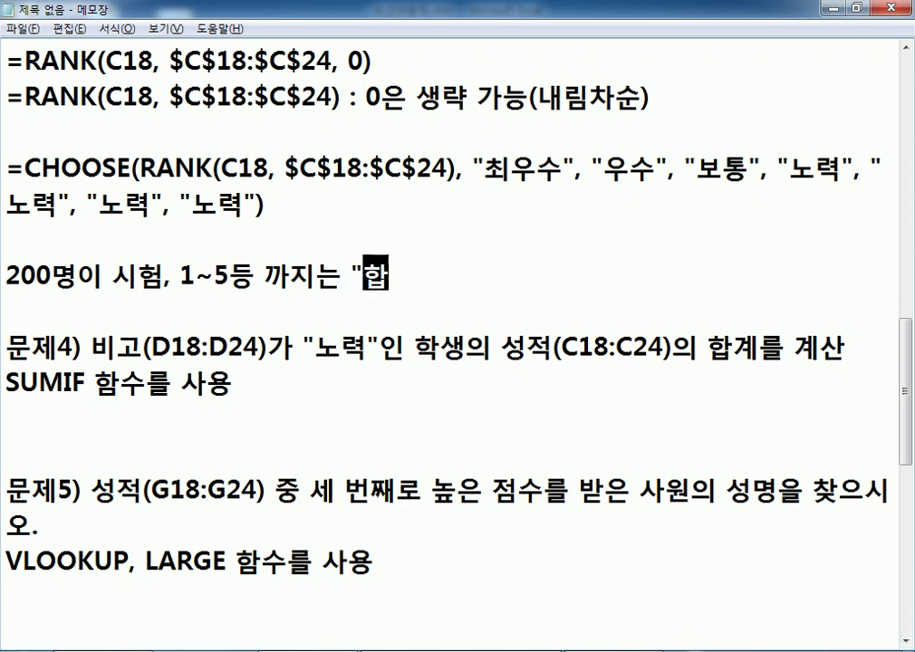
{"action": "type", "text": "격\", 나머지는 ㄱ"}
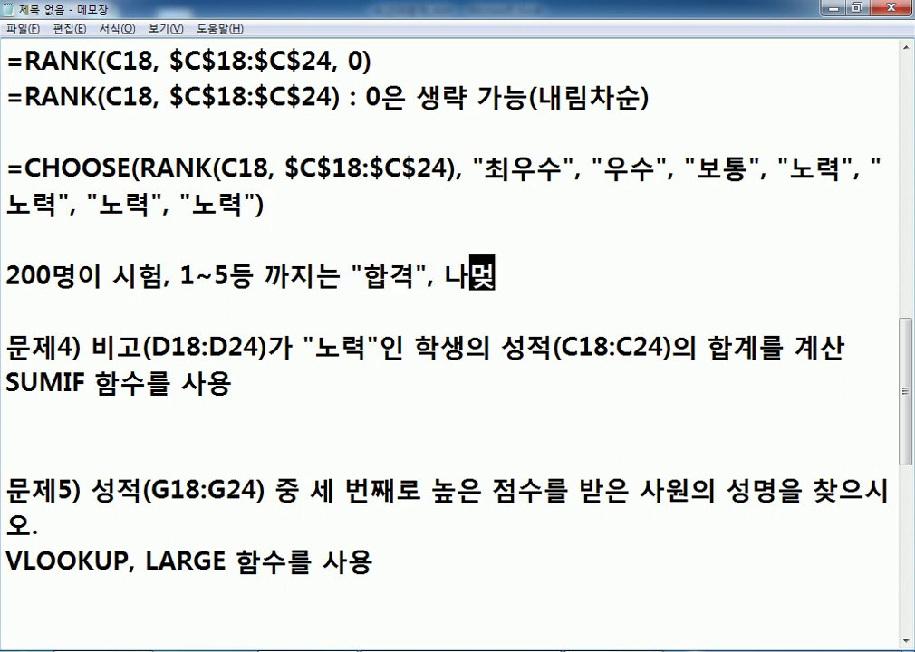
{"action": "type", "text": "공란"}
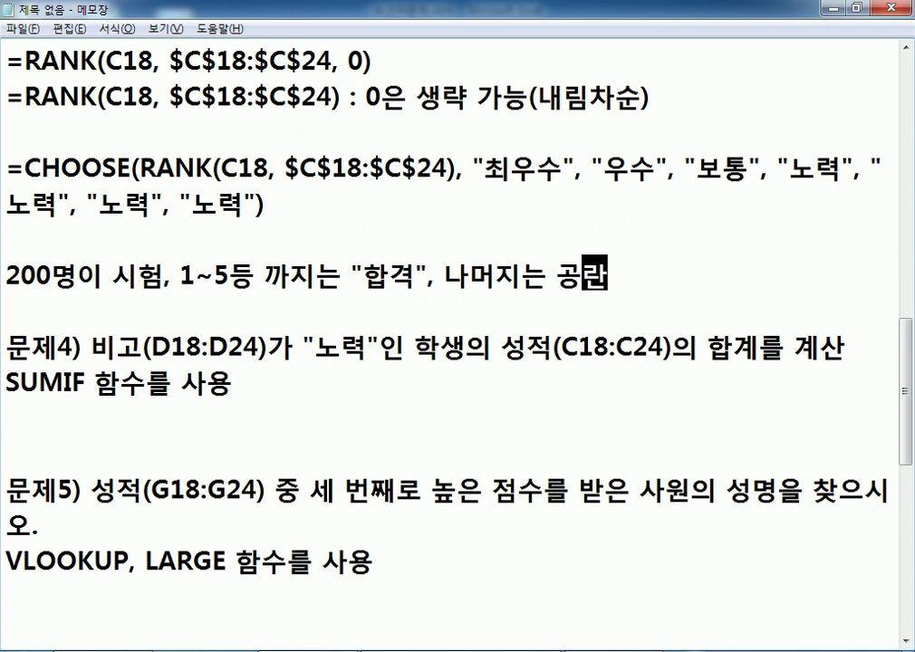
{"action": "key", "text": "Return"}
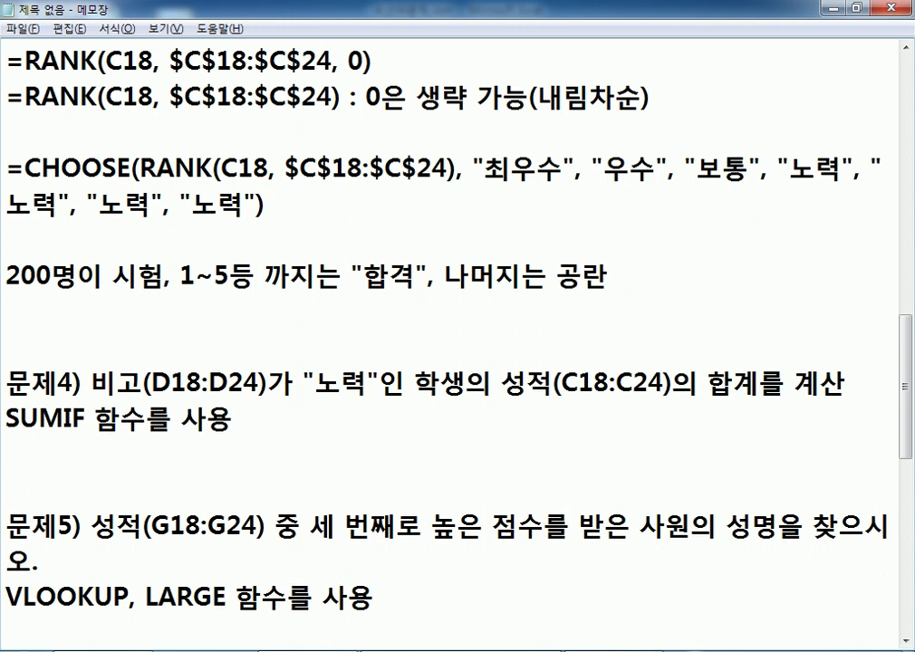
Put an asterisk and a space in front of the 200명이 시험 example line.
{"action": "key", "text": "Up"}
{"action": "type", "text": "*"}
{"action": "key", "text": "Down"}
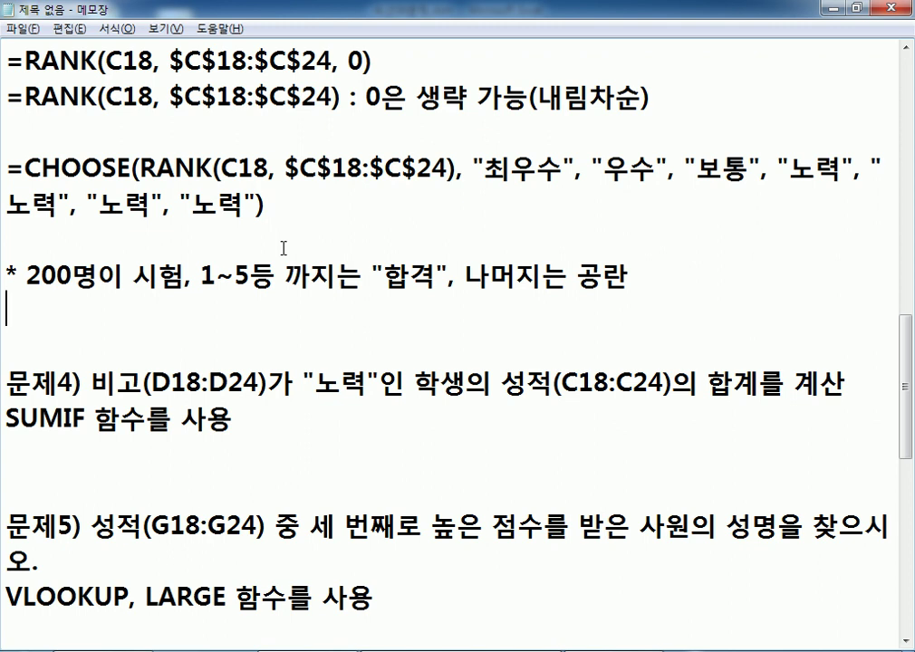
Begin a formula under the example with =IF(순위<=5.
{"action": "type", "text": "=IF(슈ㅜ"}
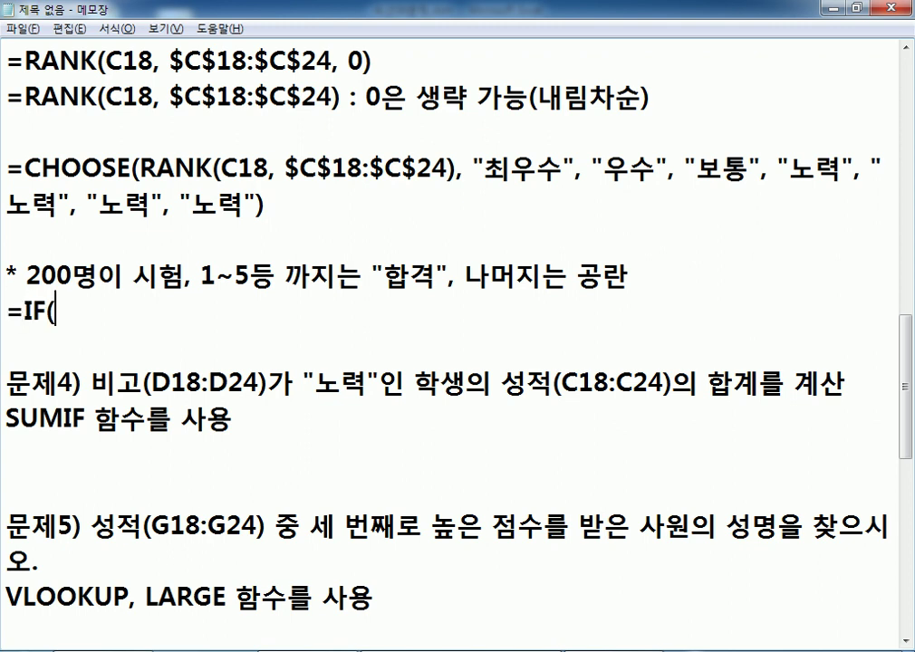
{"action": "key", "text": "BackSpace"}
{"action": "key", "text": "BackSpace"}
{"action": "type", "text": "순ㅇ"}
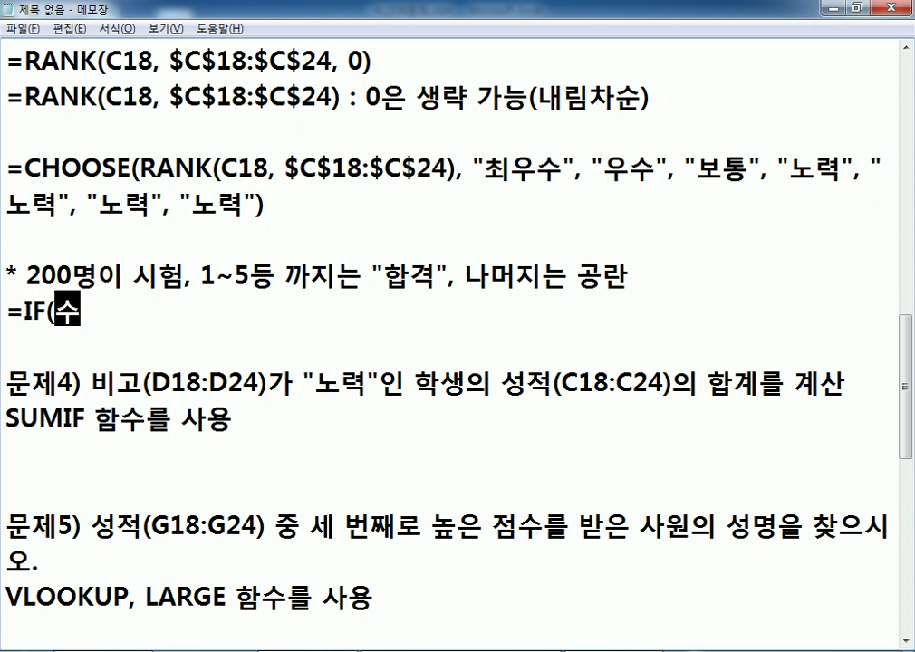
{"action": "type", "text": "위>"}
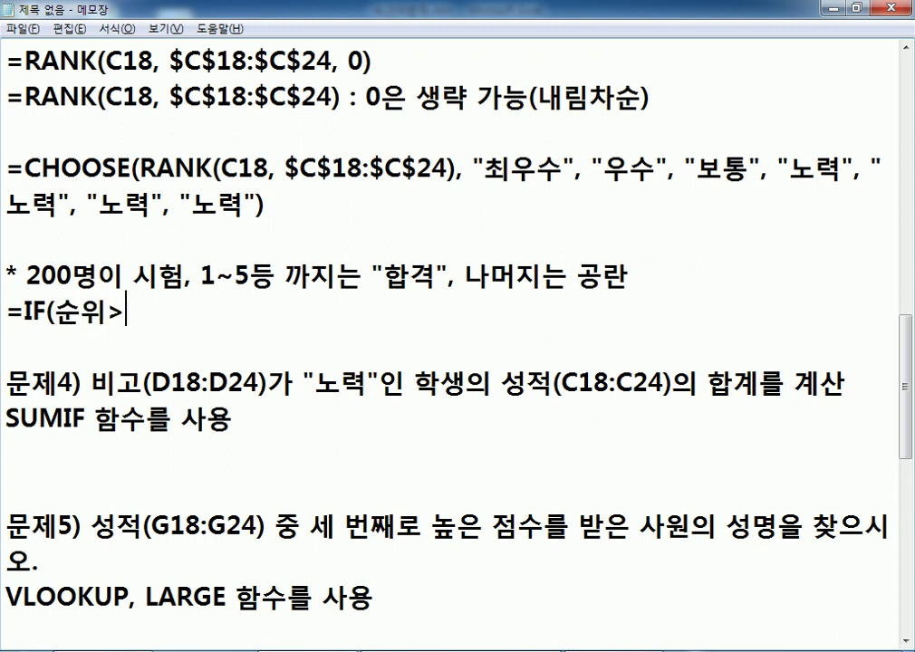
{"action": "key", "text": "BackSpace"}
{"action": "type", "text": "<=5"}
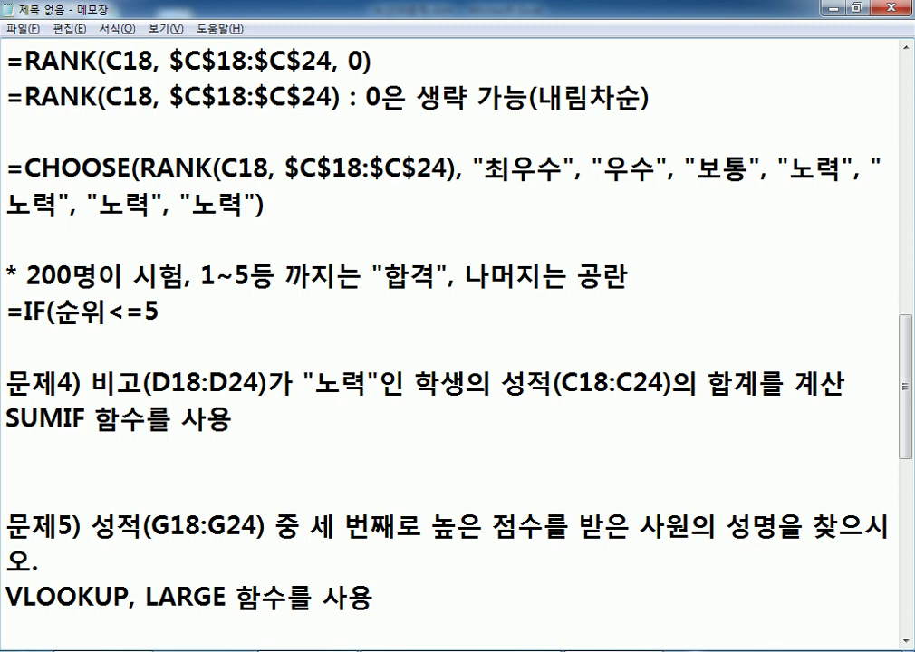
Complete the IF formula with "합격" as the true value and "" as the false value.
{"action": "type", "text": ", \"GK"}
{"action": "key", "text": "BackSpace"}
{"action": "key", "text": "BackSpace"}
{"action": "type", "text": "GKQ"}
{"action": "key", "text": "BackSpace"}
{"action": "key", "text": "BackSpace"}
{"action": "key", "text": "BackSpace"}
{"action": "key", "text": "Hangul"}
{"action": "type", "text": "합격\", \"\")"}
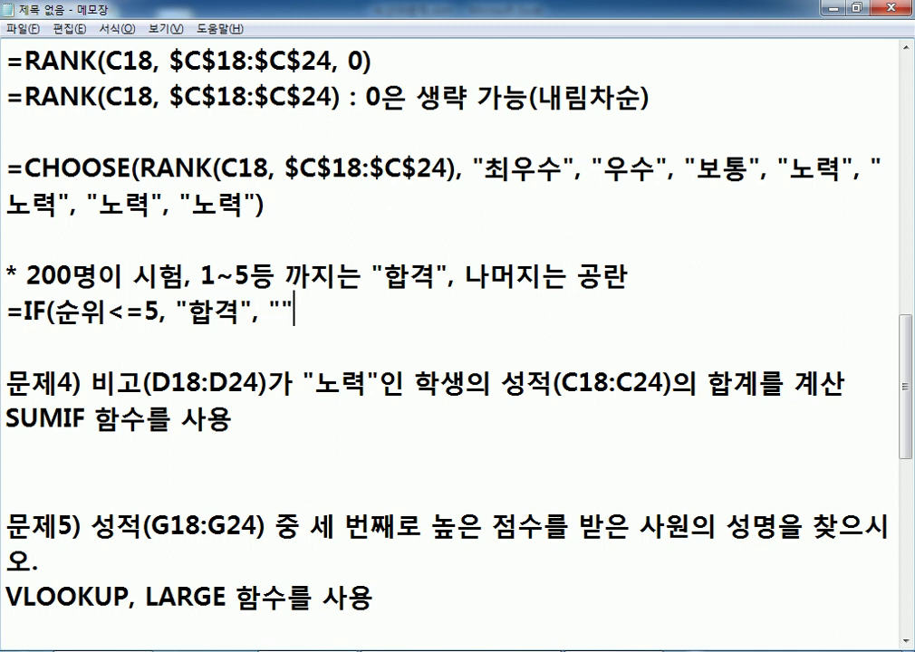
{"action": "key", "text": "Return"}
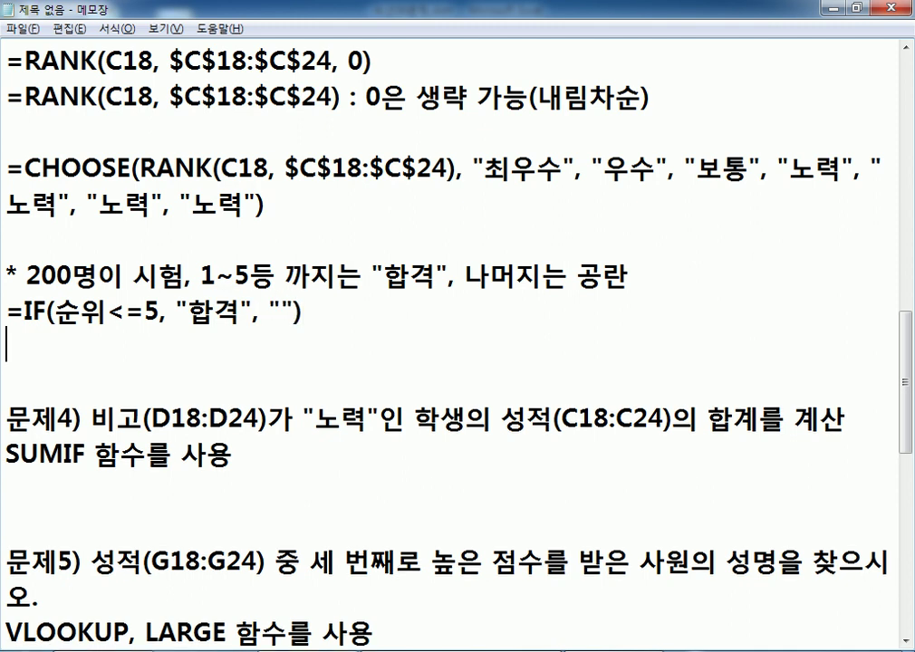
Remove the extra blank line and highlight the word 순위 in the IF formula.
{"action": "key", "text": "BackSpace"}
{"action": "key", "text": "Home"}
{"action": "key", "text": "Right"}
{"action": "key", "text": "Right"}
{"action": "key", "text": "Right"}
{"action": "key", "text": "Right"}
{"action": "key", "text": "shift+Right"}
{"action": "key", "text": "shift+Right"}
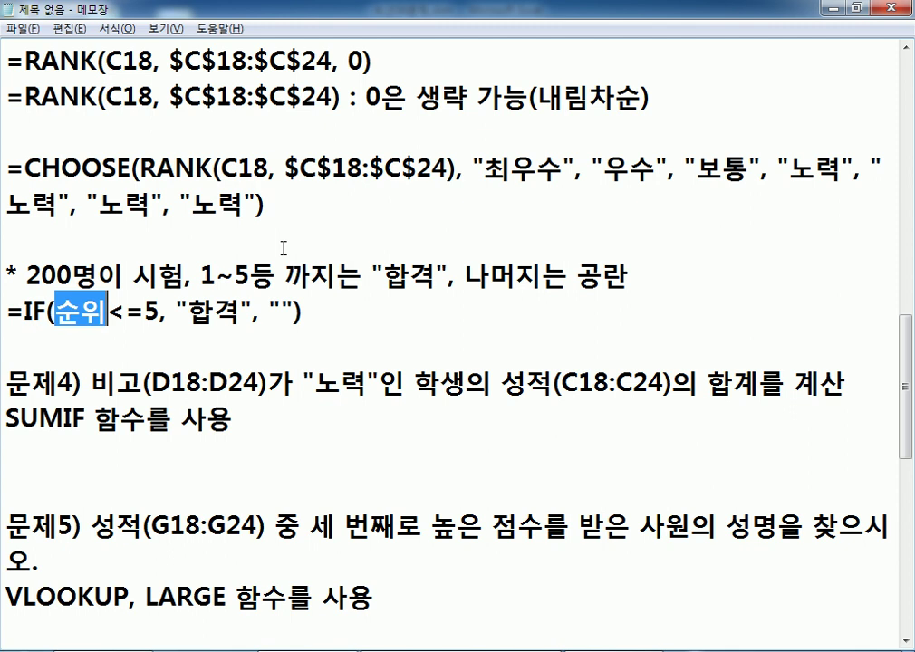
Insert new lines below the IF formula and begin the alternative formula =CHOOSE(순위,.
{"action": "key", "text": "End"}
{"action": "key", "text": "Return"}
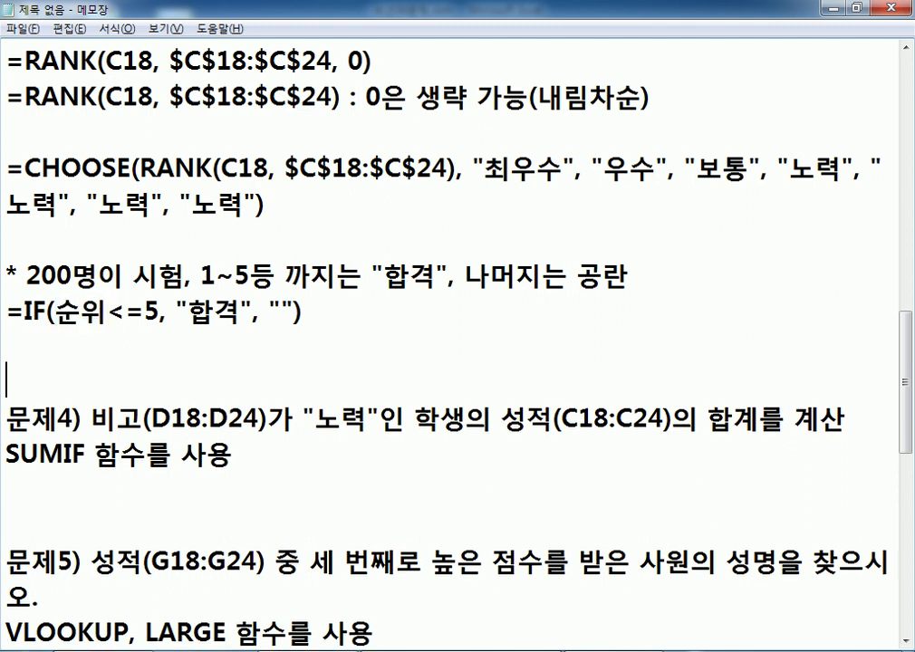
{"action": "key", "text": "Return"}
{"action": "key", "text": "Up"}
{"action": "type", "text": "="}
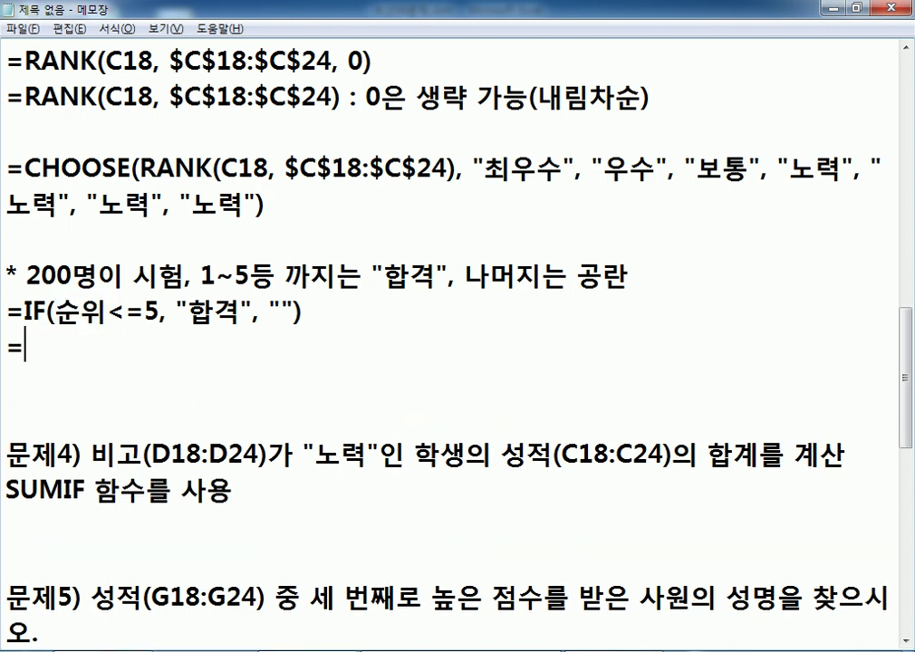
{"action": "type", "text": "CHOOSE(TNS"}
{"action": "key", "text": "BackSpace"}
{"action": "key", "text": "BackSpace"}
{"action": "type", "text": "순위,"}
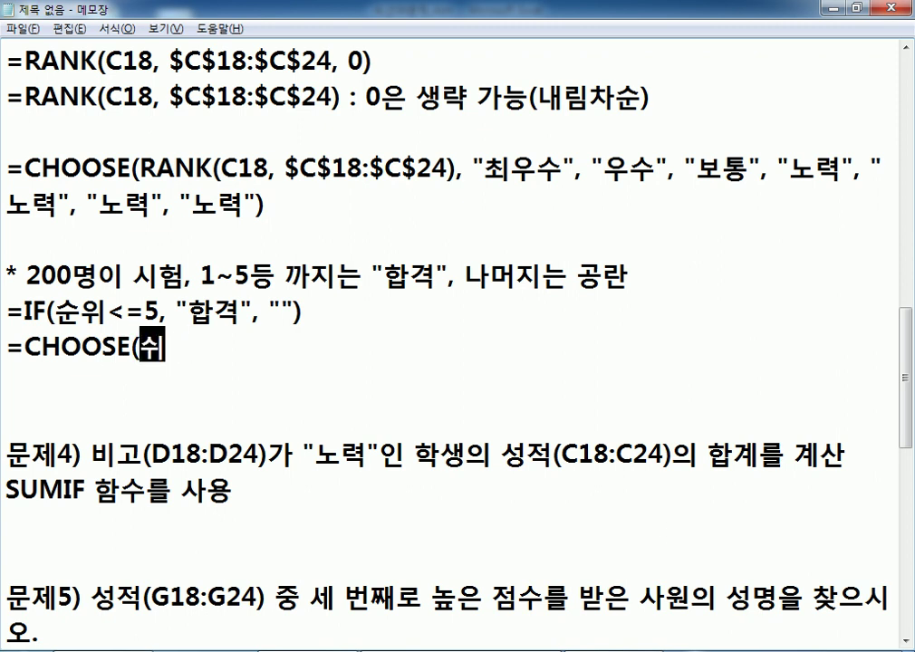
Complete the alternative CHOOSE formula with five "합격" values followed by "", "", ...).
{"action": "type", "text": " \""}
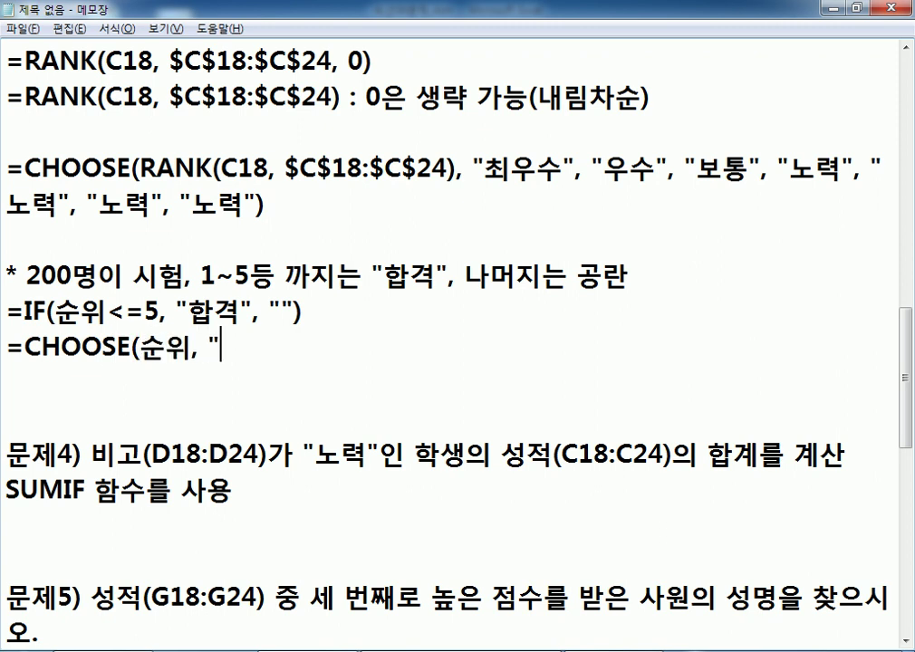
{"action": "type", "text": "합격\","}
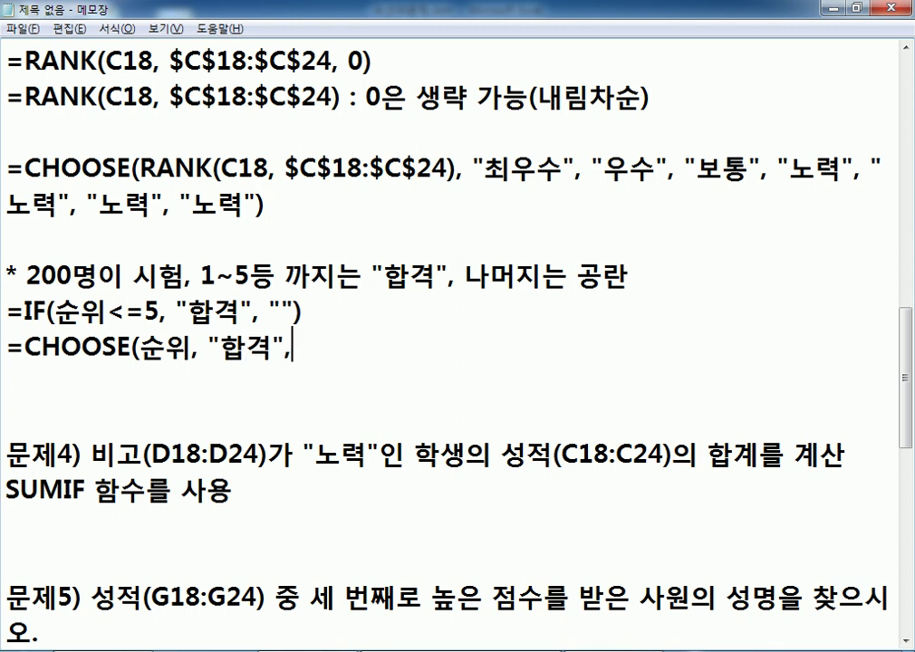
{"action": "type", "text": " \"합격\", \"ㅎ"}
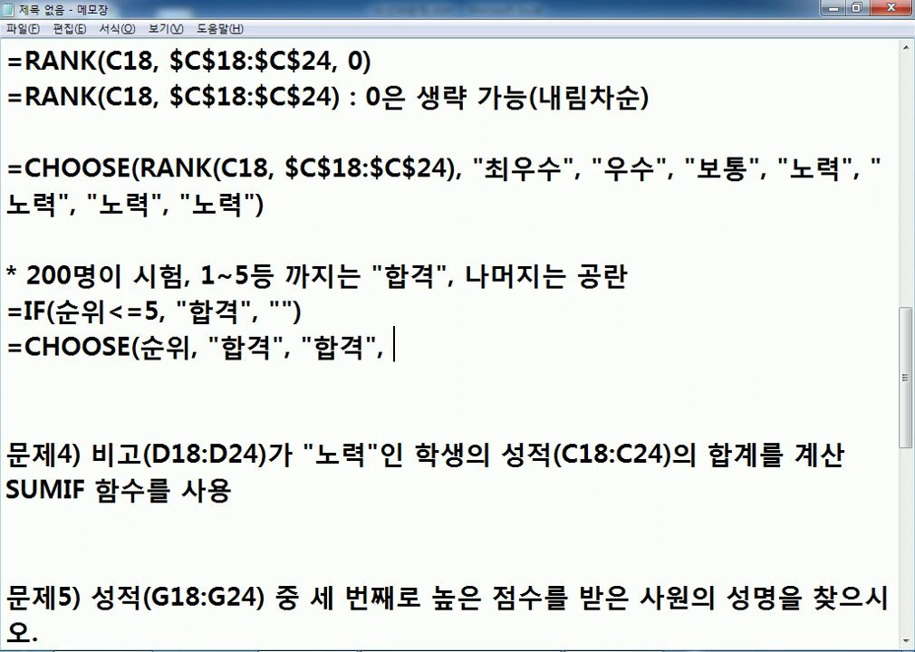
{"action": "type", "text": "합격\", \"합"}
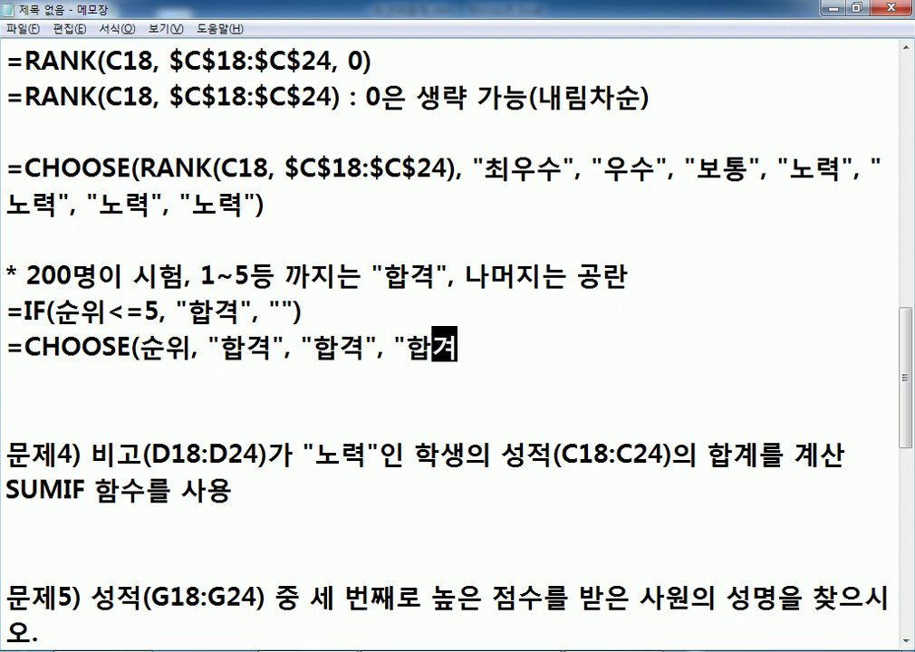
{"action": "type", "text": "격\", \"합겨"}
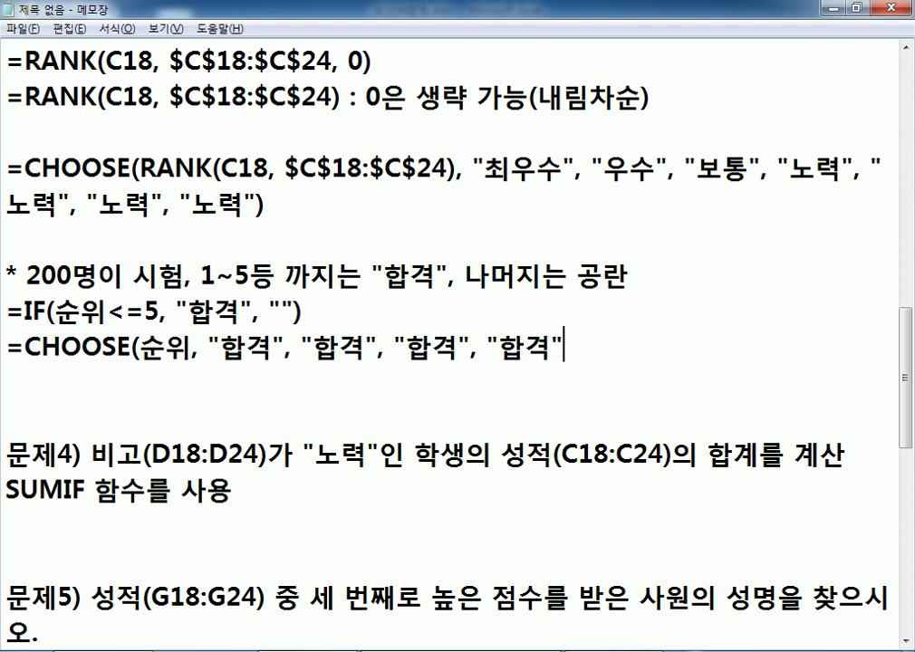
{"action": "type", "text": "격\", \"\","}
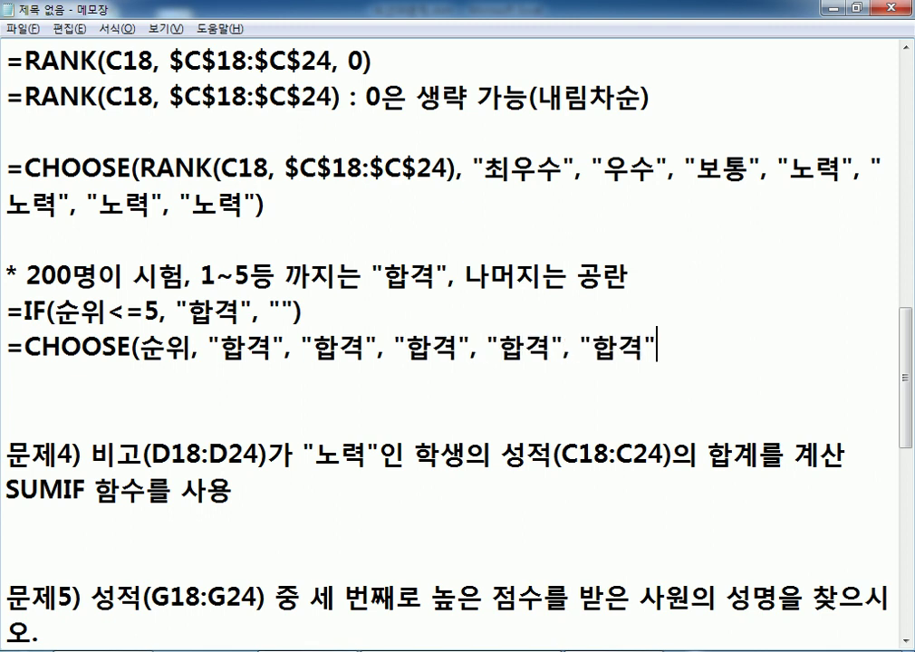
{"action": "type", "text": " \"\", ...)"}
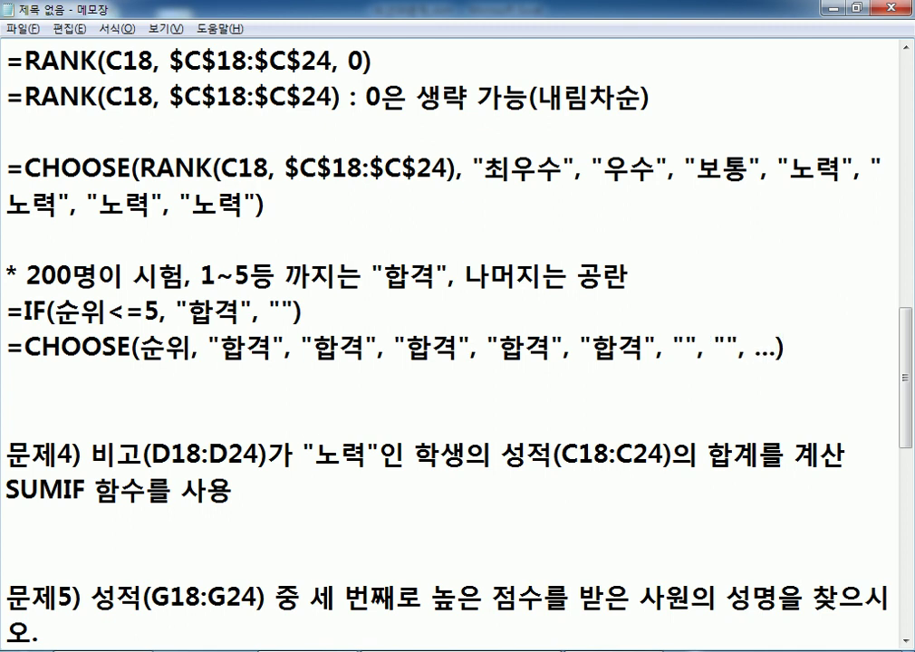
Append the remark 바보 after the alternative CHOOSE formula.
{"action": "type", "text": " QK"}
{"action": "key", "text": "BackSpace"}
{"action": "key", "text": "BackSpace"}
{"action": "type", "text": "바보"}
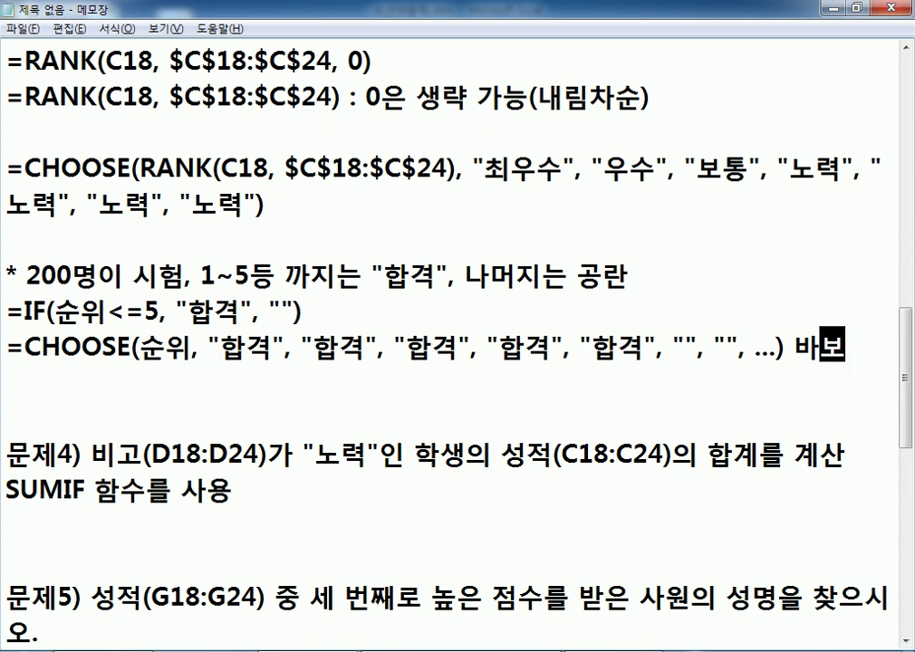
Highlight the repeated empty-string arguments "", "", ... in the alternative CHOOSE formula.
{"action": "left_click_drag", "start_coordinate": [671, 350], "coordinate": [777, 349]}
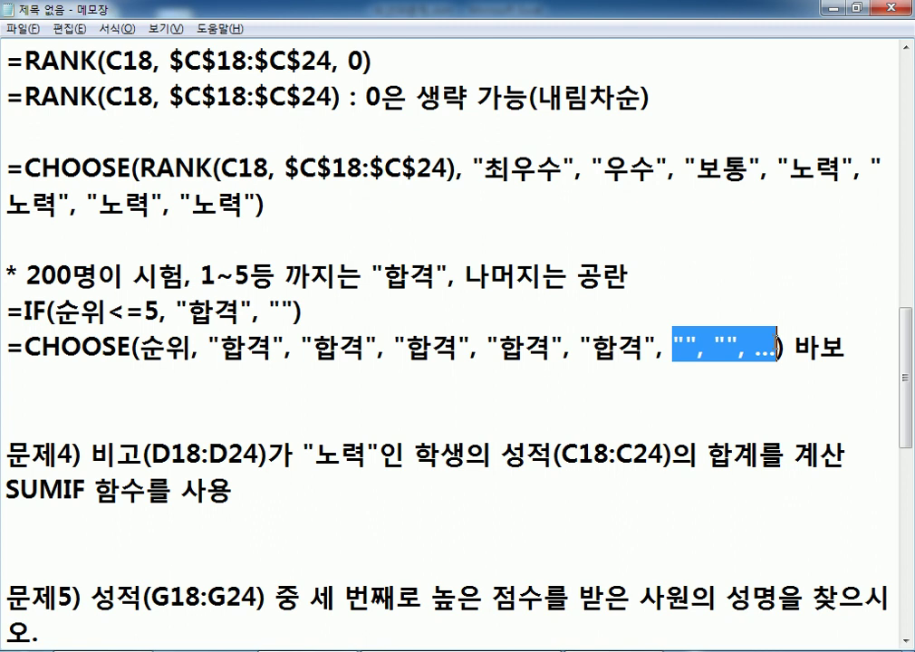
{"action": "left_click", "coordinate": [627, 385]}
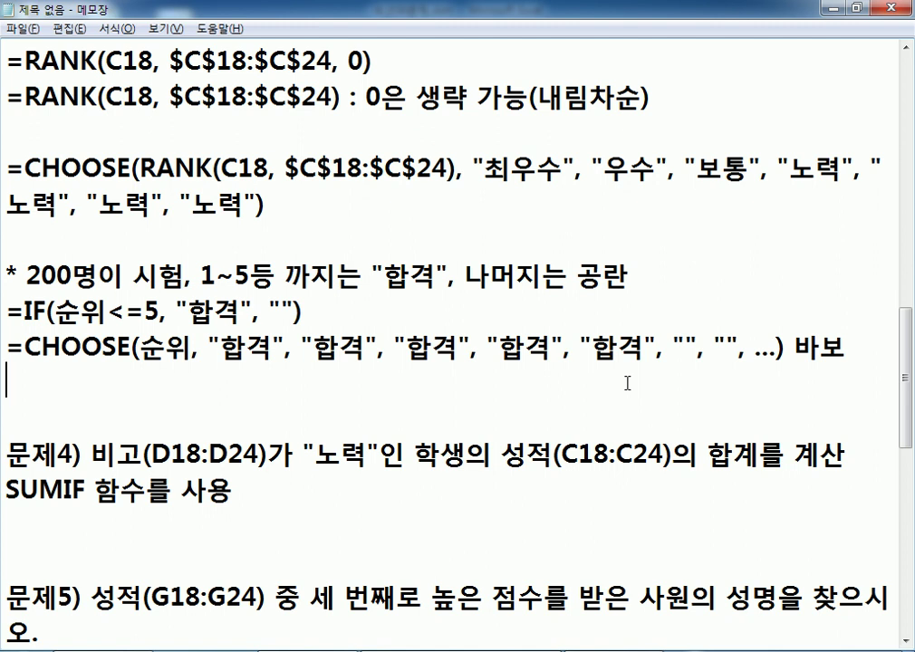
{"action": "scroll", "coordinate": [555, 369], "scroll_direction": "down", "scroll_amount": 1}
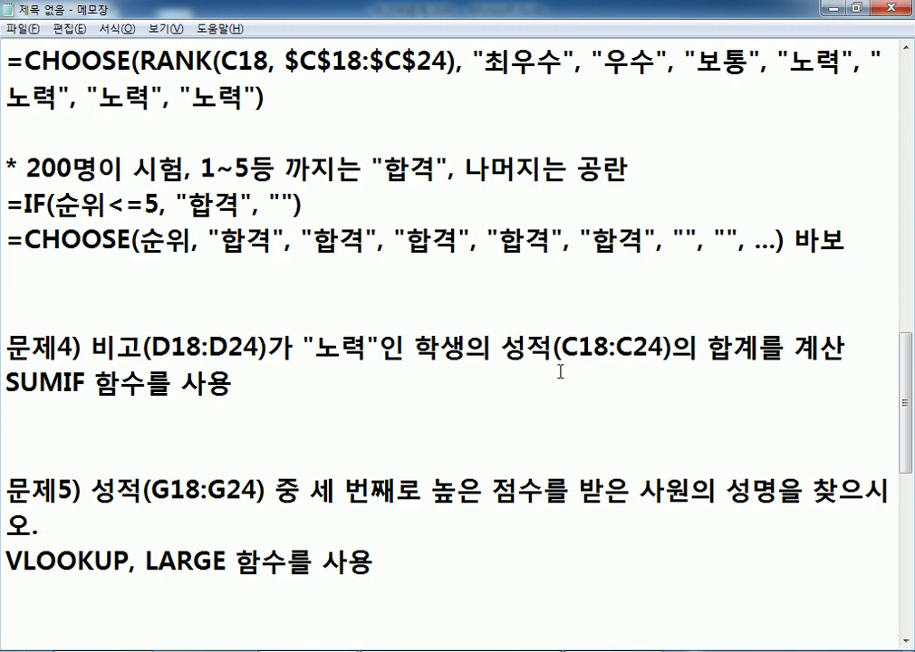
Duplicate the alternative CHOOSE formula line directly below itself.
{"action": "key", "text": "Up"}
{"action": "key", "text": "shift+Down"}
{"action": "key", "text": "ctrl+c"}
{"action": "key", "text": "Right"}
{"action": "key", "text": "ctrl+v"}
Replace everything after the fifth "합격" in the duplicated CHOOSE formula with a closing parenthesis.
{"action": "key", "text": "Left"}
{"action": "key", "text": "Left"}
{"action": "key", "text": "Left"}
{"action": "key", "text": "Left"}
{"action": "key", "text": "Left"}
{"action": "key", "text": "Left"}
{"action": "key", "text": "Left"}
{"action": "key", "text": "Left"}
{"action": "key", "text": "Left"}
{"action": "key", "text": "Left"}
{"action": "key", "text": "Left"}
{"action": "key", "text": "Left"}
{"action": "key", "text": "Left"}
{"action": "key", "text": "Left"}
{"action": "key", "text": "Left"}
{"action": "key", "text": "Left"}
{"action": "key", "text": "Left"}
{"action": "key", "text": "Left"}
{"action": "key", "text": "shift+End"}
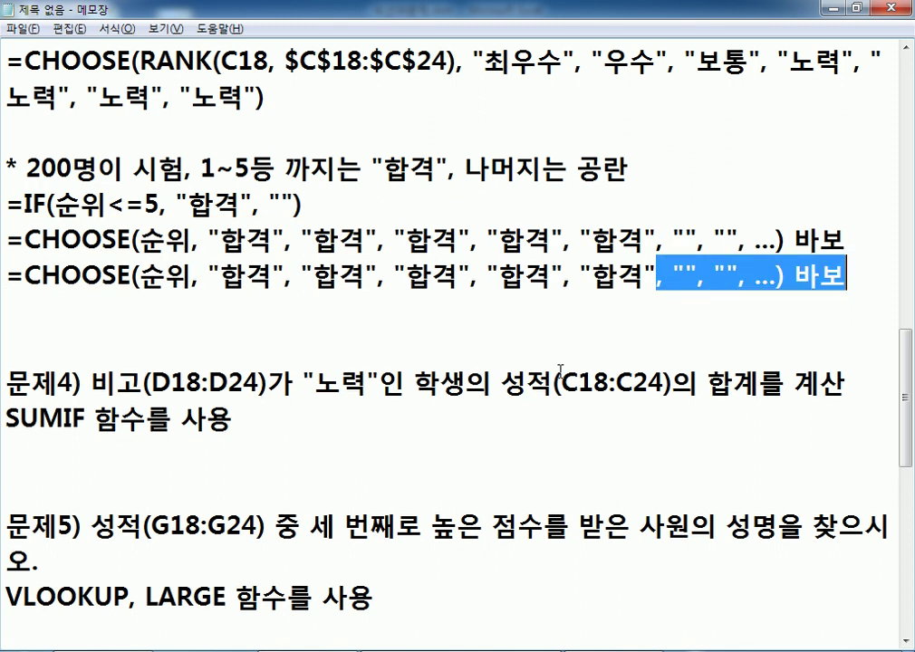
{"action": "type", "text": ")"}
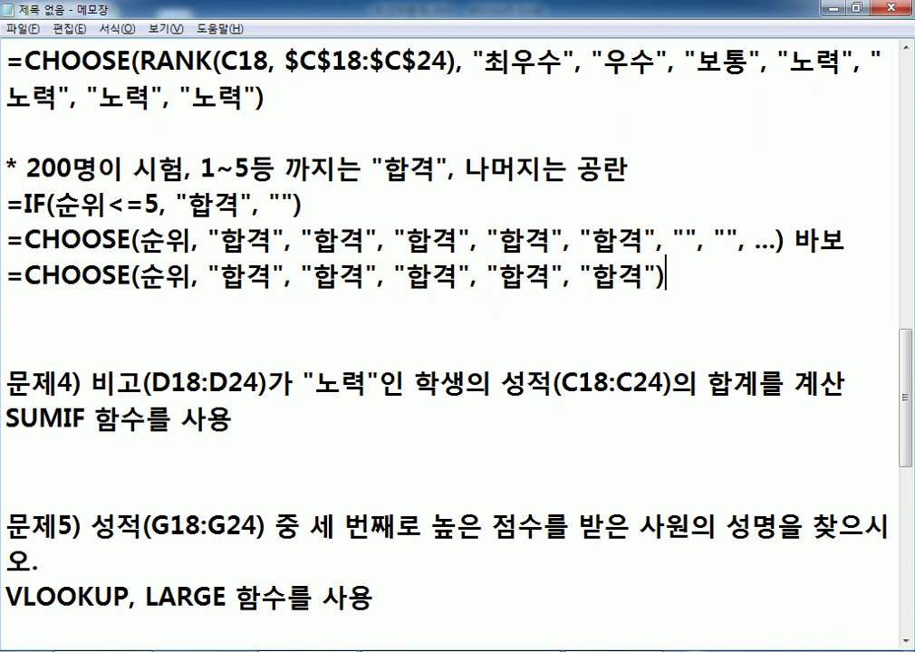
Wrap the shortened CHOOSE formula in IFERROR with "" as the value returned on error.
{"action": "double_click", "coordinate": [240, 276]}
{"action": "left_click", "coordinate": [304, 276]}
{"action": "left_click", "coordinate": [592, 276]}
{"action": "left_click", "coordinate": [664, 275]}
{"action": "left_click", "coordinate": [27, 275]}
{"action": "type", "text": "IFERROR(*"}
{"action": "key", "text": "BackSpace"}
{"action": "key", "text": "End"}
{"action": "type", "text": ", \"\")"}
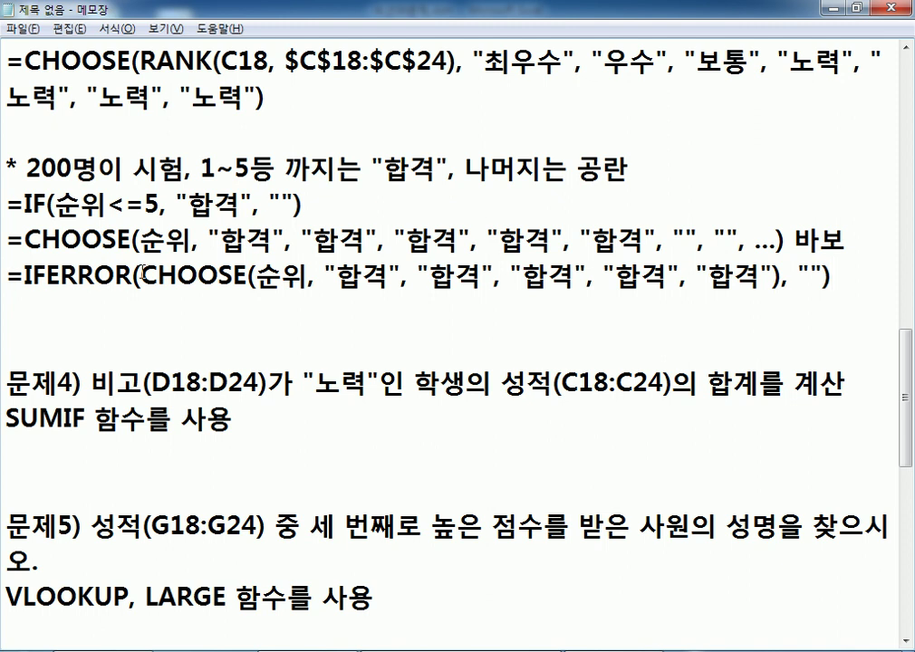
Highlight the CHOOSE argument and the "" fallback in the IFERROR formula, comparing them with the empty strings in the line above.
{"action": "left_click_drag", "start_coordinate": [140, 276], "coordinate": [783, 276]}
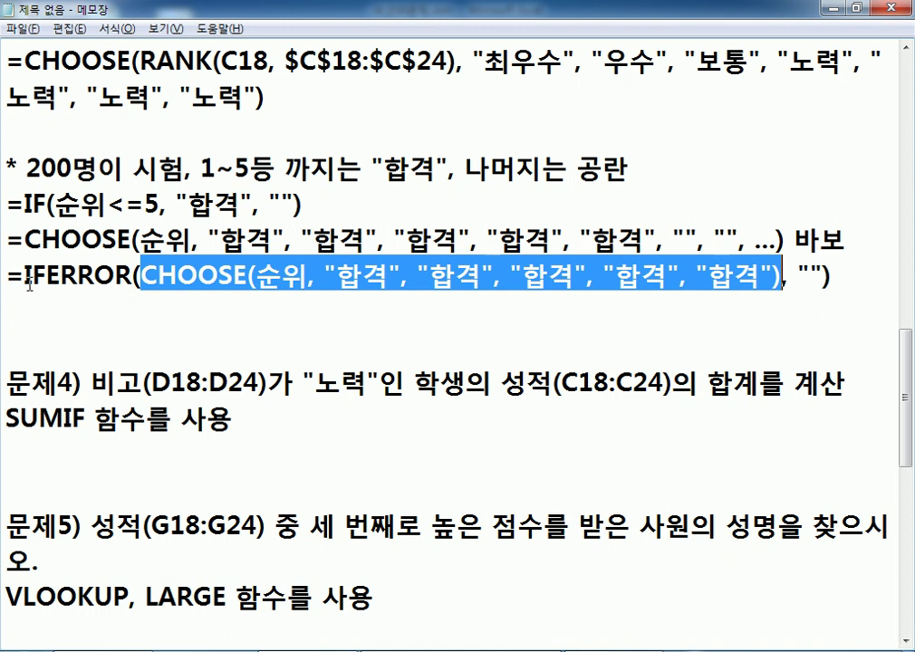
{"action": "double_click", "coordinate": [809, 276]}
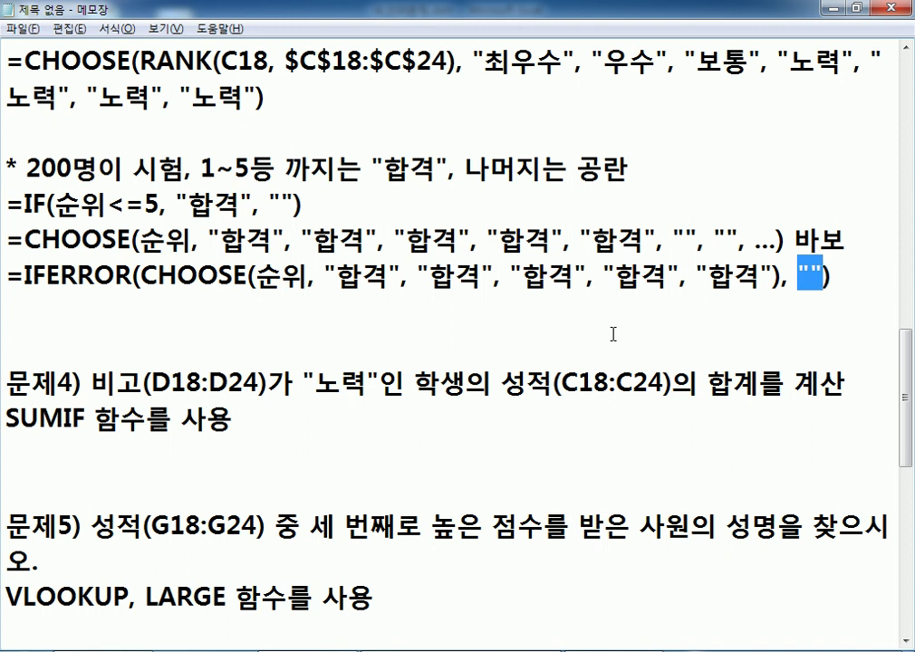
{"action": "left_click_drag", "start_coordinate": [140, 276], "coordinate": [782, 276]}
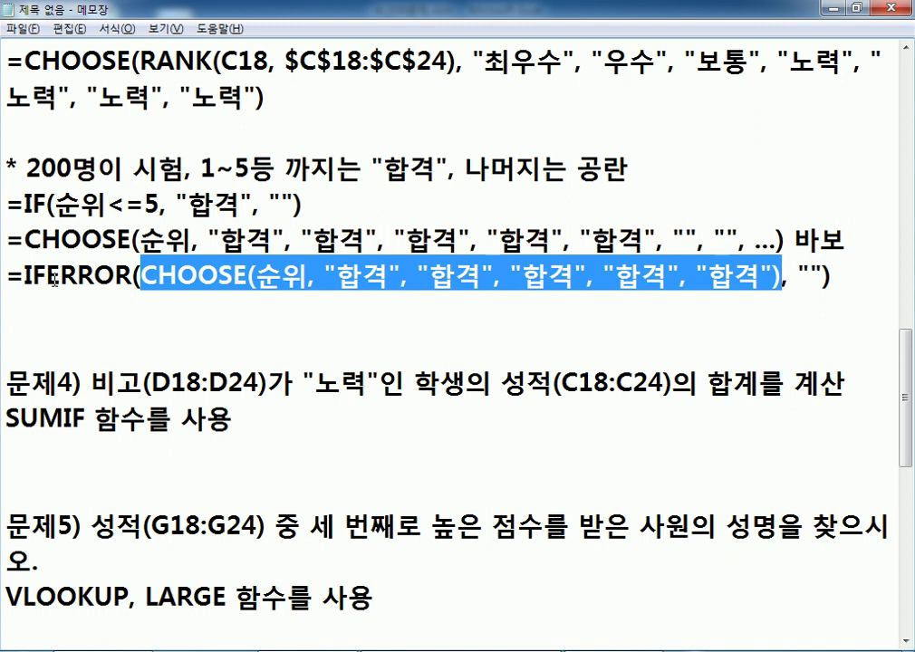
{"action": "left_click_drag", "start_coordinate": [798, 278], "coordinate": [822, 278]}
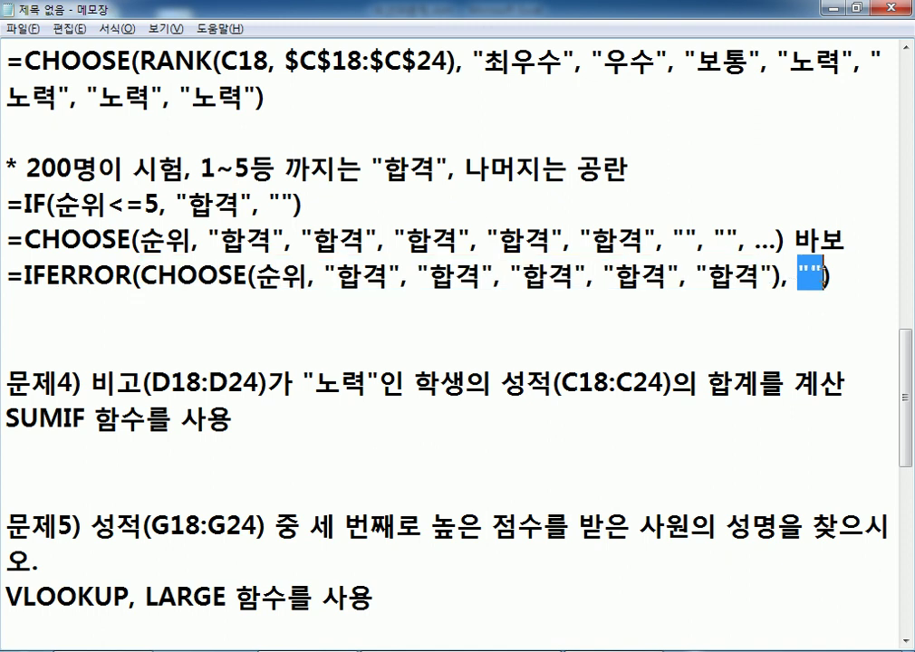
{"action": "left_click_drag", "start_coordinate": [675, 237], "coordinate": [775, 237]}
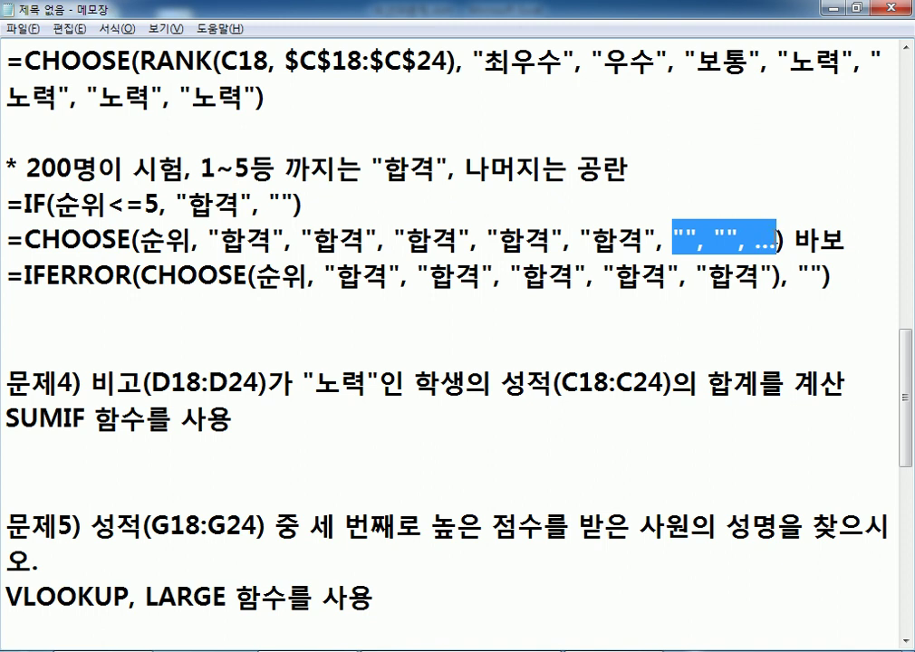
{"action": "left_click_drag", "start_coordinate": [798, 278], "coordinate": [822, 279]}
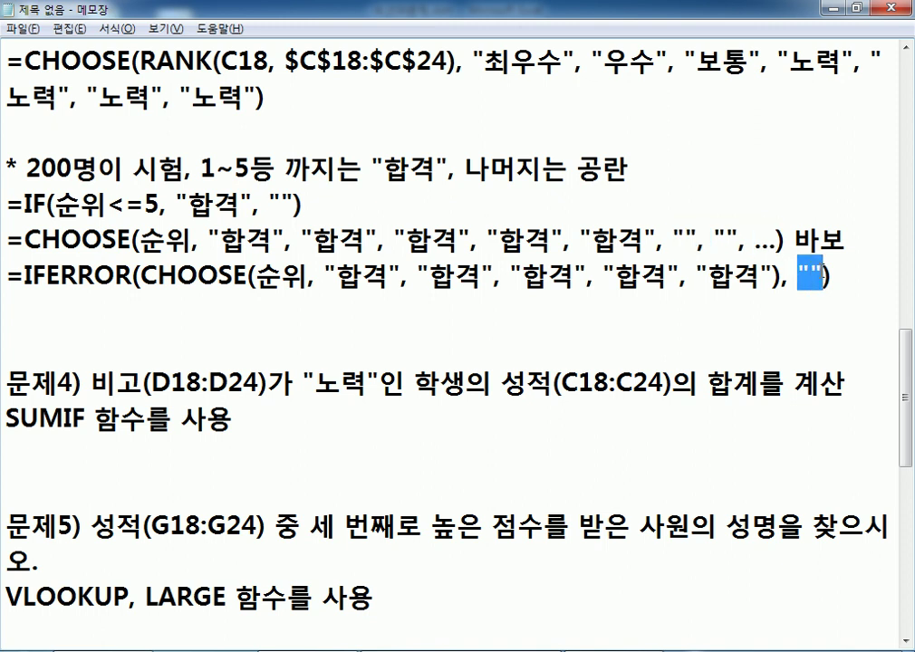
{"action": "left_click", "coordinate": [830, 278]}
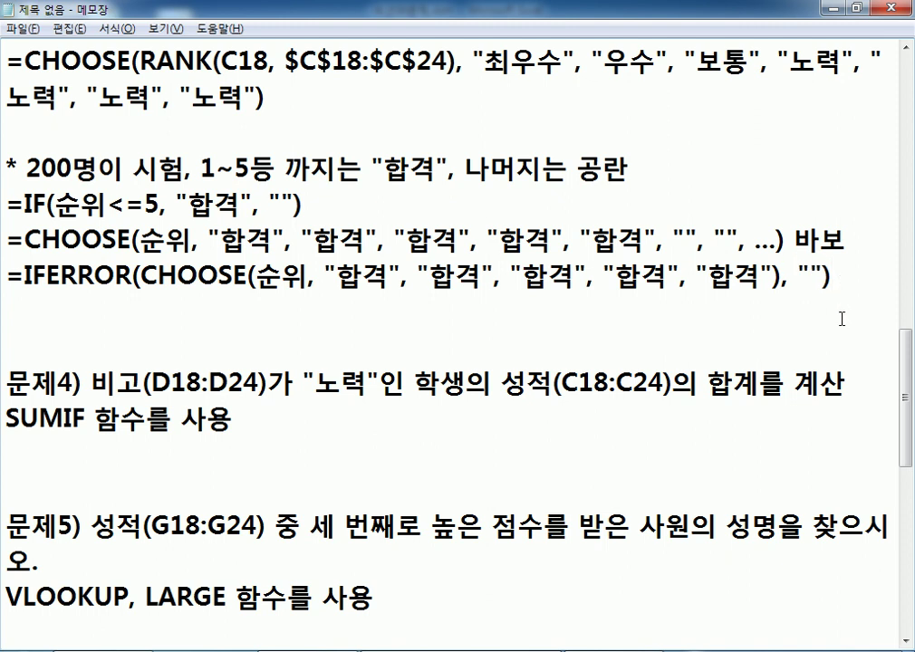
Examine the IFERROR and IF formulas against the 최우수 label in the CHOOSE and RANK formula and the repeated 합격 values.
{"action": "left_click_drag", "start_coordinate": [856, 275], "coordinate": [7, 261]}
{"action": "left_click", "coordinate": [30, 305]}
{"action": "left_click_drag", "start_coordinate": [6, 204], "coordinate": [107, 205]}
{"action": "left_click", "coordinate": [126, 204]}
{"action": "left_click_drag", "start_coordinate": [480, 61], "coordinate": [539, 63]}
{"action": "left_click", "coordinate": [543, 69]}
{"action": "left_click_drag", "start_coordinate": [484, 62], "coordinate": [509, 61]}
{"action": "left_click", "coordinate": [576, 62]}
{"action": "left_click_drag", "start_coordinate": [335, 272], "coordinate": [363, 274]}
{"action": "left_click_drag", "start_coordinate": [419, 274], "coordinate": [444, 274]}
{"action": "left_click_drag", "start_coordinate": [502, 275], "coordinate": [642, 276]}
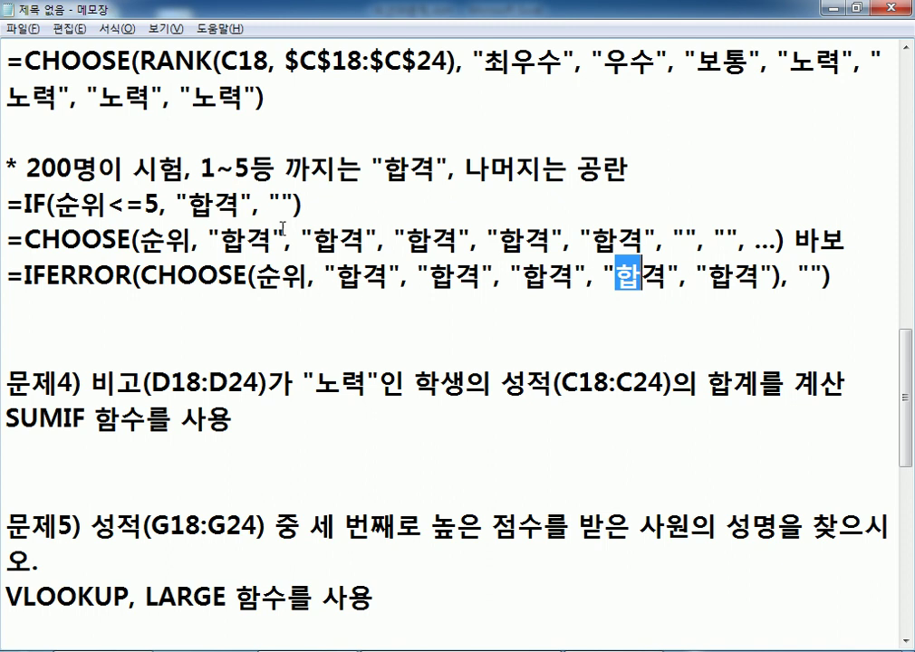
Duplicate the two-line CHOOSE and RANK formula directly below the original.
{"action": "left_click", "coordinate": [295, 51]}
{"action": "left_click_drag", "start_coordinate": [8, 60], "coordinate": [8, 116]}
{"action": "key", "text": "ctrl+c"}
{"action": "left_click", "coordinate": [9, 118]}
{"action": "key", "text": "ctrl+v"}
Insert IFERROR( before CHOOSE in the duplicated formula and close the CHOOSE function after "보통".
{"action": "left_click", "coordinate": [20, 132]}
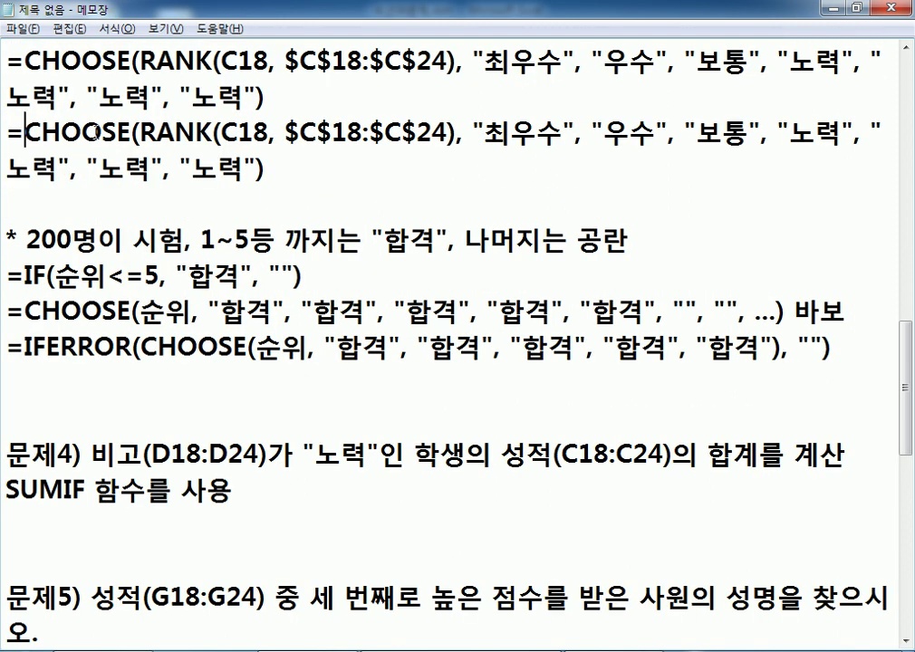
{"action": "type", "text": "IF"}
{"action": "type", "text": "ㄷ"}
{"action": "key", "text": "BackSpace"}
{"action": "type", "text": "ERROR("}
{"action": "key", "text": "End"}
{"action": "key", "text": "Left"}
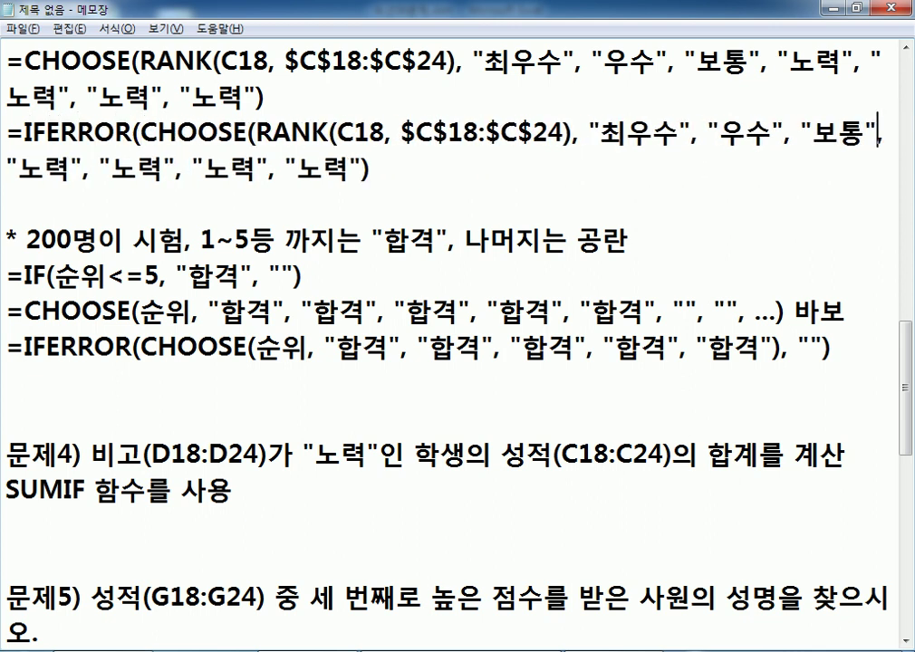
{"action": "type", "text": ")"}
Delete the surplus "노력" values from the duplicated formula, keeping a single "노력" as the IFERROR fallback.
{"action": "key", "text": "Right"}
{"action": "key", "text": "Right"}
{"action": "key", "text": "Right"}
{"action": "key", "text": "Right"}
{"action": "key", "text": "Right"}
{"action": "key", "text": "shift+End"}
{"action": "key", "text": "shift+Left"}
{"action": "key", "text": "Delete"}
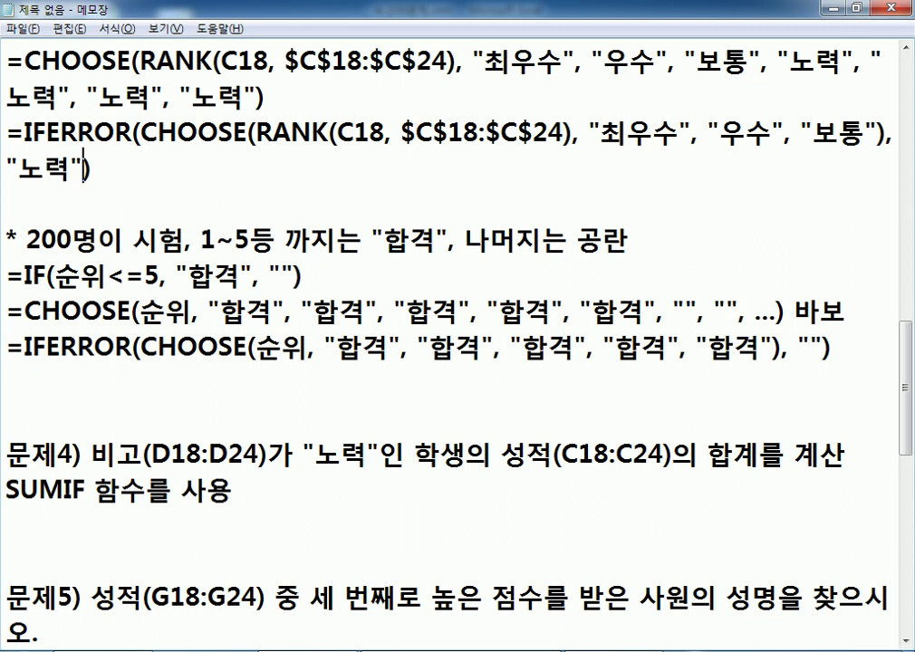
Reduce the document's font size slightly so that the formulas take less space.
{"action": "left_click", "coordinate": [103, 27]}
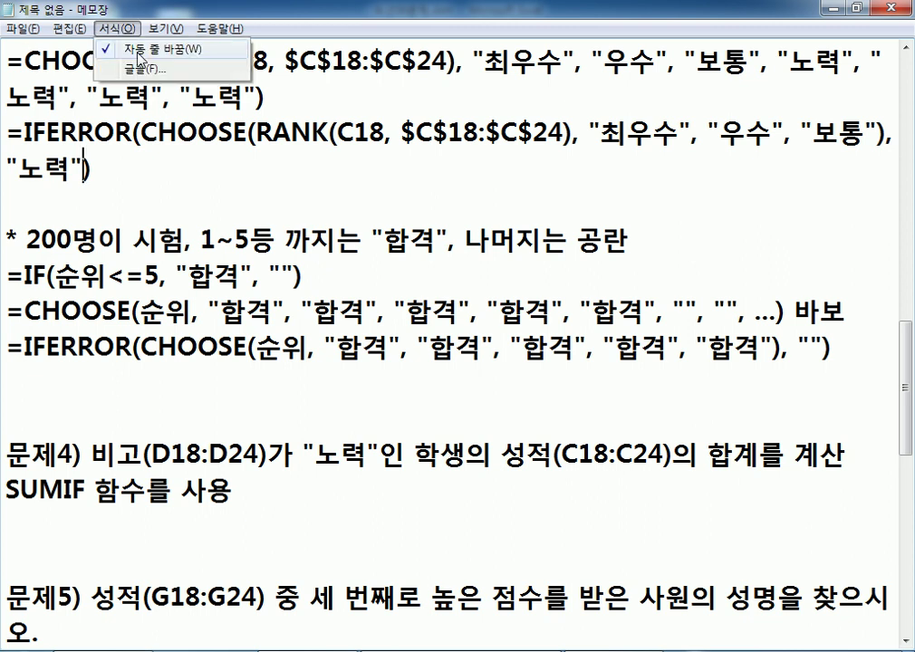
{"action": "left_click", "coordinate": [121, 64]}
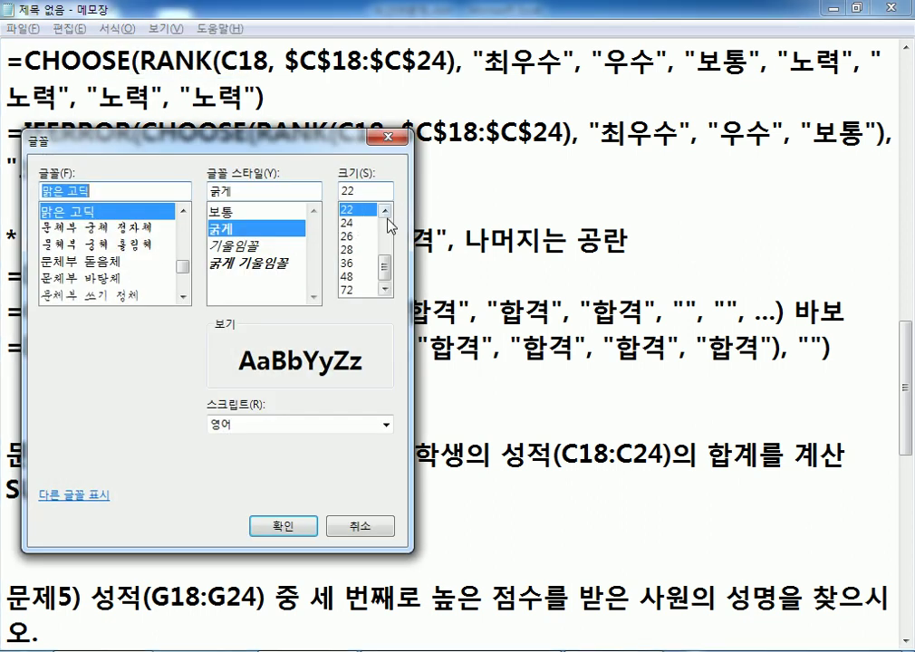
{"action": "scroll", "coordinate": [367, 272], "scroll_direction": "up", "scroll_amount": 3}
{"action": "left_click", "coordinate": [385, 289]}
{"action": "left_click", "coordinate": [385, 289]}
{"action": "left_click", "coordinate": [353, 290]}
{"action": "left_click", "coordinate": [283, 526]}
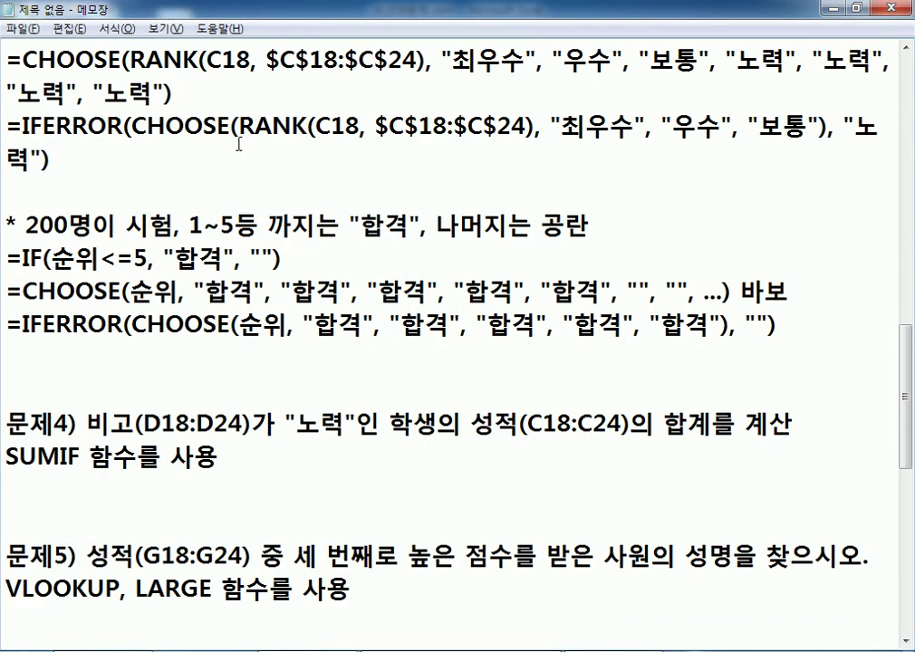
Highlight the CHOOSE argument and its 최우수, 우수 and 보통 labels in the new IFERROR formula.
{"action": "left_click_drag", "start_coordinate": [132, 127], "coordinate": [829, 128]}
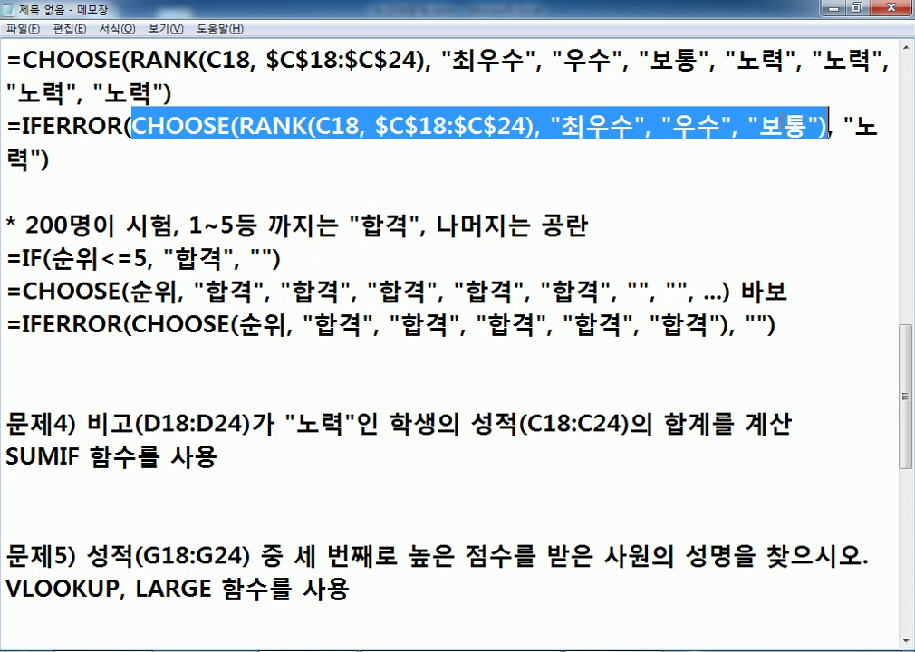
{"action": "left_click_drag", "start_coordinate": [569, 127], "coordinate": [711, 127]}
{"action": "left_click", "coordinate": [754, 127]}
{"action": "left_click_drag", "start_coordinate": [821, 127], "coordinate": [134, 127]}
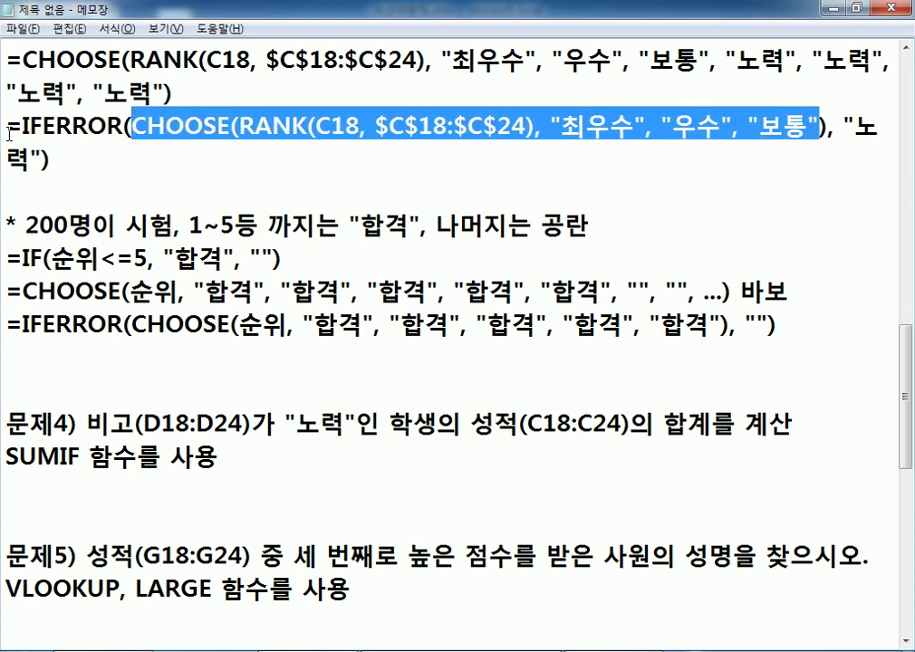